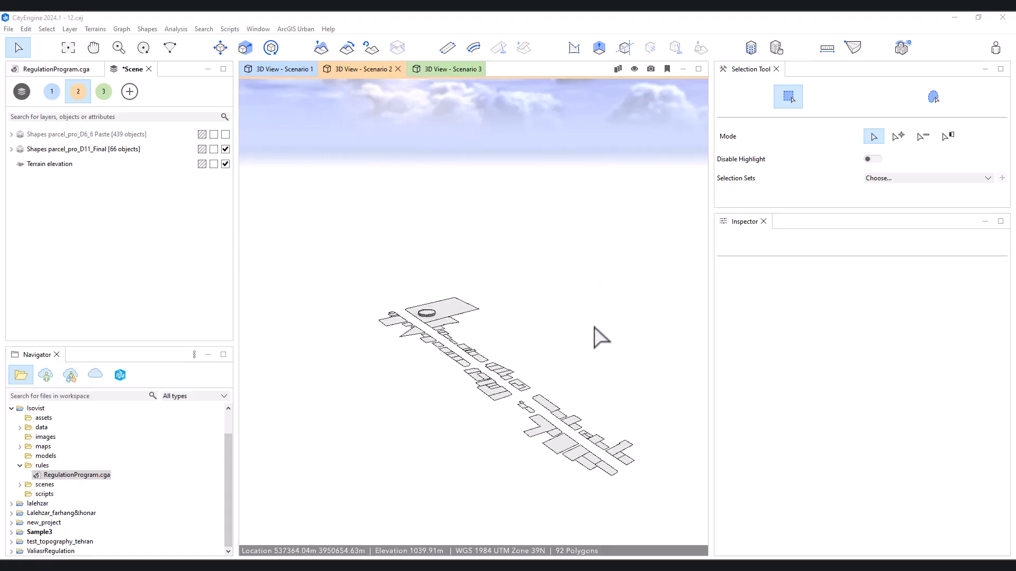
Examine the parcels of the Scenario 2 strip, including the large lot with the round raised shape on it
middle_drag(588, 333, 564, 304)
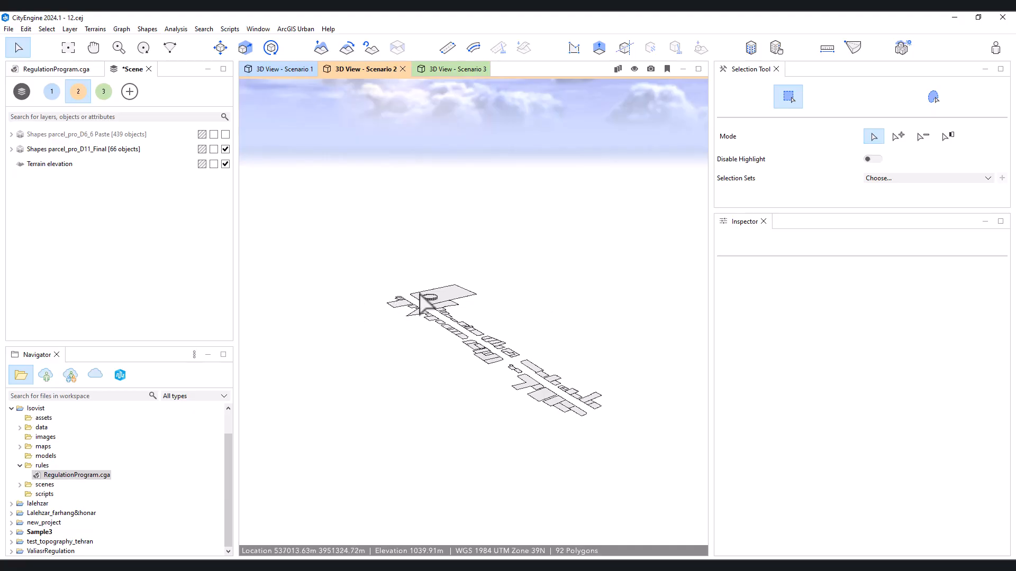
scroll(420, 295, up, 5)
click(437, 307)
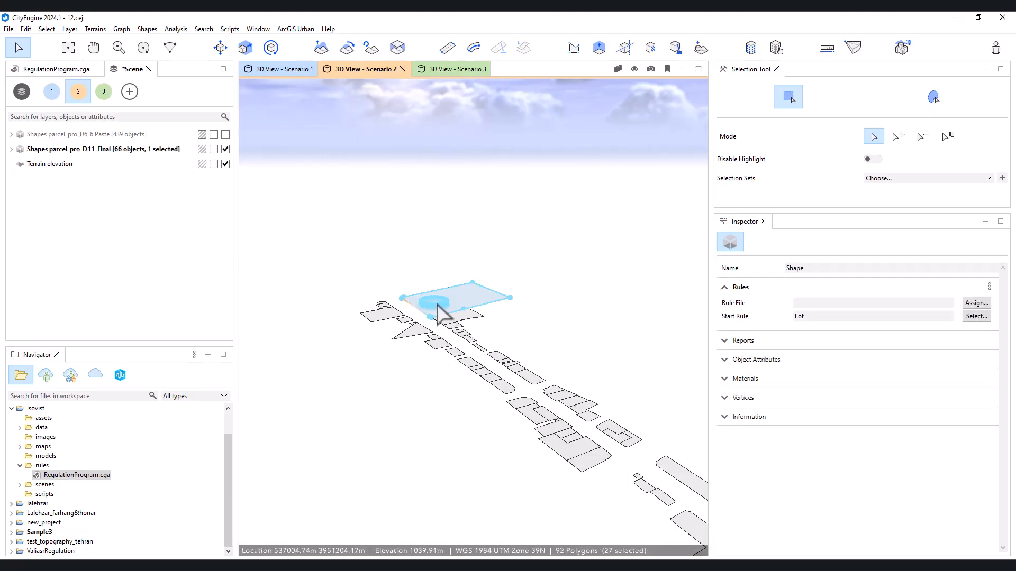
scroll(433, 276, up, 5)
click(432, 277)
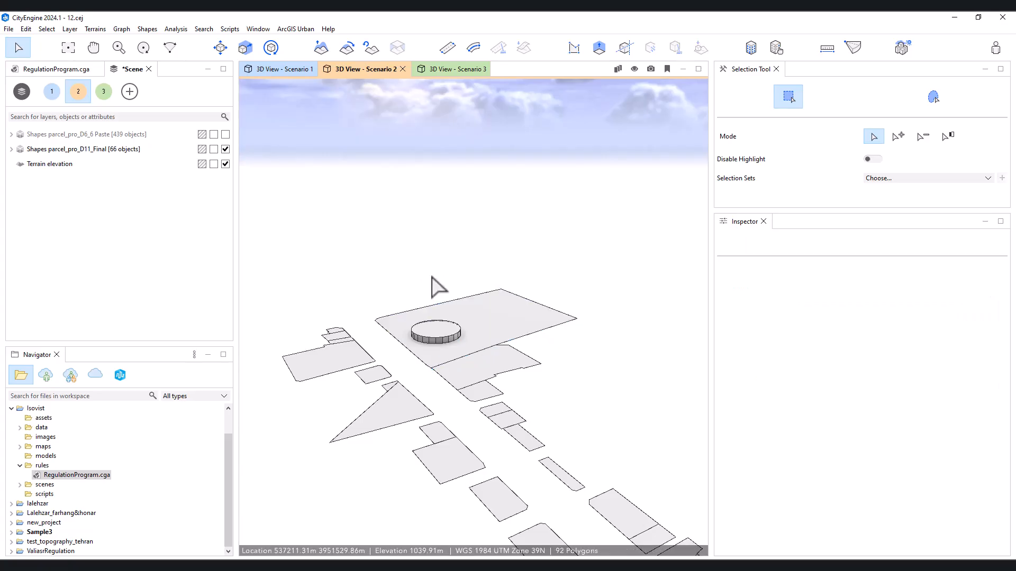
click(446, 333)
click(447, 336)
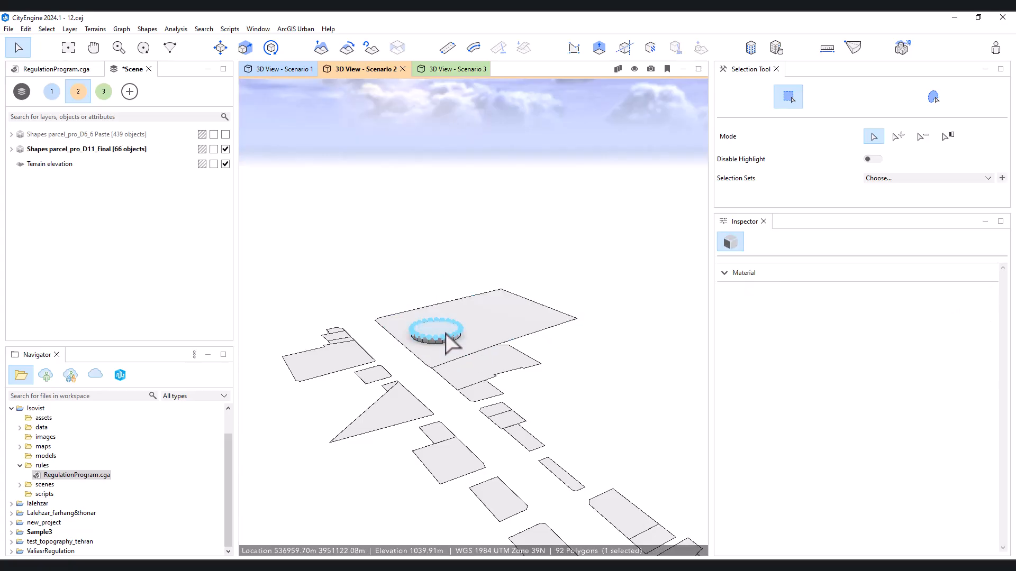
click(450, 262)
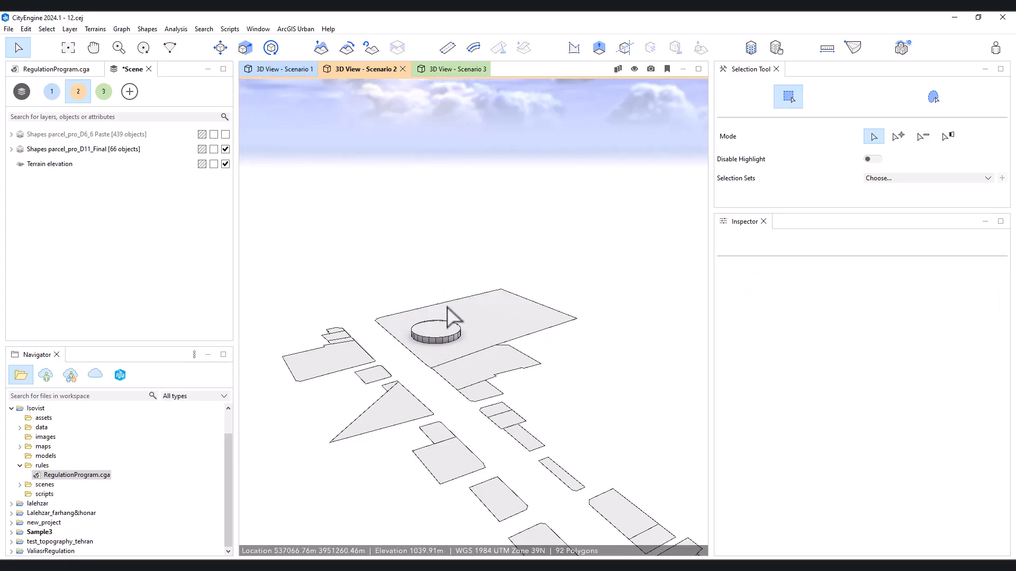
scroll(446, 307, down, 6)
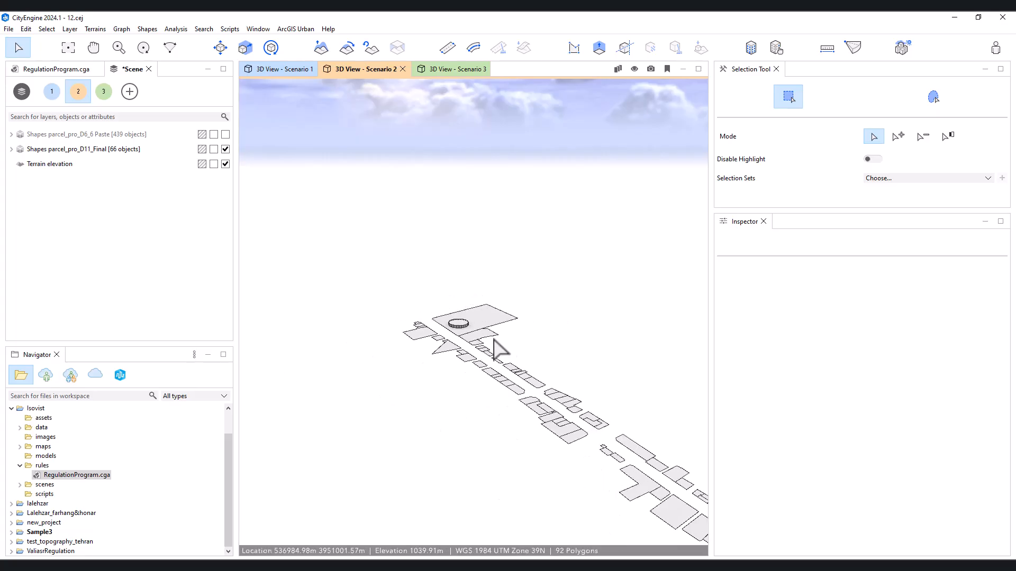
scroll(403, 289, down, 3)
middle_drag(404, 290, 467, 327)
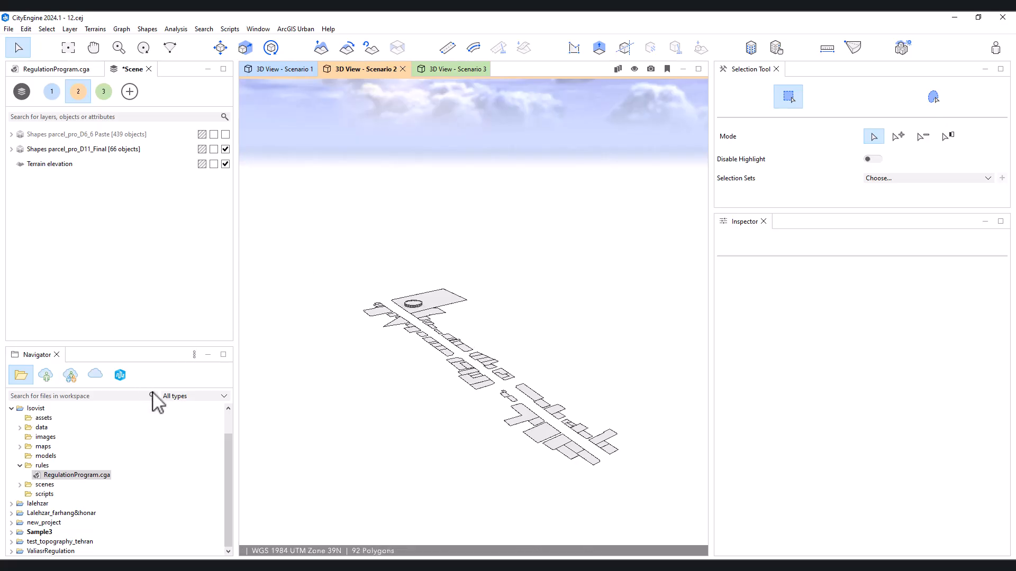
Open RegulationProgram.cga from the Isovist rules folder, enlarge its editor to full size and go to the Concavity attribute
double_click(84, 475)
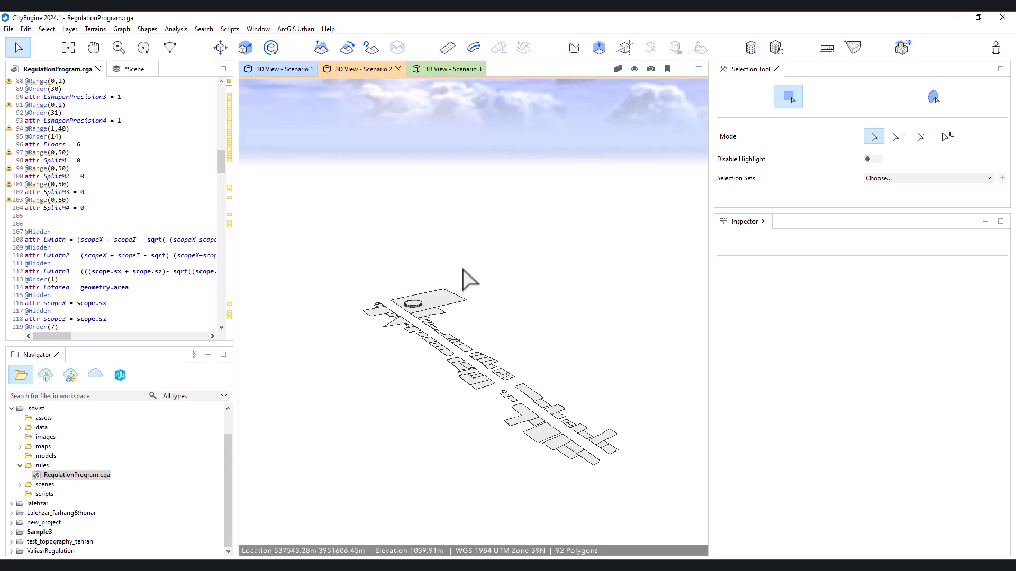
click(223, 69)
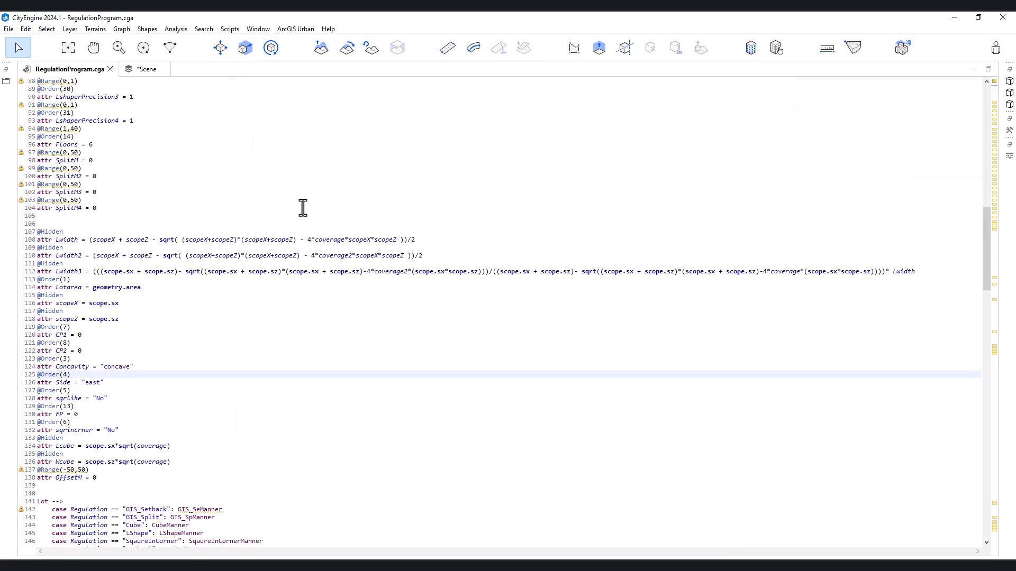
scroll(288, 254, down, 2)
click(264, 349)
click(286, 319)
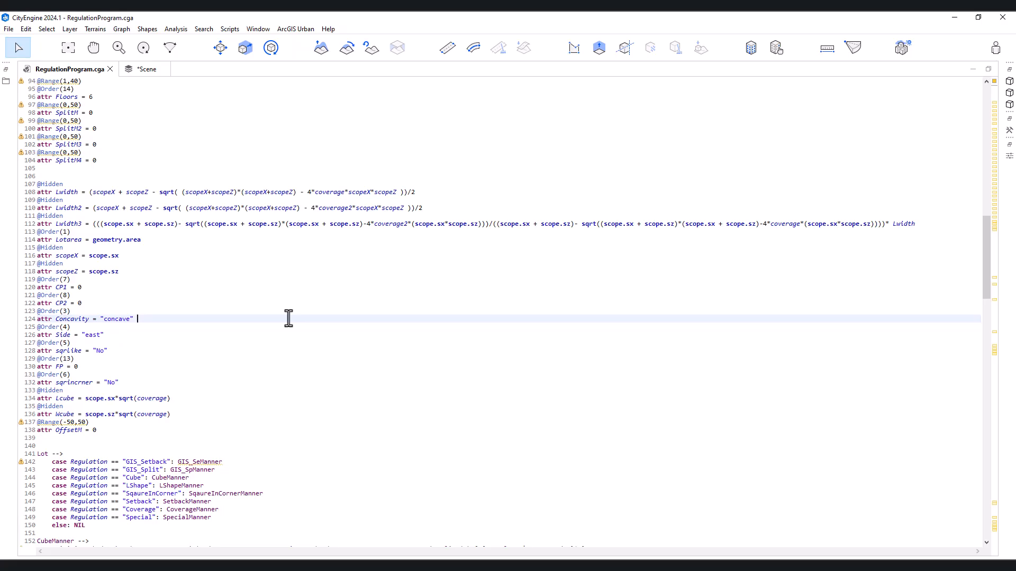
Review the CP1, CP2, FP and Side attribute declarations in the rule file, including the default value of Side
drag(85, 288, 55, 288)
click(56, 289)
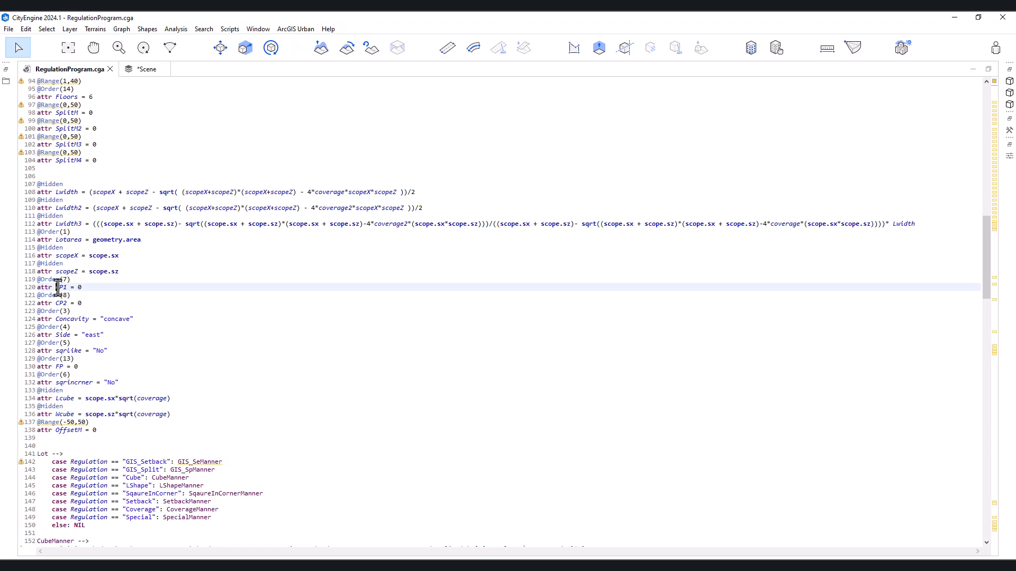
click(55, 303)
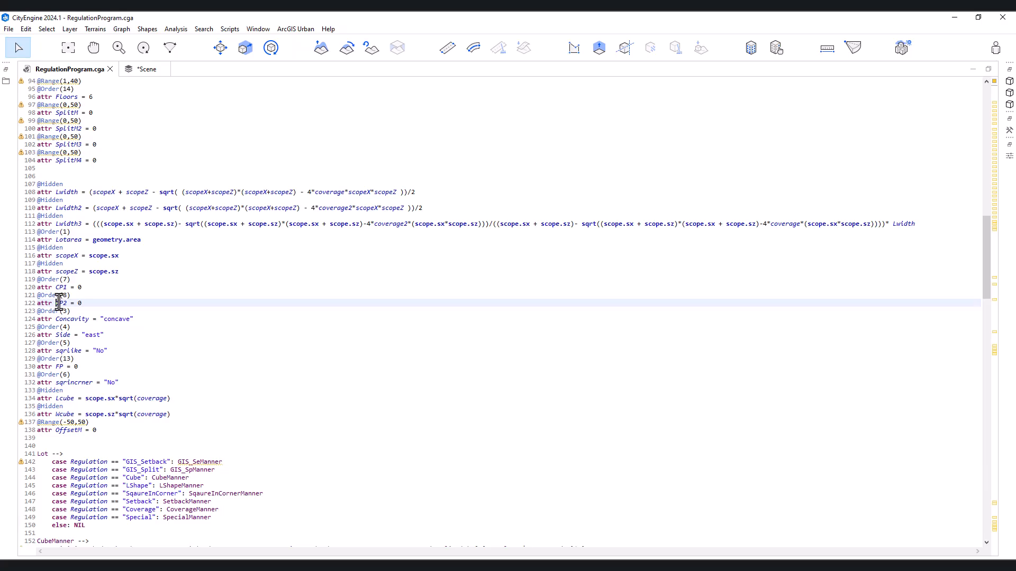
double_click(62, 366)
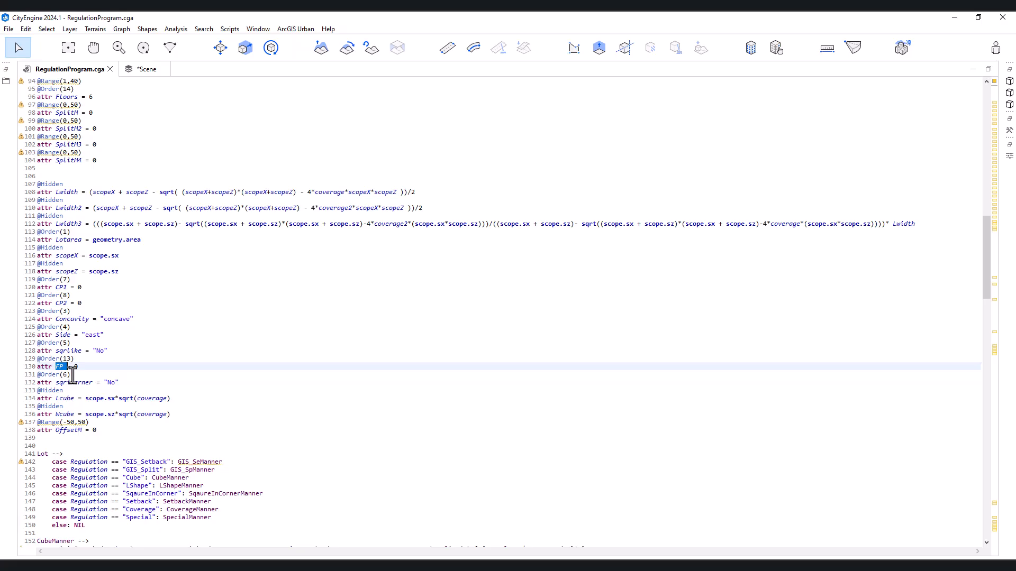
click(55, 334)
drag(55, 335, 99, 340)
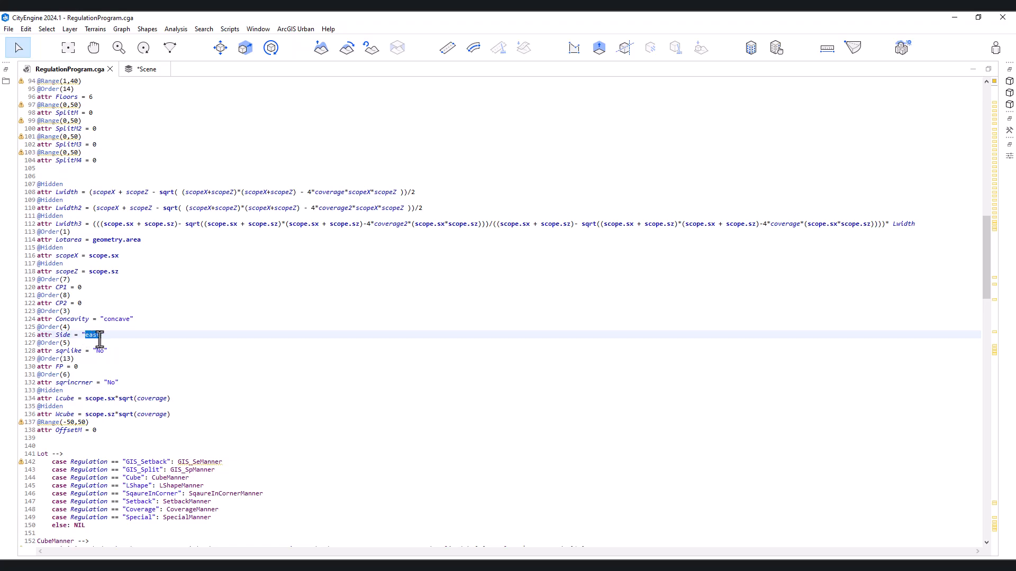
click(101, 337)
drag(83, 336, 102, 336)
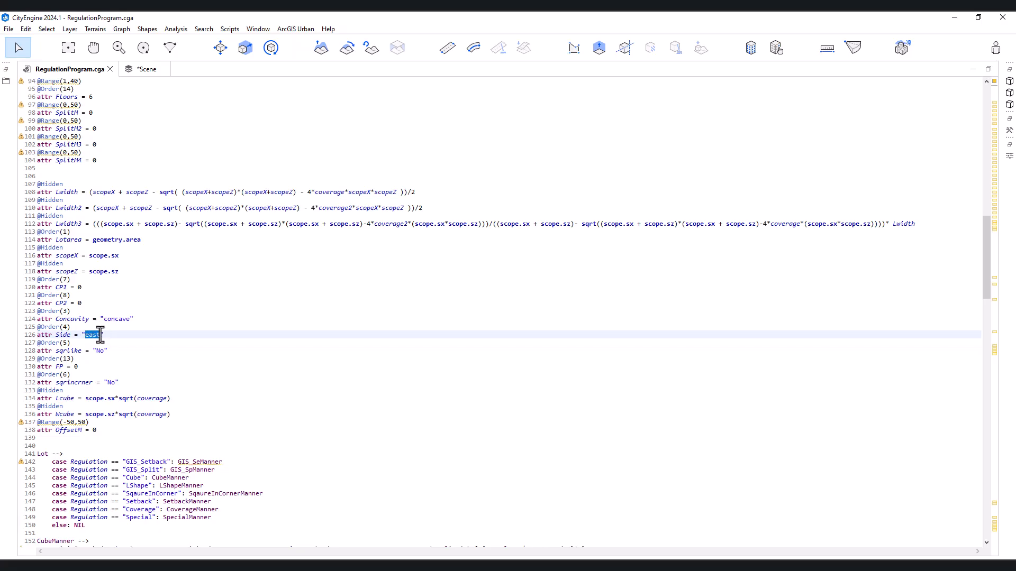
click(159, 349)
click(151, 340)
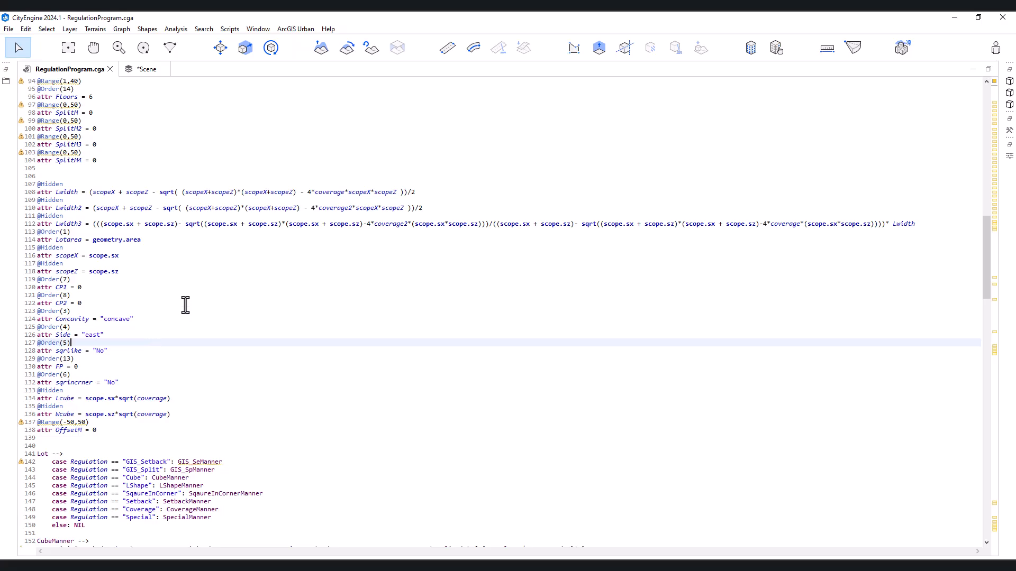
Try a capital E in the Side default value and the name Coverage for attribute CP1, and undo both edits
click(90, 335)
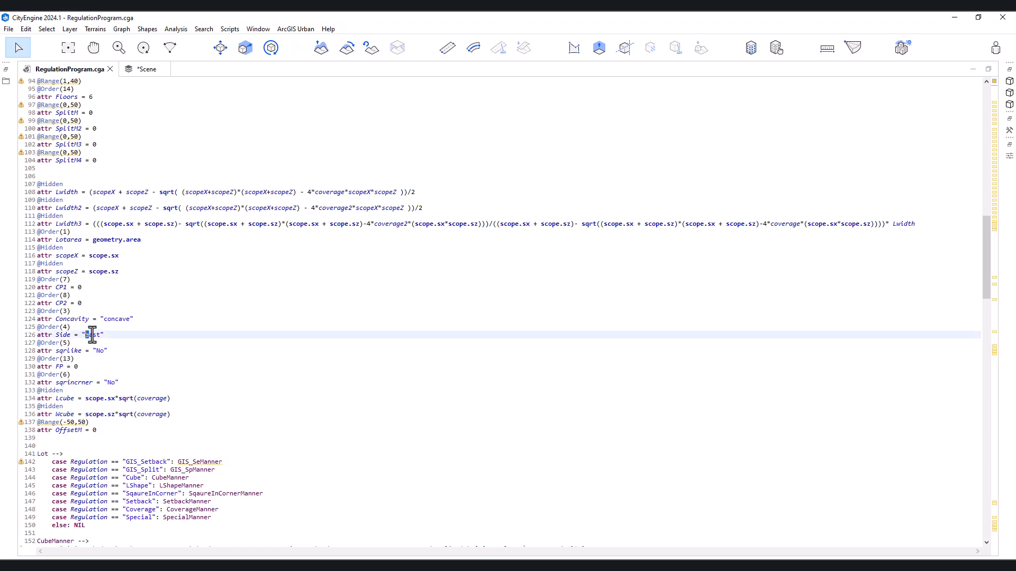
text(E)
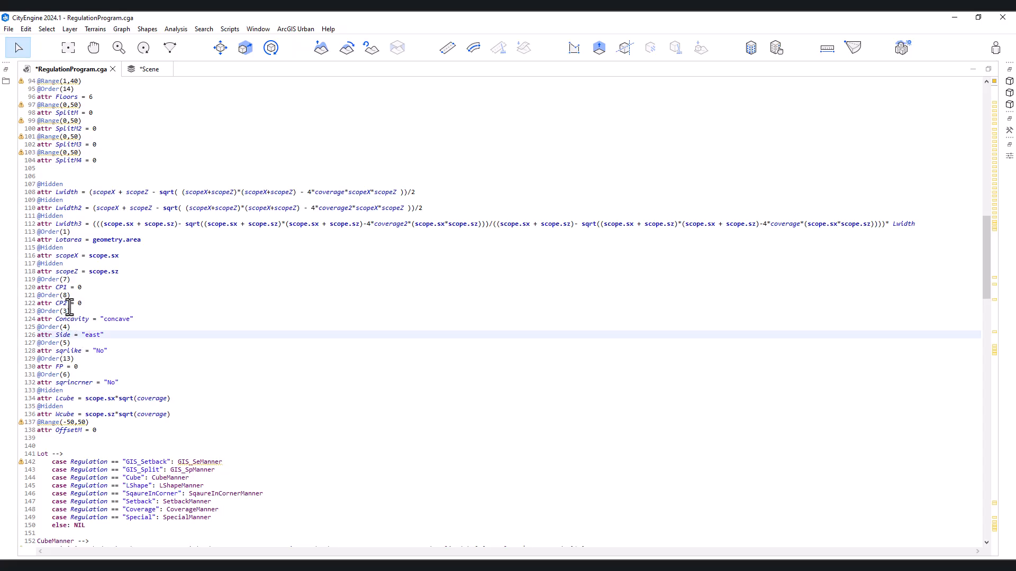
click(63, 287)
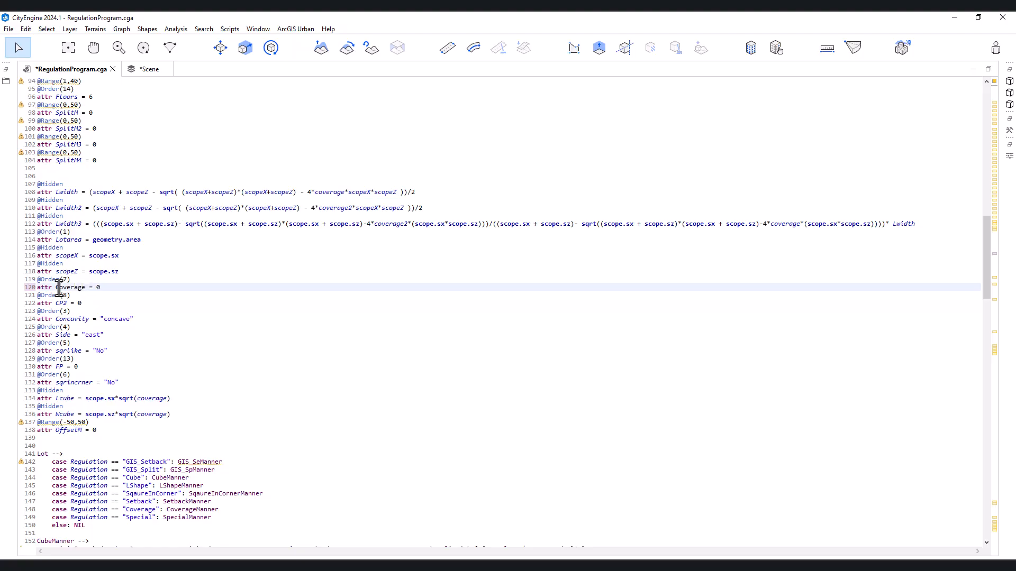
key(ctrl+z)
click(126, 297)
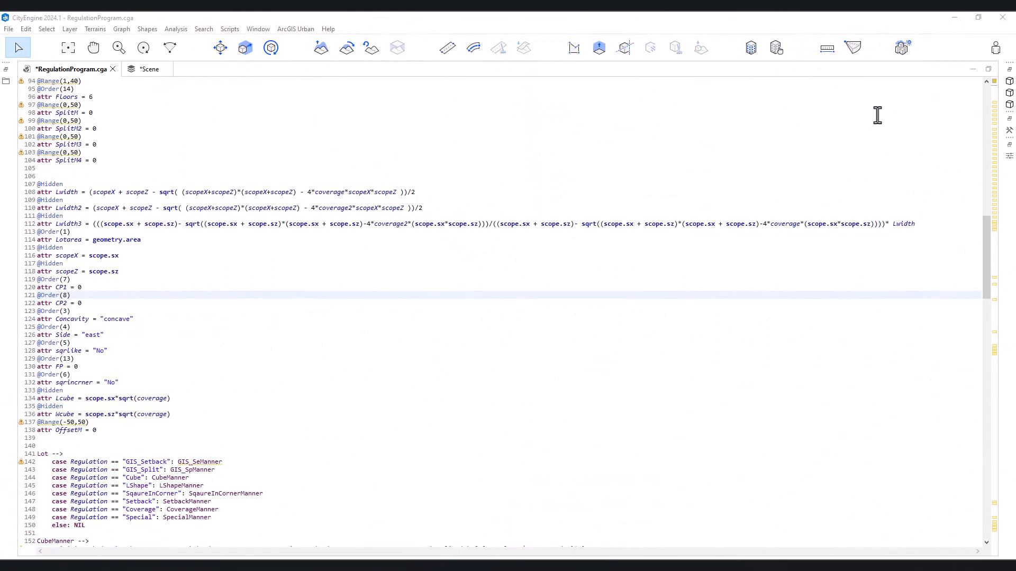
Restore the rule editor to its normal size and show the scene's layer list
click(988, 69)
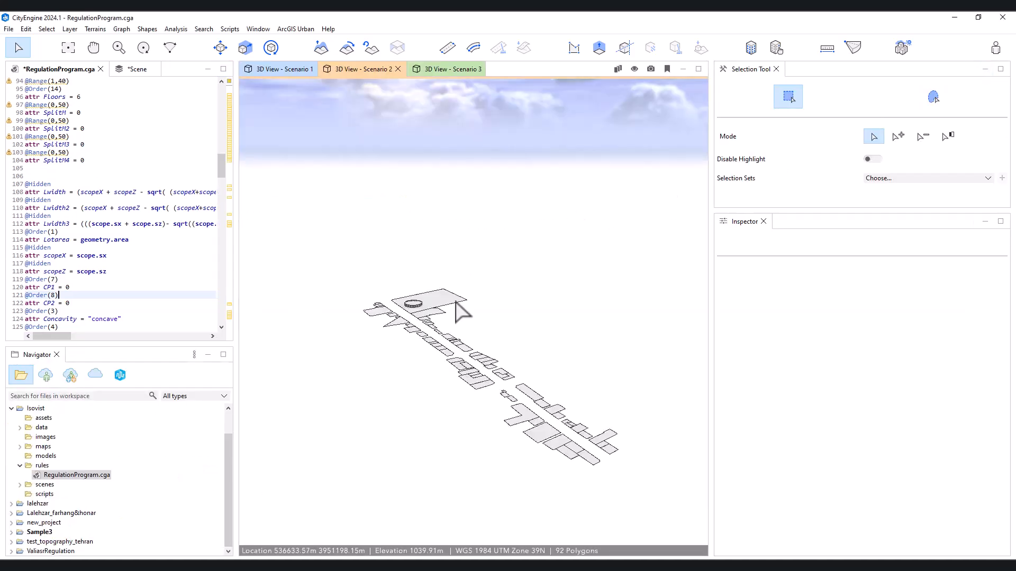
scroll(482, 302, down, 3)
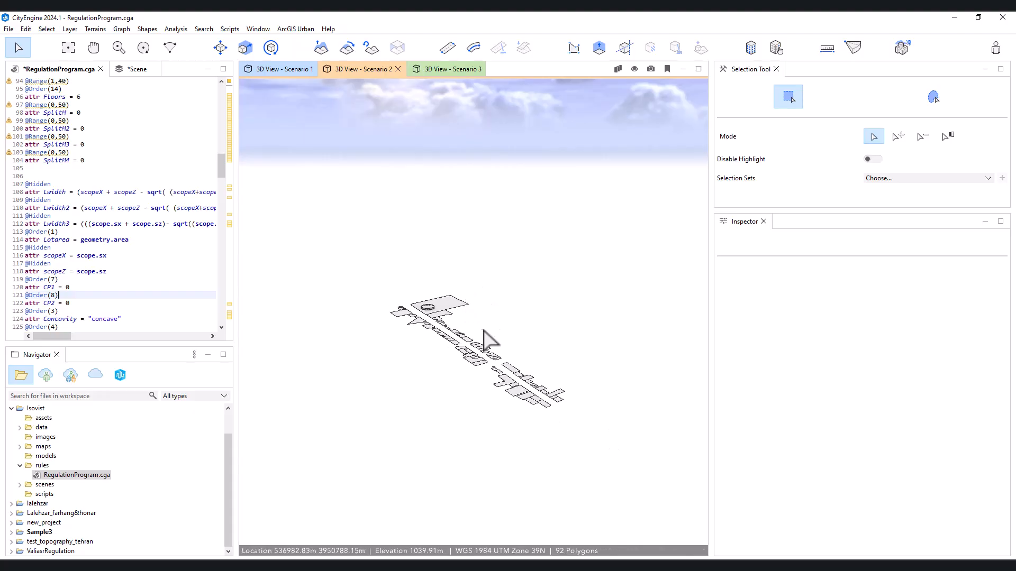
click(131, 70)
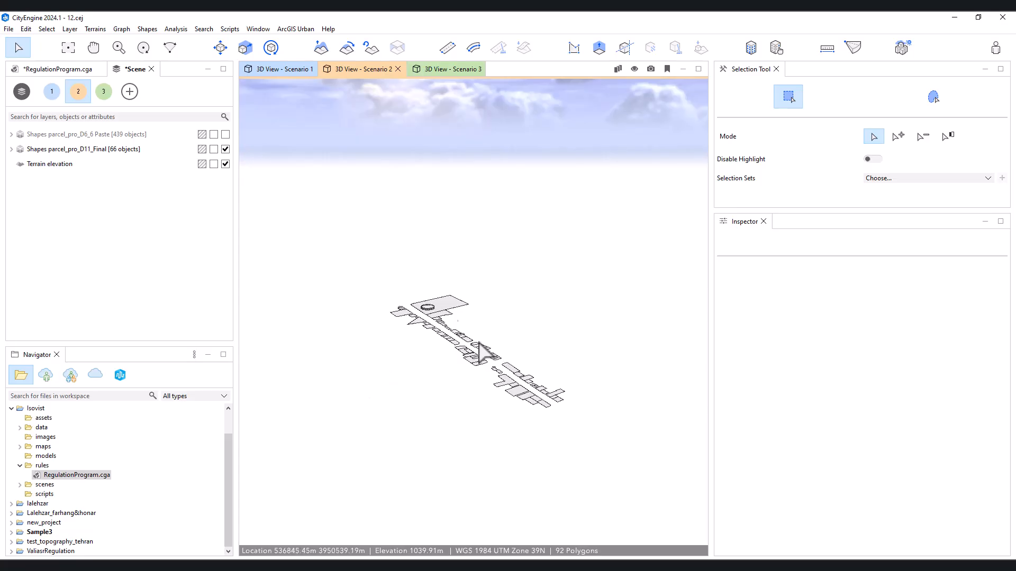
Select the single parcel across the street from the large lot to inspect its rule settings
scroll(406, 316, up, 5)
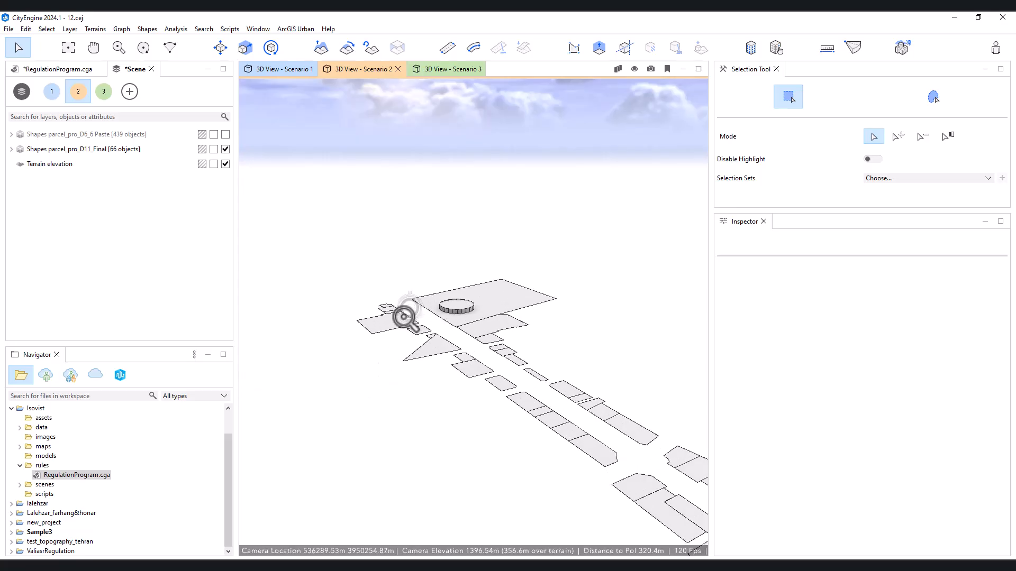
alt+right_drag(406, 316, 376, 321)
click(398, 319)
click(398, 319)
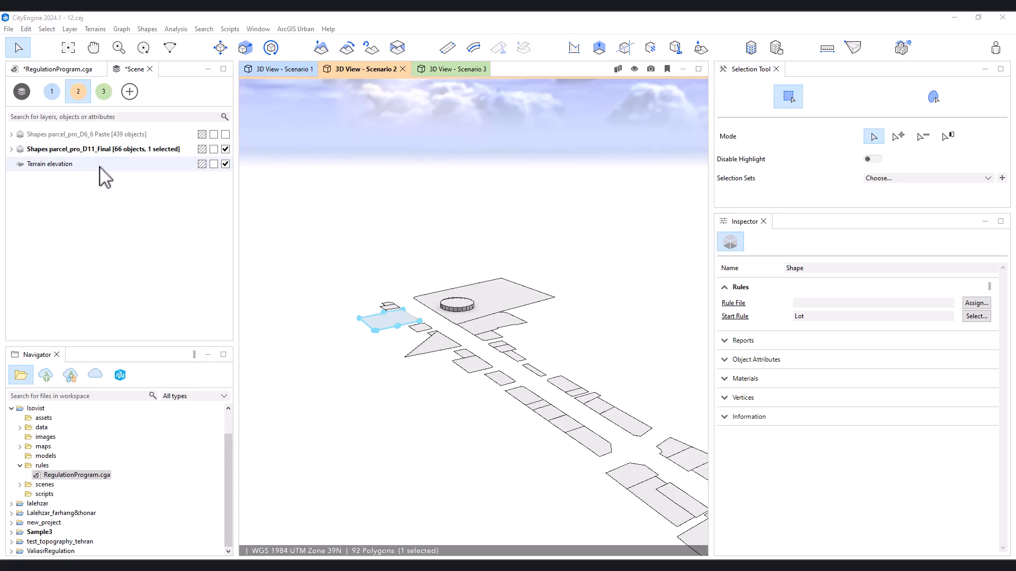
Select all objects of the layer Shapes parcel_pro_D11_Final and frame the whole parcel strip in the Scenario 2 view
right_click(124, 151)
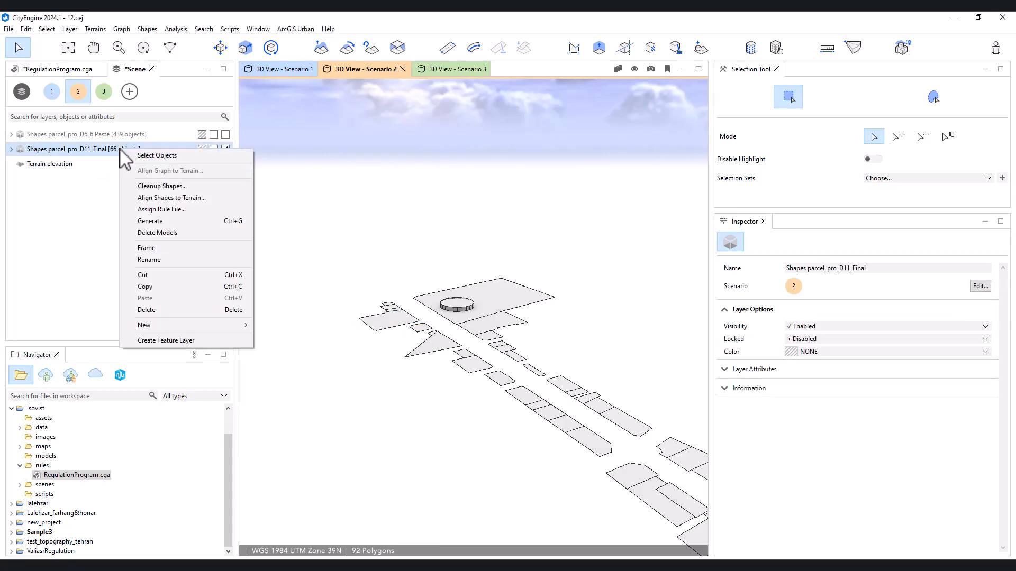
click(141, 157)
scroll(344, 270, down, 3)
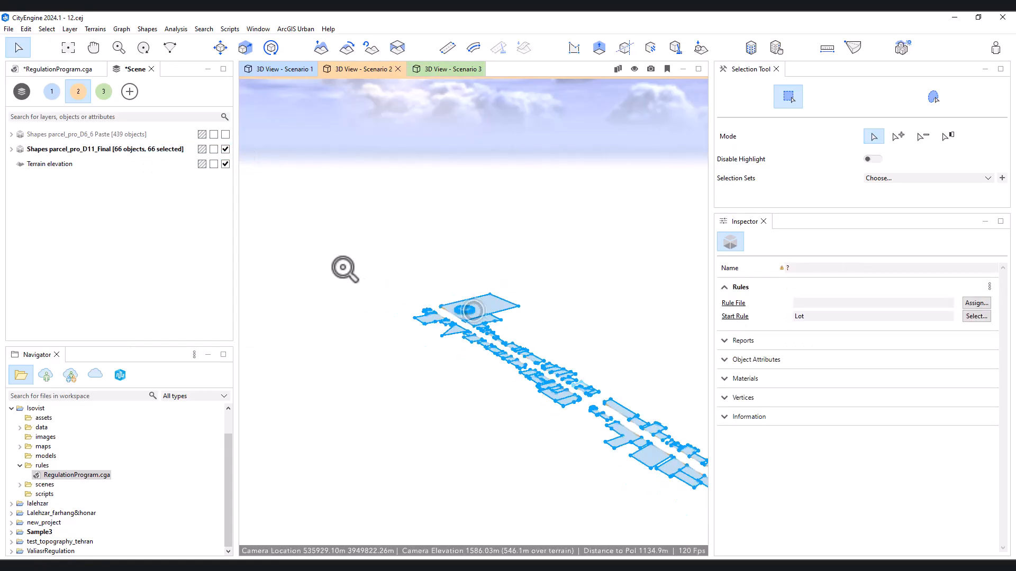
scroll(533, 353, down, 5)
scroll(518, 316, up, 4)
scroll(505, 317, up, 2)
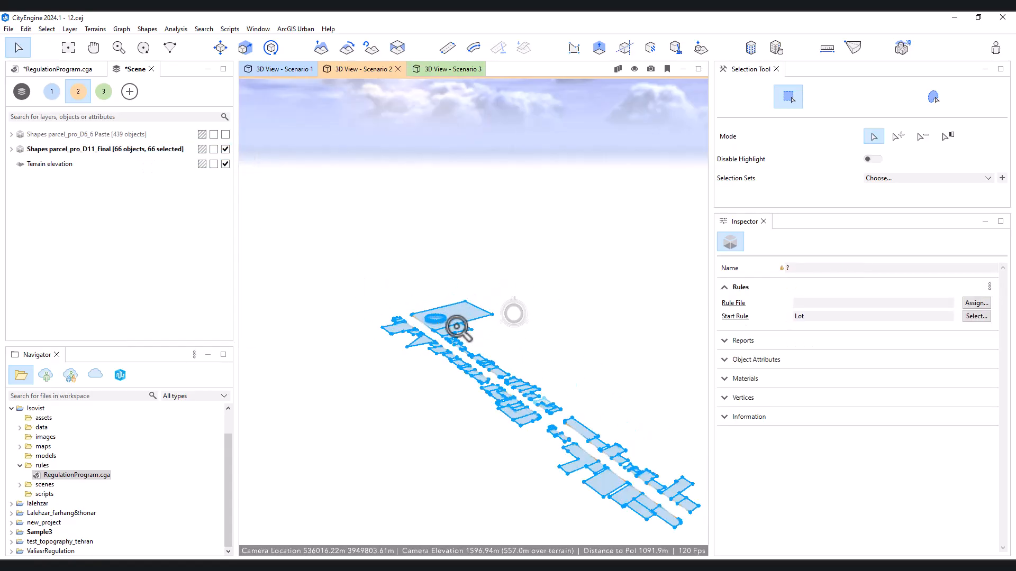
scroll(458, 327, down, 2)
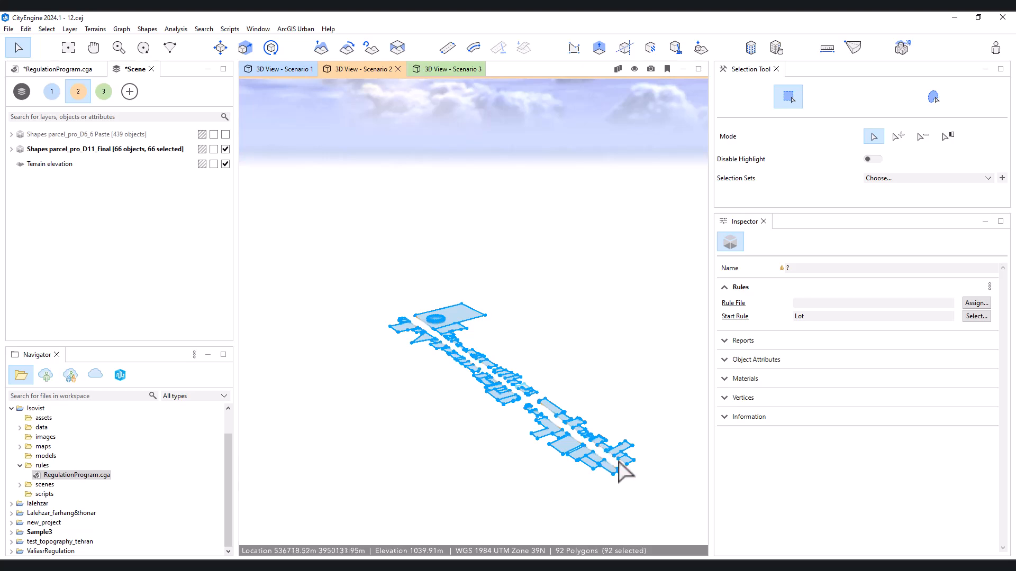
scroll(551, 412, up, 2)
scroll(528, 406, down, 3)
scroll(580, 414, up, 3)
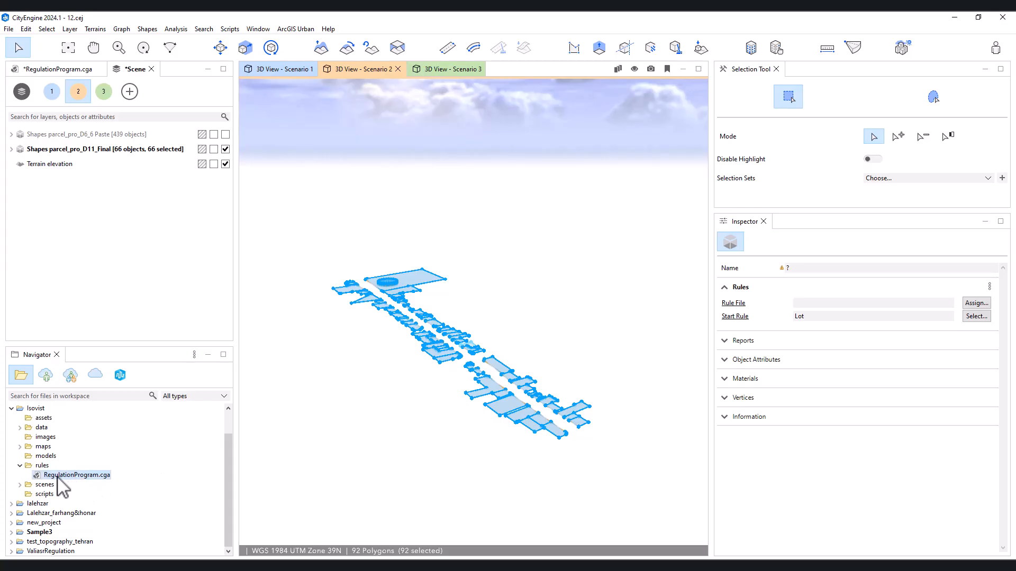
Assign RegulationProgram.cga to the selected parcels and check the rule attributes of the triangular parcel alone
drag(58, 476, 487, 387)
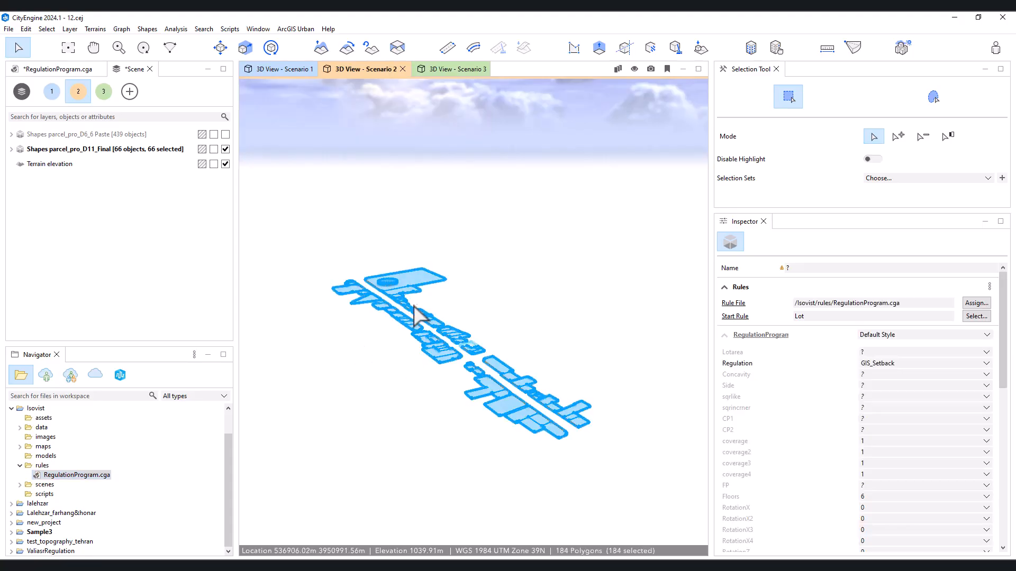
scroll(423, 304, up, 5)
click(538, 339)
middle_drag(540, 337, 517, 344)
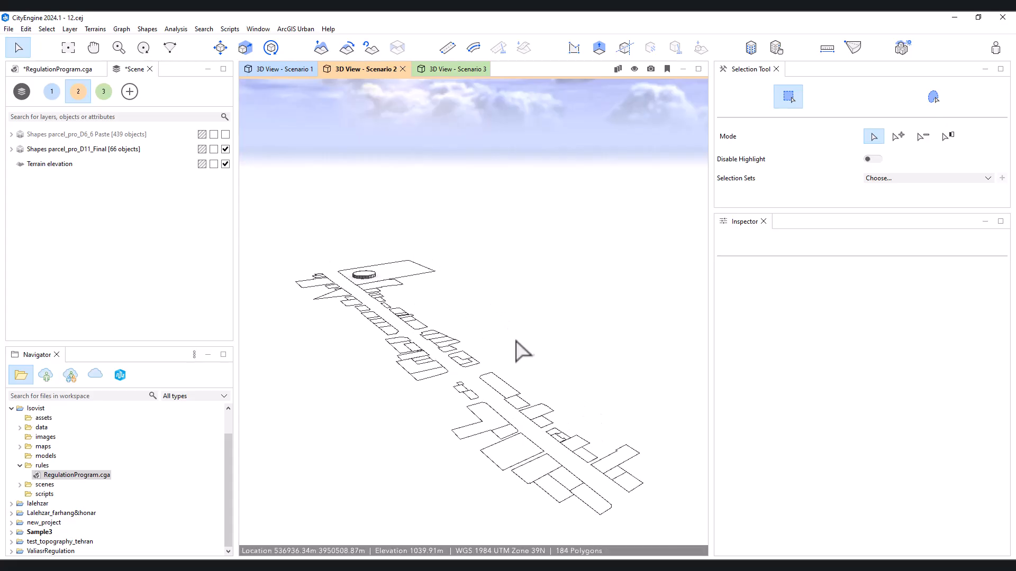
click(339, 294)
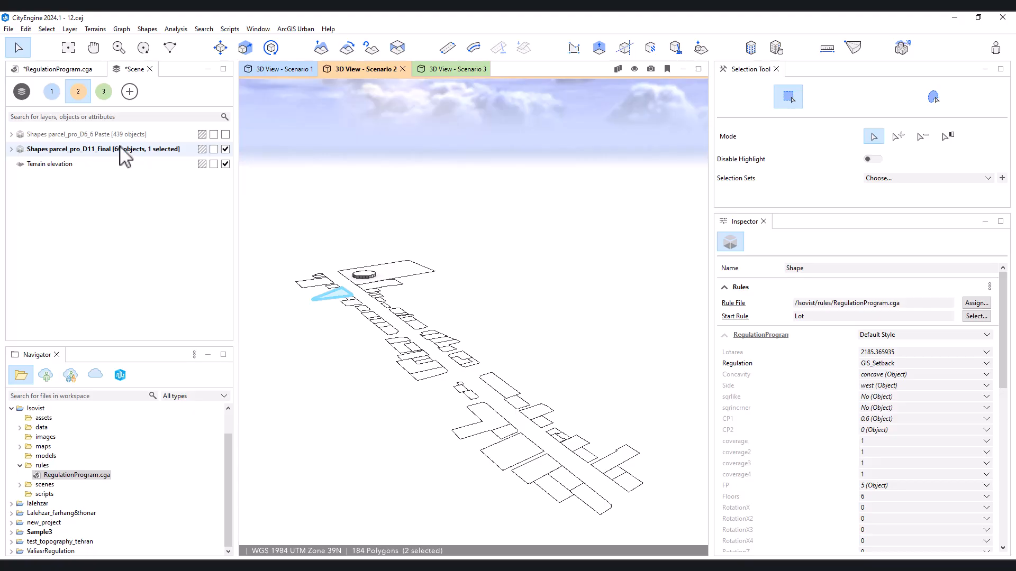
Reselect every object of the Shapes parcel_pro_D11_Final layer so the rule attributes apply to all parcels together
right_click(123, 156)
click(181, 153)
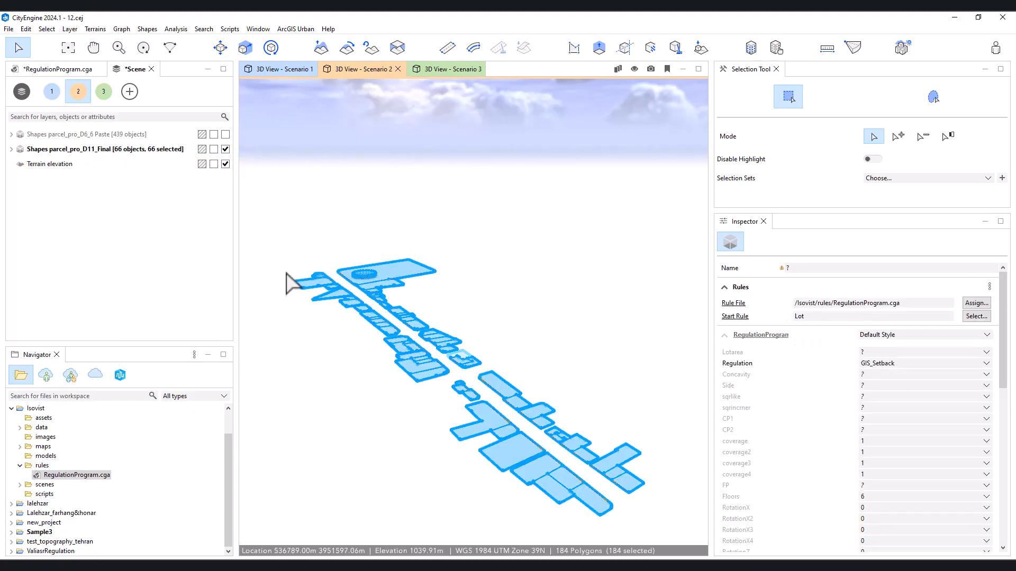
scroll(290, 270, down, 3)
scroll(428, 309, up, 2)
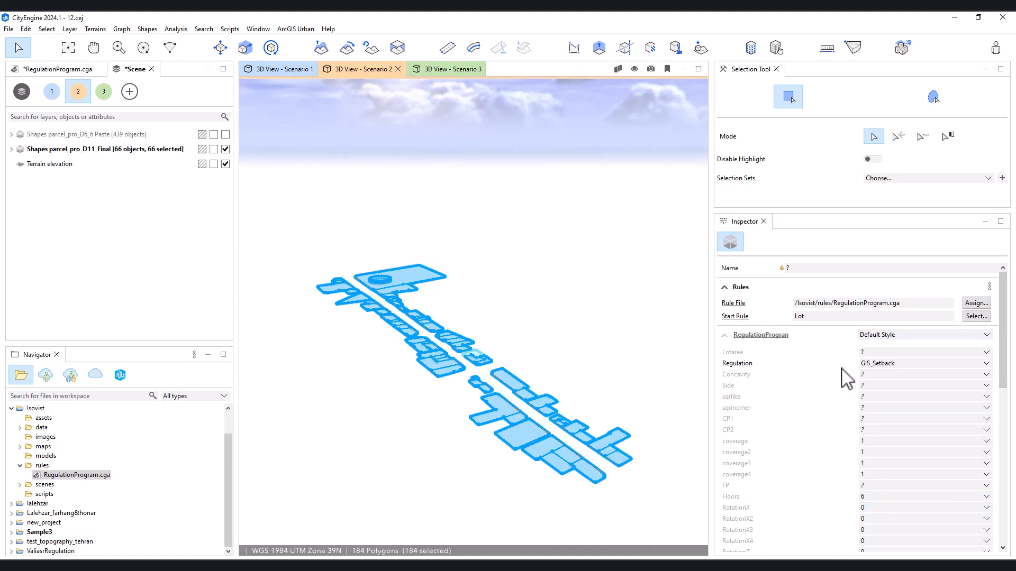
Set the Regulation attribute of all selected parcels to GIS_Split
scroll(814, 365, down, 2)
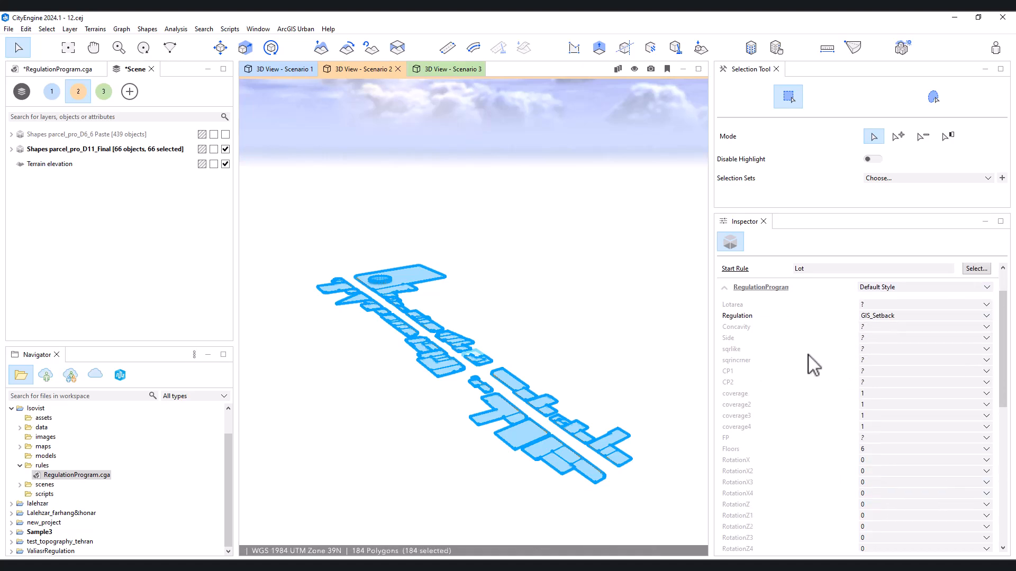
scroll(747, 325, down, 4)
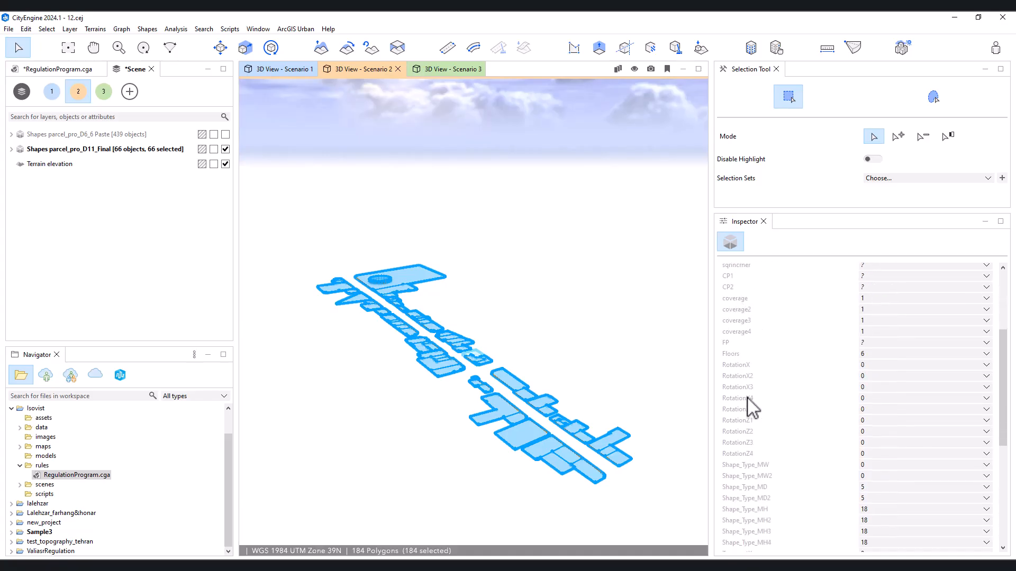
scroll(752, 394, up, 3)
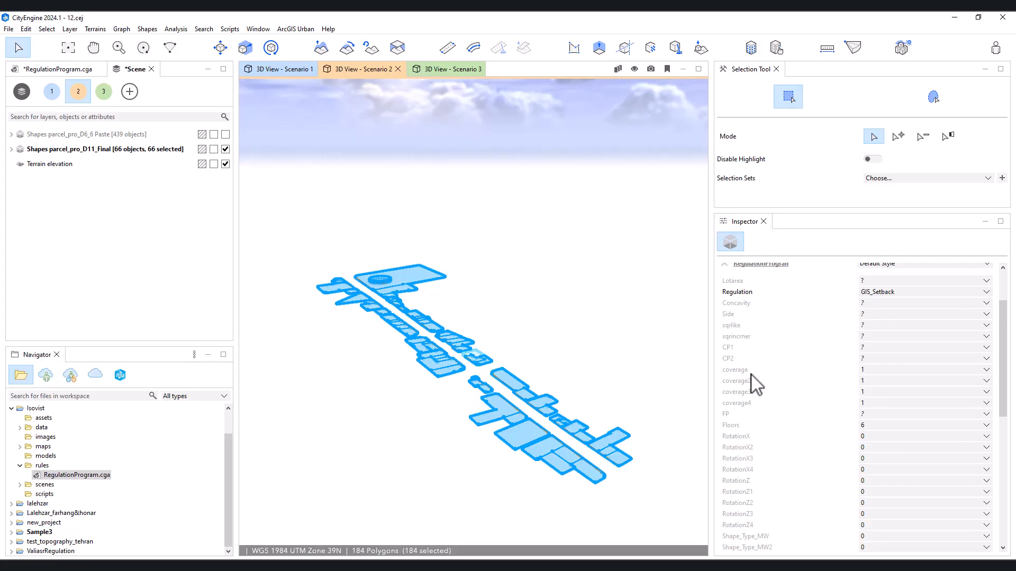
scroll(757, 387, up, 2)
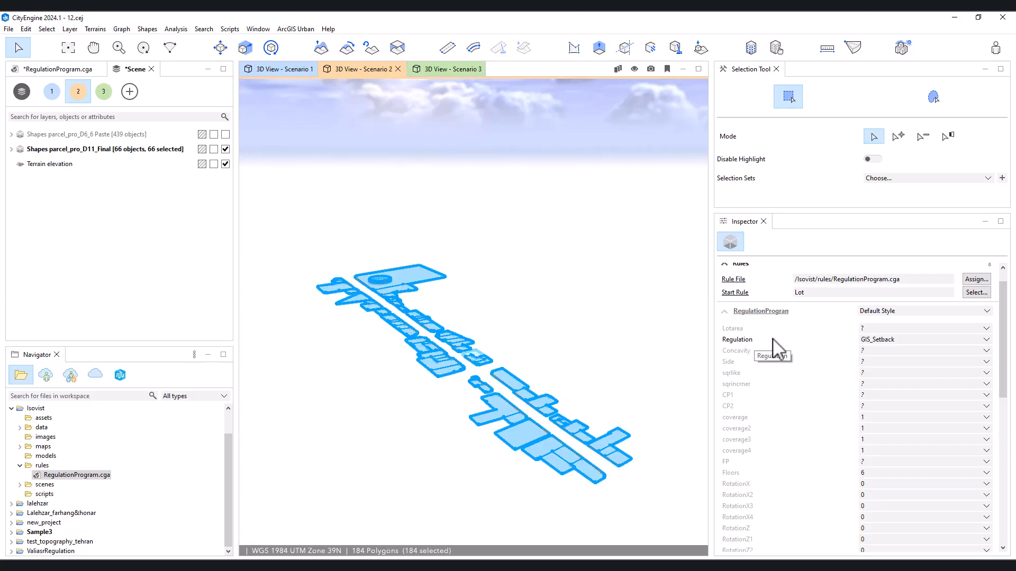
click(888, 340)
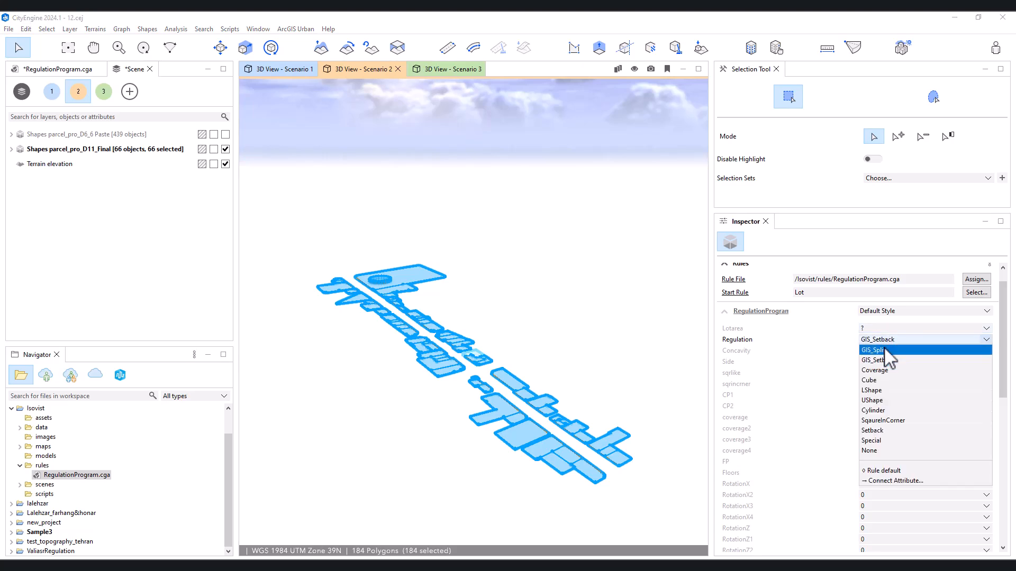
click(883, 349)
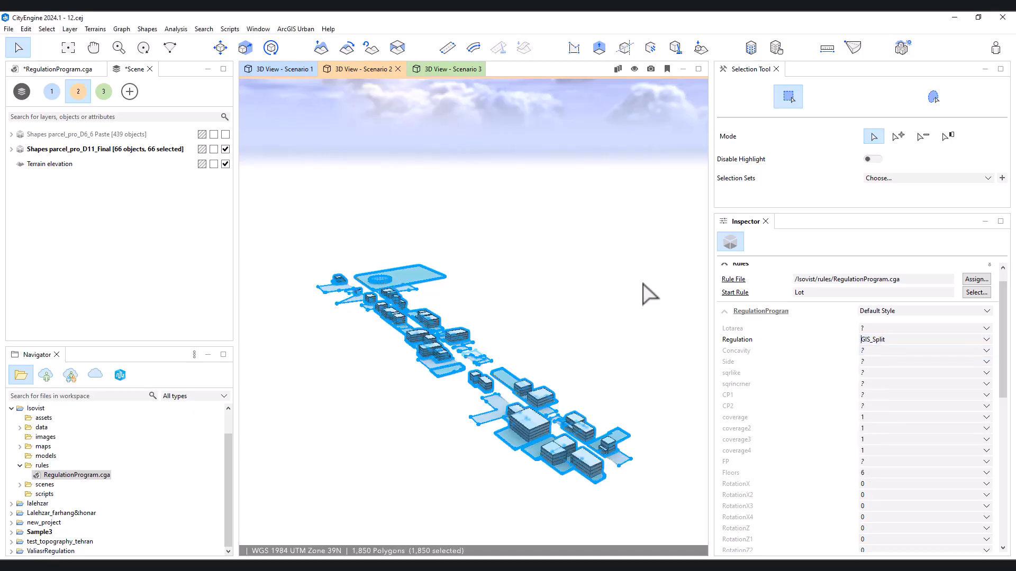
Clear the parcel selection and look over the split building masses generated along the street
scroll(485, 345, up, 4)
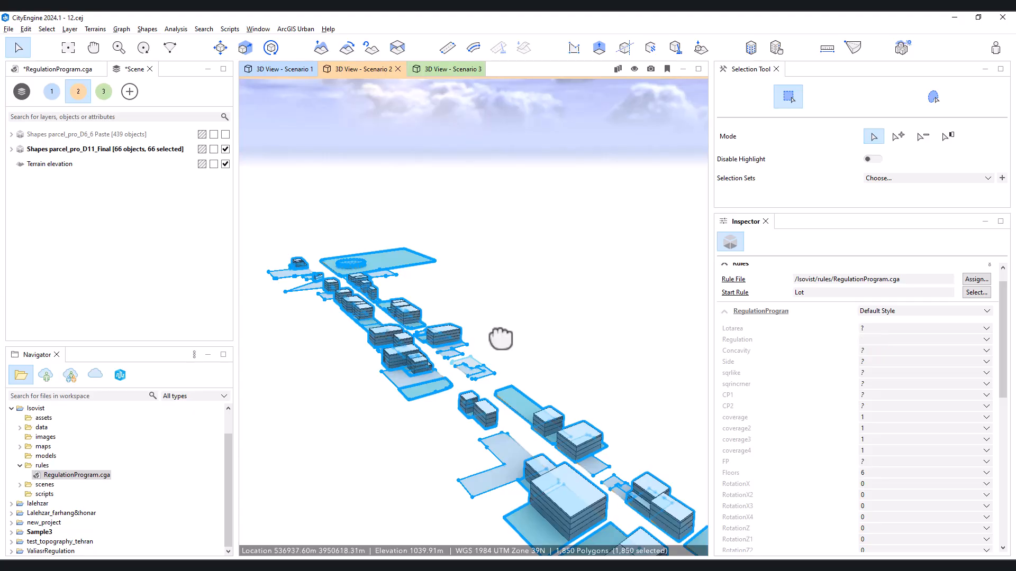
scroll(506, 350, down, 3)
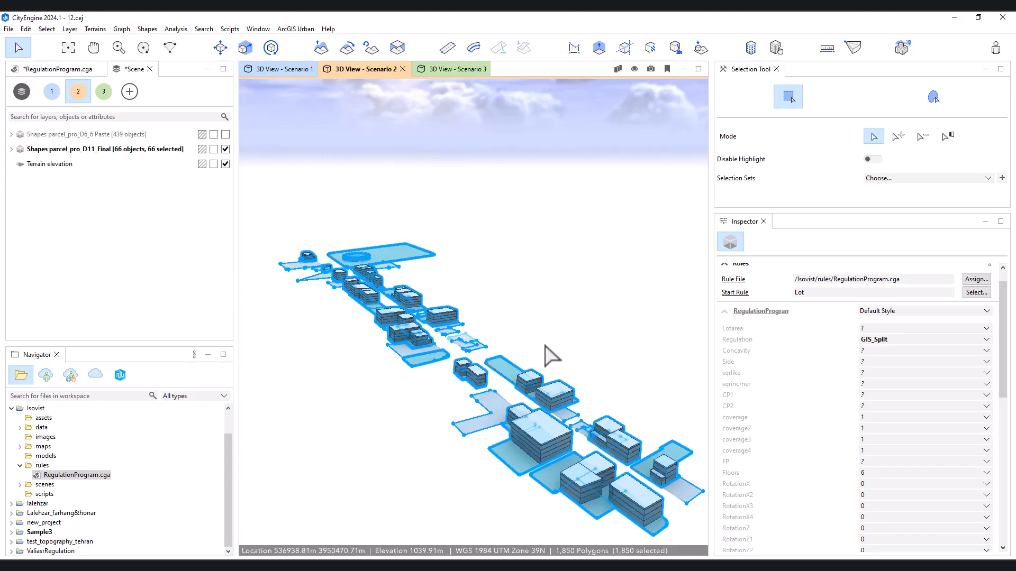
scroll(810, 370, down, 5)
scroll(820, 371, up, 5)
click(576, 284)
middle_drag(515, 346, 495, 340)
scroll(505, 444, up, 3)
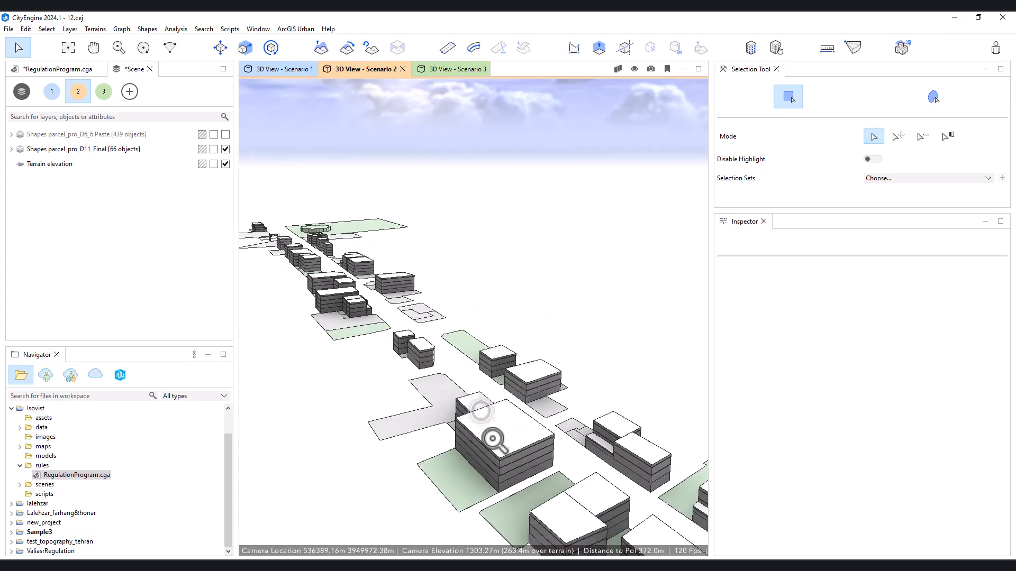
Inspect the rule attributes of the large building's parcel and of the stepped building across the street
click(502, 442)
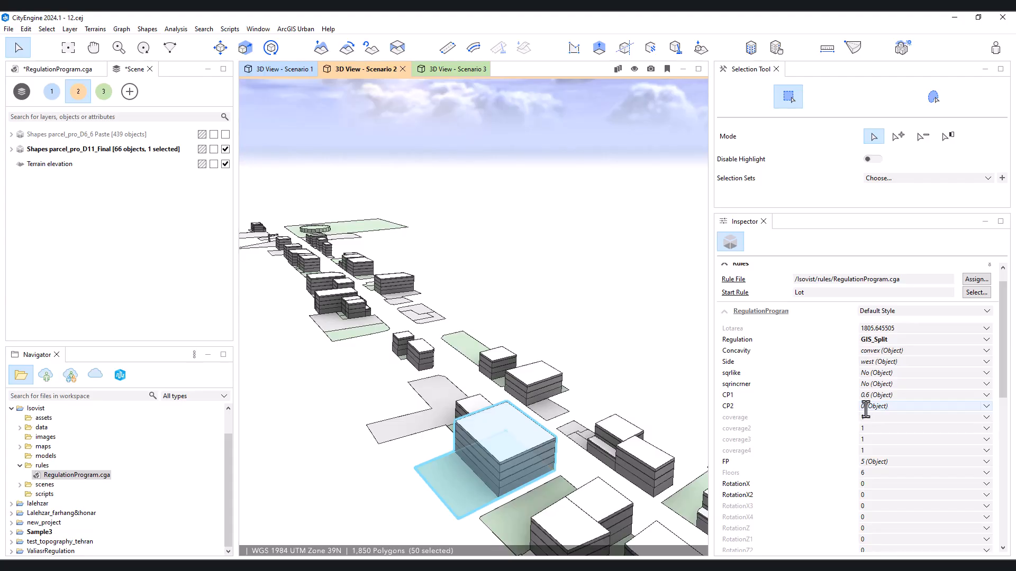
middle_drag(624, 428, 600, 427)
click(606, 435)
scroll(606, 440, up, 5)
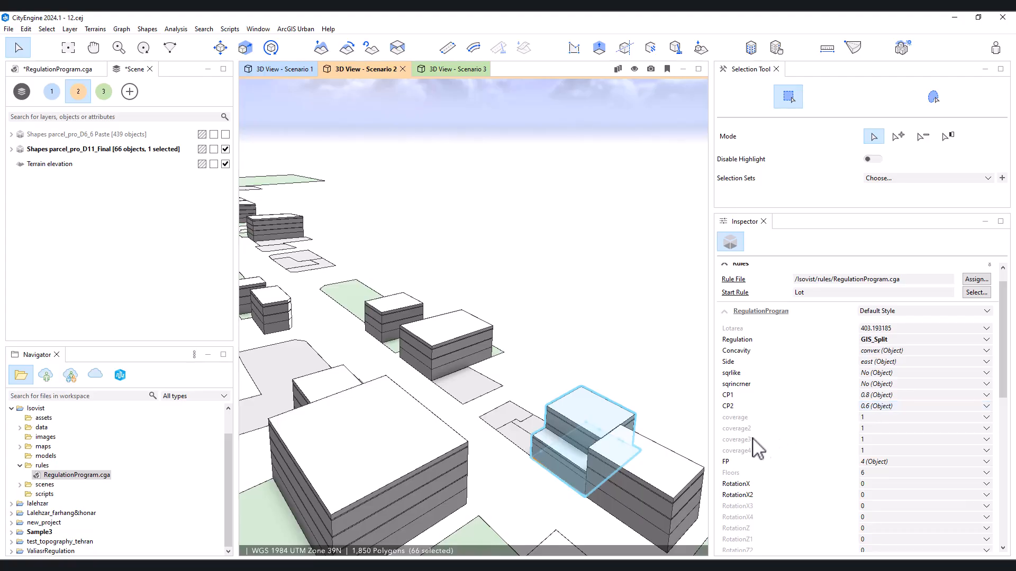
Reselect the large building's parcel and review its rule attributes, including FP and Lotarea
click(411, 450)
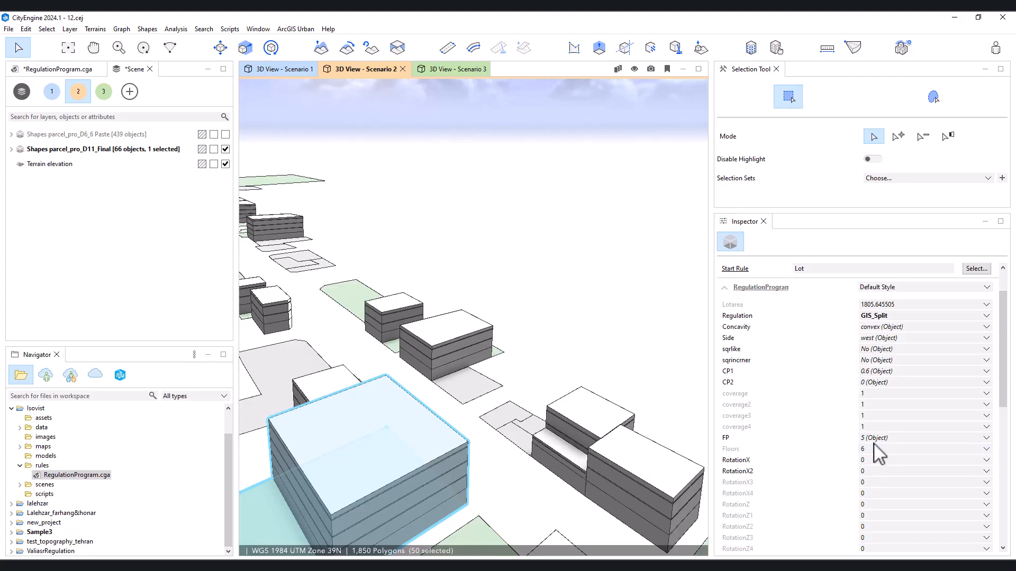
scroll(442, 424, up, 3)
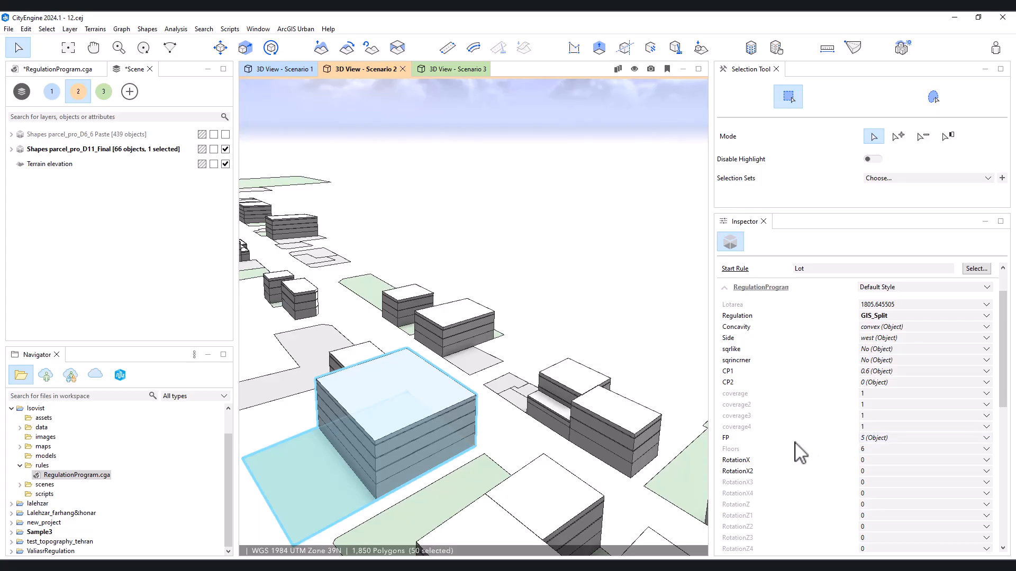
scroll(796, 439, down, 2)
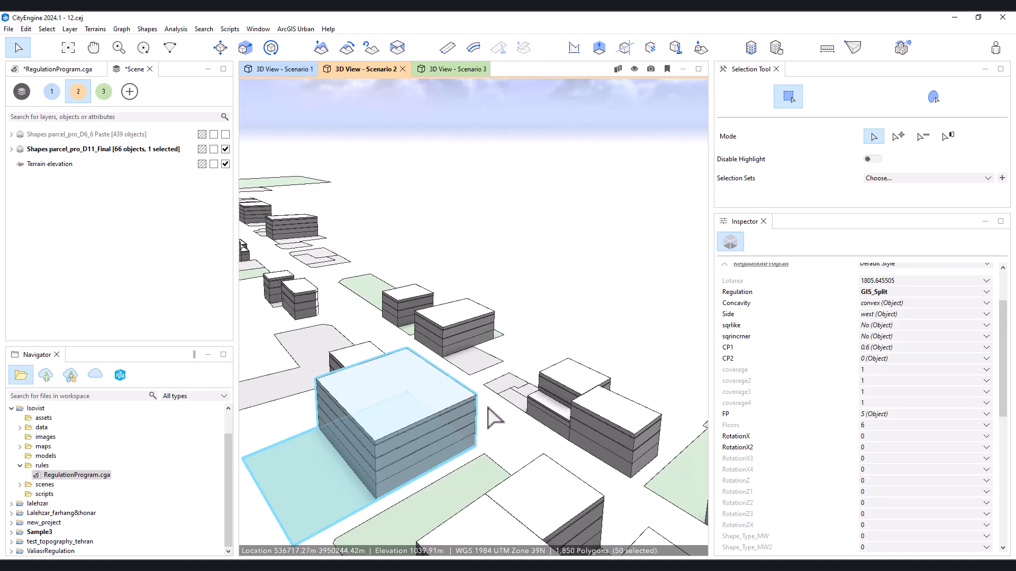
scroll(463, 372, down, 2)
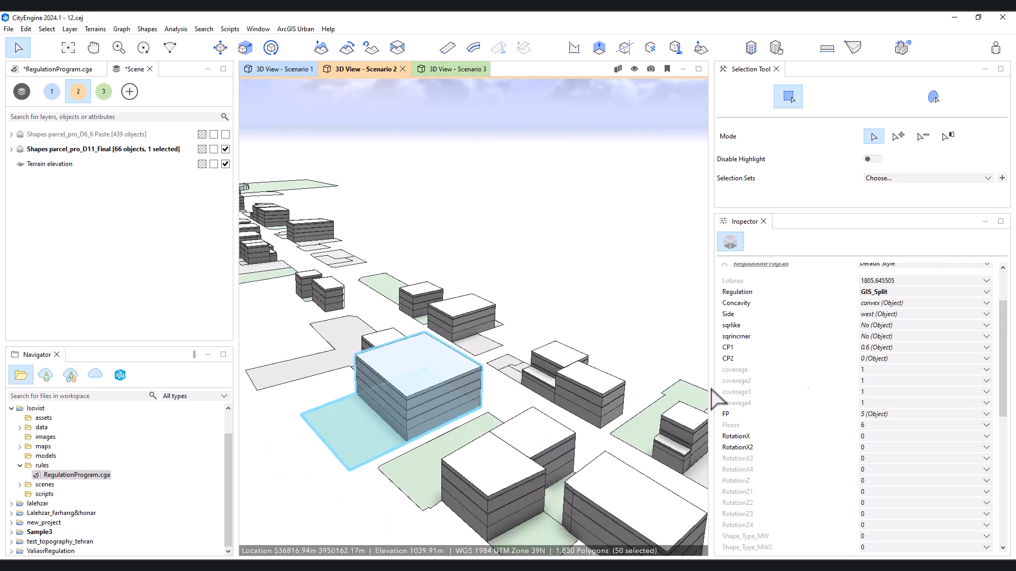
scroll(835, 423, down, 1)
scroll(801, 419, down, 8)
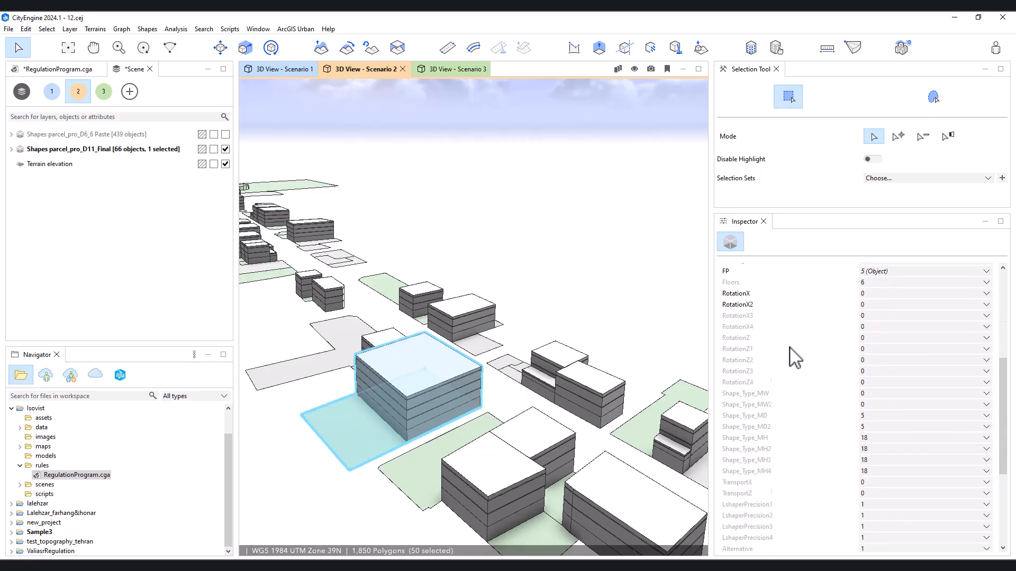
scroll(794, 333, up, 10)
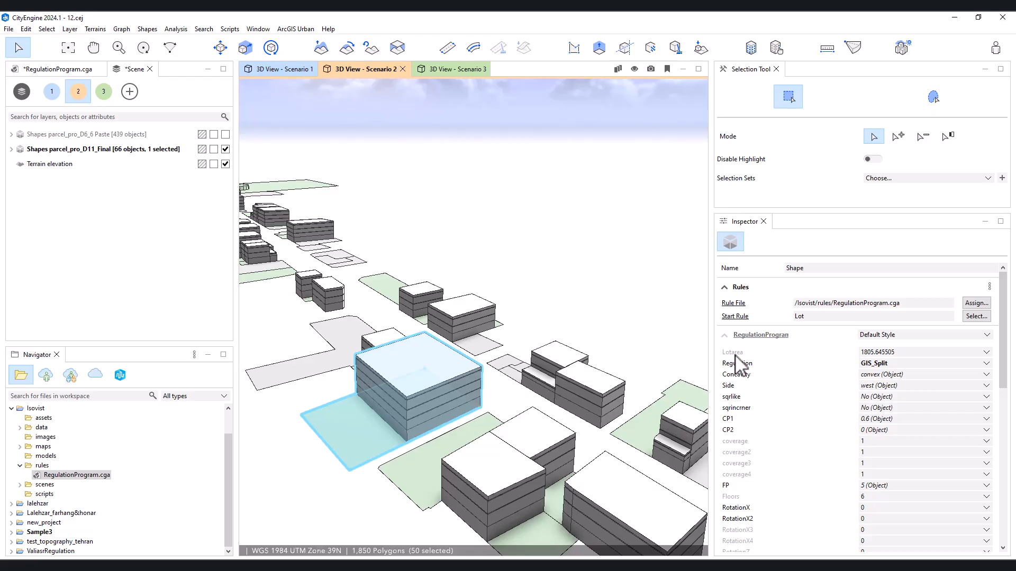
drag(897, 353, 857, 353)
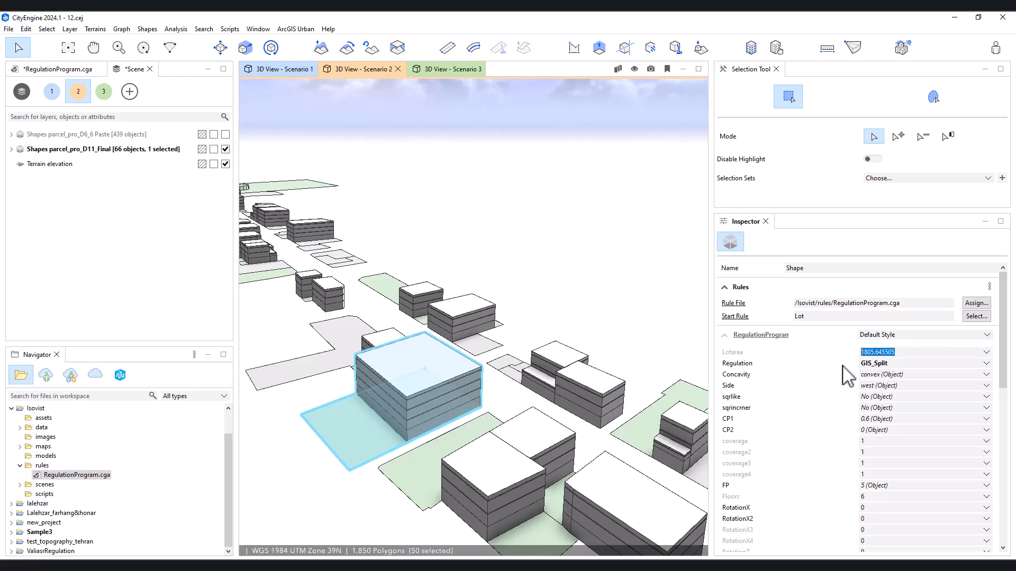
Examine the large parcel's building and green open space, along with the neighbouring masses on the street
click(321, 487)
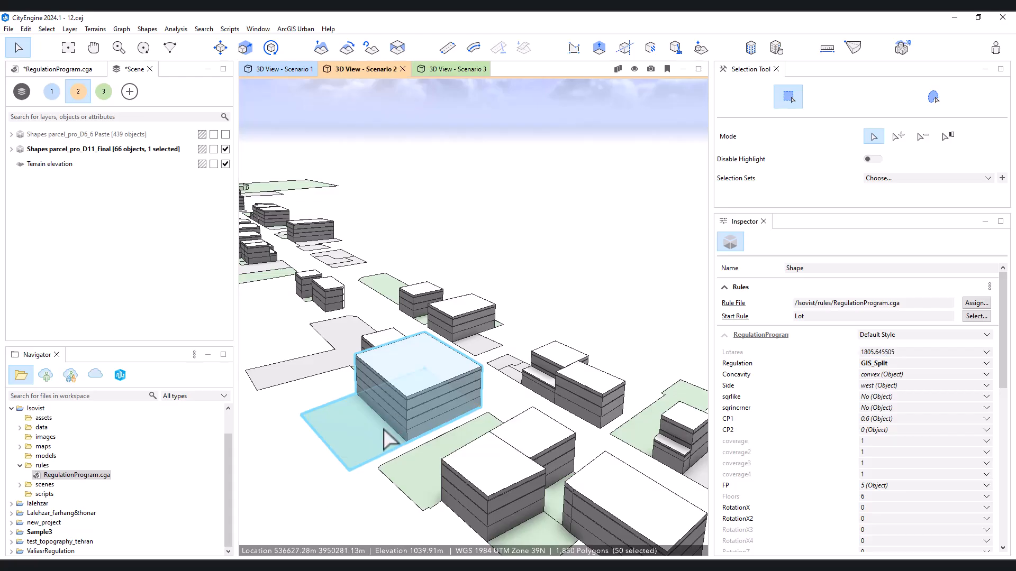
click(371, 481)
click(404, 414)
middle_drag(405, 405, 427, 407)
mouse_move(434, 403)
alt+mouse_down()
mouse_move(421, 415)
mouse_move(433, 402)
alt+mouse_up()
scroll(477, 300, down, 3)
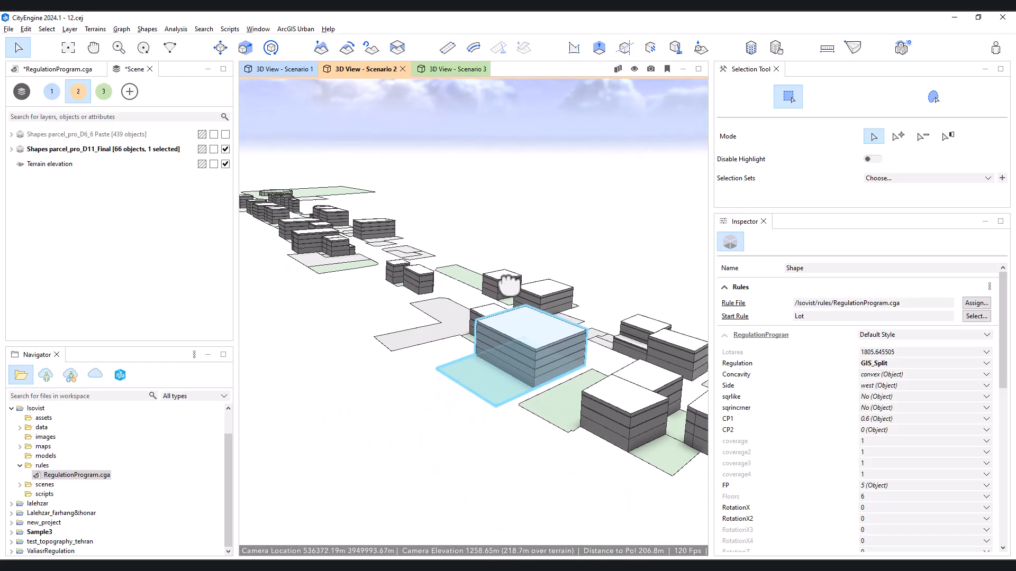
alt+drag(570, 287, 558, 297)
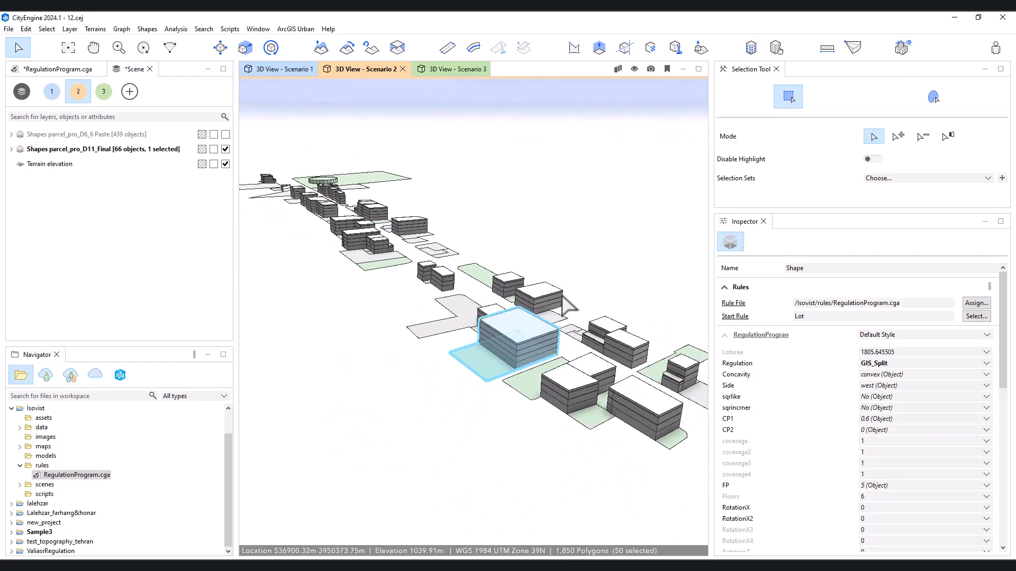
middle_drag(581, 332, 550, 359)
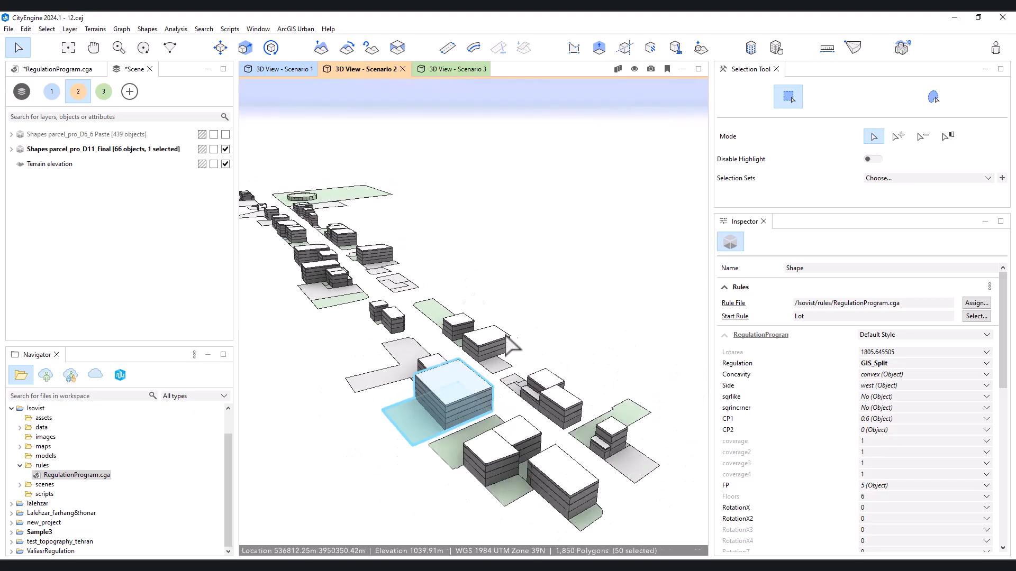
scroll(371, 293, up, 3)
alt+right_drag(377, 302, 386, 305)
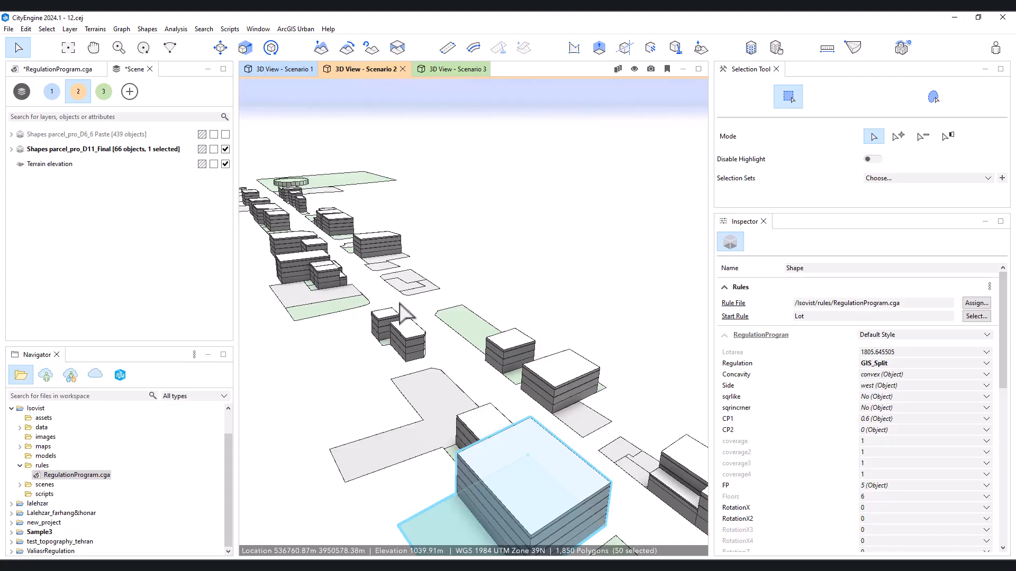
mouse_move(408, 308)
middle_down()
mouse_move(420, 302)
mouse_move(415, 309)
middle_up()
scroll(412, 311, down, 3)
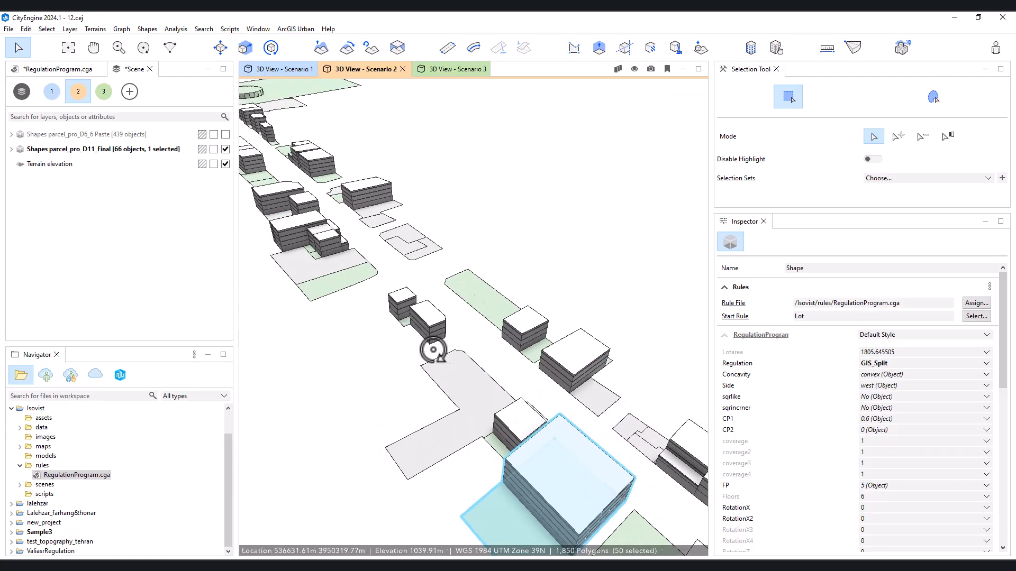
Select the empty L-shaped concave parcel beside the large building and set its Regulation to Coverage
click(472, 368)
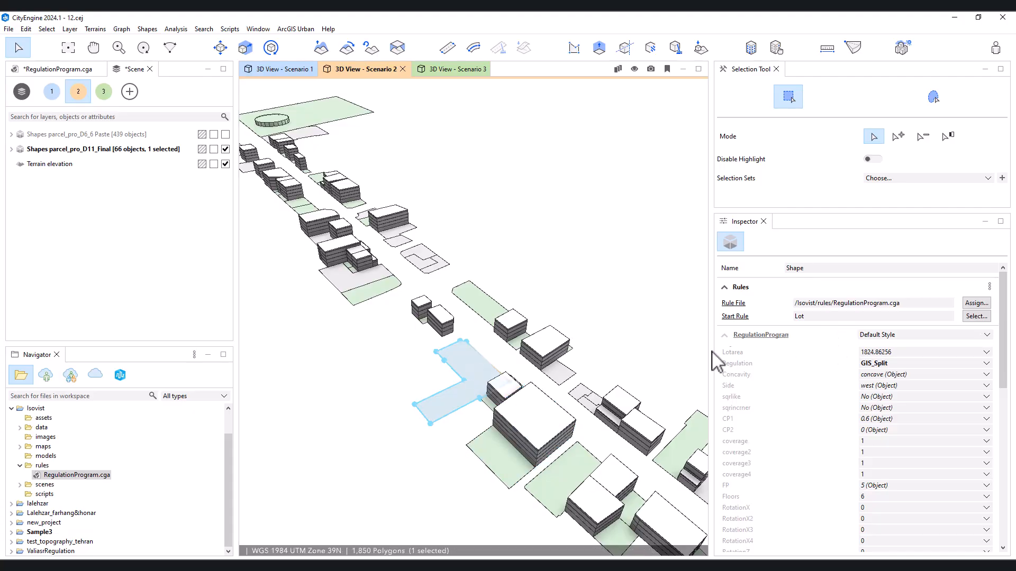
scroll(478, 389, down, 2)
scroll(476, 379, up, 2)
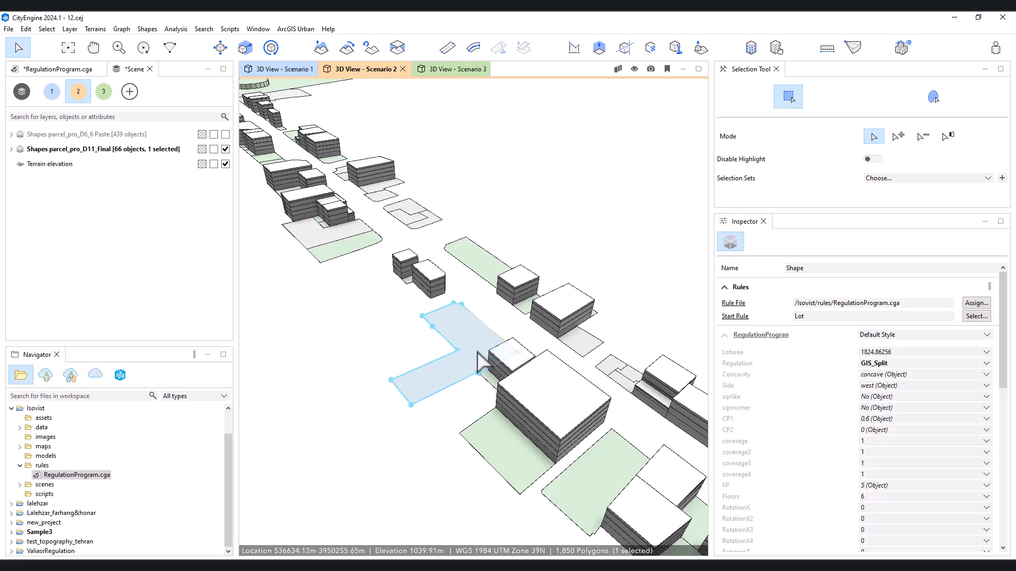
scroll(466, 364, up, 2)
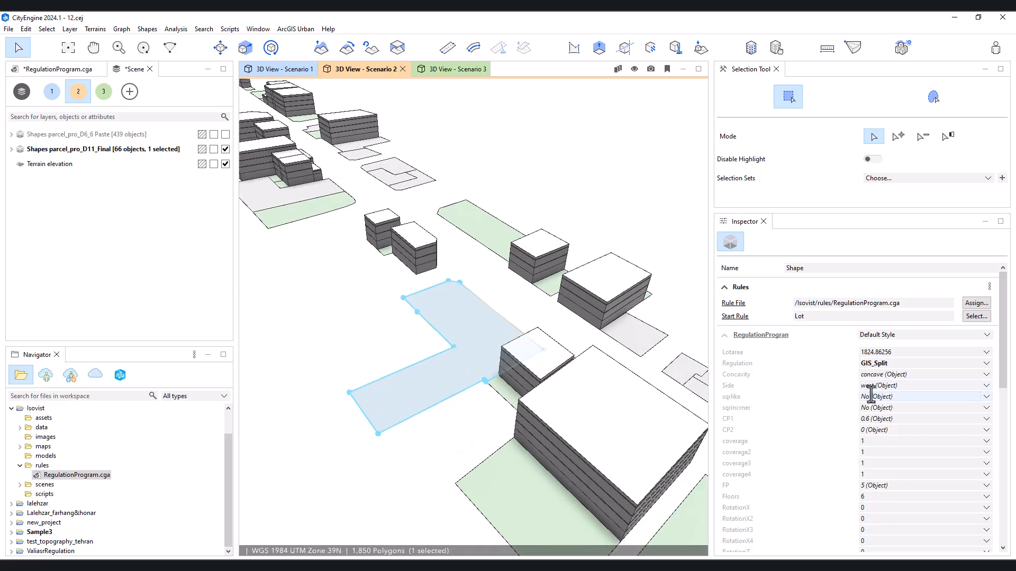
click(885, 365)
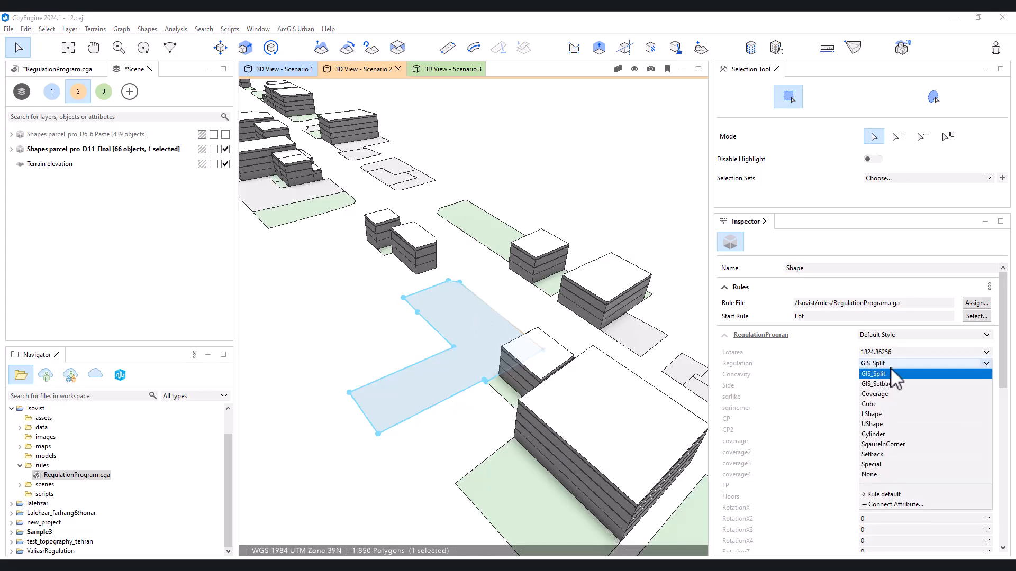
click(888, 394)
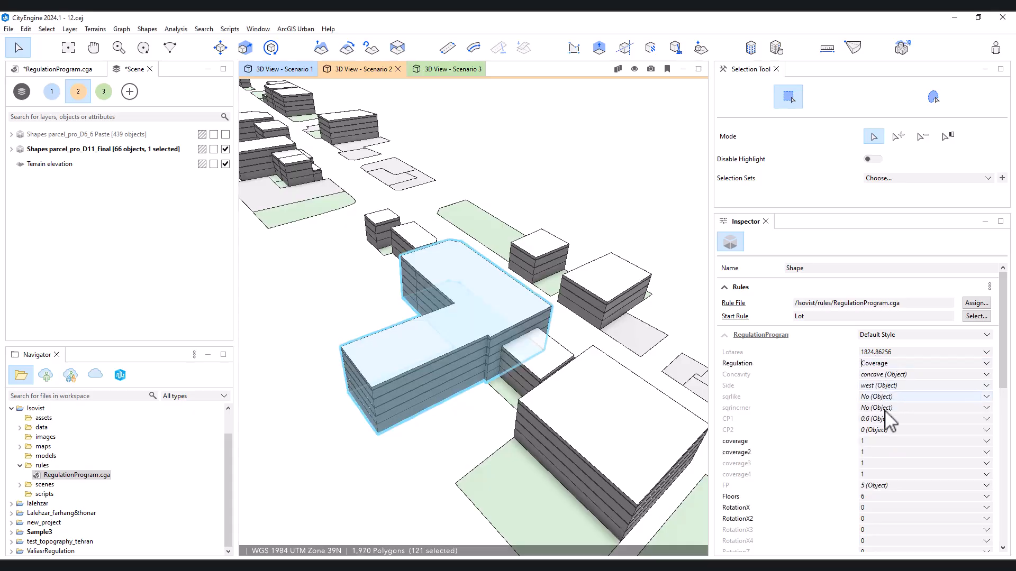
Set the L-shaped parcel's coverage to 0.8 and coverage2 to 0.6
click(864, 441)
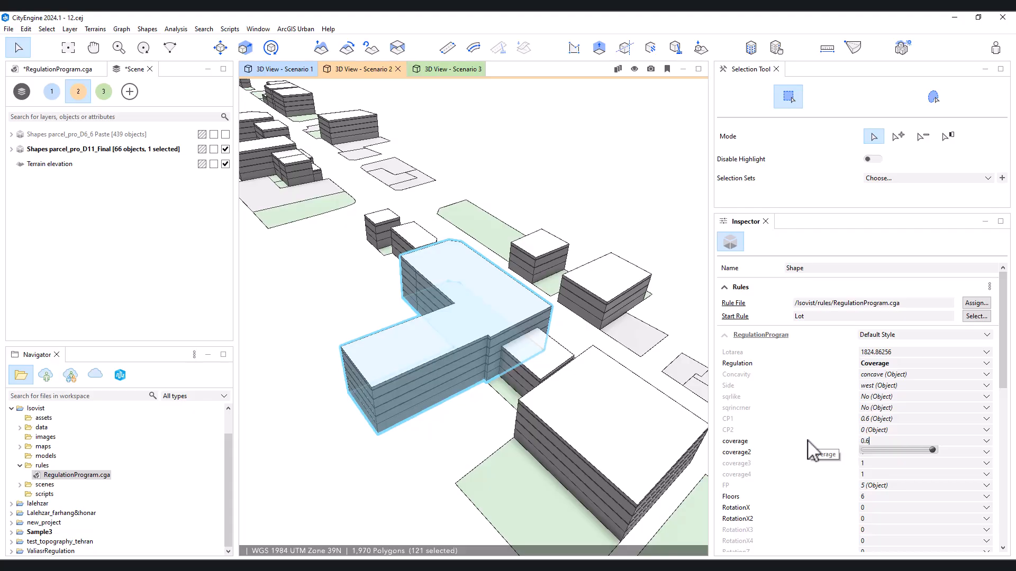
text(0.8)
key(Return)
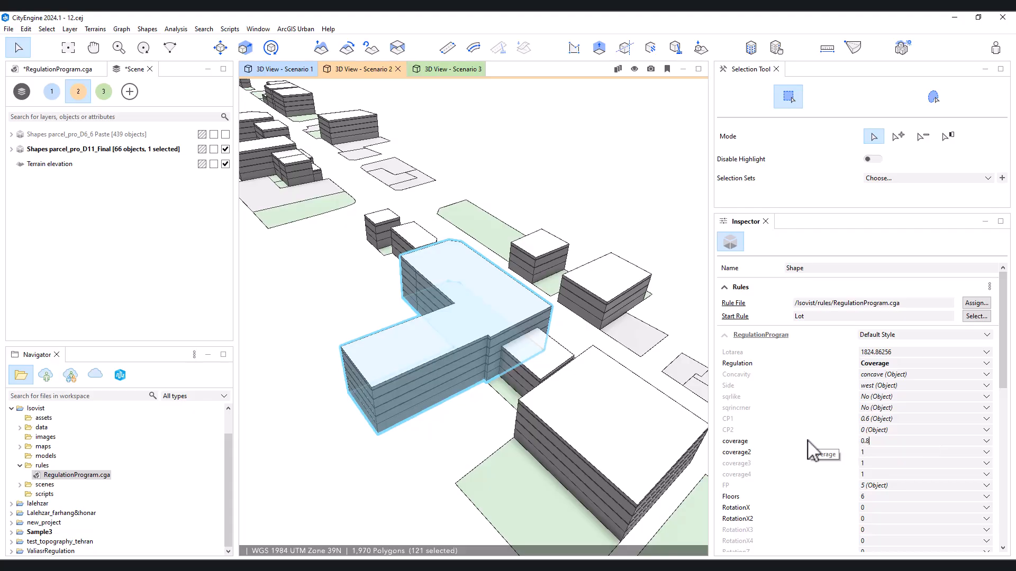
click(865, 451)
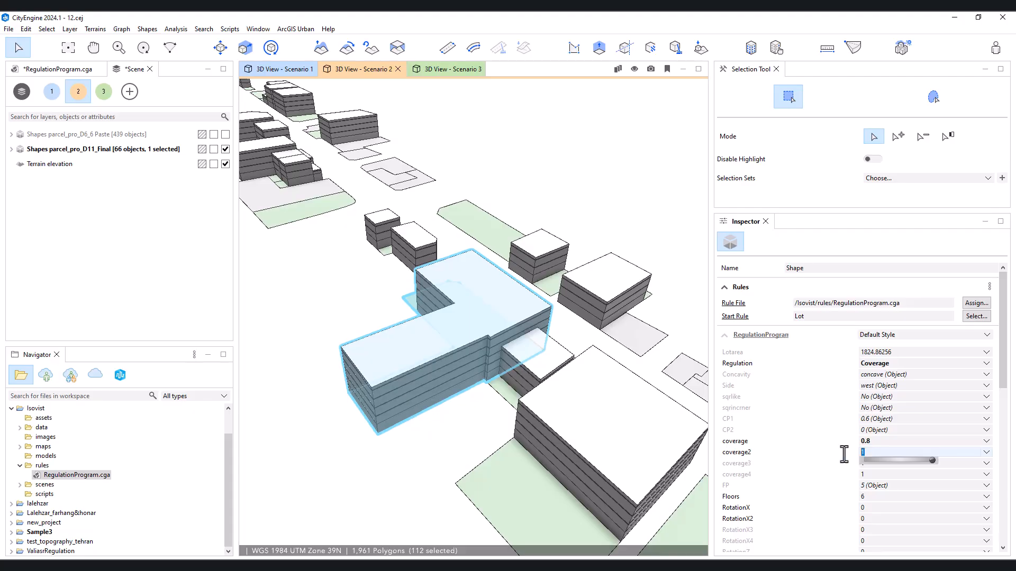
text(0.6)
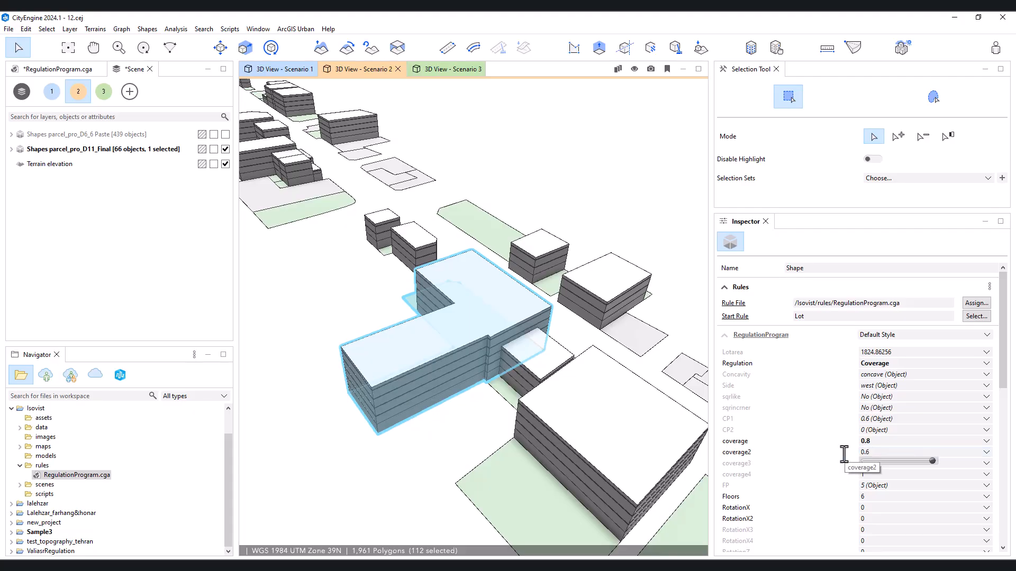
key(Return)
Set the L-shaped parcel's Floors to 5
alt+drag(486, 349, 544, 336)
scroll(392, 316, up, 3)
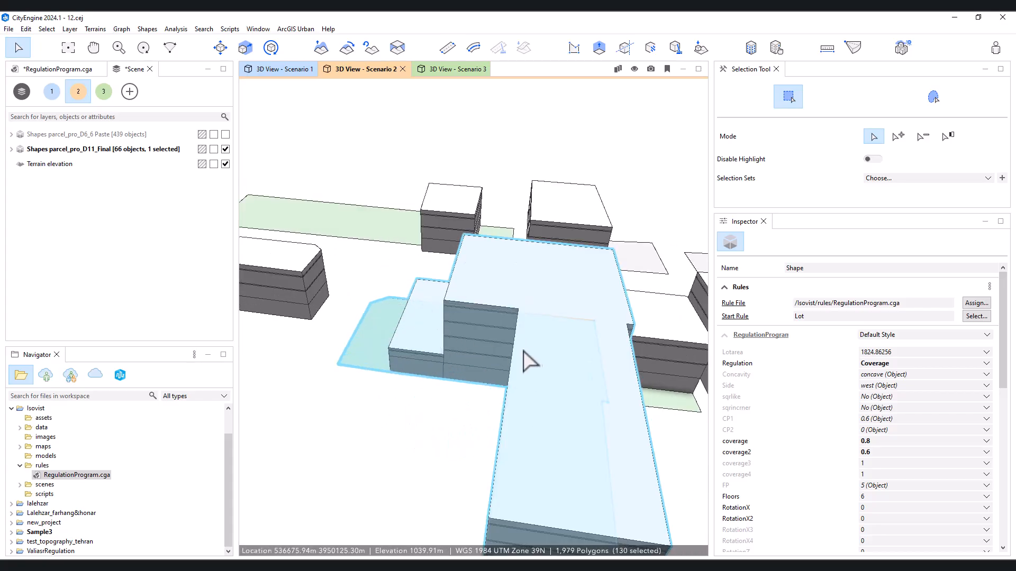
scroll(528, 356, down, 1)
click(864, 497)
click(864, 497)
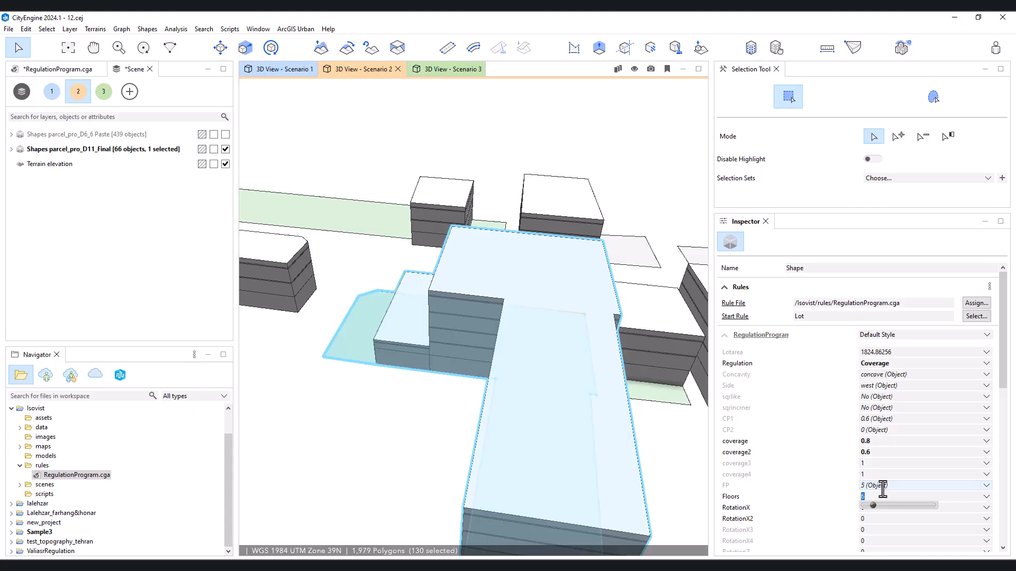
text(5)
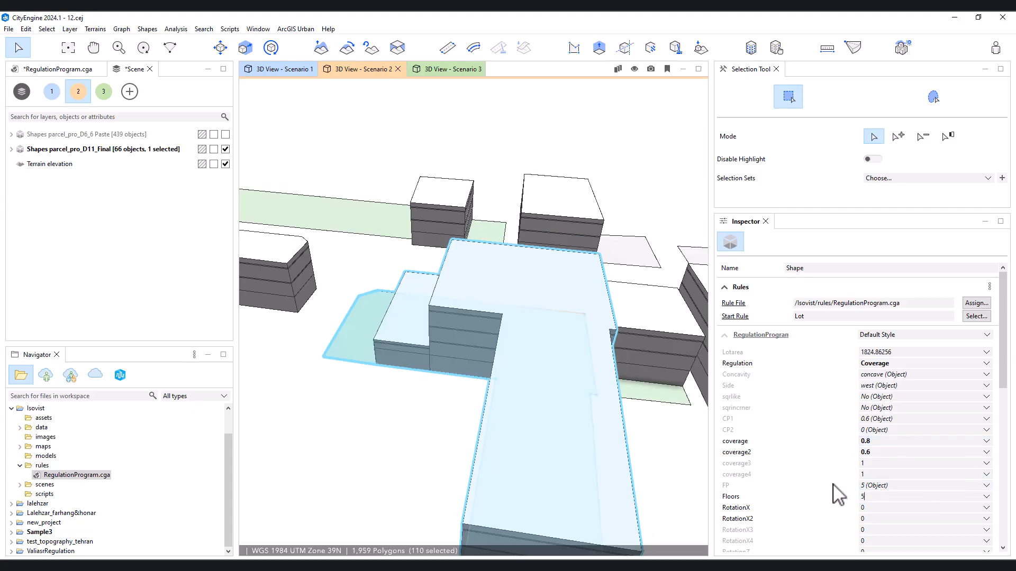
Set the L-shaped parcel's coverage to 0.6 and coverage2 to 0
click(882, 443)
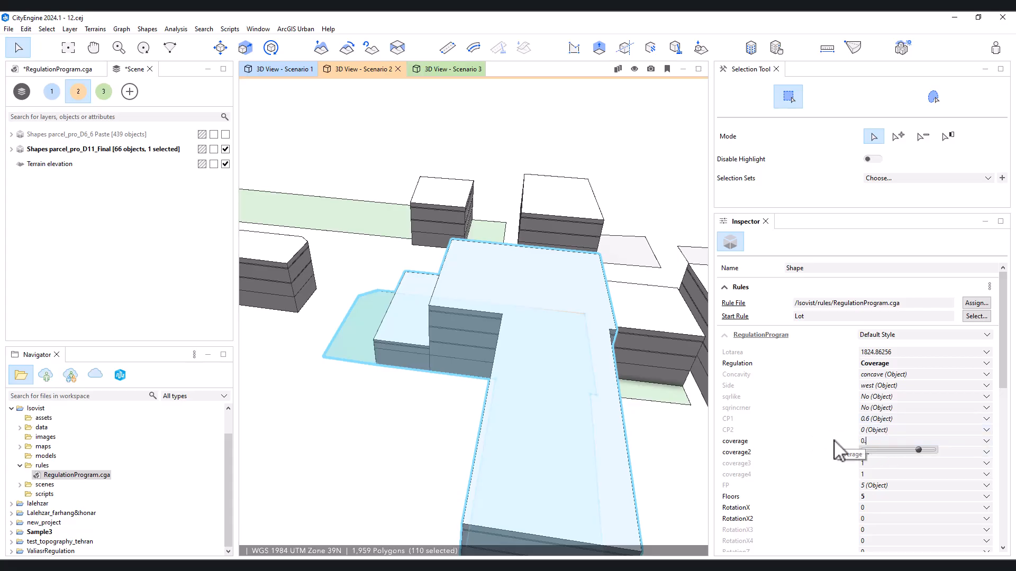
text(0.6)
key(Return)
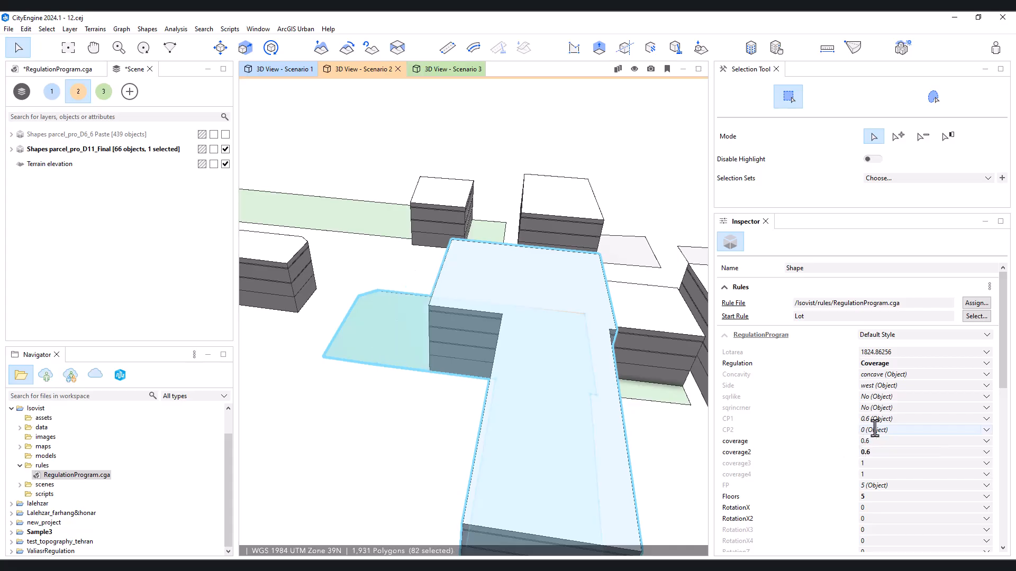
click(874, 453)
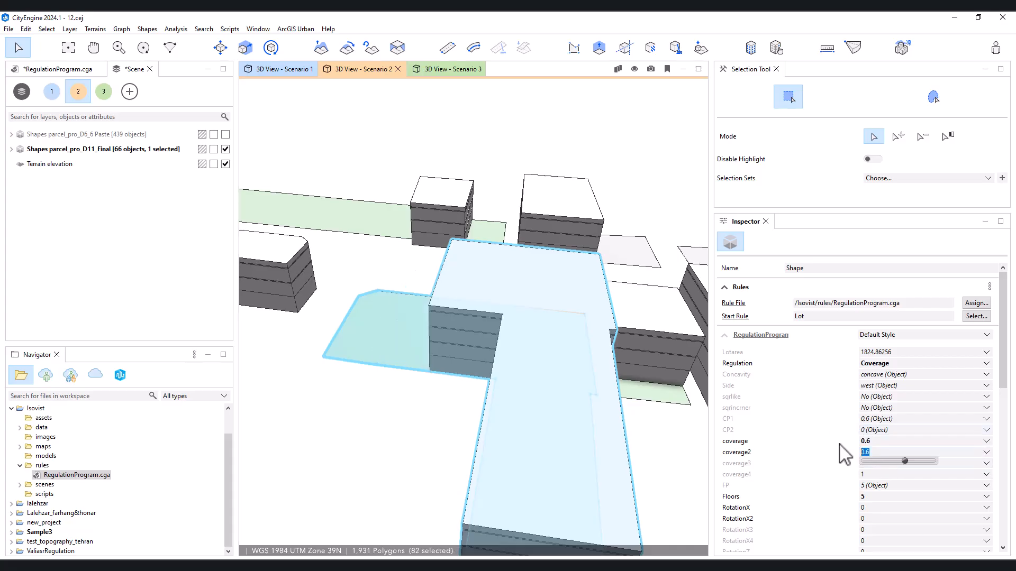
text(0)
key(Return)
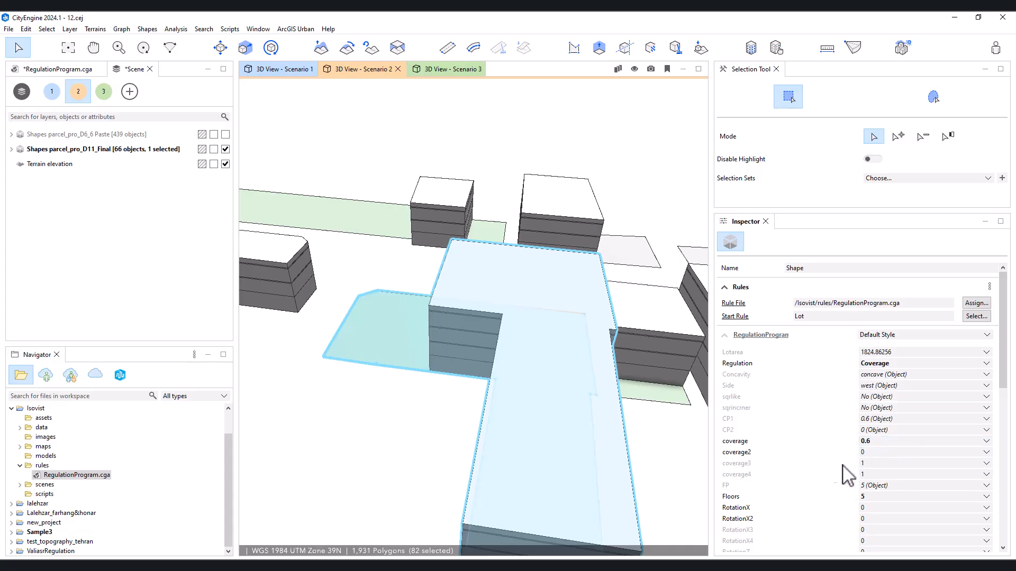
Set RotationX of the L-shaped parcel's building to 0 and check its remaining rule attributes
scroll(820, 460, down, 1)
click(869, 485)
drag(877, 494, 805, 484)
text(0)
scroll(825, 483, down, 5)
scroll(820, 453, up, 3)
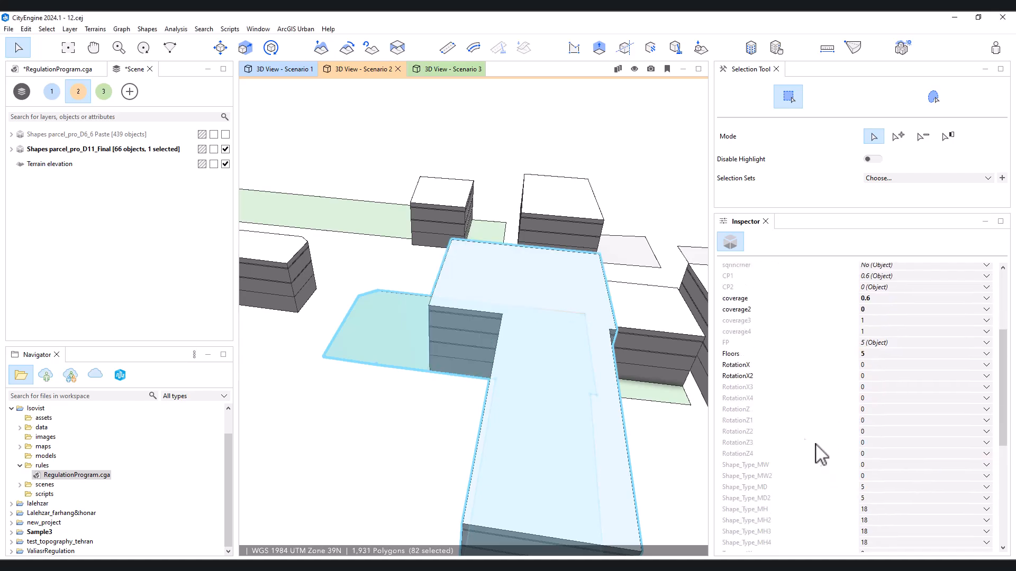
Examine the generated masses along the street, from the L-shaped building to the green lot with the cylindrical building
alt+drag(503, 404, 362, 355)
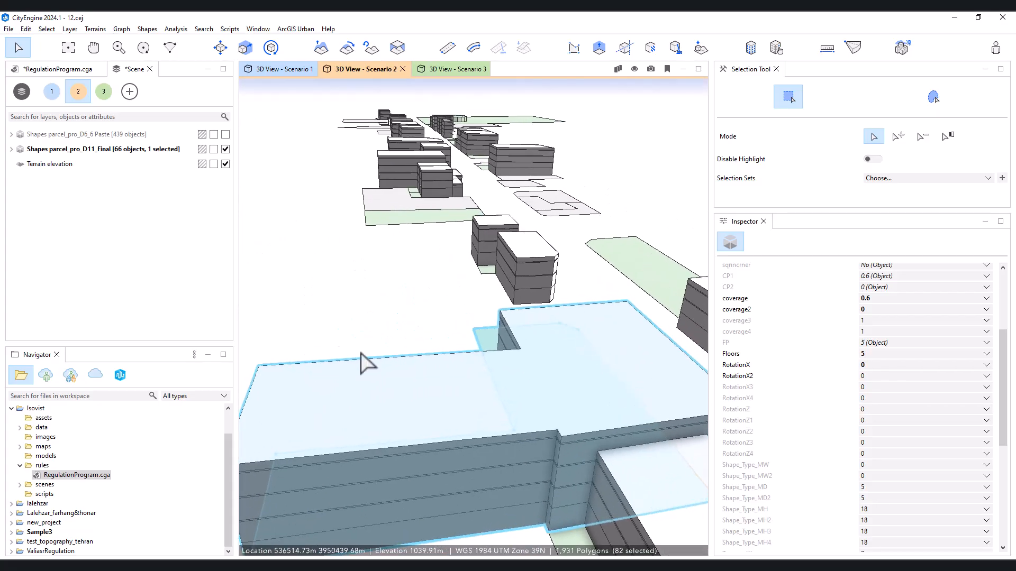
scroll(448, 361, down, 3)
middle_drag(448, 361, 365, 459)
scroll(410, 385, down, 3)
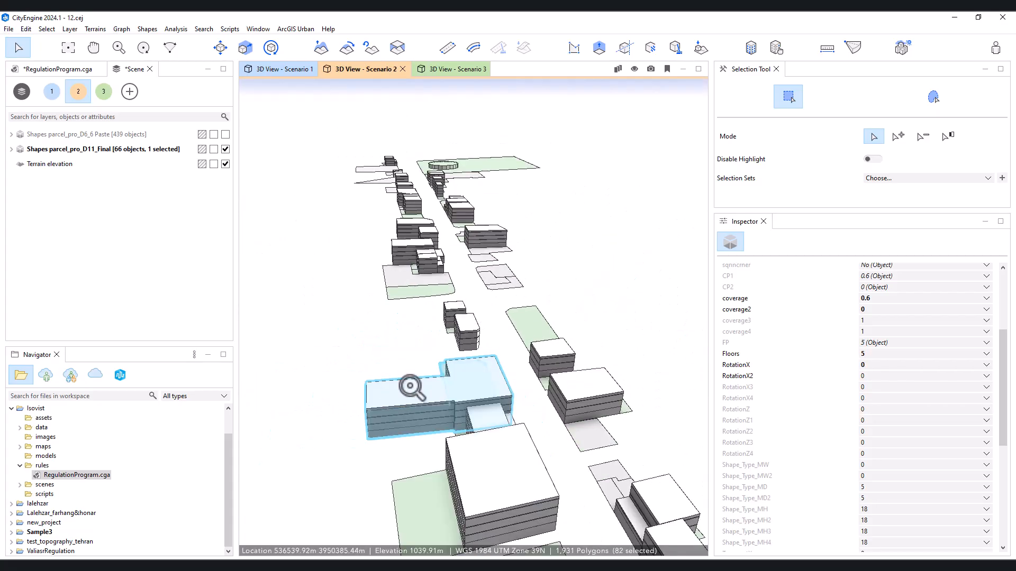
alt+drag(407, 374, 458, 394)
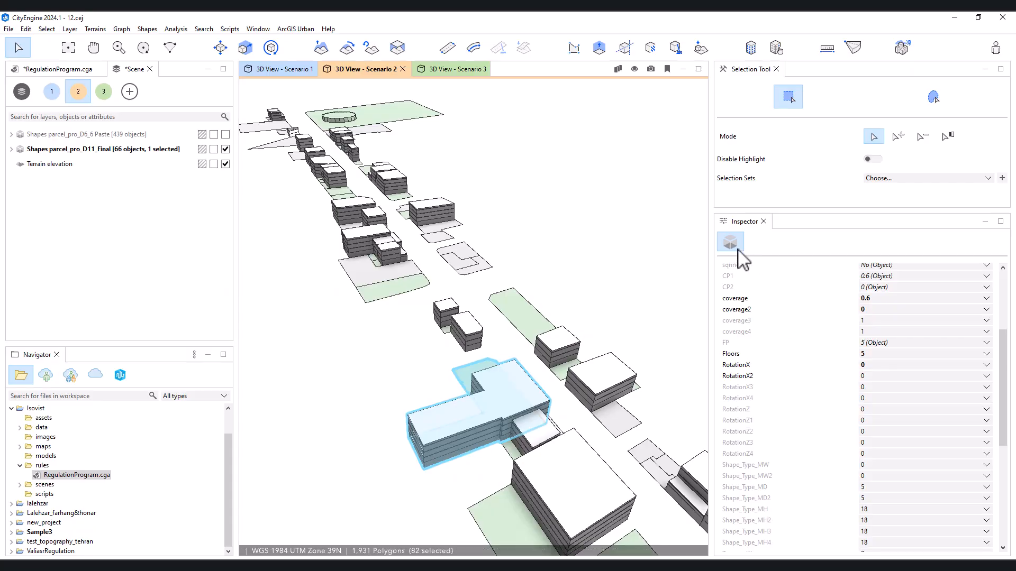
scroll(844, 353, up, 3)
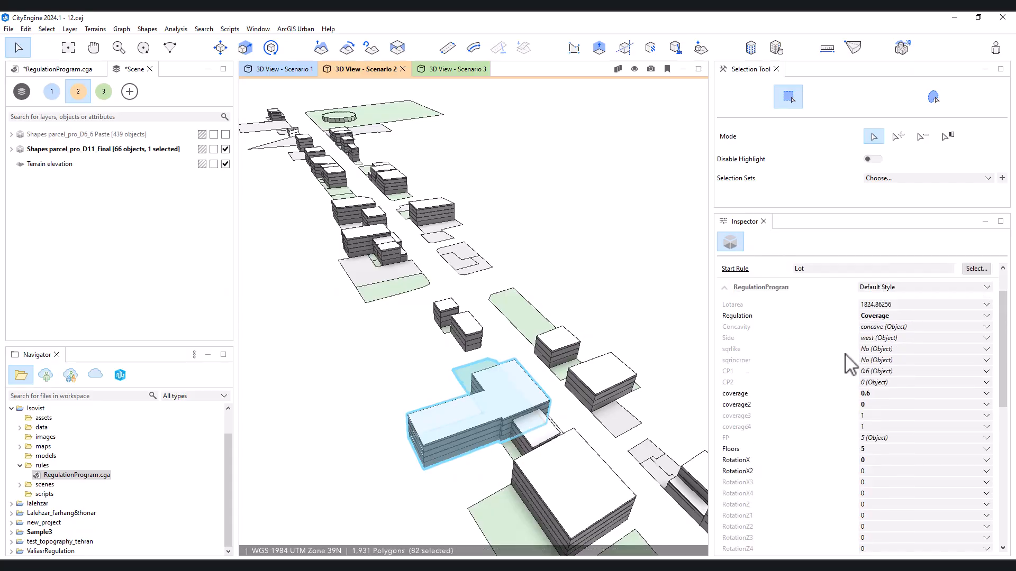
alt+drag(513, 281, 581, 377)
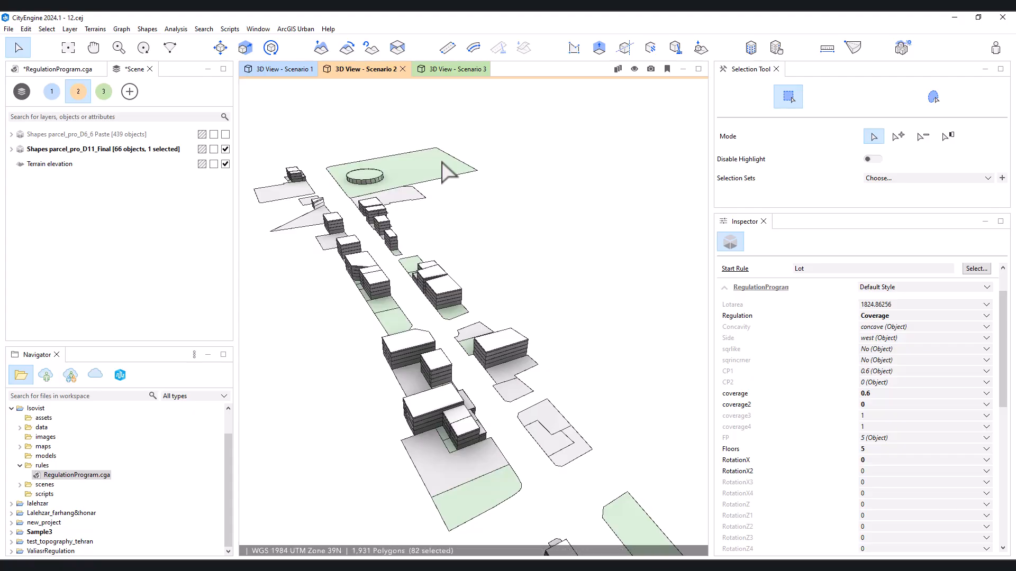
Review the available Regulation options for the L-shaped parcel, leave Coverage in place and clear the selection
click(881, 318)
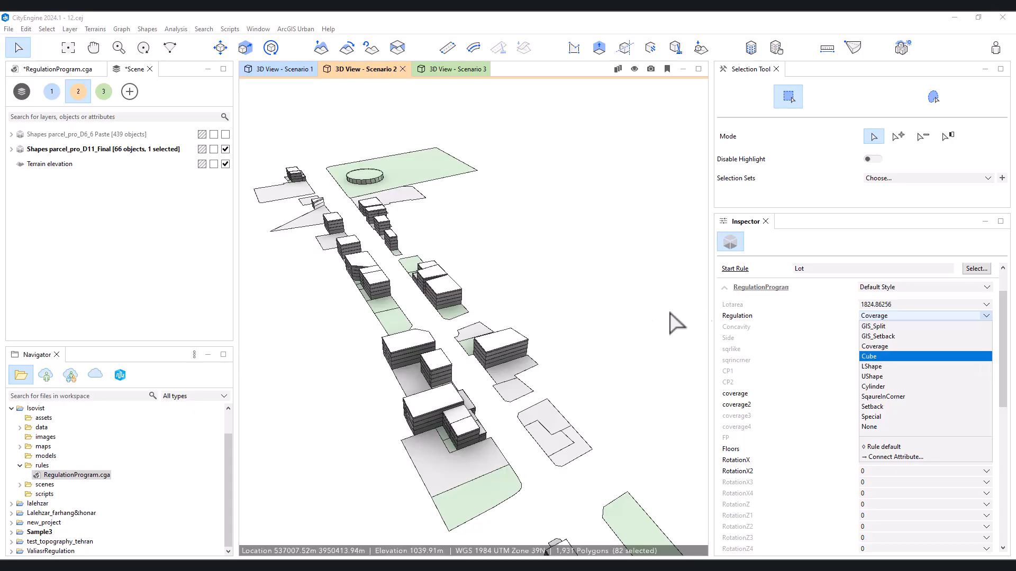
click(603, 290)
scroll(539, 263, down, 3)
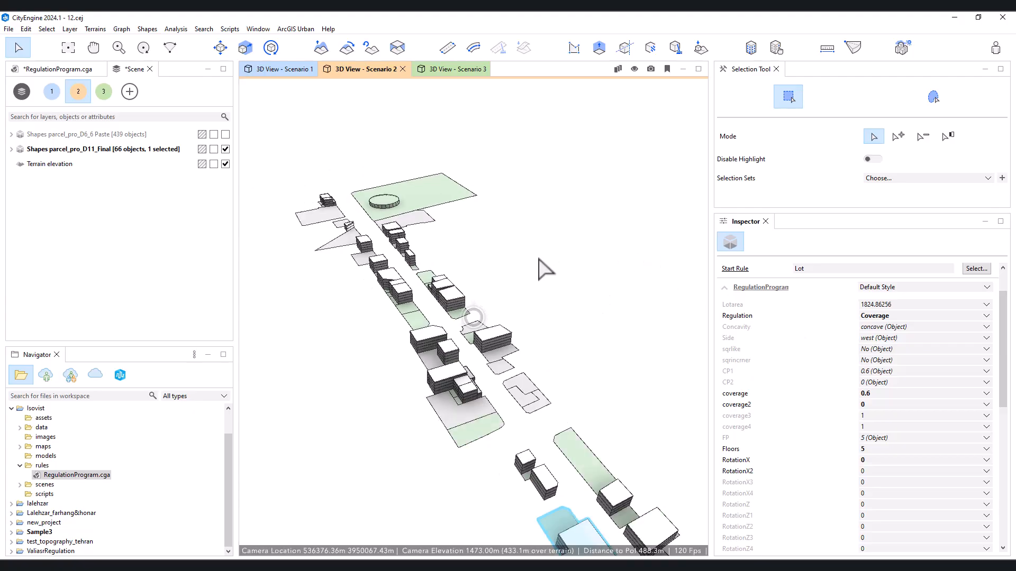
middle_drag(404, 314, 435, 242)
scroll(472, 256, down, 2)
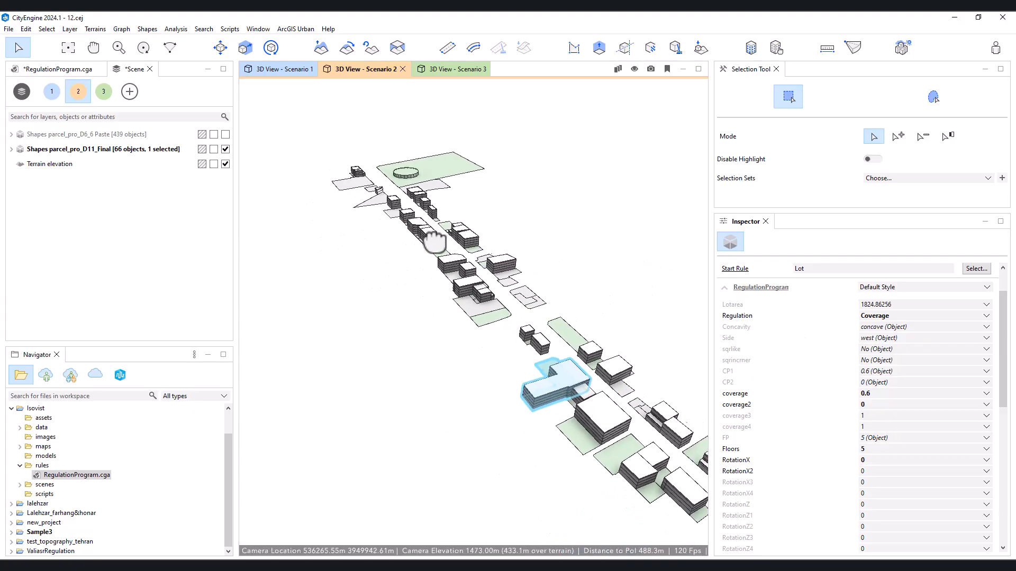
click(563, 242)
Select the empty concave parcel bordering the green lot with the cylinder and set its Regulation to Coverage with 5 Floors
scroll(574, 278, up, 2)
middle_drag(574, 277, 585, 338)
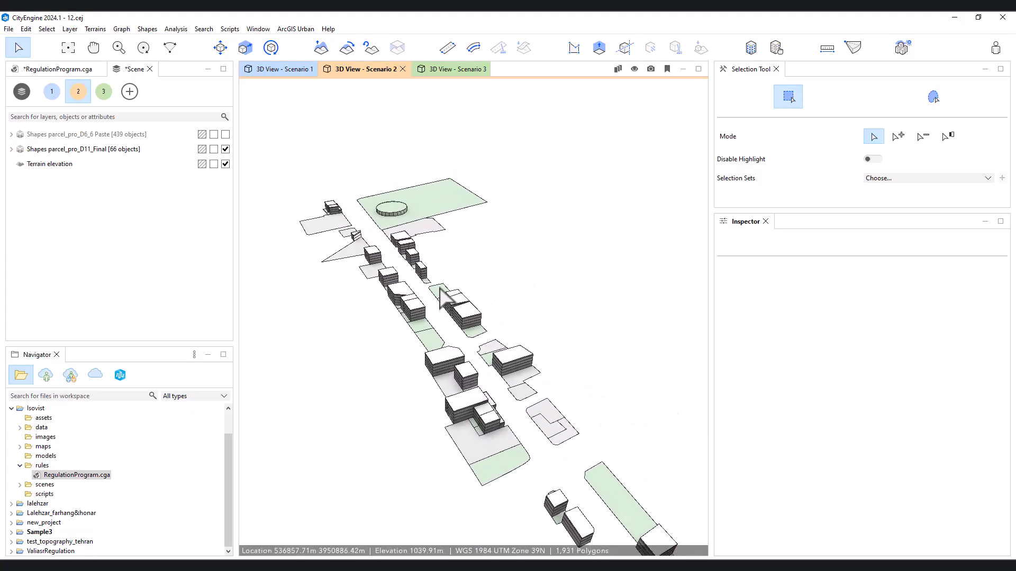
scroll(387, 212, up, 3)
scroll(387, 211, up, 2)
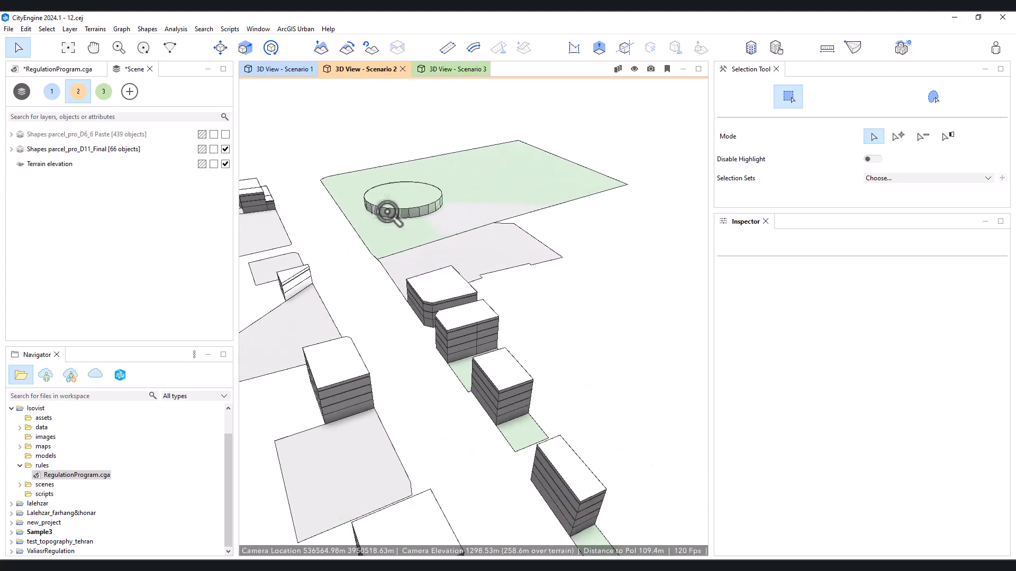
scroll(566, 318, up, 2)
middle_drag(566, 318, 447, 271)
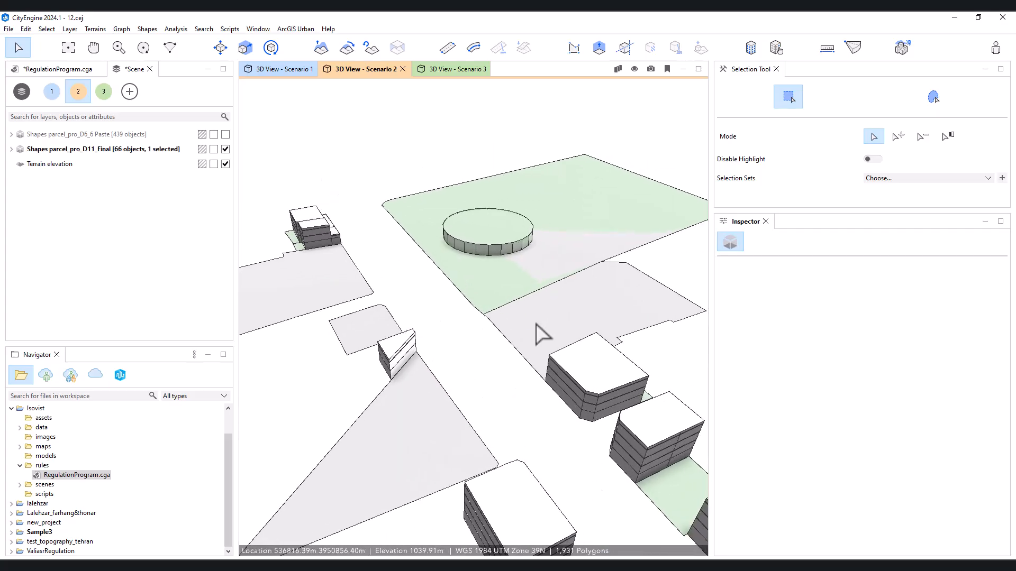
click(539, 334)
scroll(540, 333, down, 2)
scroll(491, 324, down, 2)
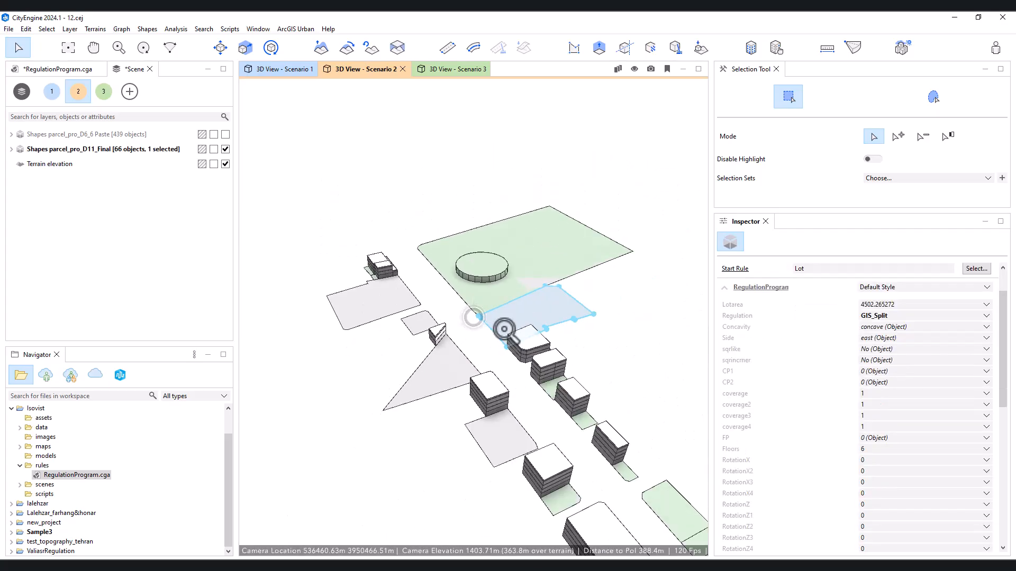
scroll(493, 324, up, 3)
middle_drag(498, 286, 472, 286)
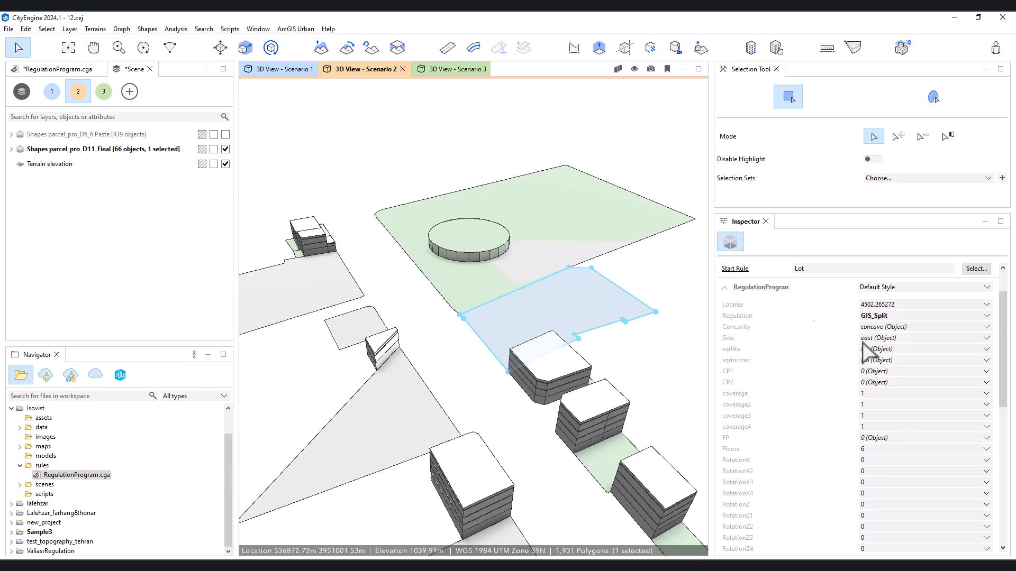
click(902, 317)
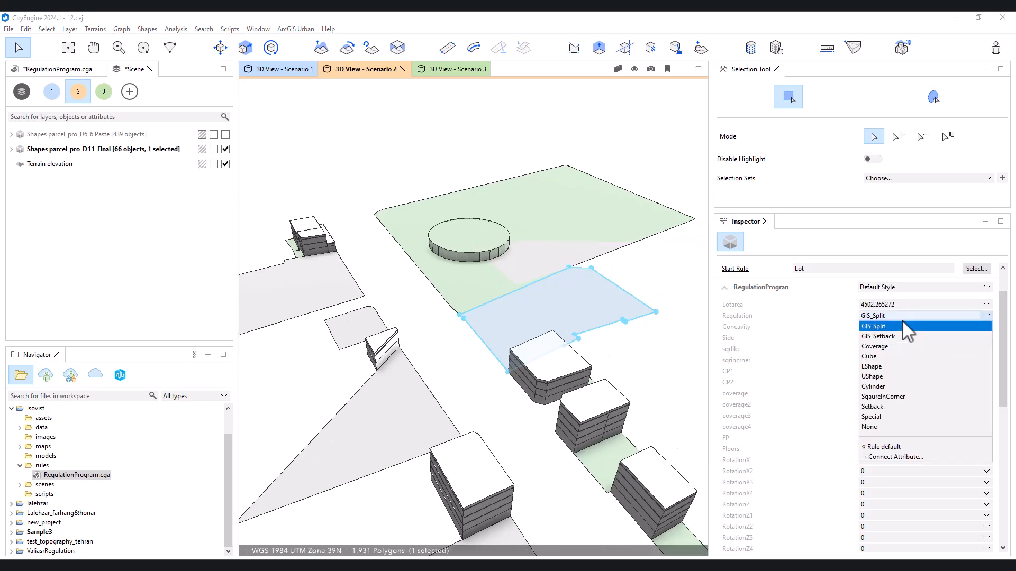
click(894, 347)
scroll(889, 449, down, 1)
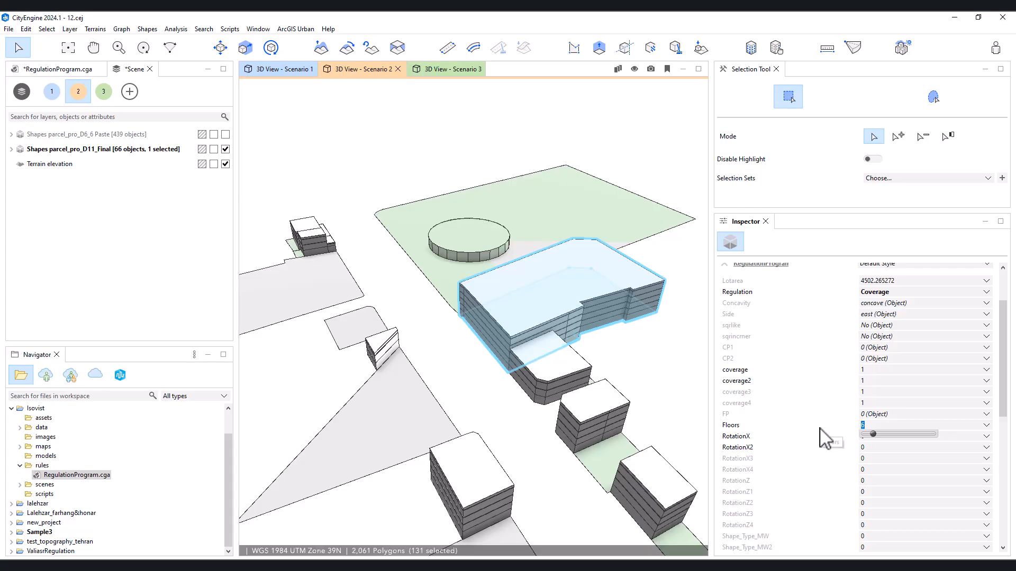
text(5)
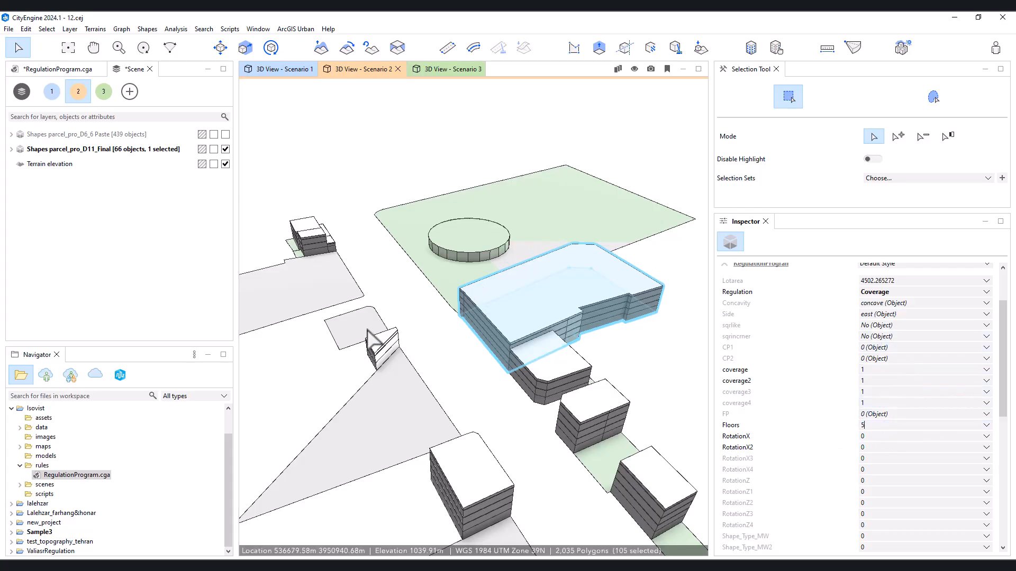
Select the triangular concave parcel across the street and set its Regulation to Coverage
click(447, 386)
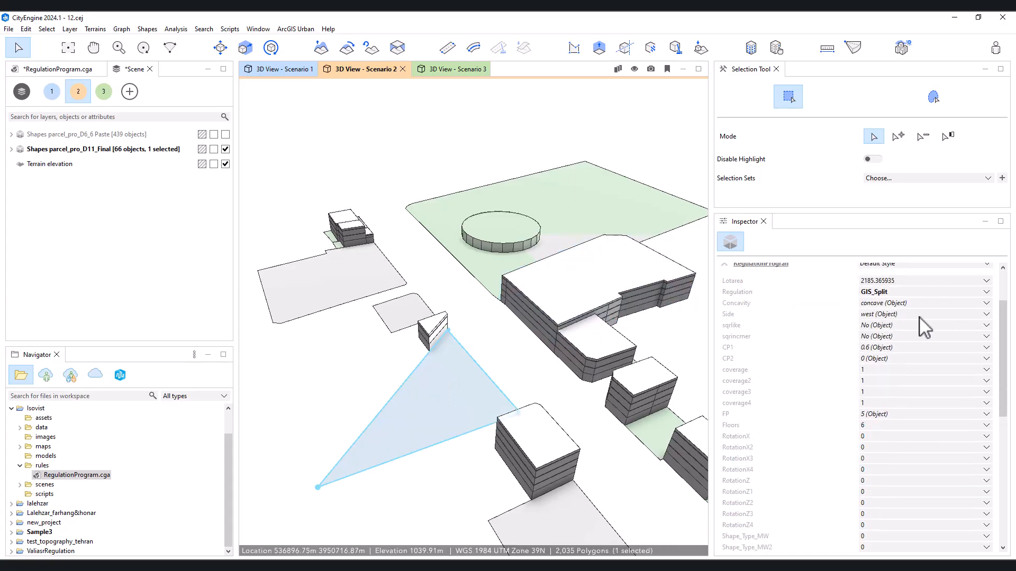
click(881, 292)
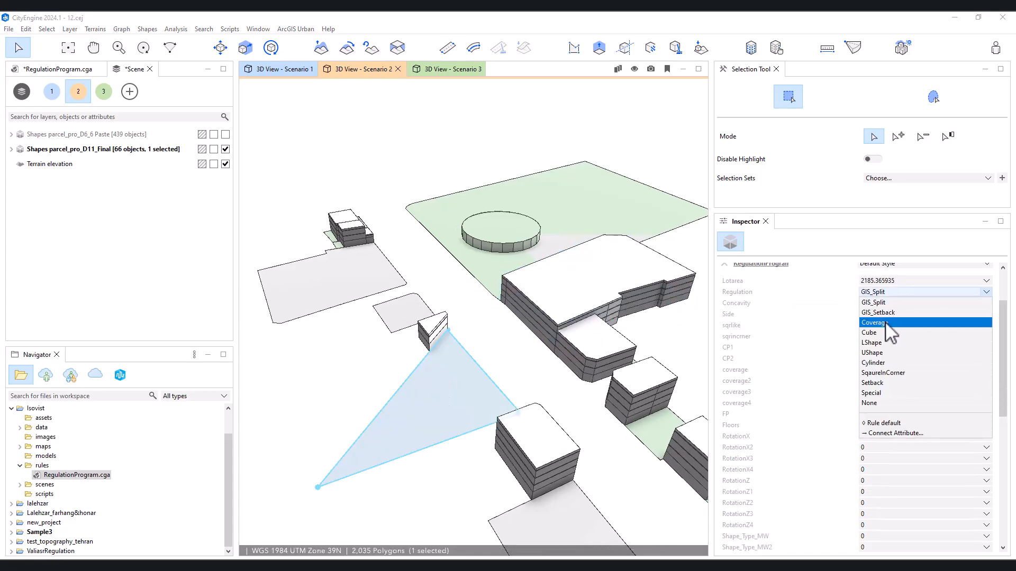
click(874, 323)
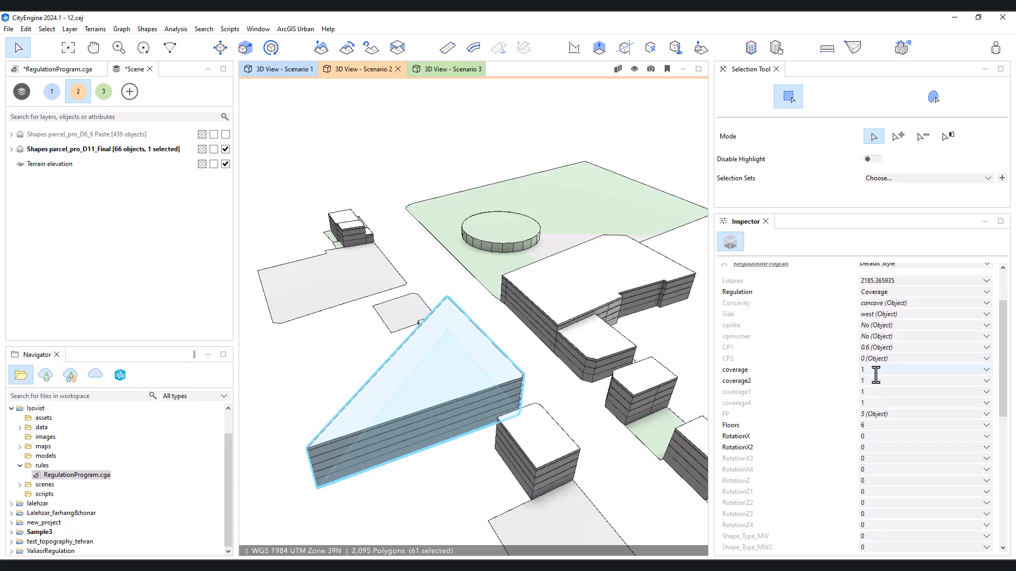
click(877, 426)
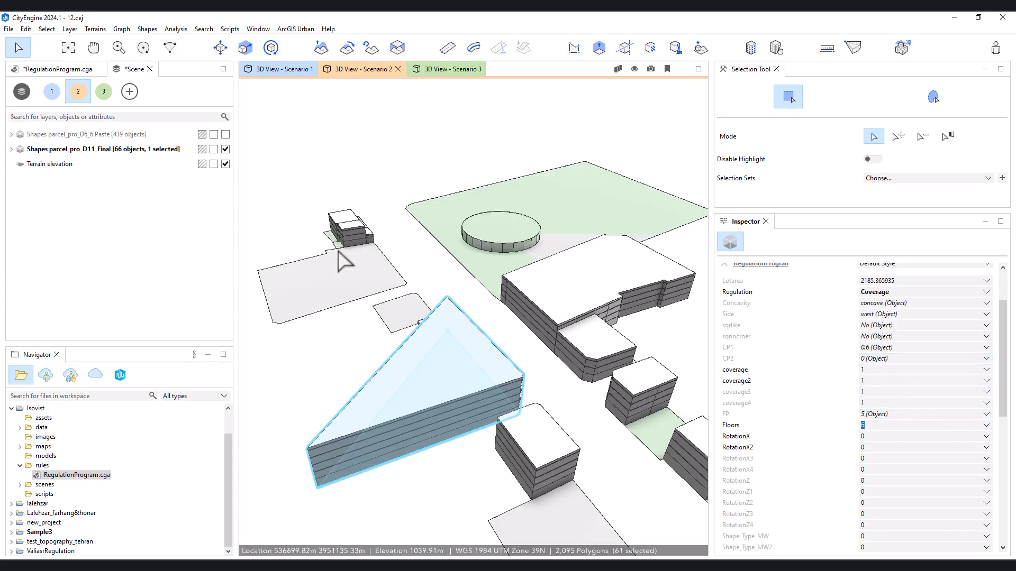
middle_drag(351, 265, 408, 311)
click(417, 334)
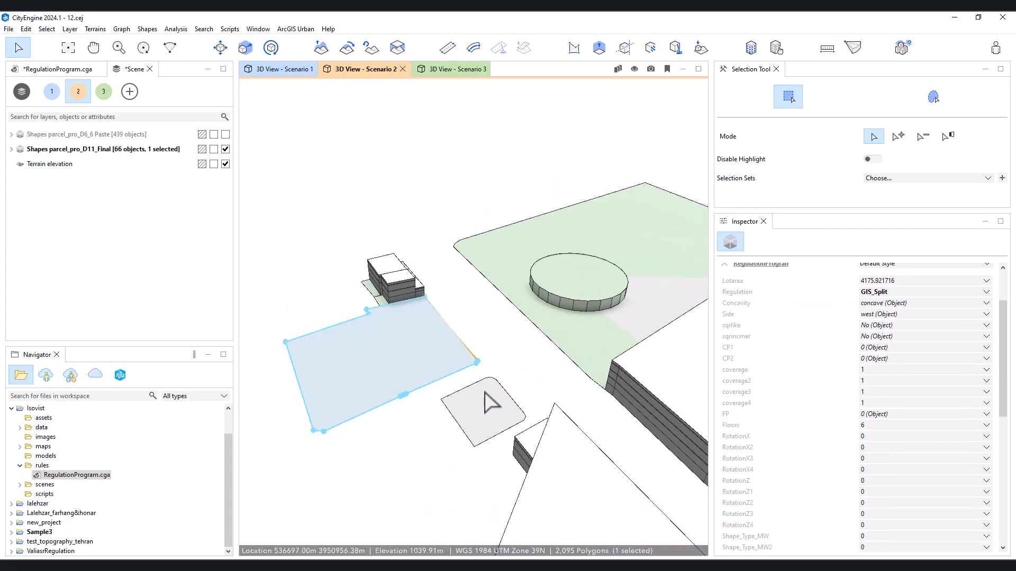
shift+click(497, 408)
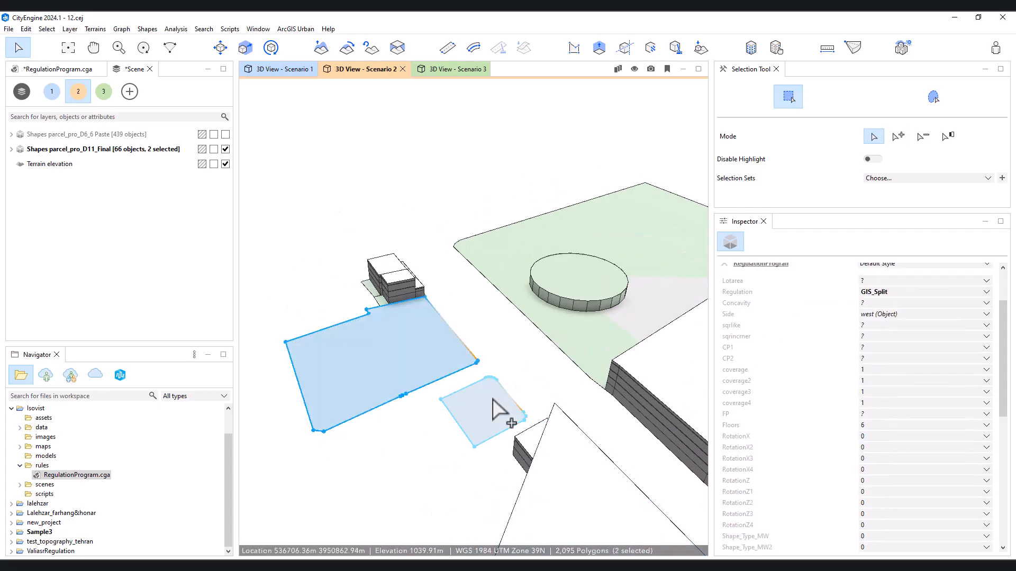
click(871, 292)
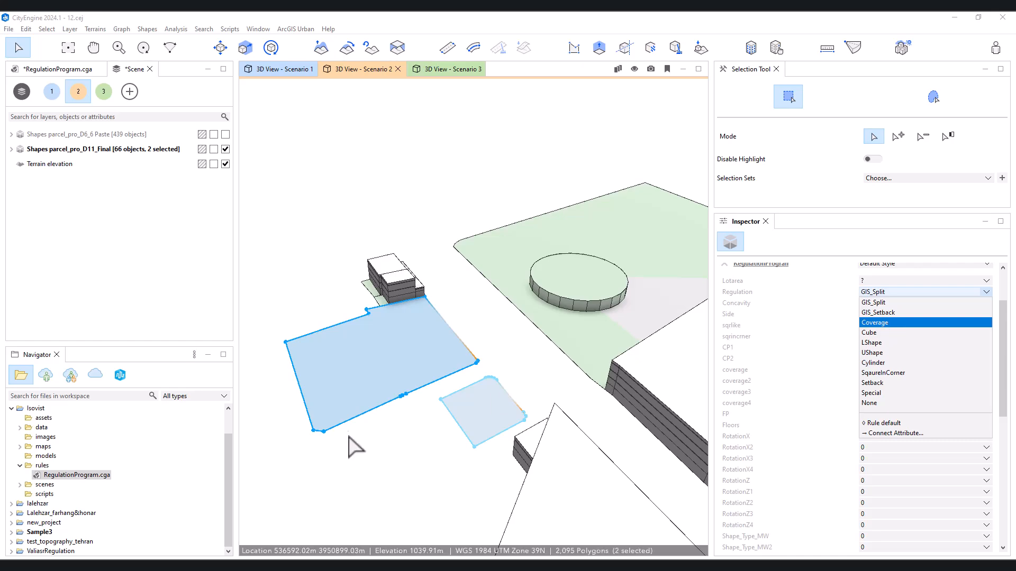
Select only the small rounded-corner parcel near the triangular one and set its Regulation to SqaureInCorner with coverage2 at 0.2
click(488, 392)
click(876, 292)
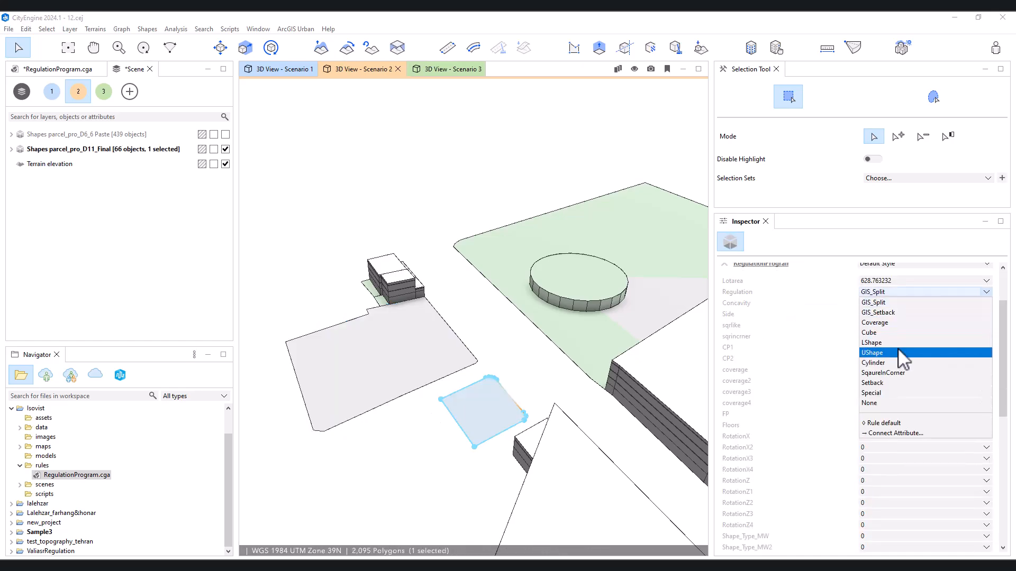
click(914, 373)
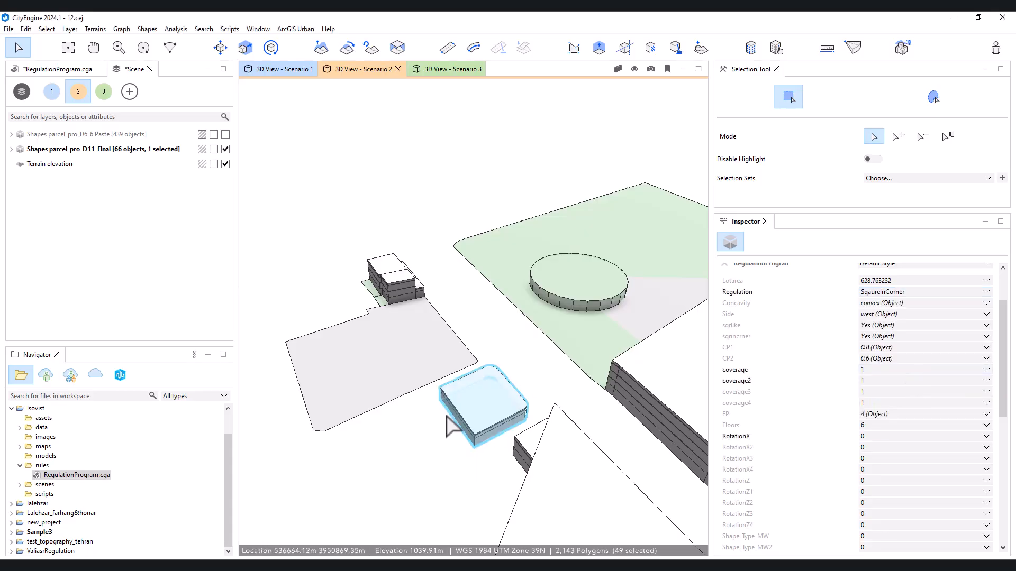
click(879, 381)
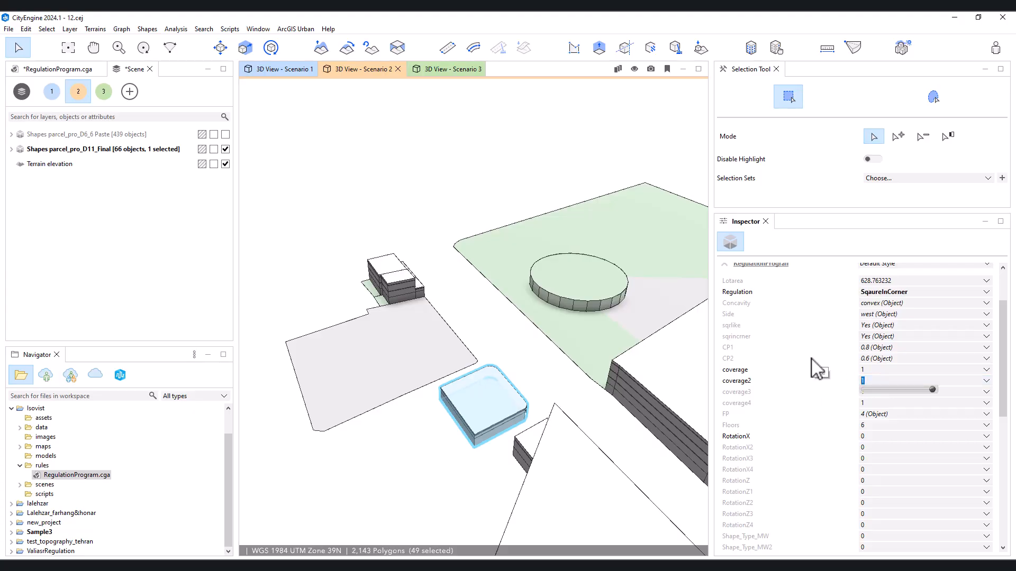
text(0.2)
key(Return)
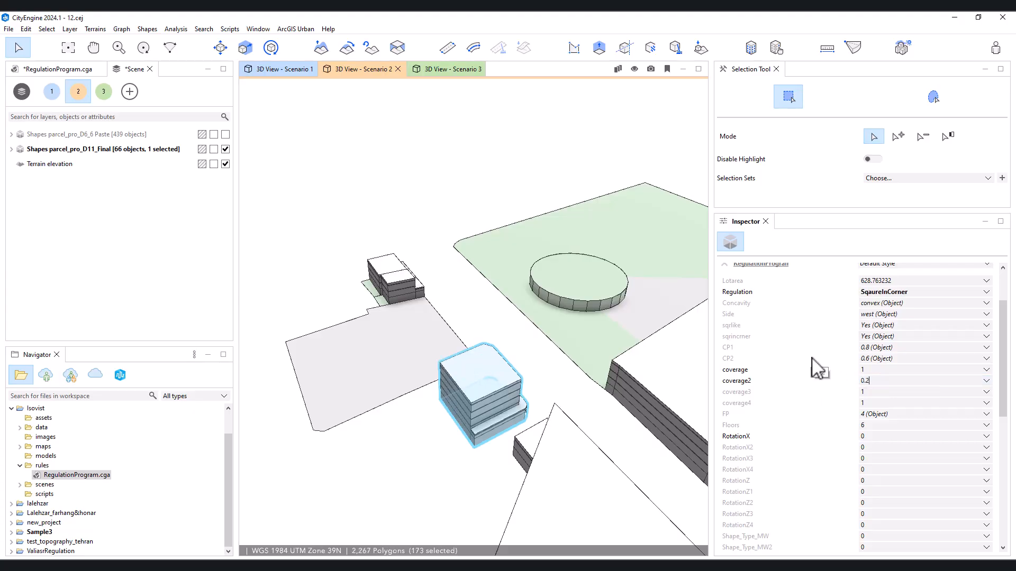
Set the Regulation of the large empty concave parcel beside the small rounded-corner building to Coverage and clear the selection
mouse_move(534, 381)
alt+mouse_down()
mouse_move(306, 386)
mouse_move(333, 422)
mouse_move(435, 399)
mouse_move(529, 398)
alt+mouse_up()
click(395, 326)
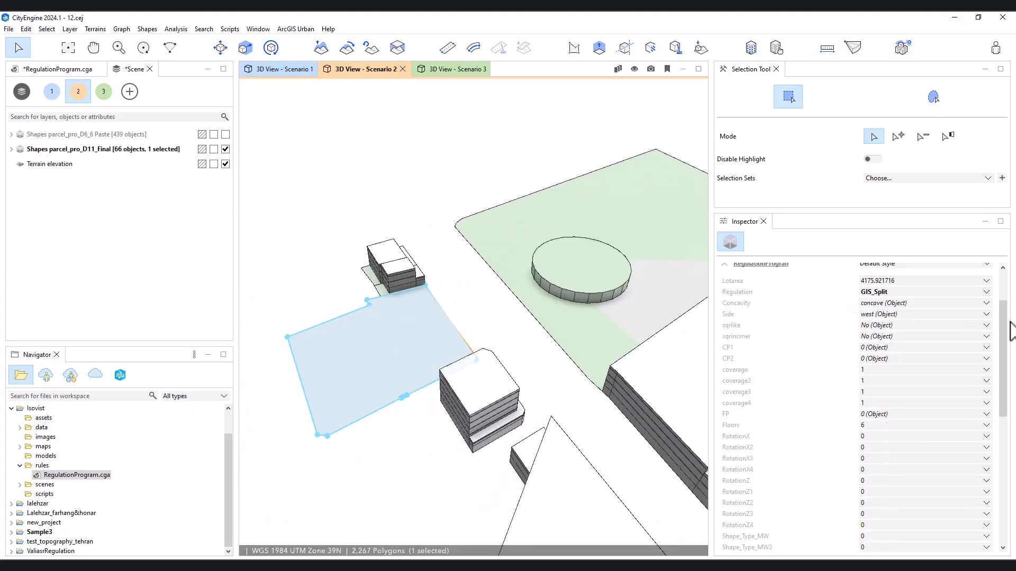
click(918, 292)
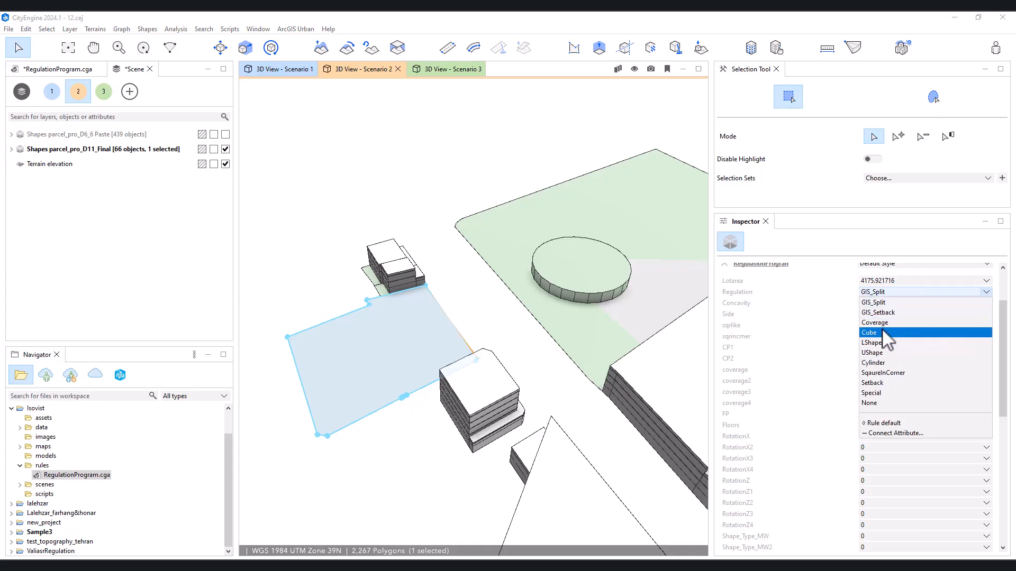
click(880, 323)
alt+drag(407, 321, 404, 321)
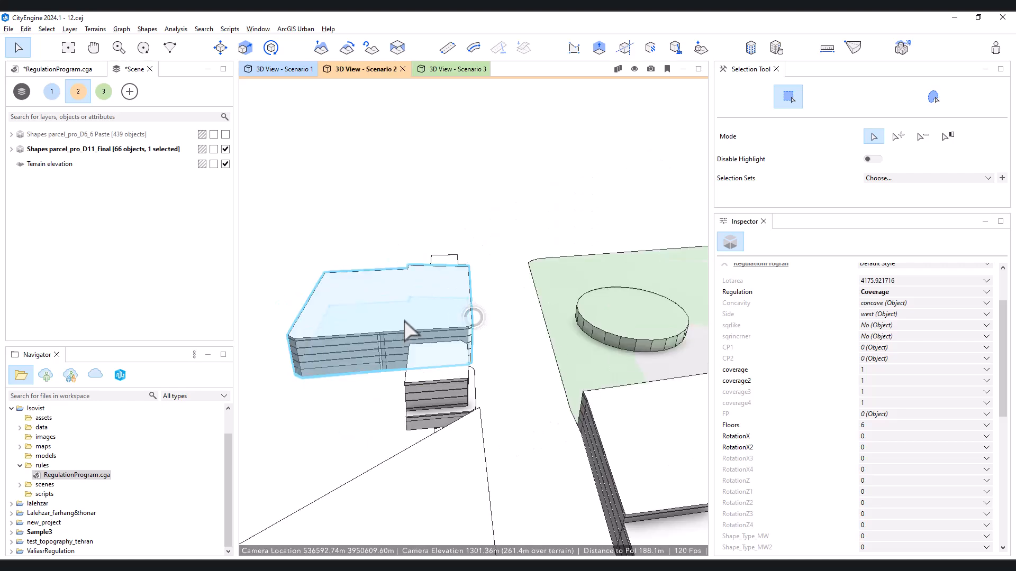
click(351, 421)
Review the generated buildings along the whole corridor from an overview
alt+middle_drag(521, 347, 456, 308)
alt+drag(458, 315, 536, 317)
alt+middle_drag(498, 302, 527, 299)
scroll(527, 301, down, 2)
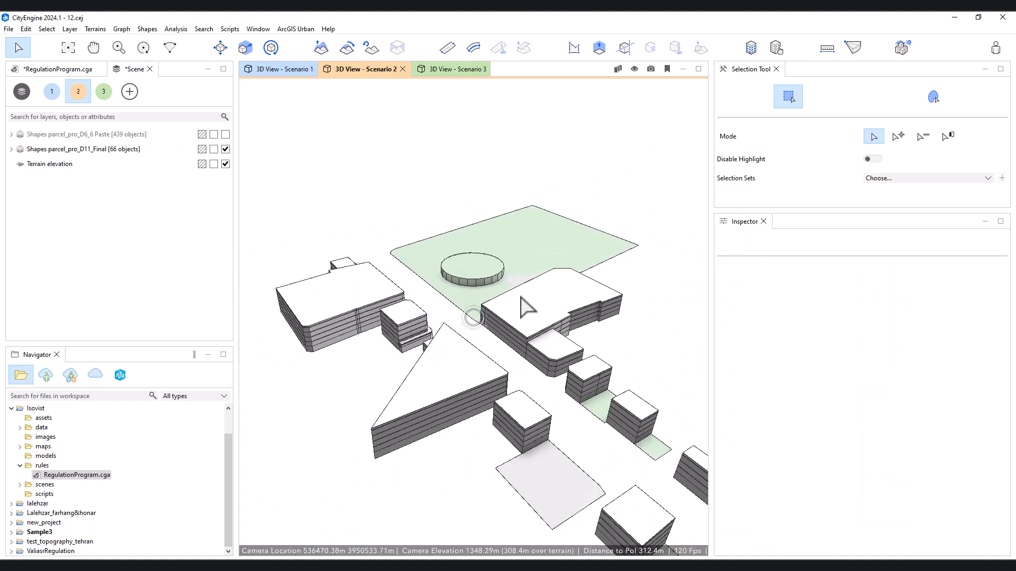
scroll(522, 317, down, 6)
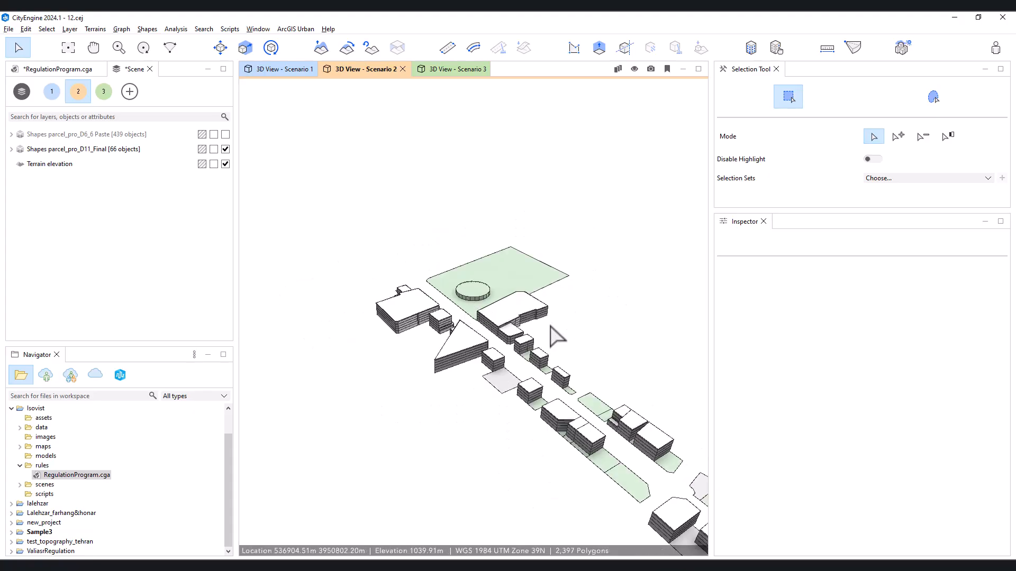
mouse_move(504, 358)
alt+middle_down()
mouse_move(470, 333)
mouse_move(497, 353)
alt+middle_up()
scroll(440, 327, up, 1)
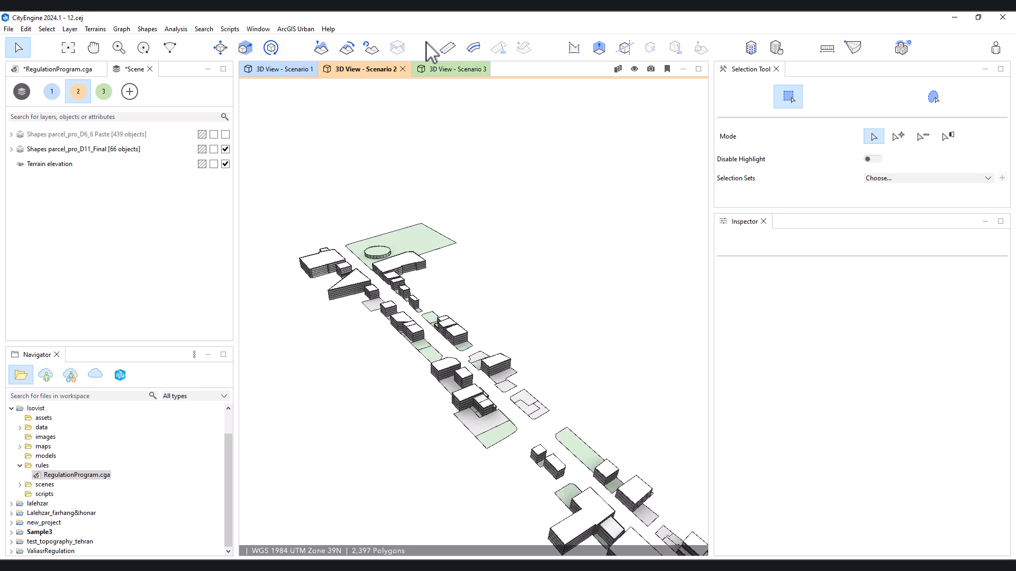
Create a viewshed with 60° horizontal and 30° vertical angles, from the street-side green parcel corner toward the small buildings near the cylinder
click(852, 48)
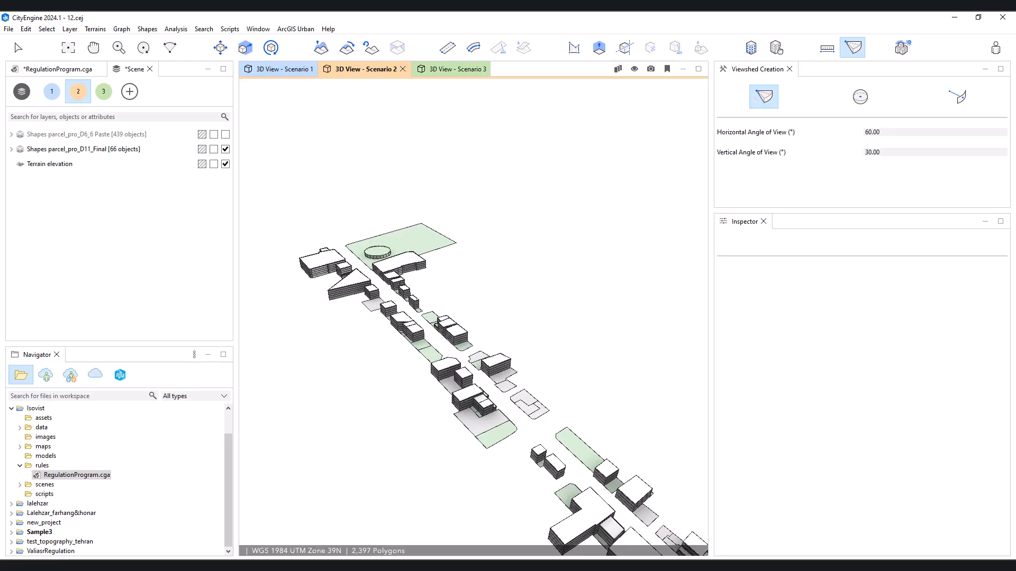
click(447, 49)
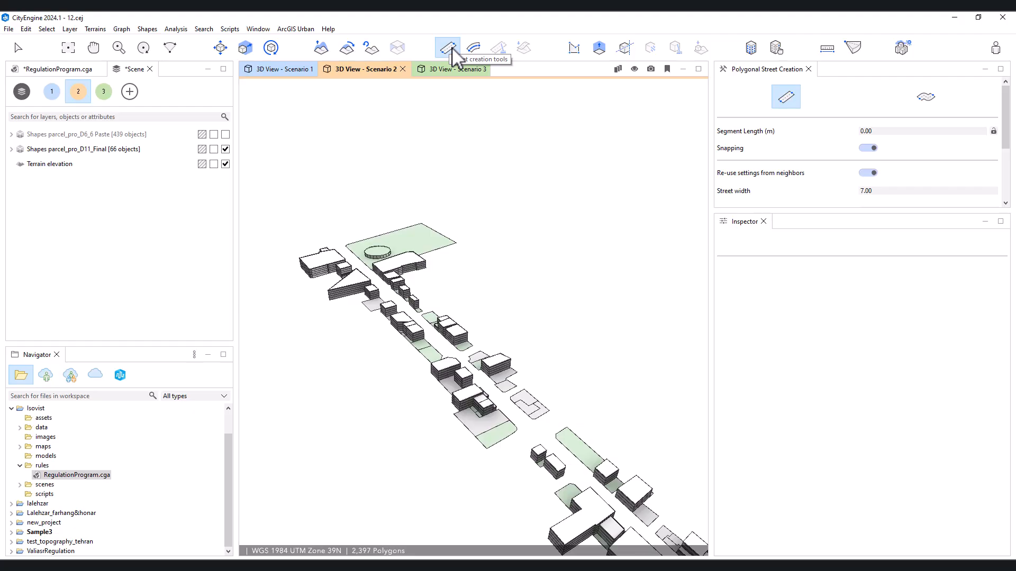
click(853, 48)
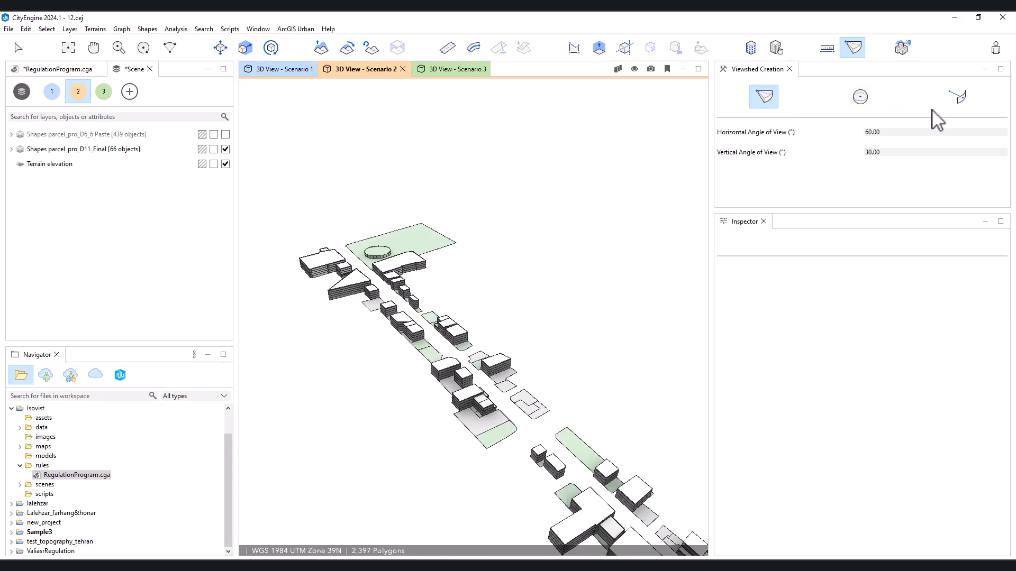
click(770, 104)
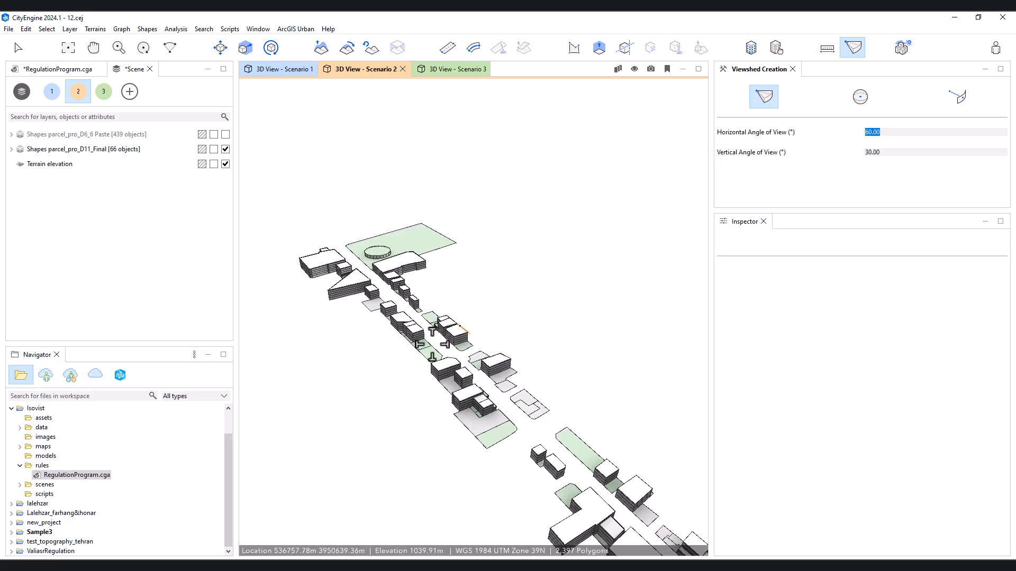
scroll(418, 299, up, 2)
scroll(465, 337, up, 4)
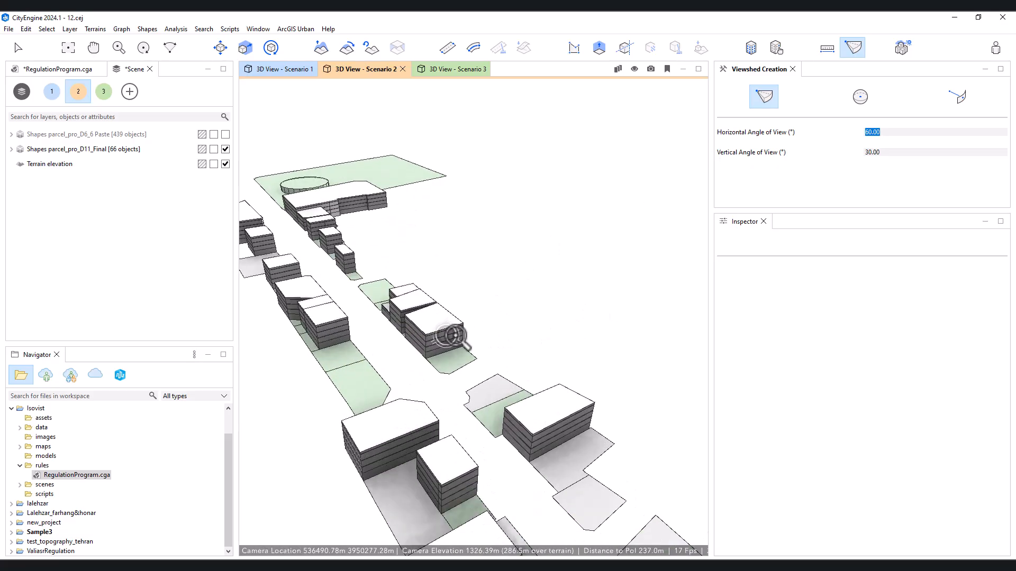
alt+drag(471, 337, 430, 332)
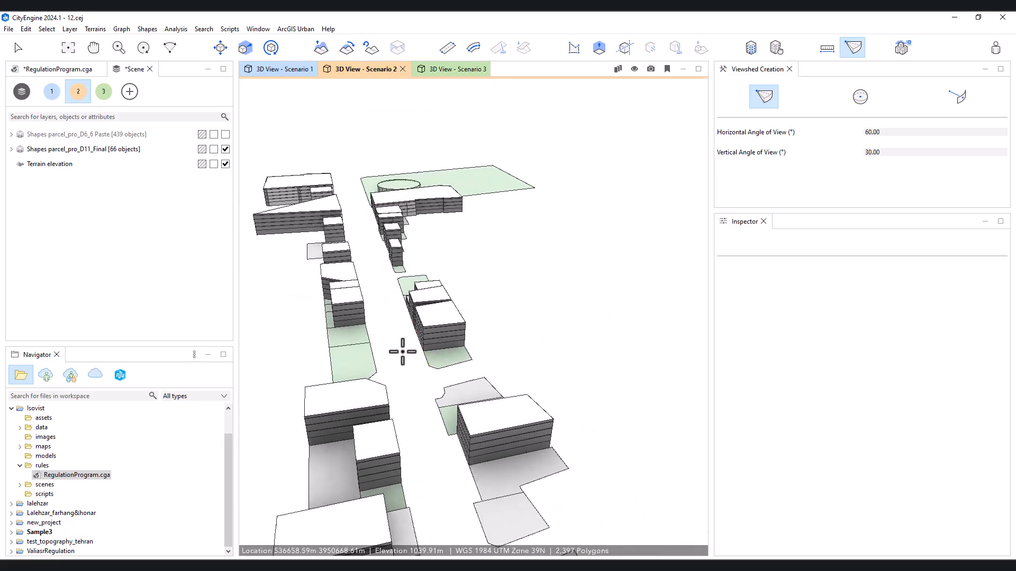
click(375, 362)
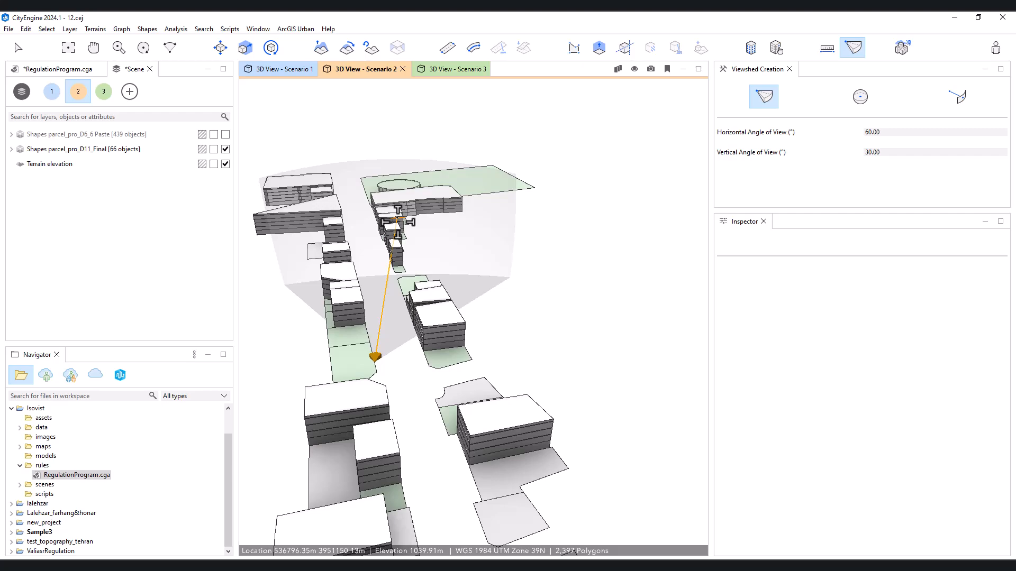
click(397, 220)
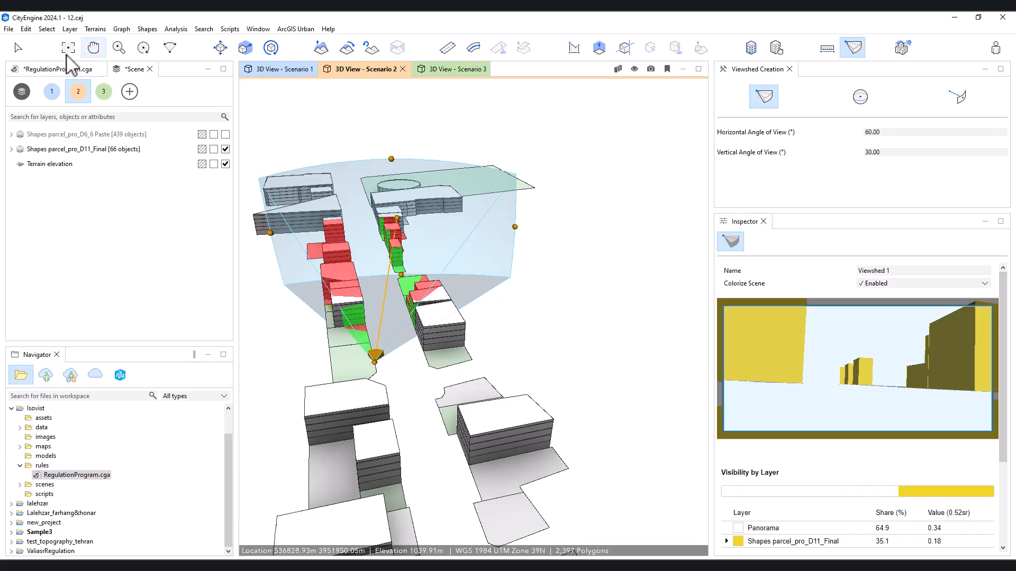
Select the viewshed in the street and delete it
click(18, 49)
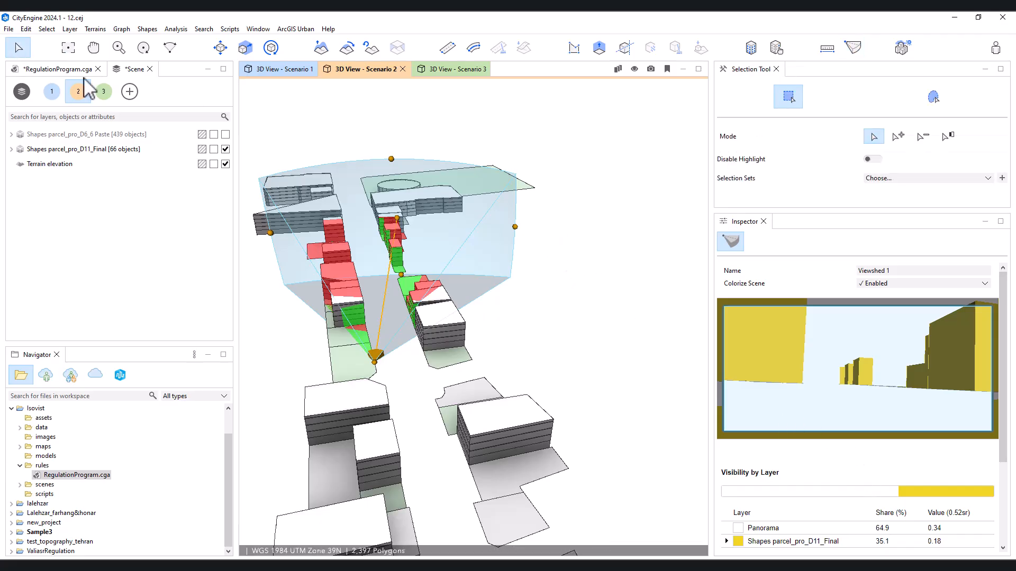
click(391, 339)
click(377, 358)
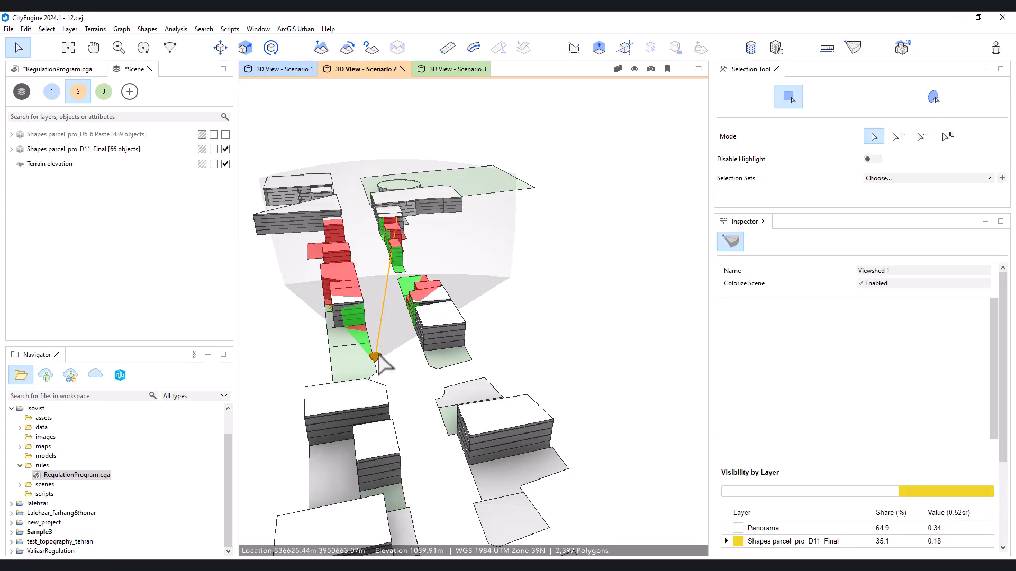
key(Delete)
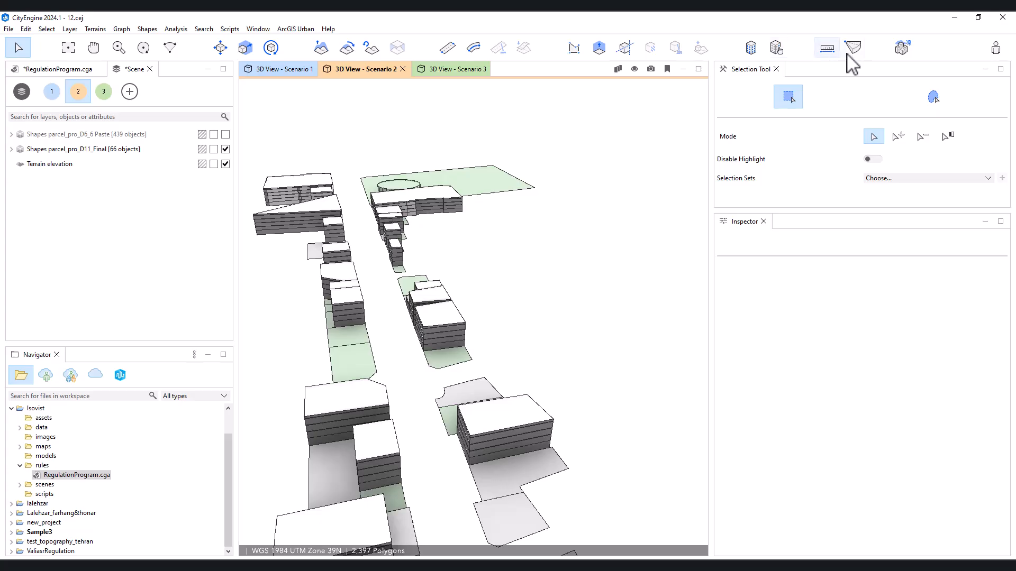
Create a view dome centred on the roof corner of a small building in the row near the cylinder, reaching across the street
click(825, 49)
click(853, 52)
click(860, 97)
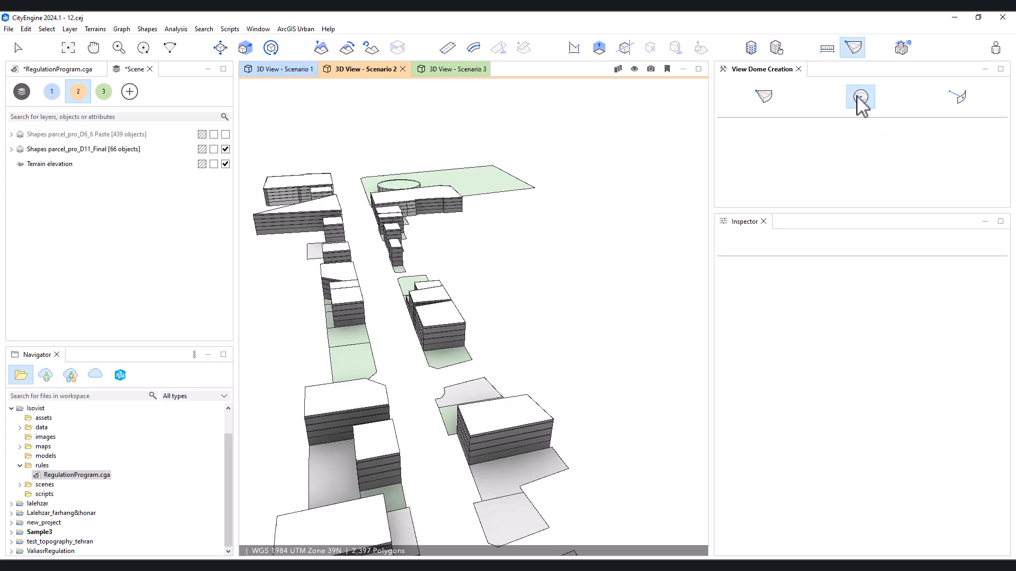
scroll(372, 224, up, 3)
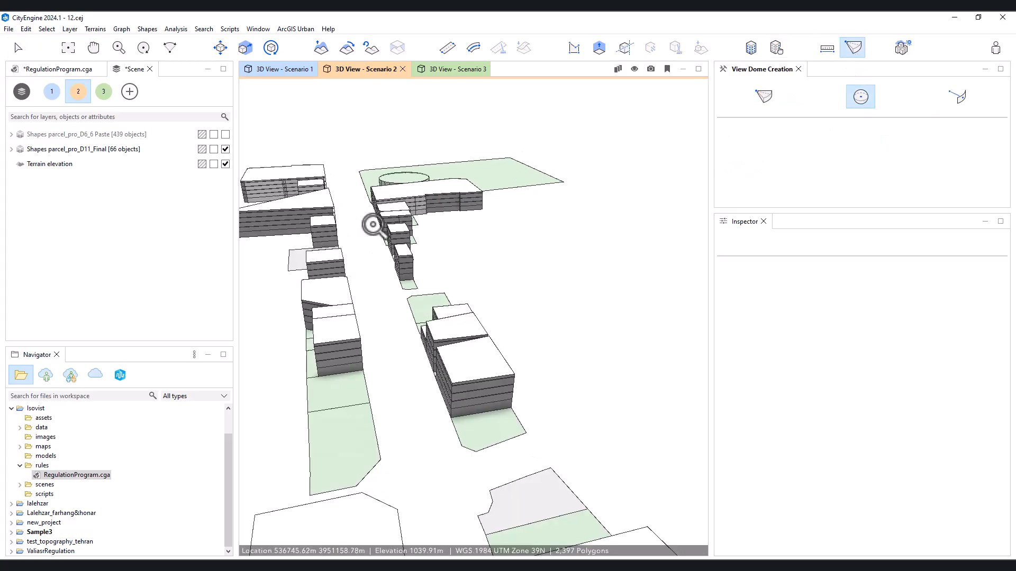
middle_drag(373, 225, 420, 265)
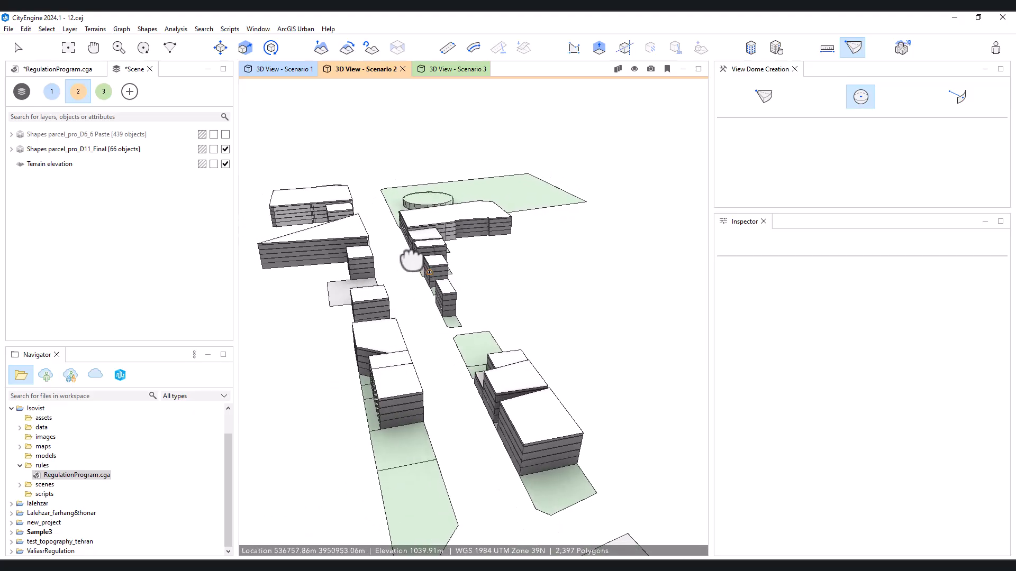
scroll(415, 259, up, 4)
scroll(494, 256, down, 1)
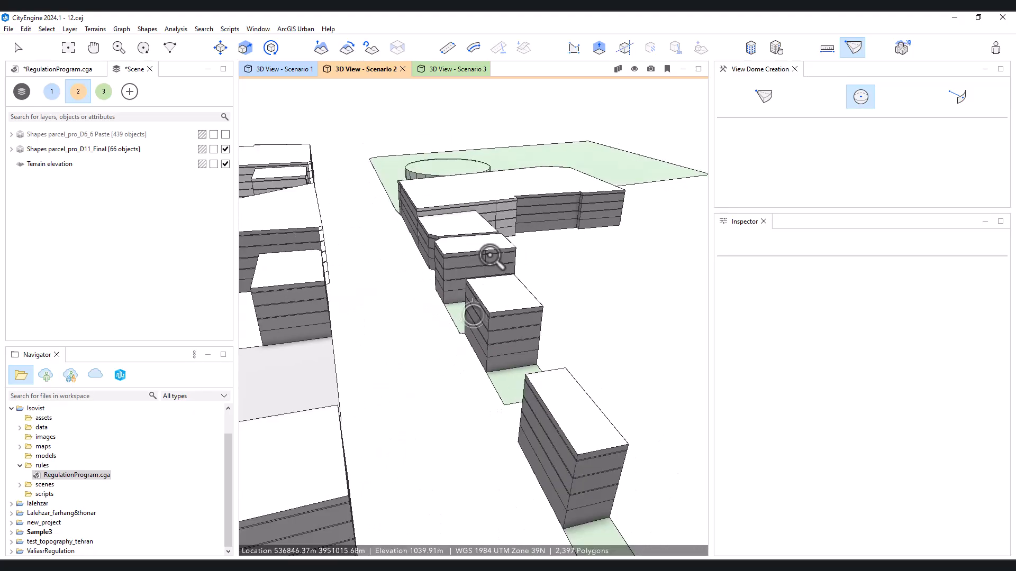
click(479, 298)
scroll(529, 342, down, 3)
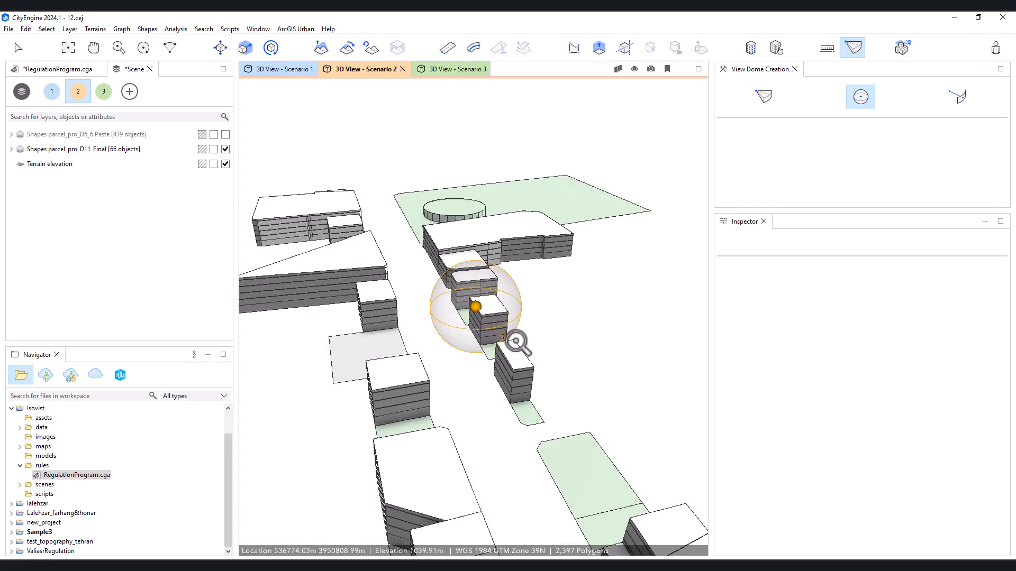
scroll(513, 341, down, 6)
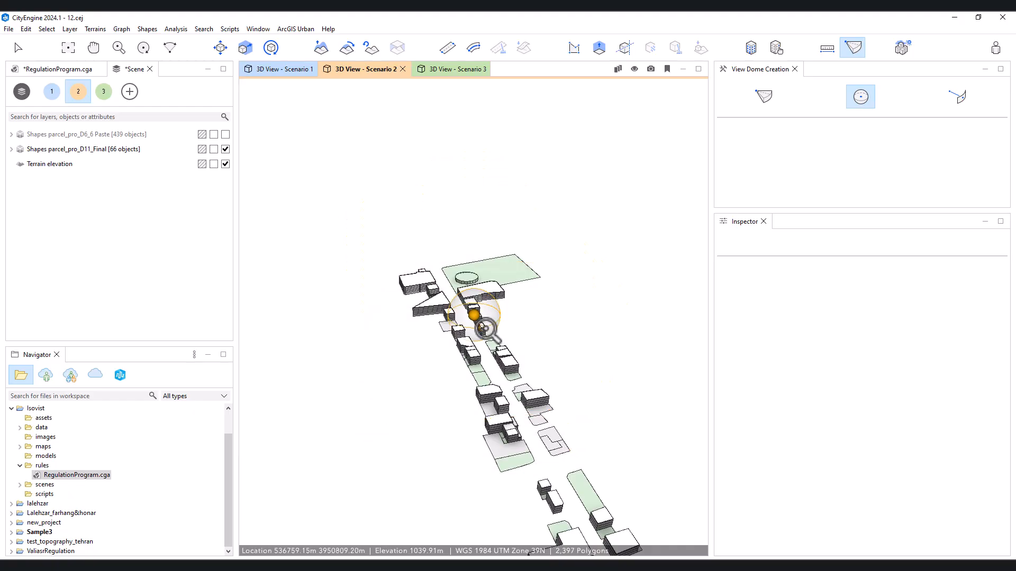
click(483, 329)
scroll(474, 322, up, 3)
scroll(473, 321, up, 5)
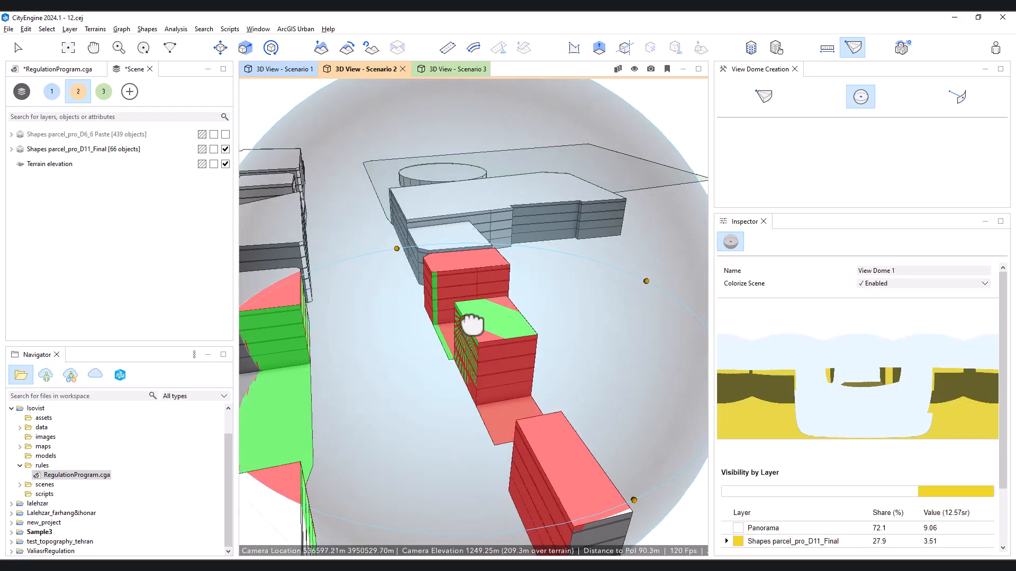
Enlarge the view dome slightly to reach more of the surrounding buildings and inspect its panorama and visibility by layer
click(17, 47)
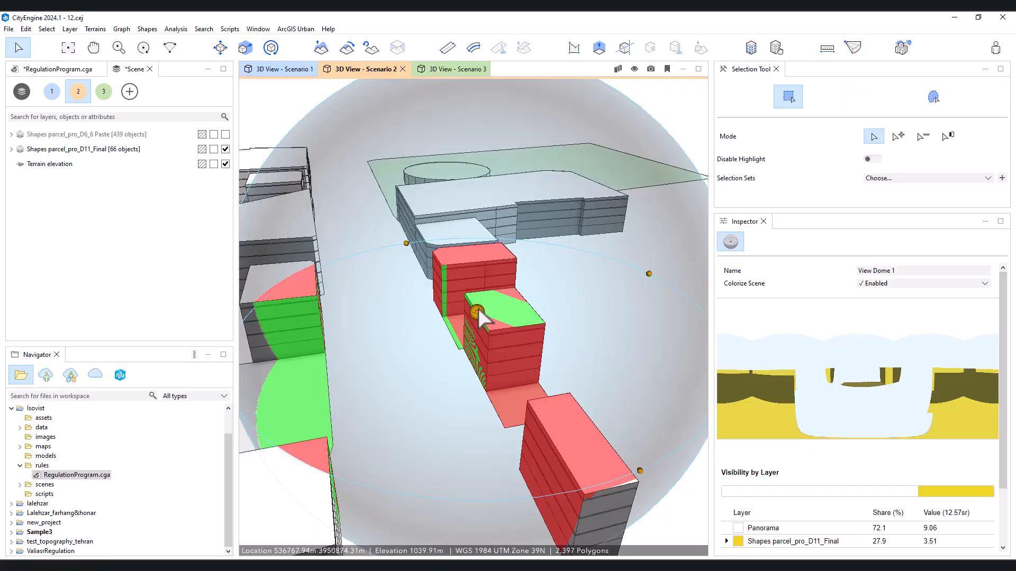
drag(478, 311, 479, 312)
scroll(415, 243, down, 2)
drag(417, 254, 430, 286)
scroll(433, 330, down, 5)
scroll(508, 323, up, 5)
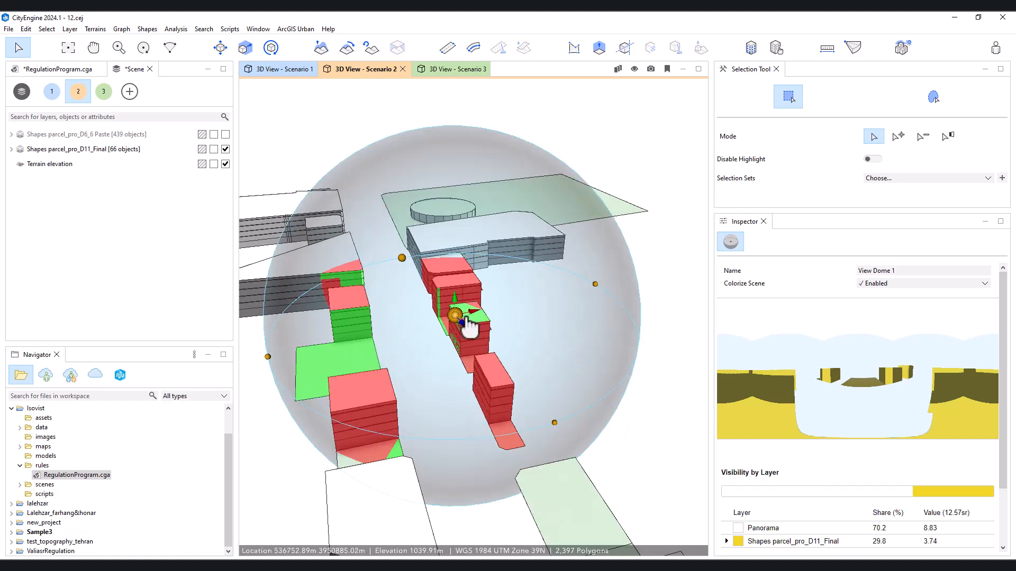
scroll(469, 318, up, 2)
mouse_move(471, 317)
middle_down()
mouse_move(490, 327)
mouse_move(423, 327)
mouse_move(508, 325)
mouse_move(471, 335)
middle_up()
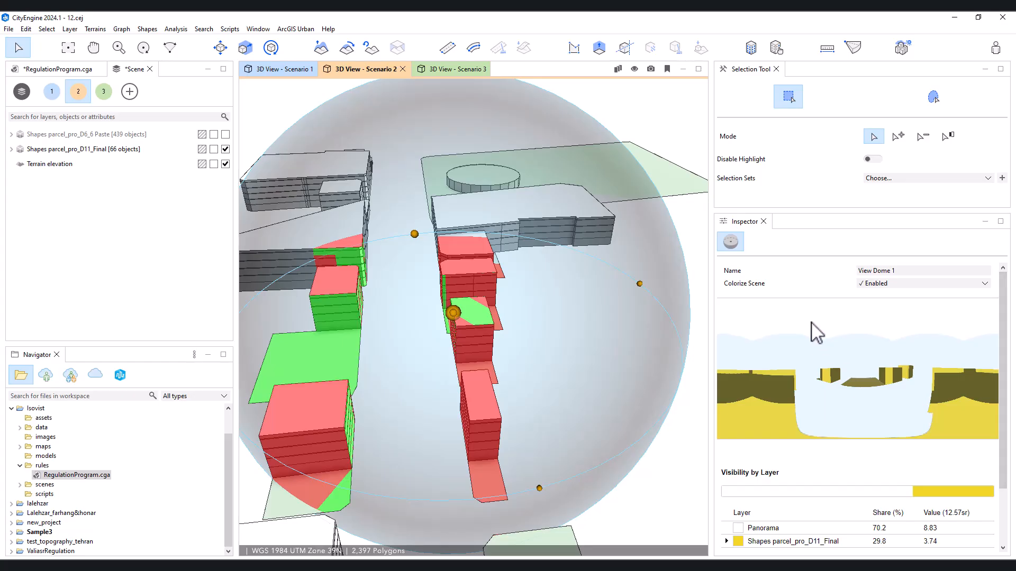
scroll(641, 275, down, 3)
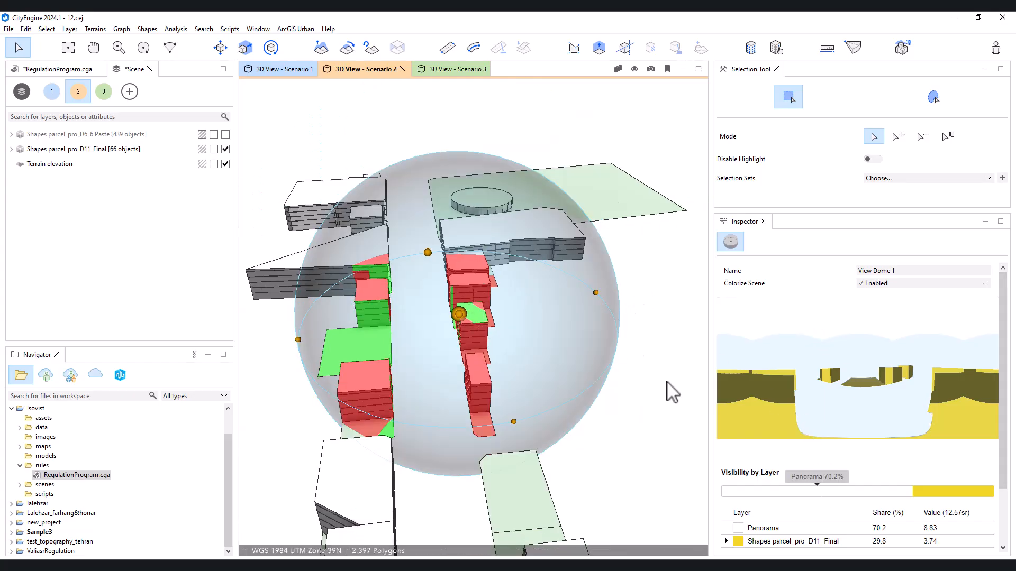
Reselect the view dome itself instead of the building beneath it and delete it
click(657, 333)
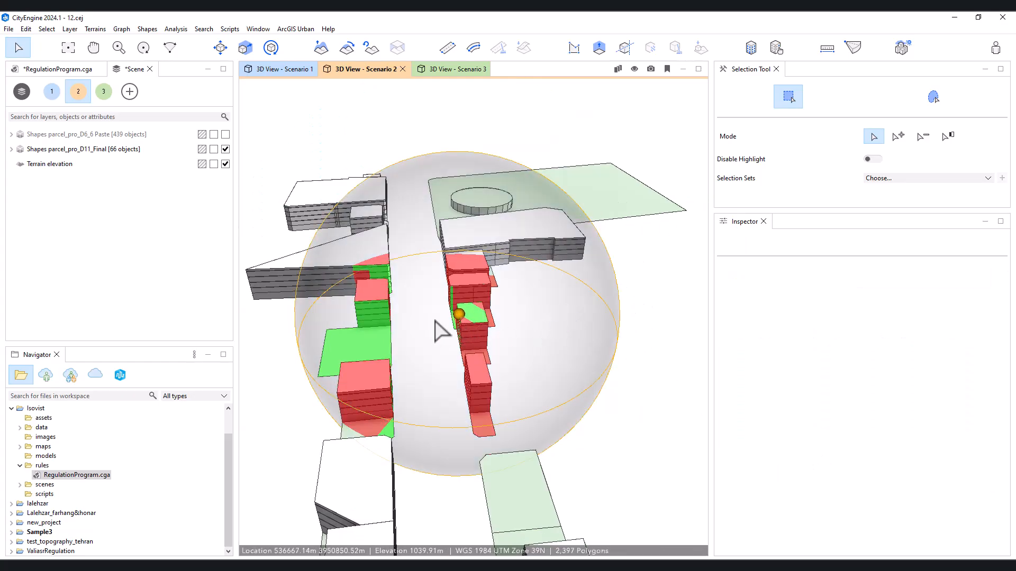
click(461, 314)
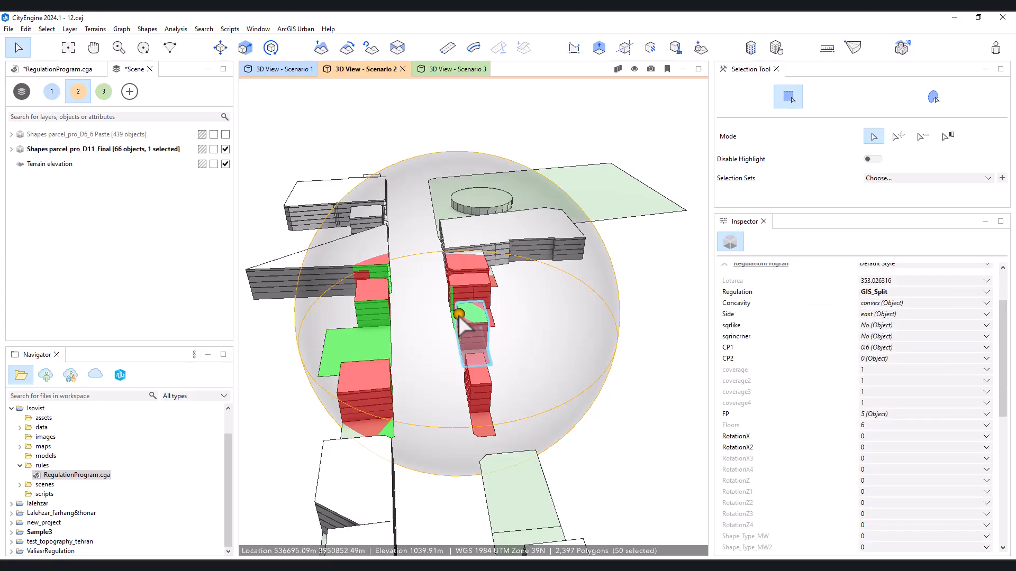
click(596, 331)
click(603, 371)
click(608, 385)
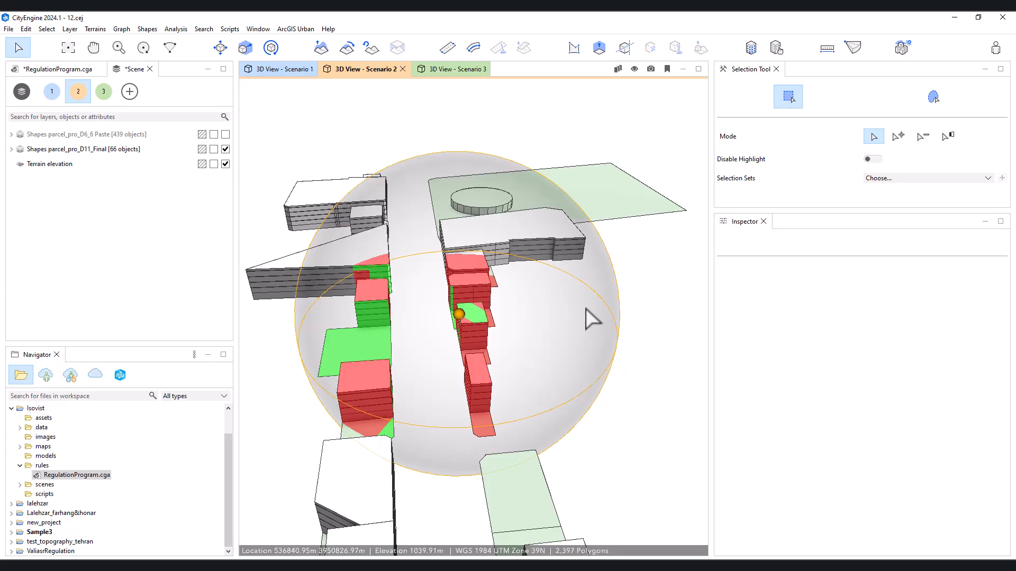
click(598, 389)
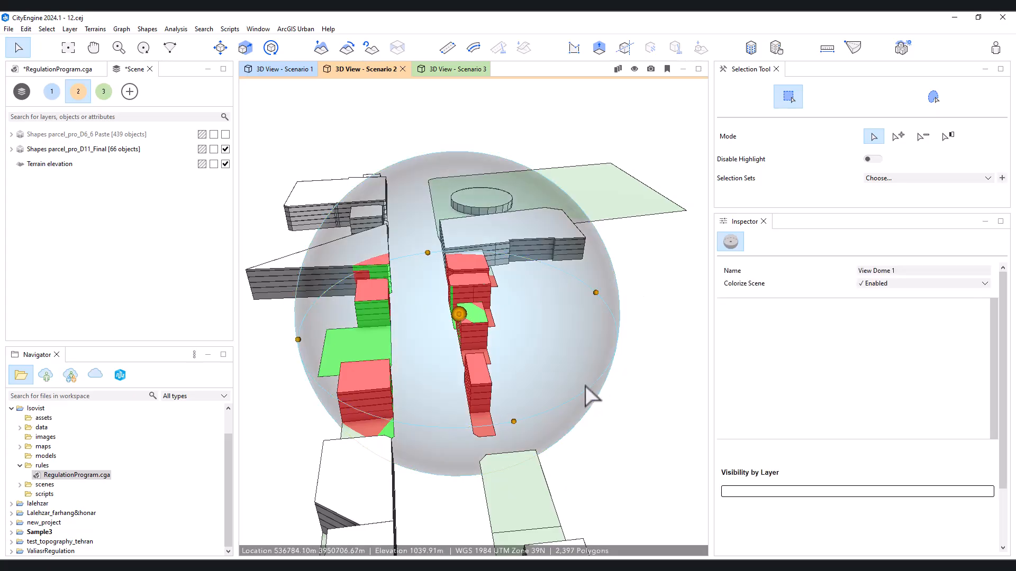
key(Delete)
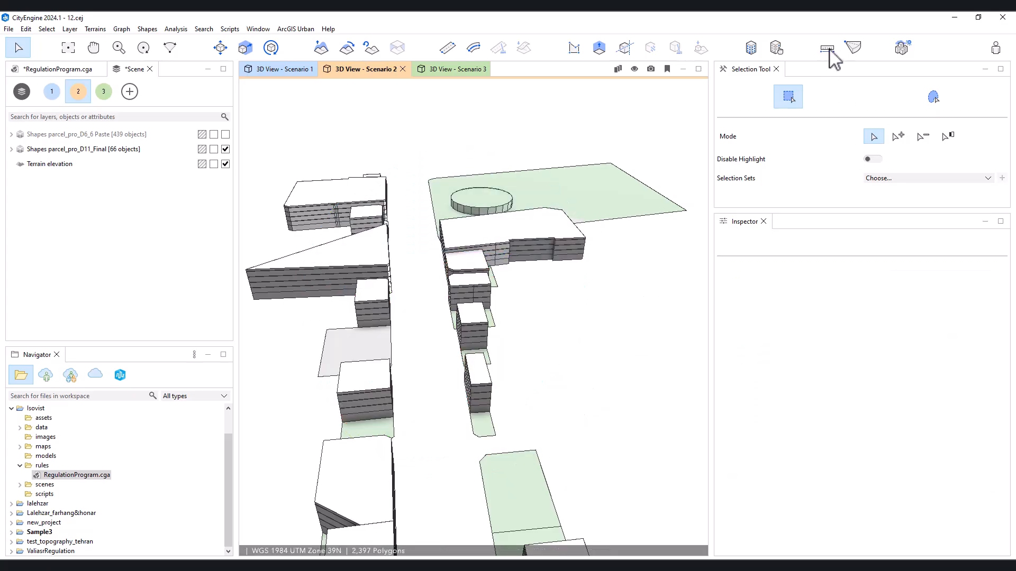
Create a view corridor along the street, from an observer point mid-street to a point of interest near the cylinder at the far end
click(853, 49)
click(954, 101)
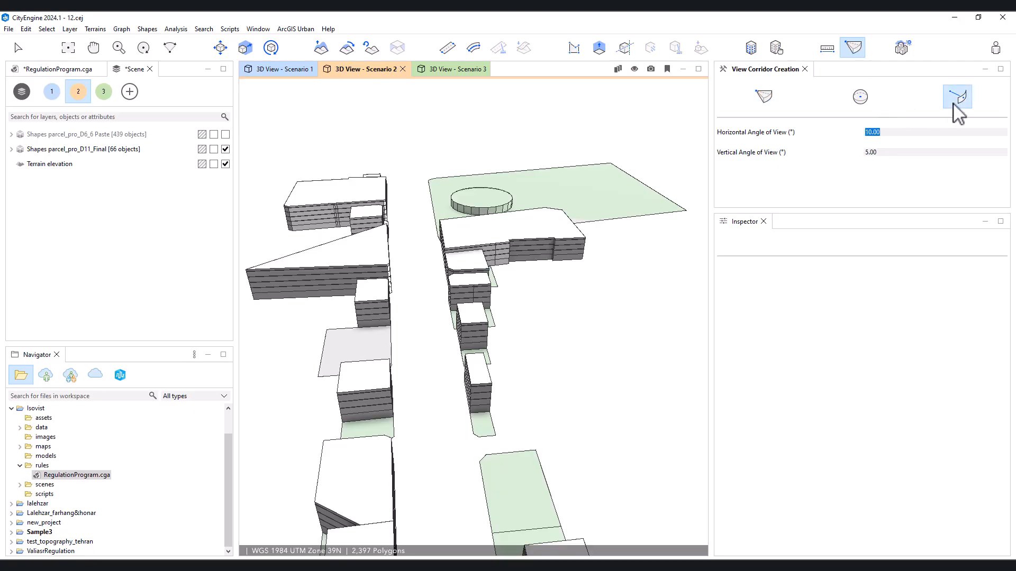
scroll(526, 184, down, 5)
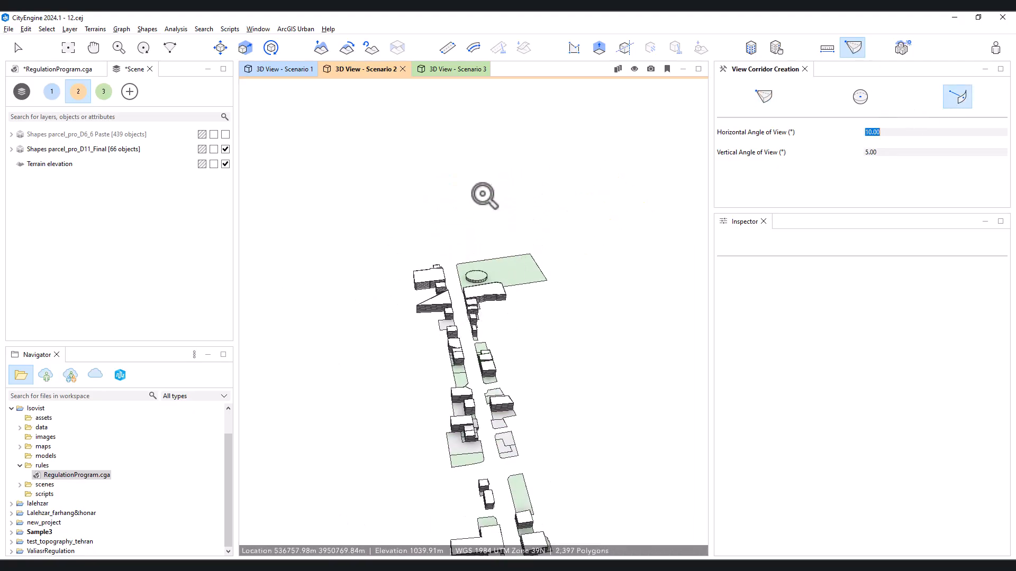
scroll(487, 207, up, 6)
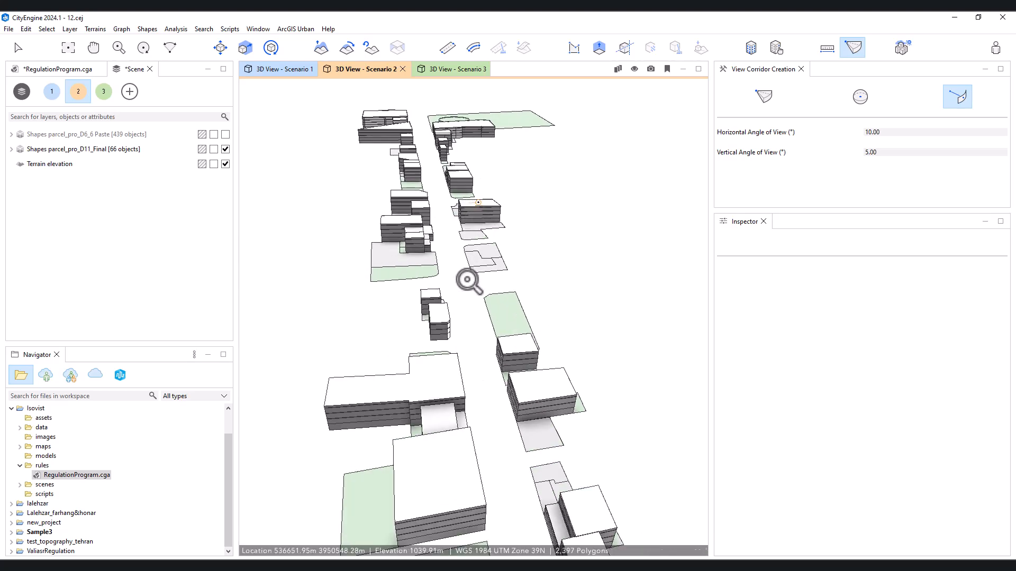
middle_drag(469, 303, 444, 320)
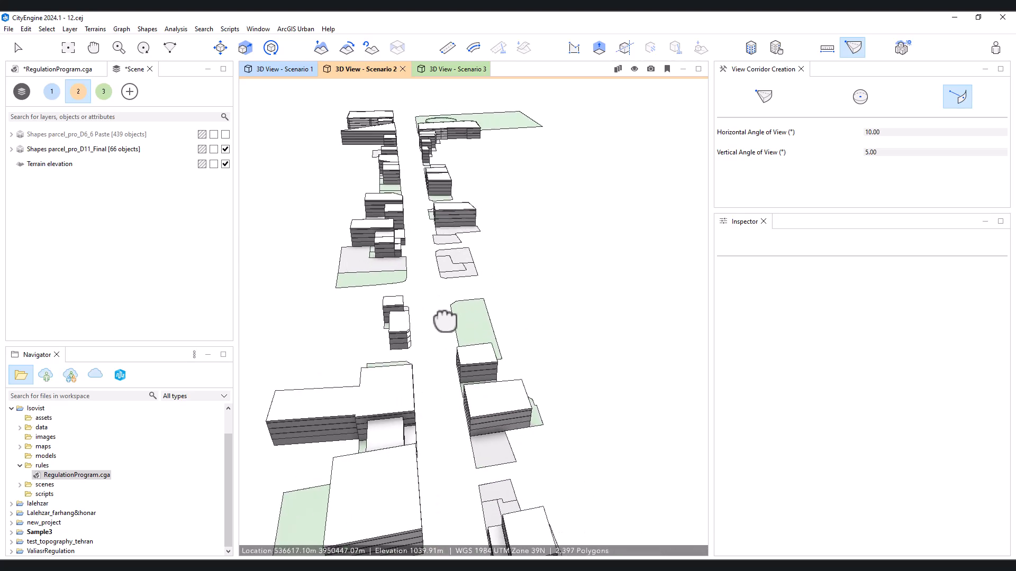
click(421, 358)
middle_drag(446, 135, 541, 179)
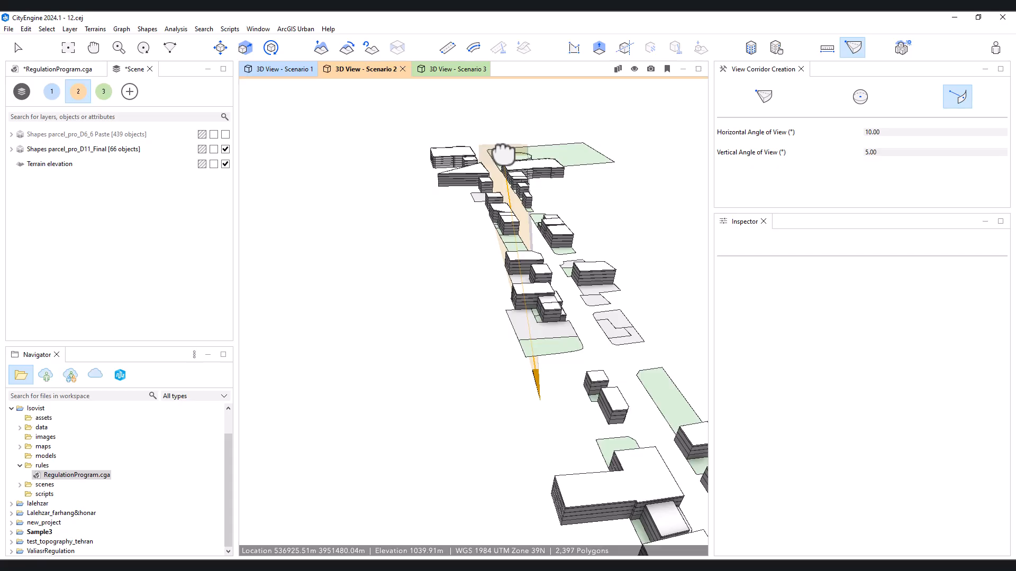
click(502, 153)
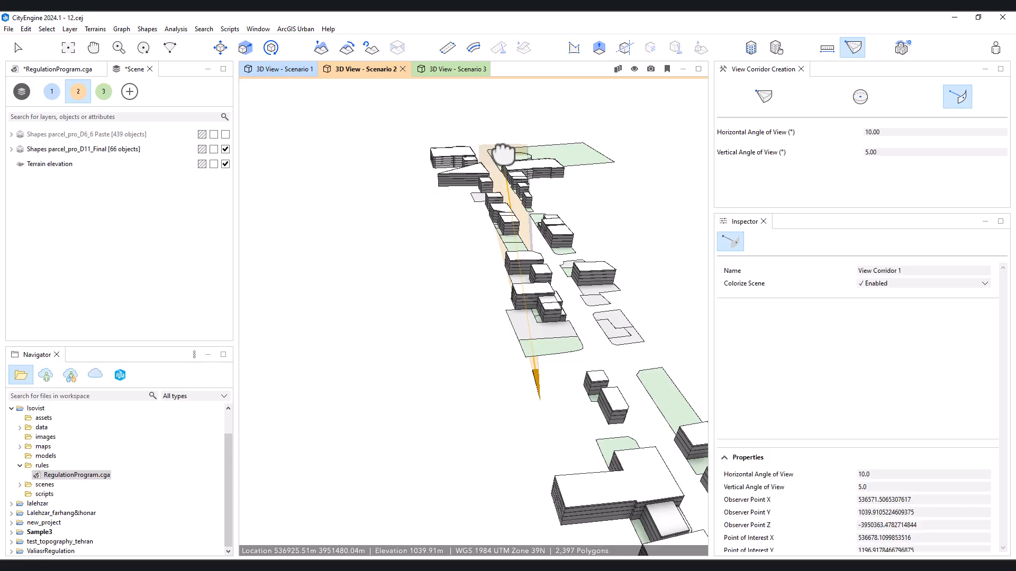
Move the view corridor's observer point to the street-side corner of the green parcel, at about X 536554, Y 1182, Z -3950271
scroll(565, 266, up, 2)
scroll(571, 278, up, 2)
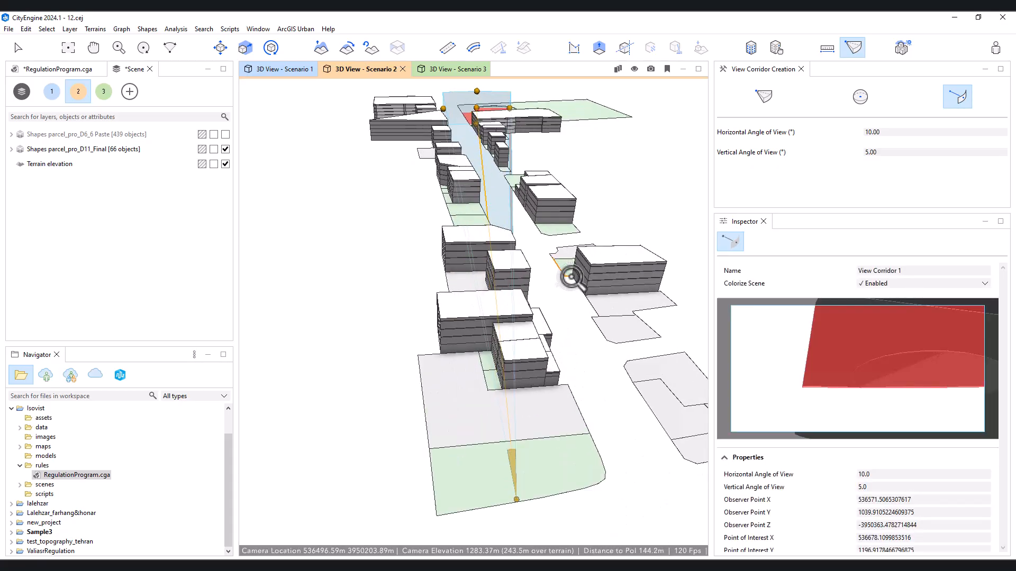
scroll(583, 362, up, 2)
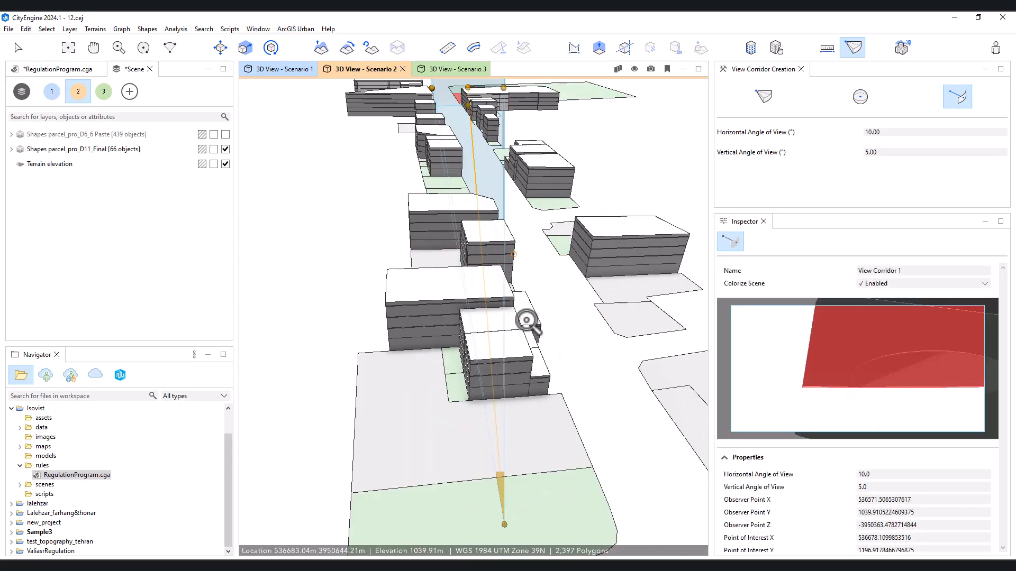
scroll(526, 317, up, 2)
scroll(503, 222, down, 4)
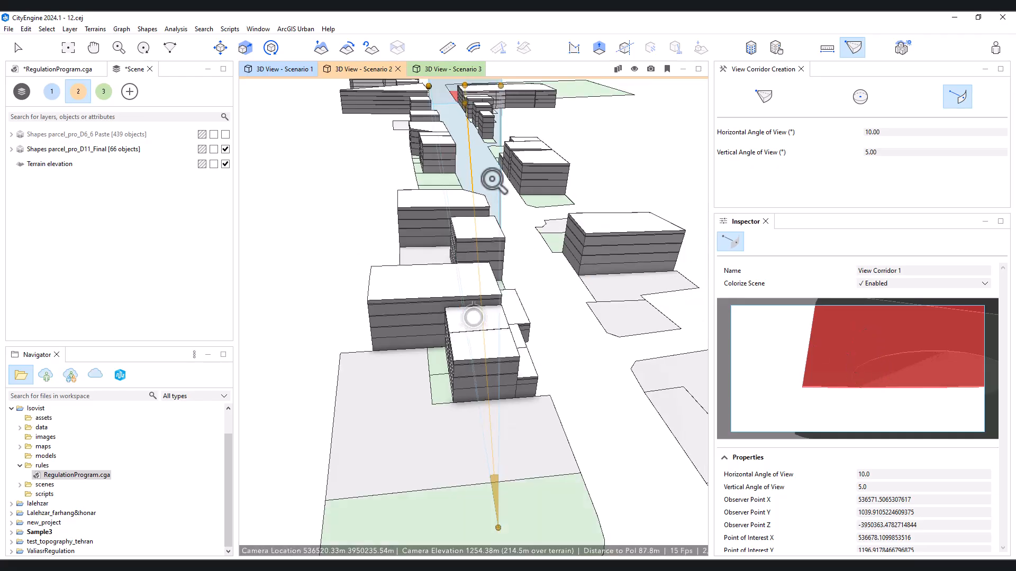
drag(490, 485, 536, 446)
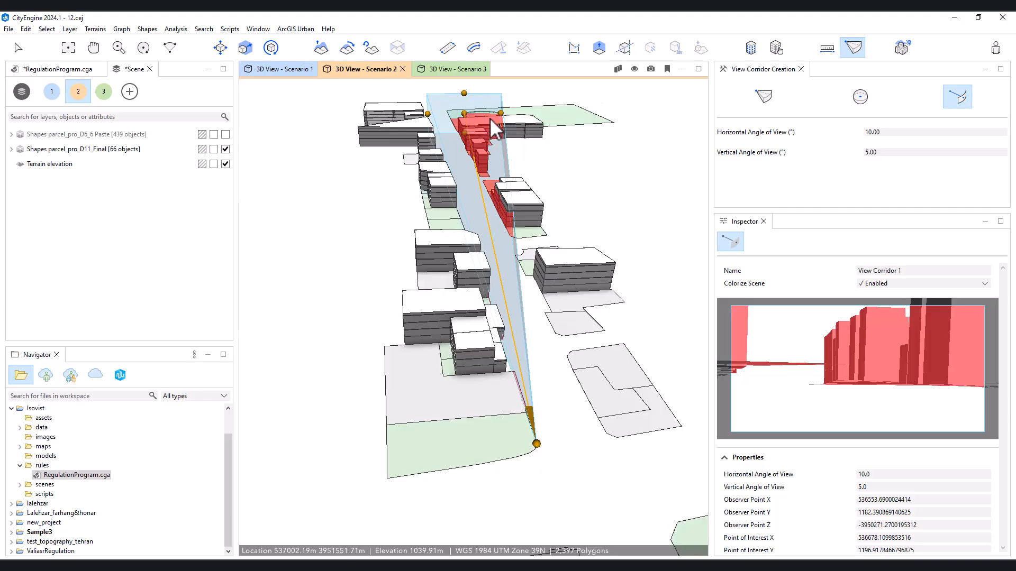
Set the coverage of the large building next to the cylinder to 0.5
scroll(489, 127, up, 2)
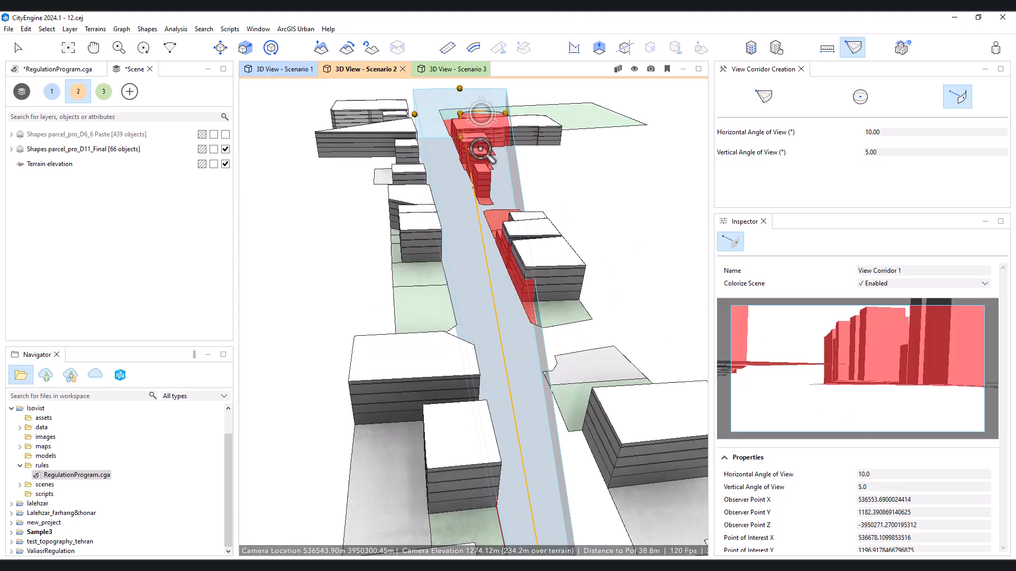
scroll(484, 120, up, 2)
middle_drag(483, 104, 434, 370)
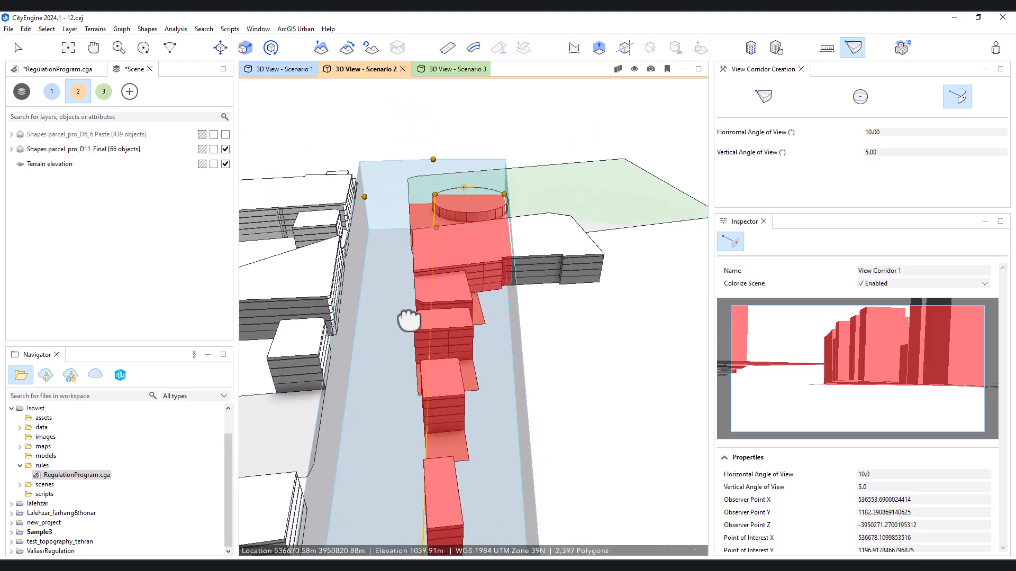
click(18, 47)
click(527, 241)
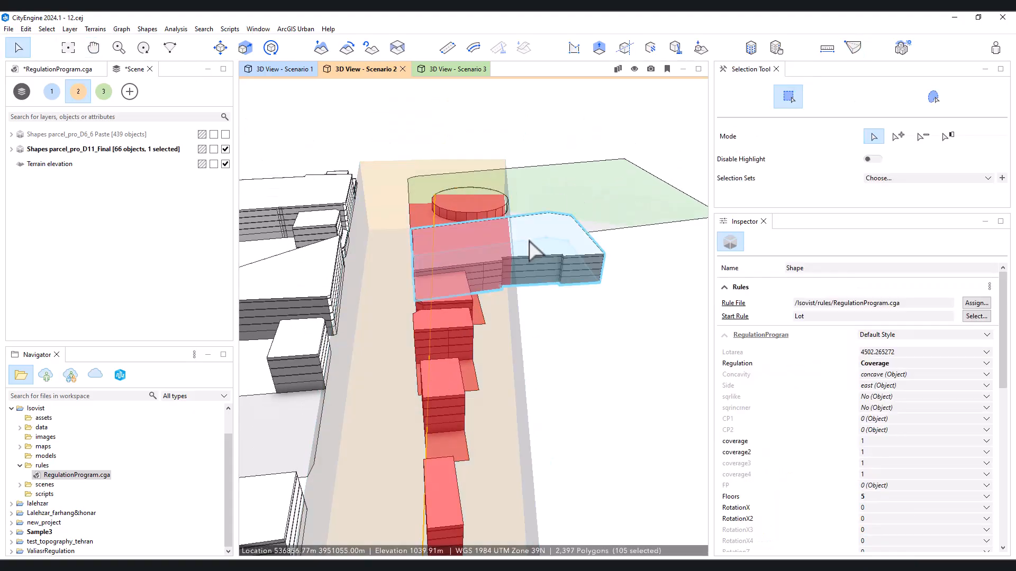
scroll(852, 365, up, 2)
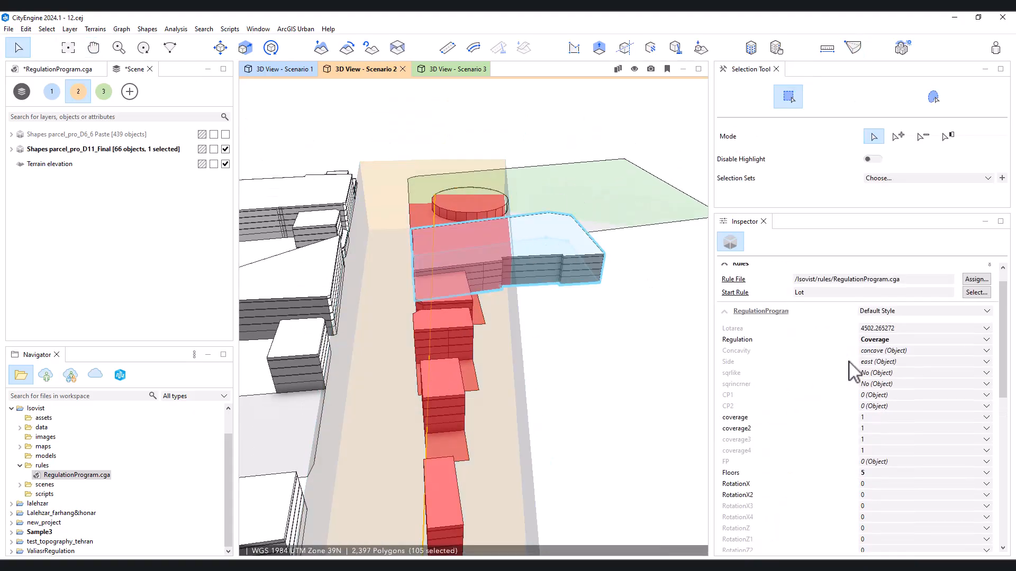
click(872, 417)
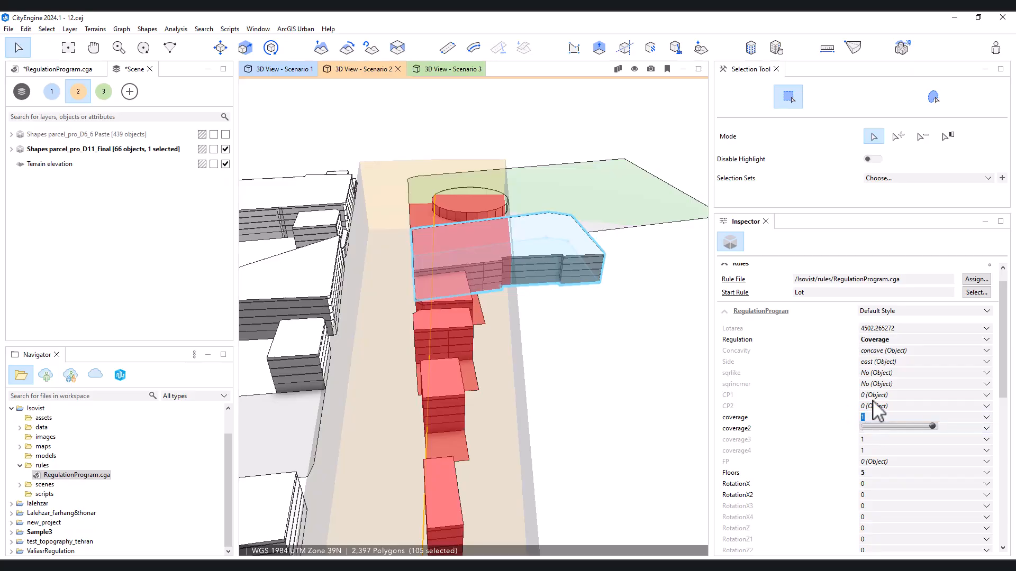
key(Return)
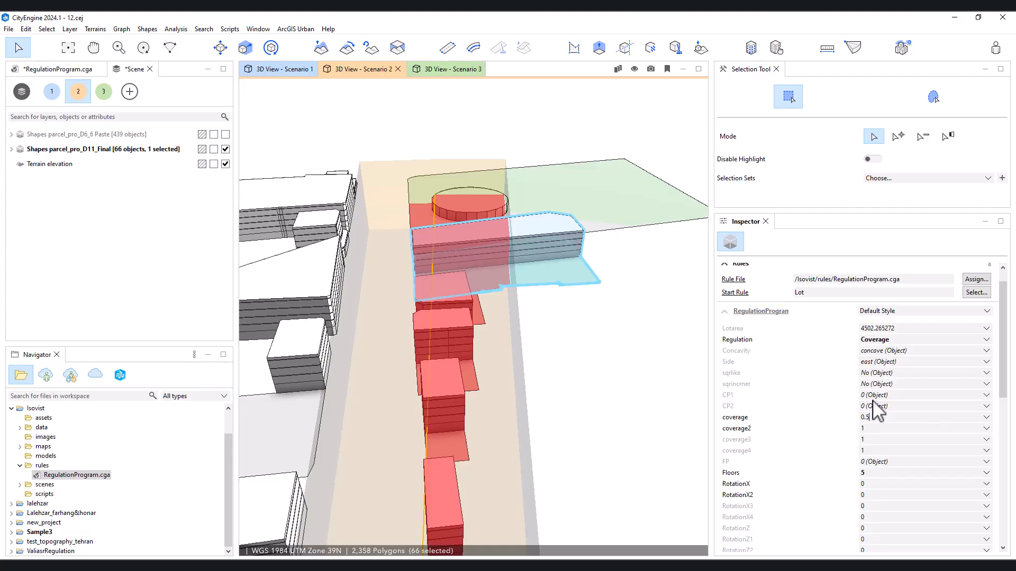
Try Alternative2 value 3 on the selected large building and restore it to 1
scroll(898, 390, down, 10)
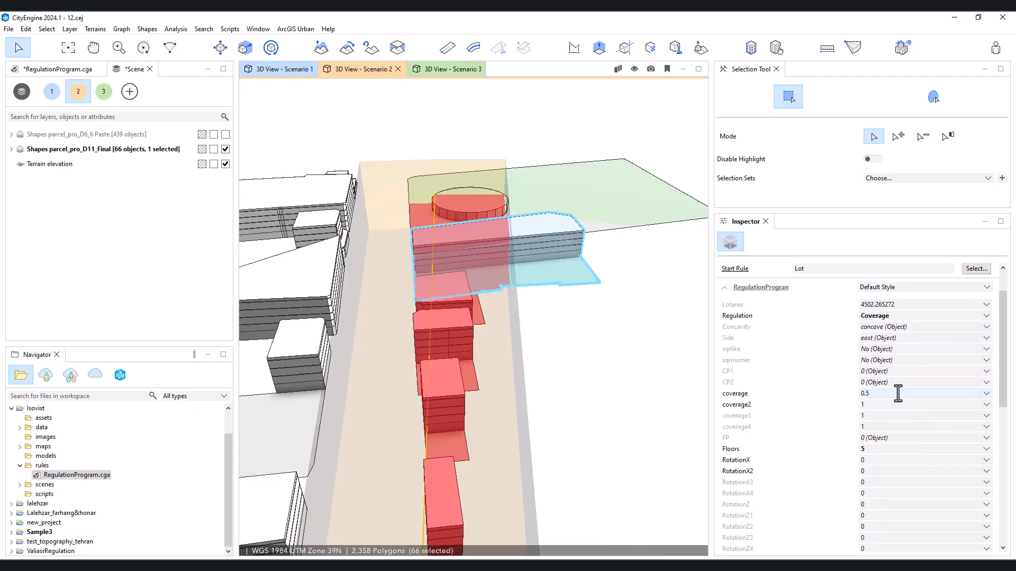
scroll(898, 391, down, 1)
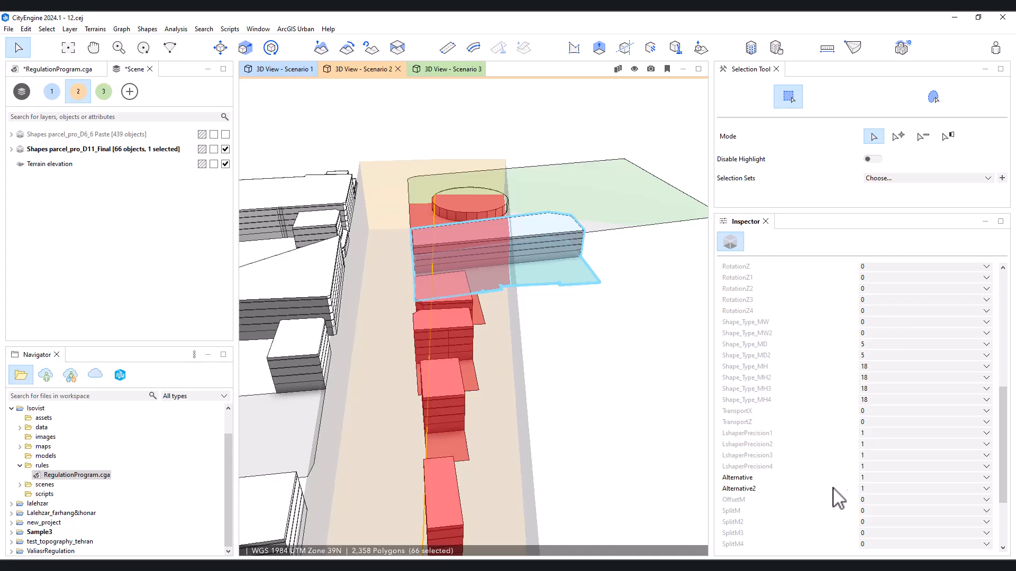
click(871, 493)
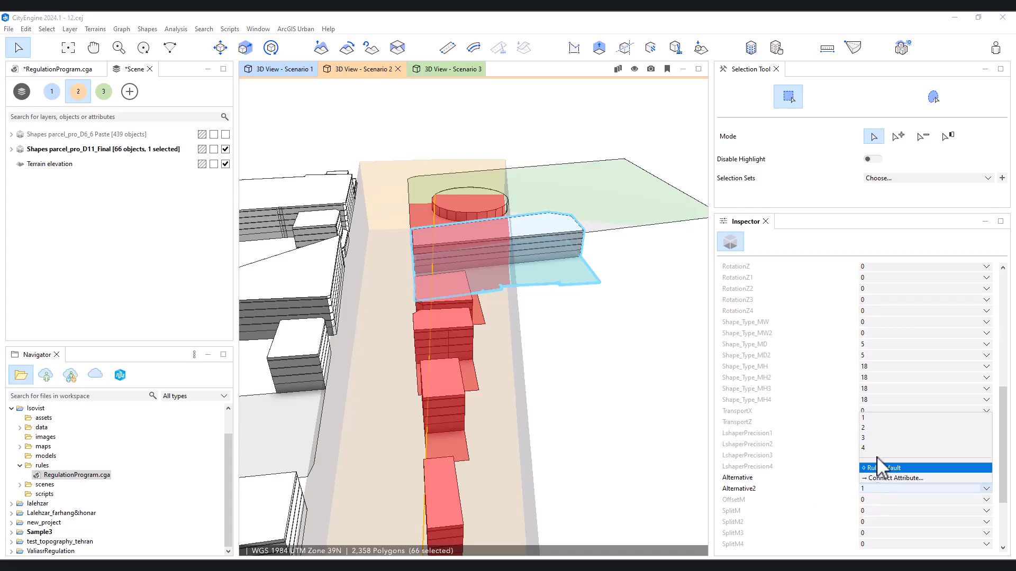
click(873, 439)
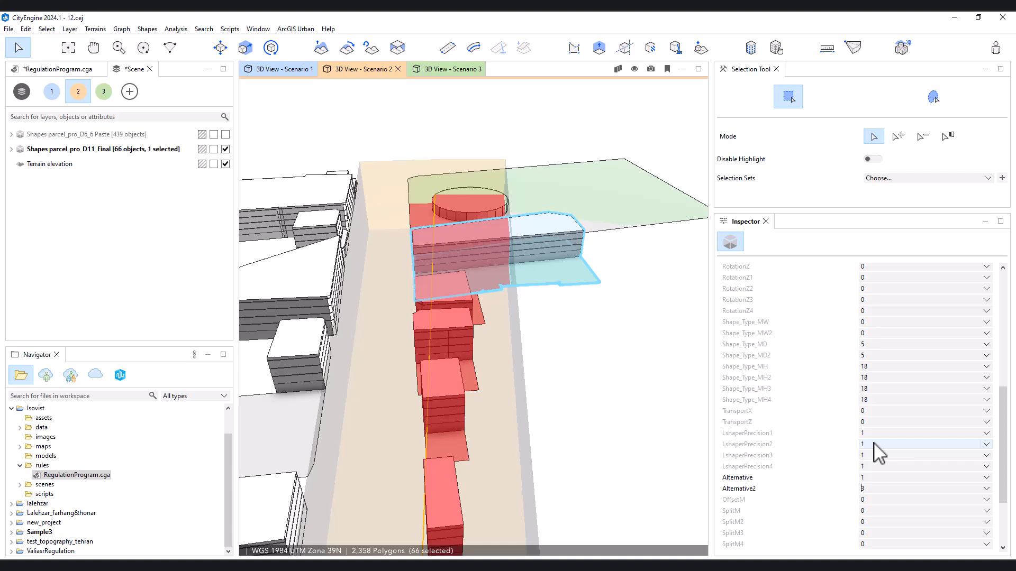
click(874, 488)
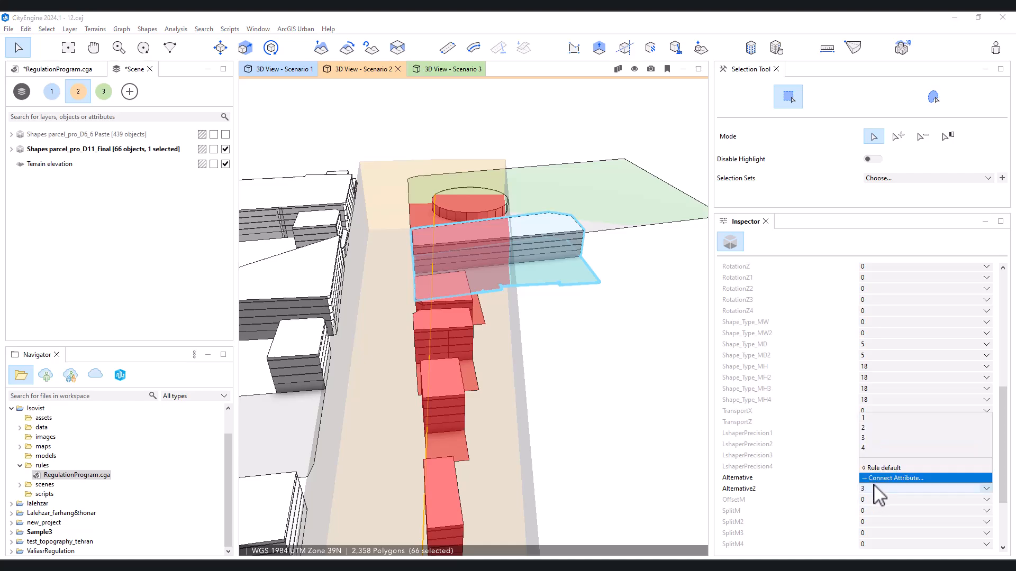
click(871, 428)
Set the large building's Alternative to 3 and select the view corridor to review what it covers
click(871, 478)
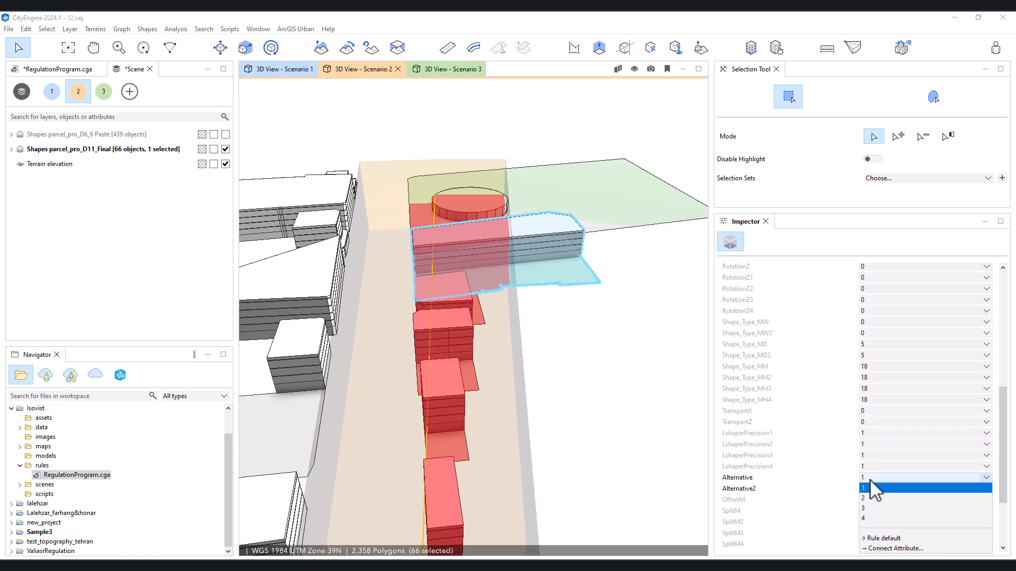
click(873, 508)
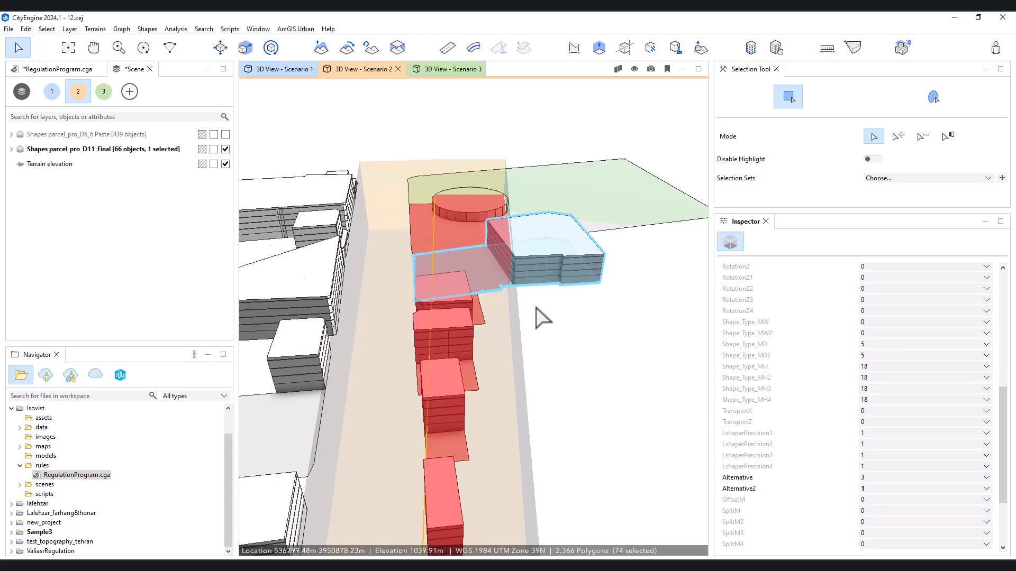
scroll(548, 340, down, 5)
middle_drag(502, 373, 526, 340)
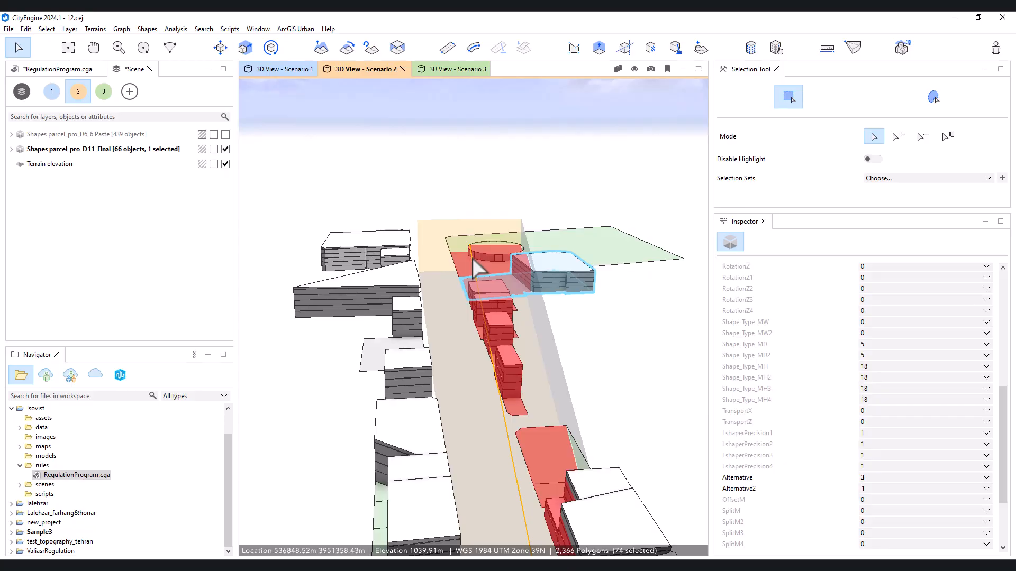
click(473, 260)
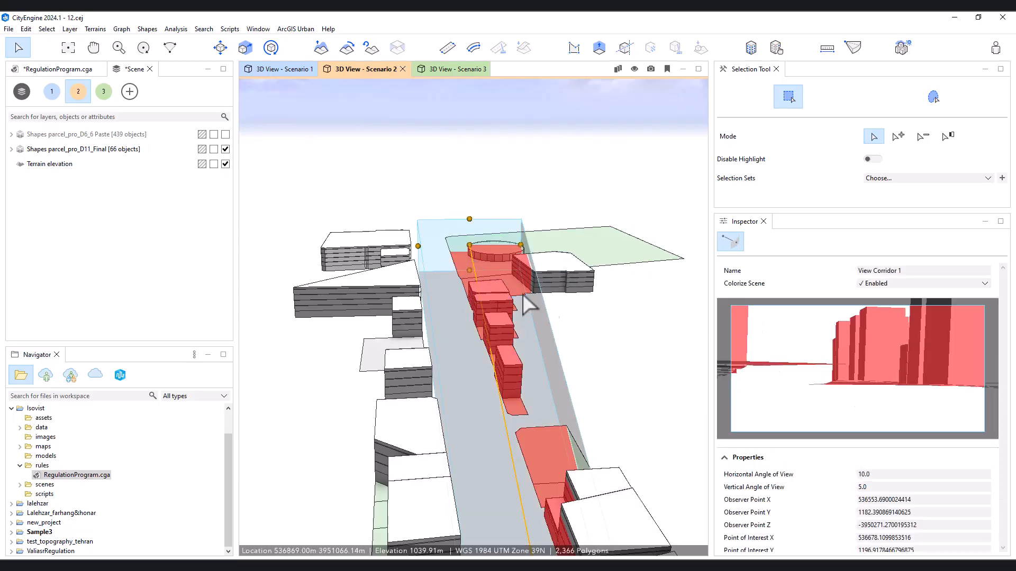
scroll(485, 283, up, 3)
click(486, 314)
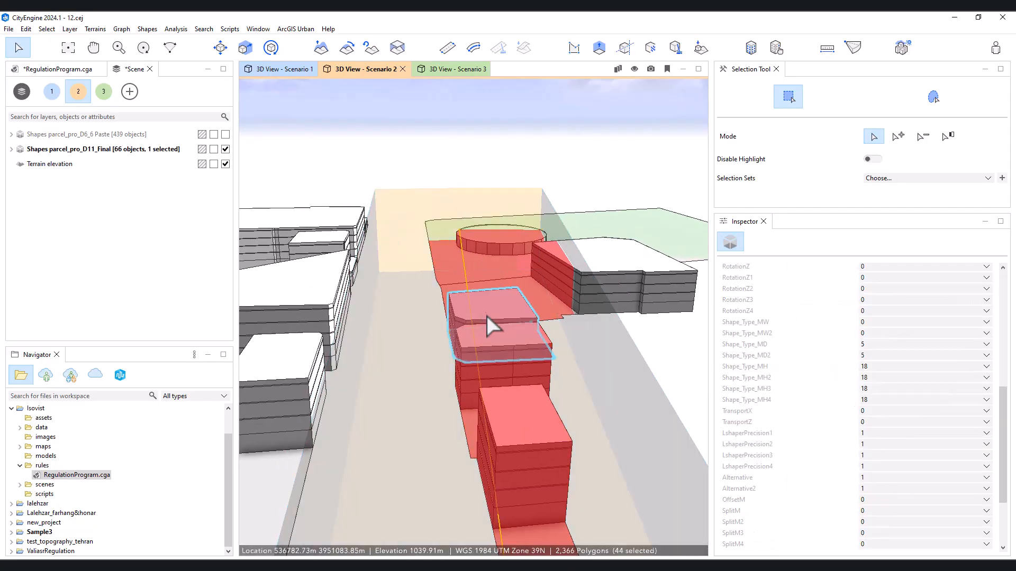
shift+click(503, 353)
shift+click(528, 443)
scroll(817, 374, up, 7)
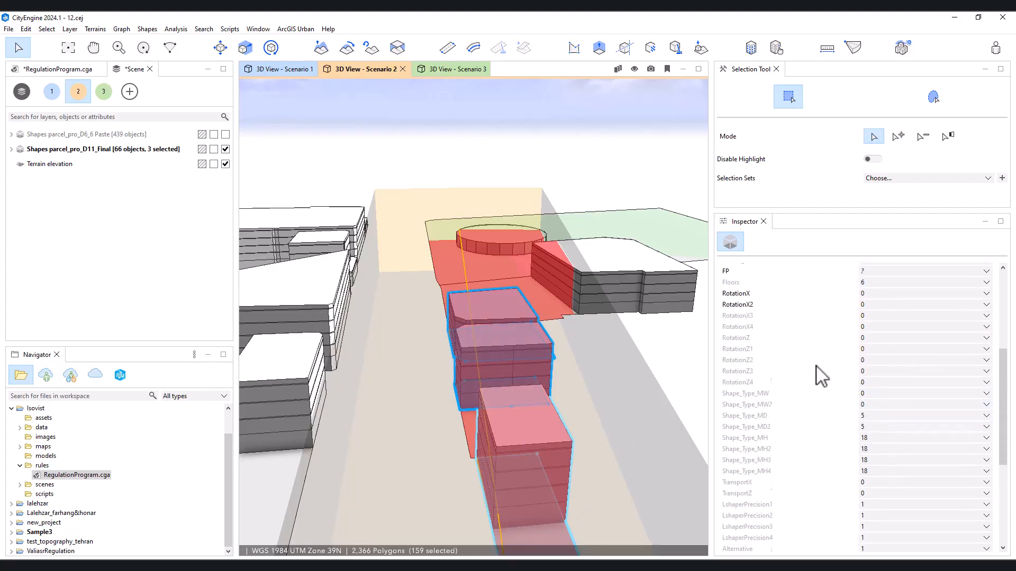
Select the two small buildings in the row closest to the large building and set their Regulation to Coverage
click(500, 305)
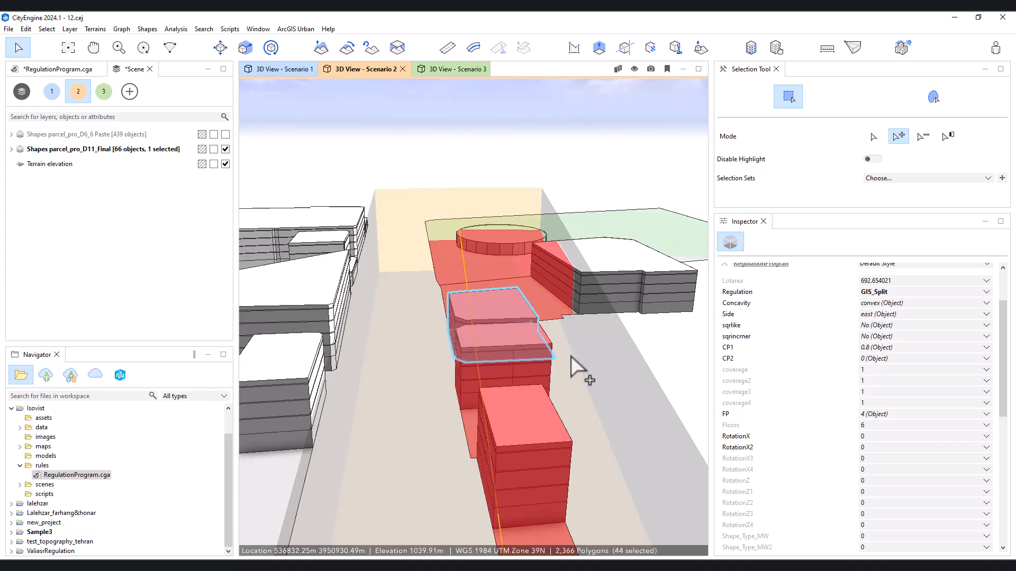
shift+click(515, 366)
click(895, 292)
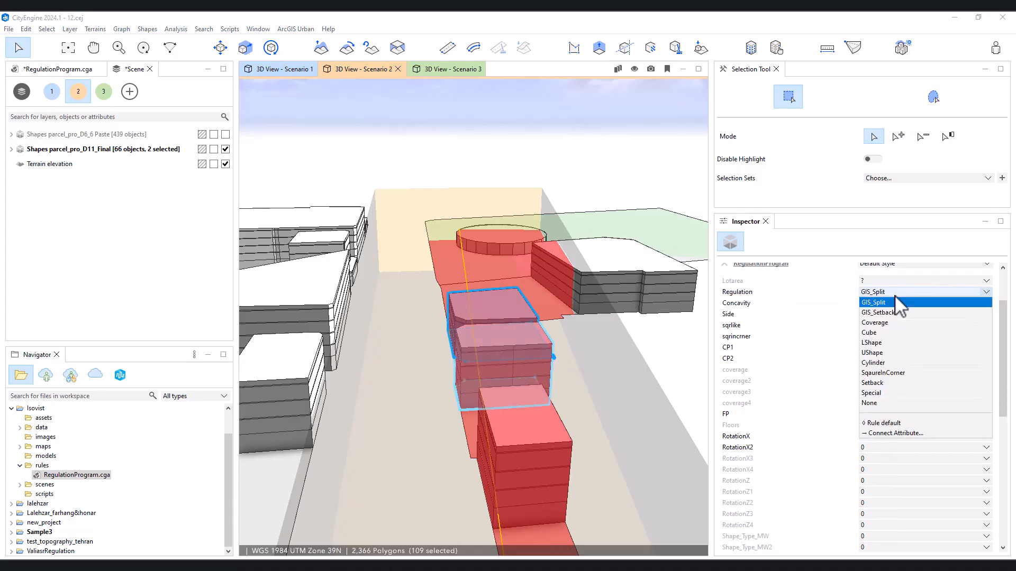
click(888, 324)
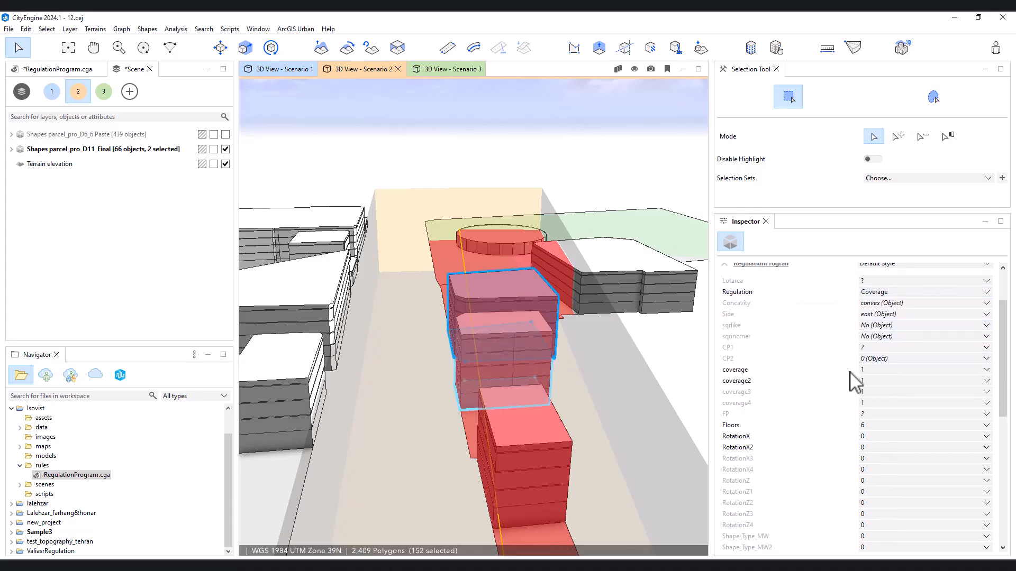
Set the coverage of the two selected small buildings to 0.5
scroll(891, 400, down, 3)
click(880, 322)
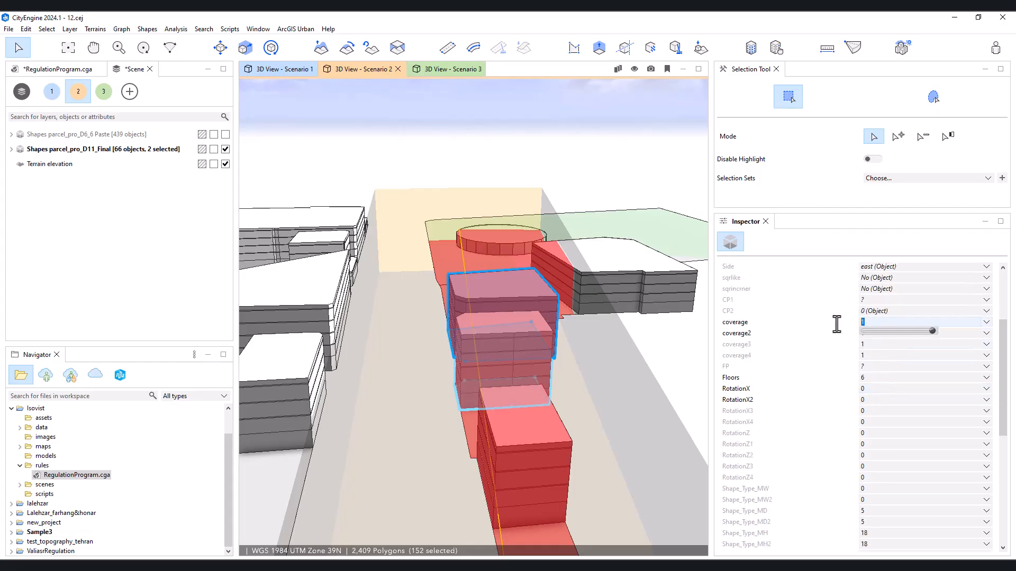
text(0.5)
key(Return)
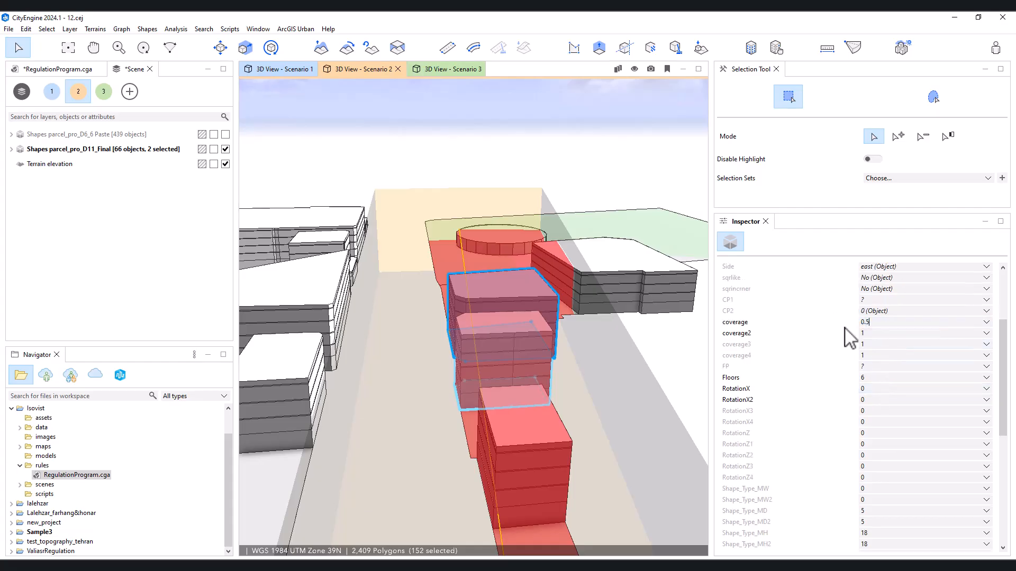
Reselect the same two small buildings and set their Alternative to 3
scroll(863, 422, down, 3)
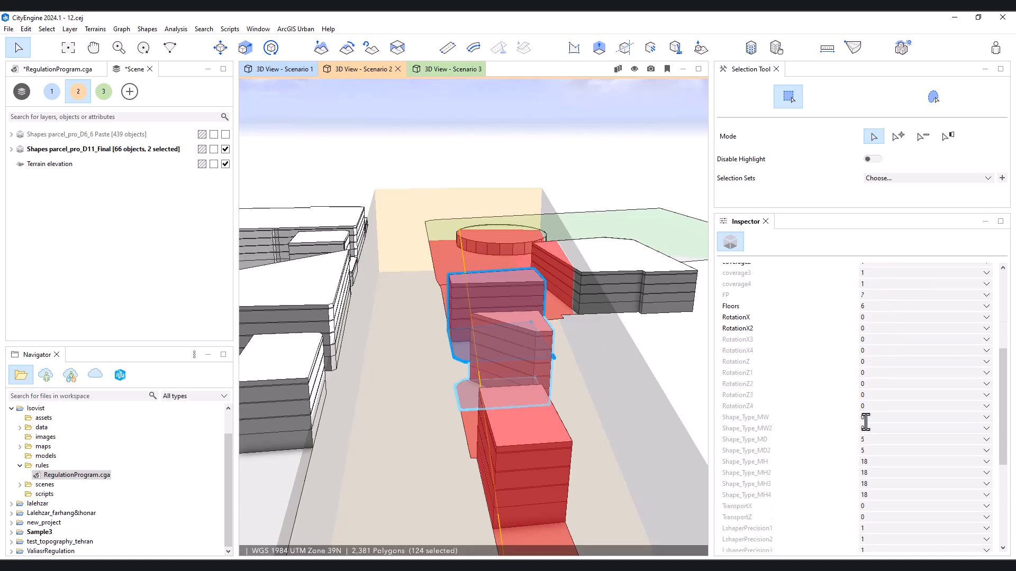
click(511, 318)
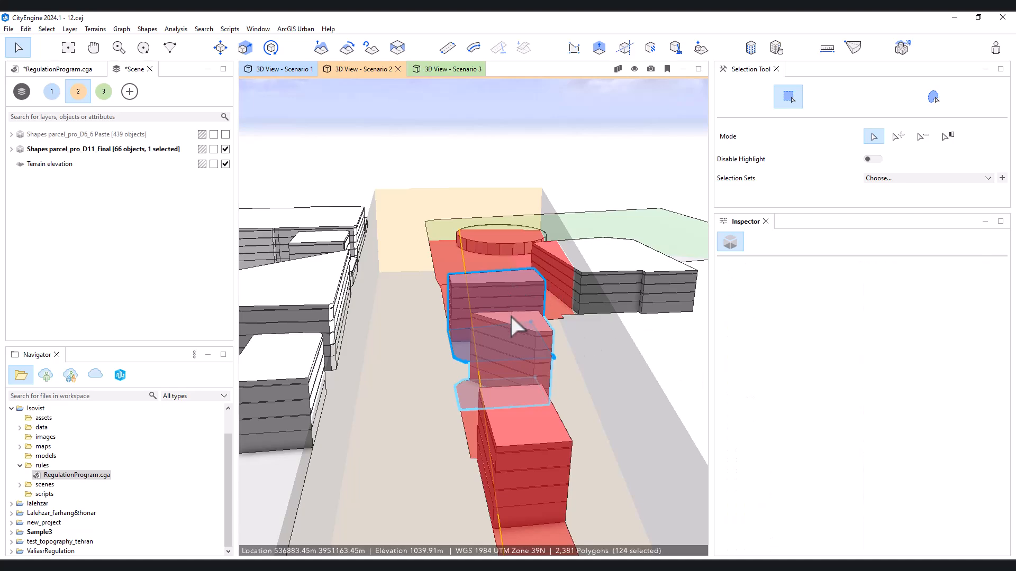
shift+click(529, 345)
scroll(886, 382, down, 3)
click(872, 429)
click(869, 462)
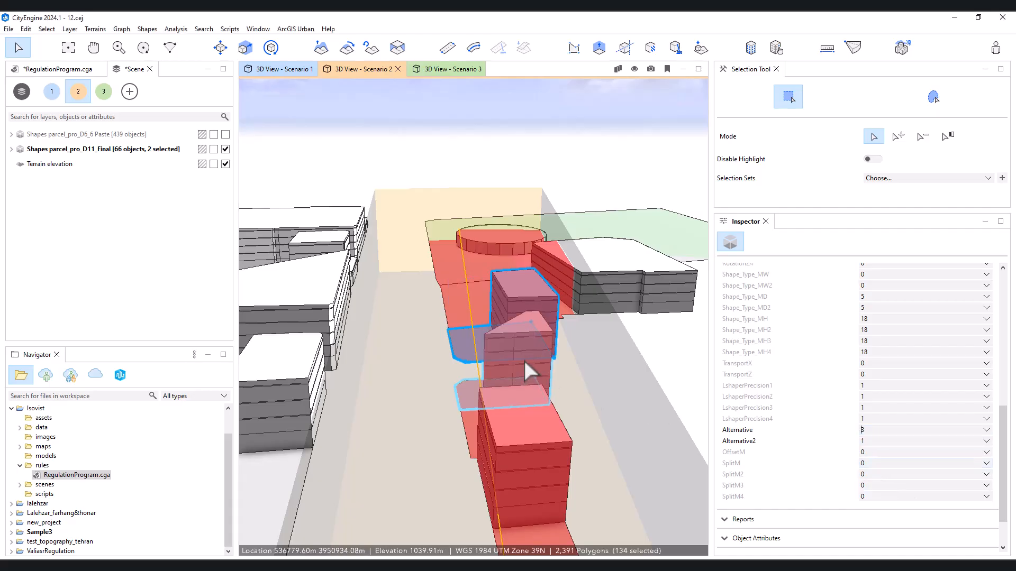
Select the next small building in the row, in front of the two already adjusted, and set its Regulation to Coverage
middle_drag(508, 355, 529, 305)
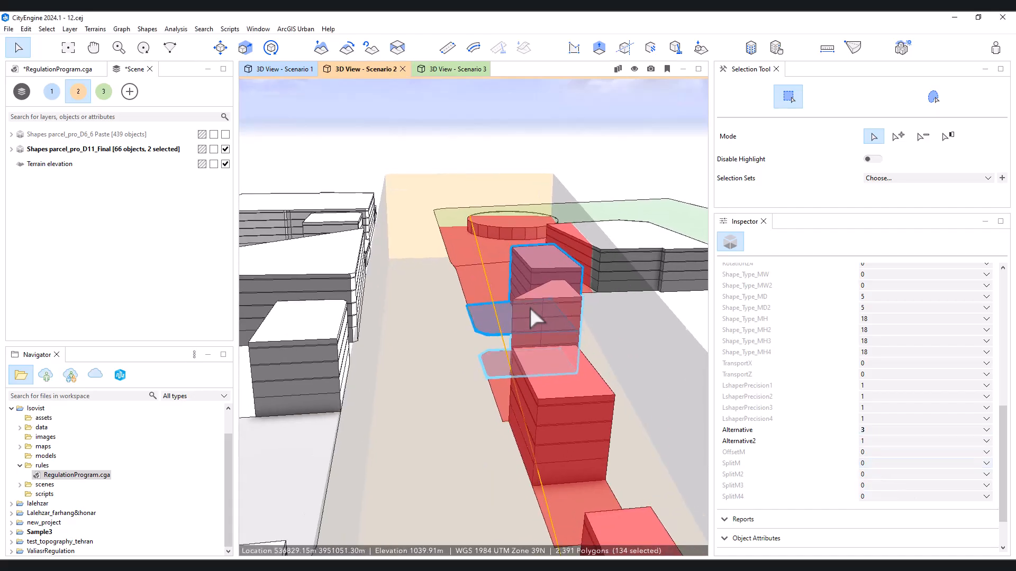
scroll(529, 306, down, 2)
middle_drag(517, 340, 490, 242)
scroll(491, 244, up, 1)
click(515, 291)
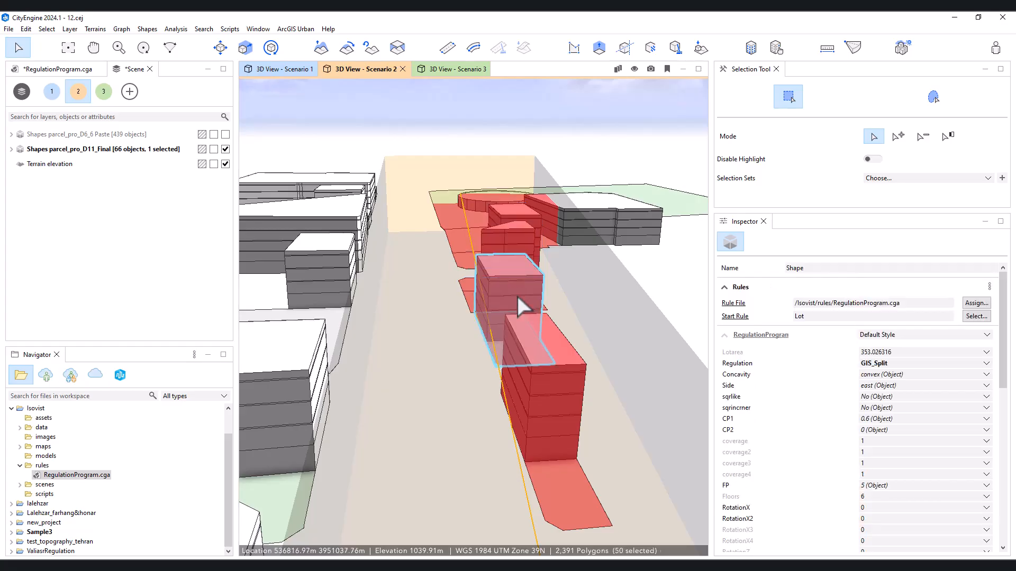
scroll(827, 363, up, 7)
click(876, 269)
click(871, 299)
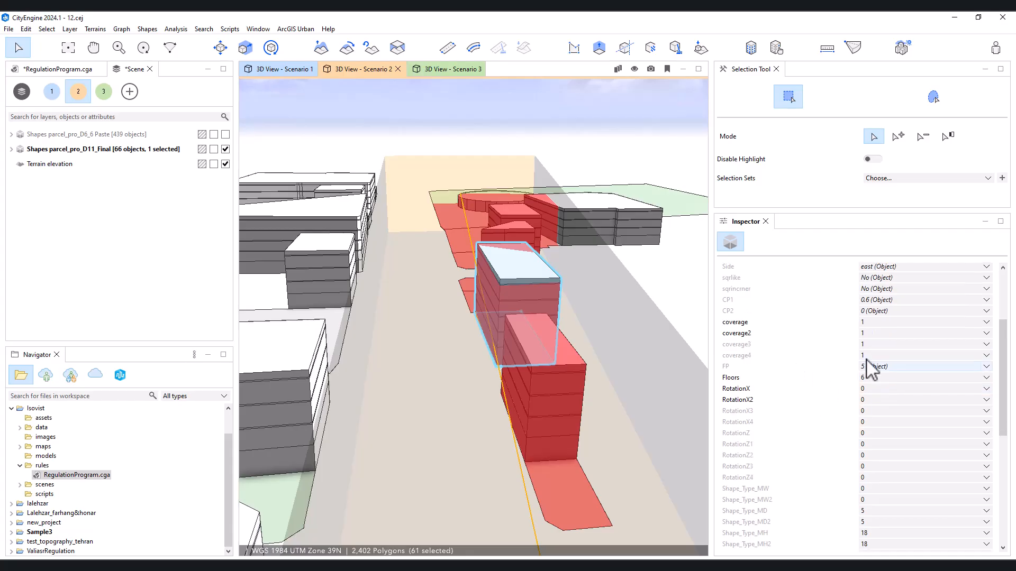
Set the selected small building's Alternative to 3
scroll(868, 392, down, 4)
scroll(867, 466, down, 1)
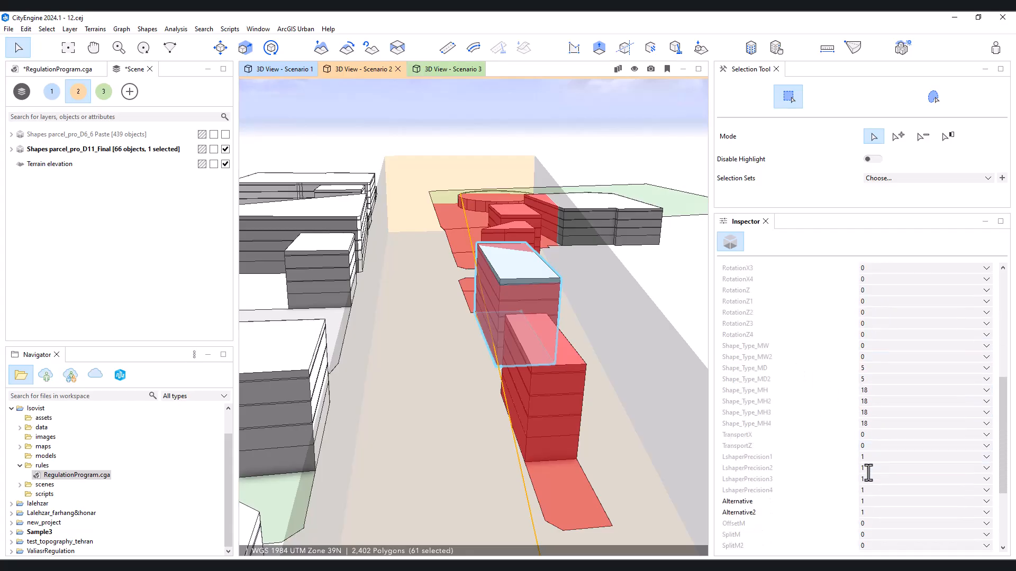
click(866, 503)
click(889, 441)
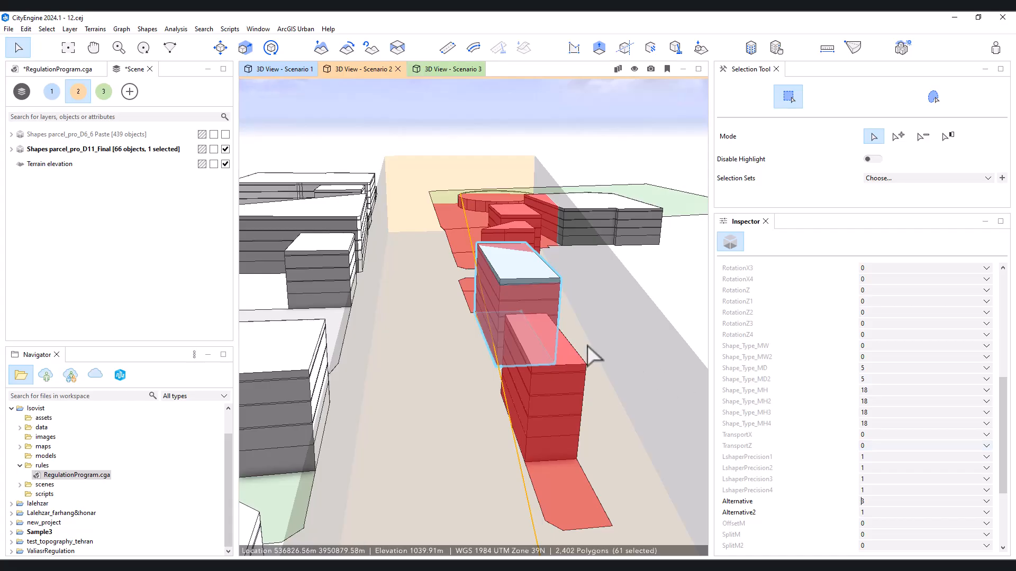
Set the coverage of the selected small building to 0.5
middle_drag(564, 366, 603, 437)
scroll(900, 365, up, 7)
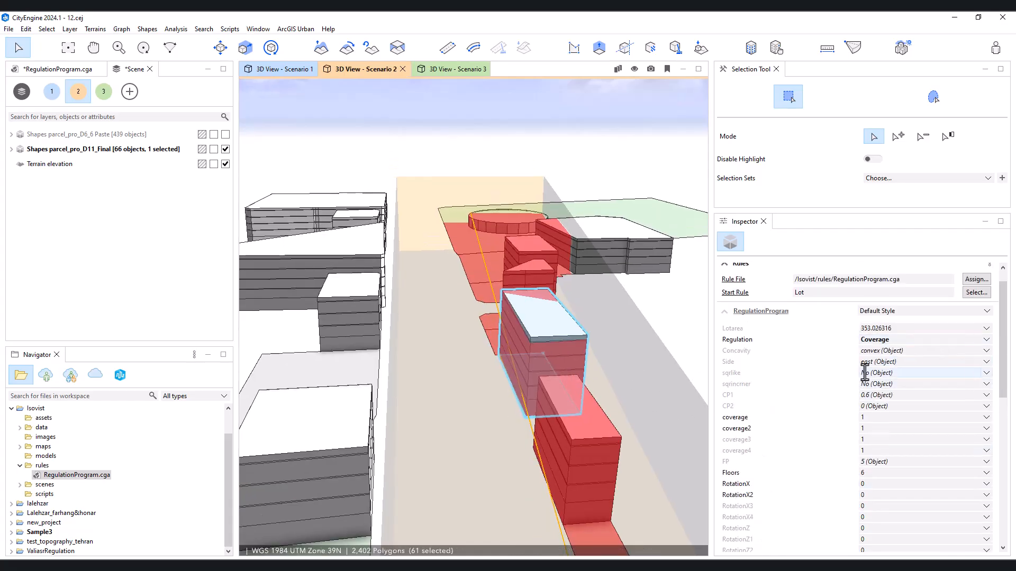
click(875, 418)
text(0.5)
key(Return)
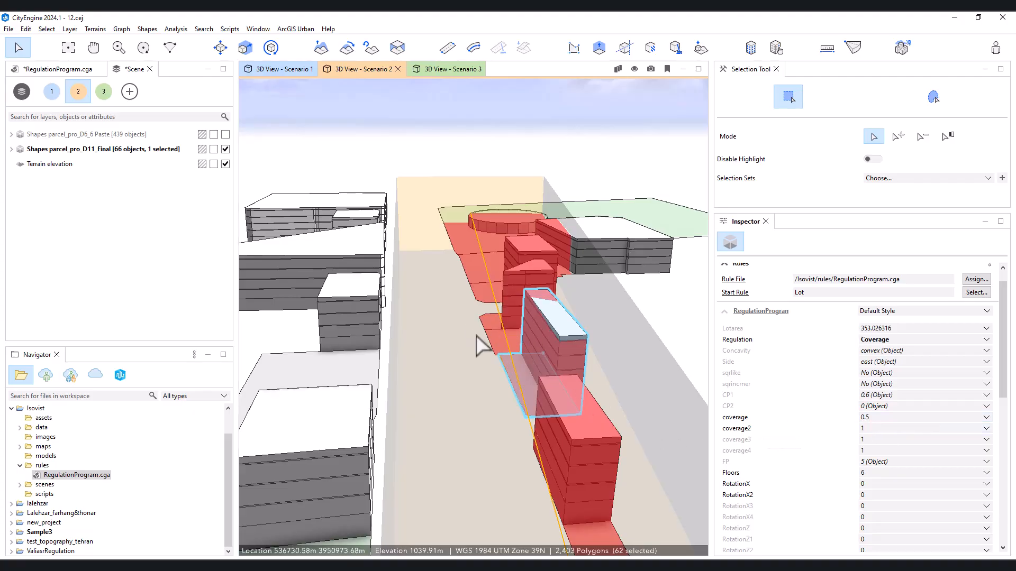
Select the view corridor and examine how much of the cylinder its preview shows past the narrowed buildings
middle_drag(475, 334, 459, 303)
alt+drag(494, 339, 494, 298)
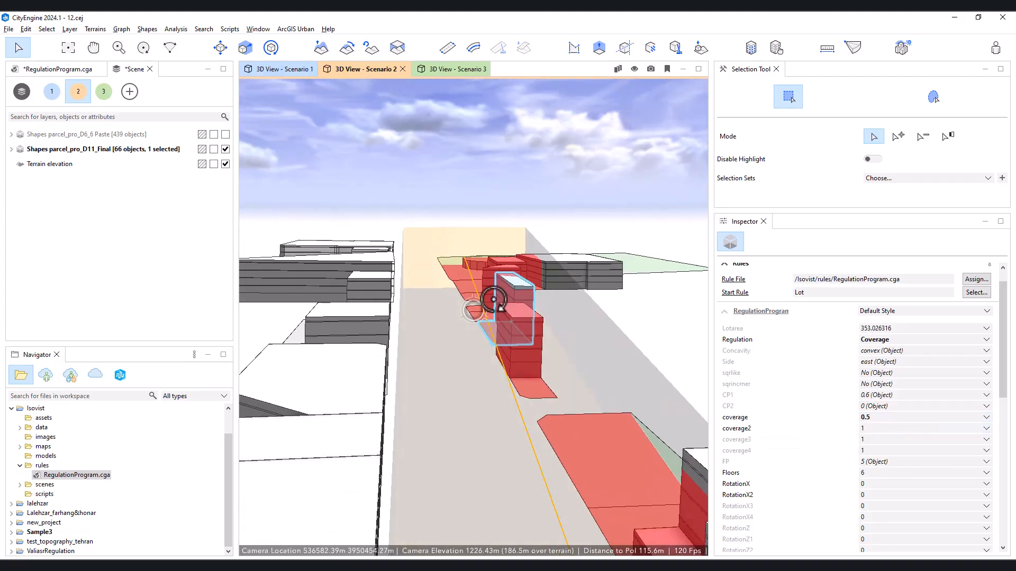
click(468, 268)
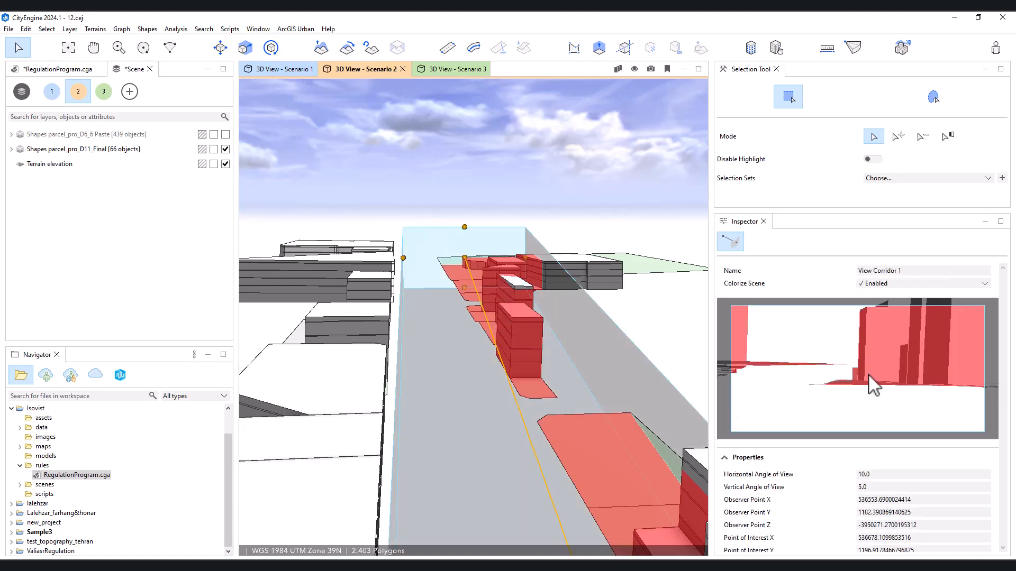
scroll(548, 344, down, 3)
scroll(548, 344, up, 2)
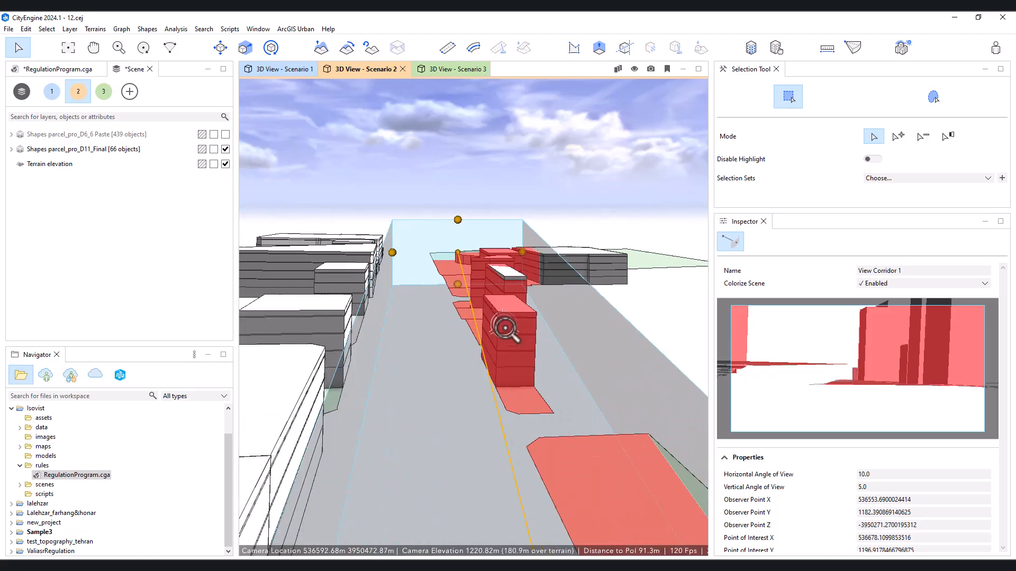
Set the Regulation of the frontmost small building in the row to None and reselect the view corridor
click(505, 330)
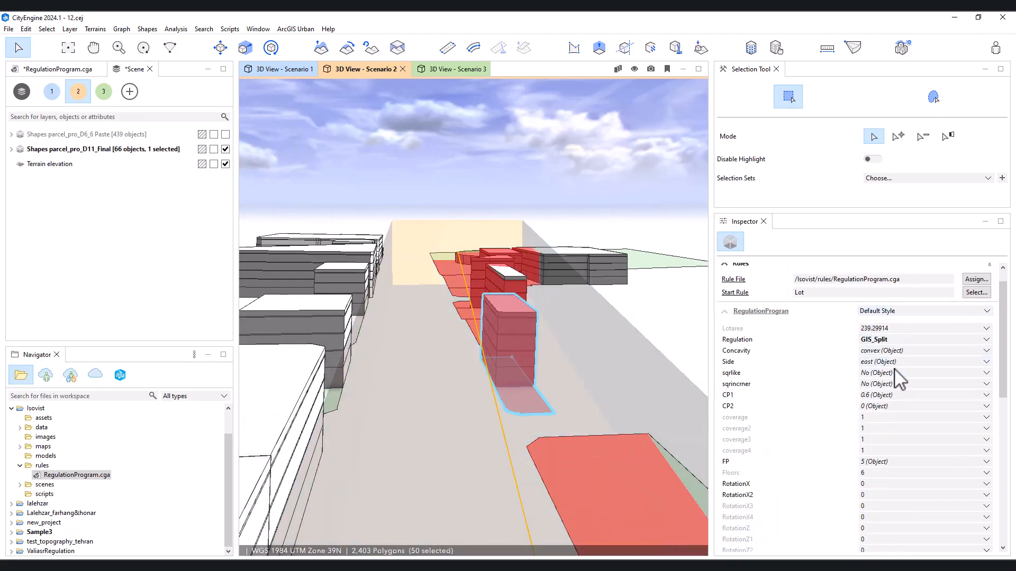
click(899, 340)
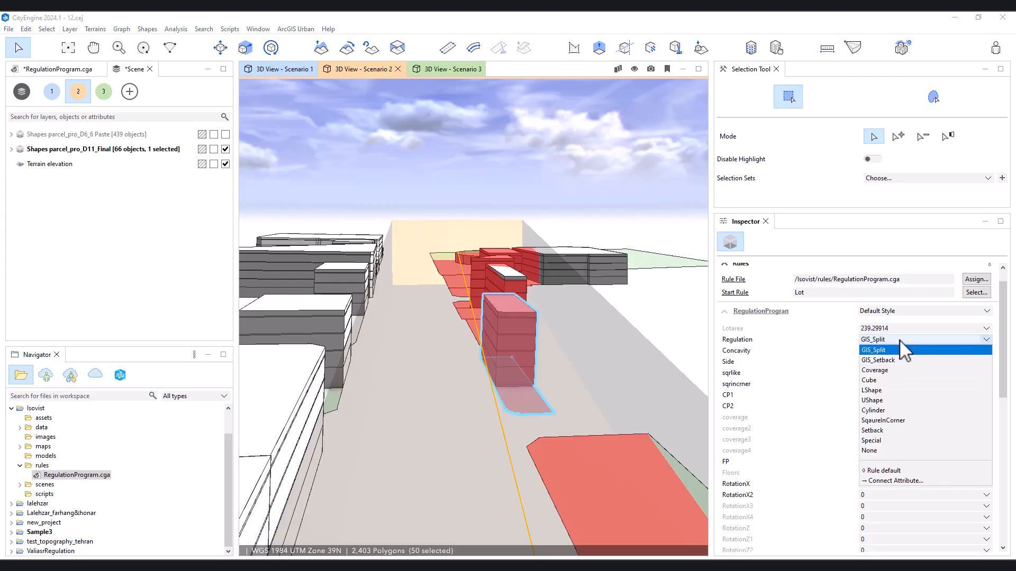
click(880, 451)
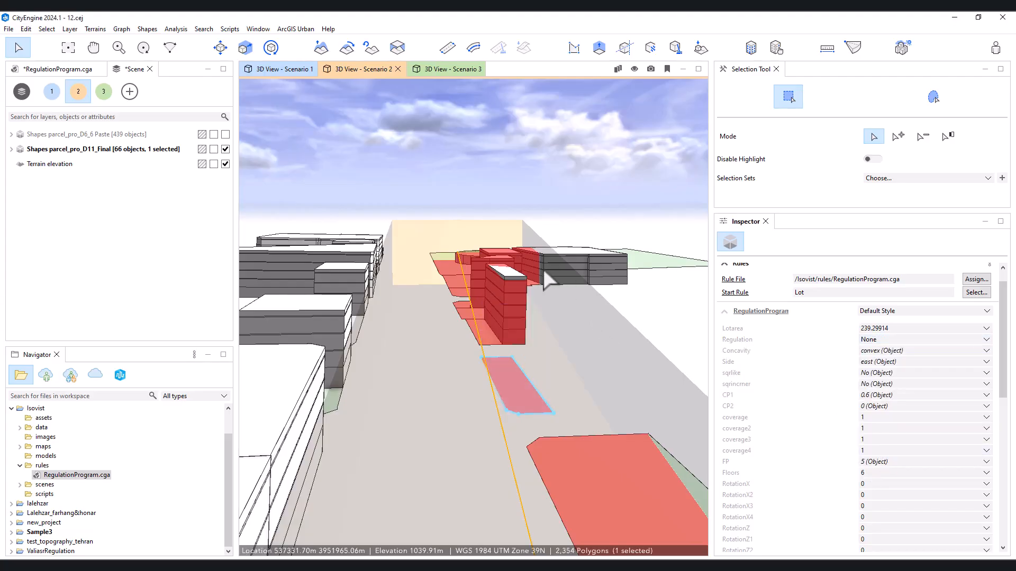
click(471, 303)
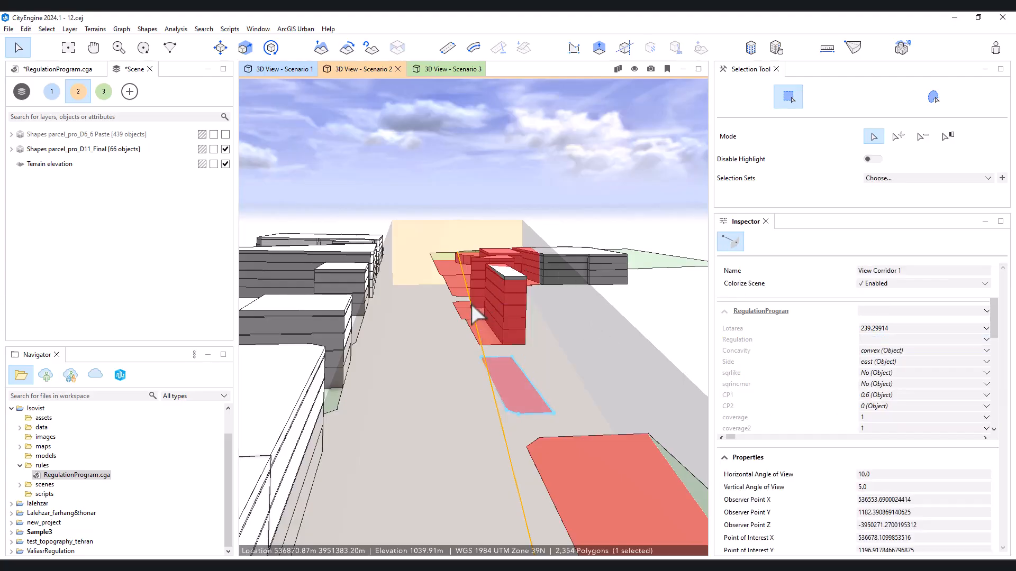
Select the middle of the three remaining small buildings and set its RotationX to 45
click(474, 272)
alt+drag(627, 333, 618, 381)
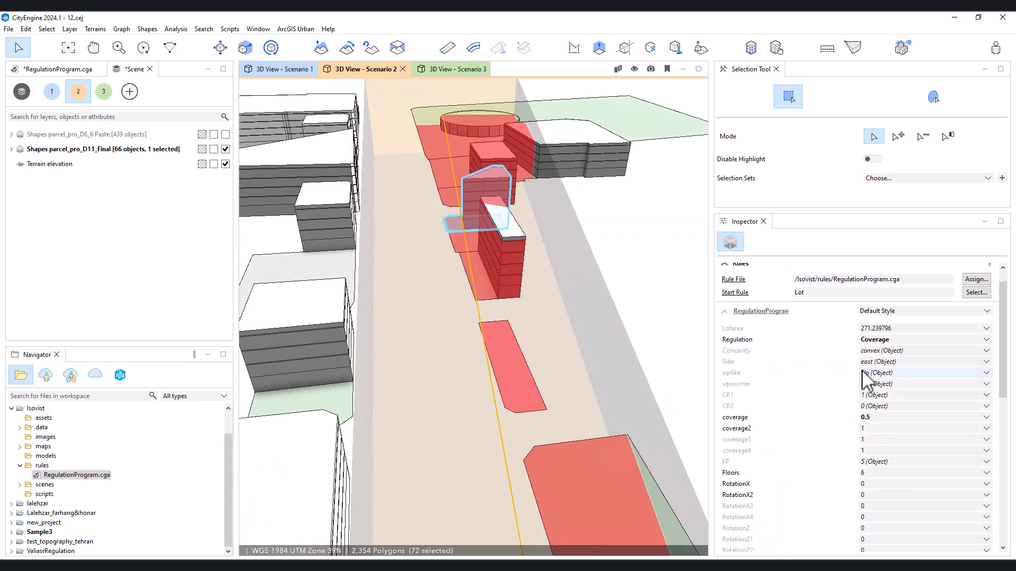
scroll(841, 460, down, 3)
click(881, 423)
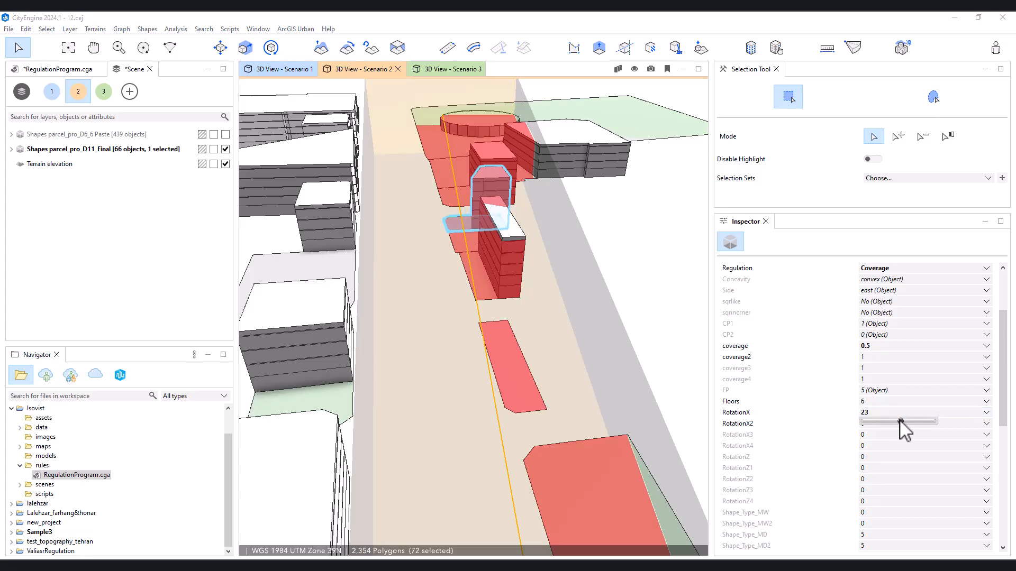
drag(901, 421, 903, 421)
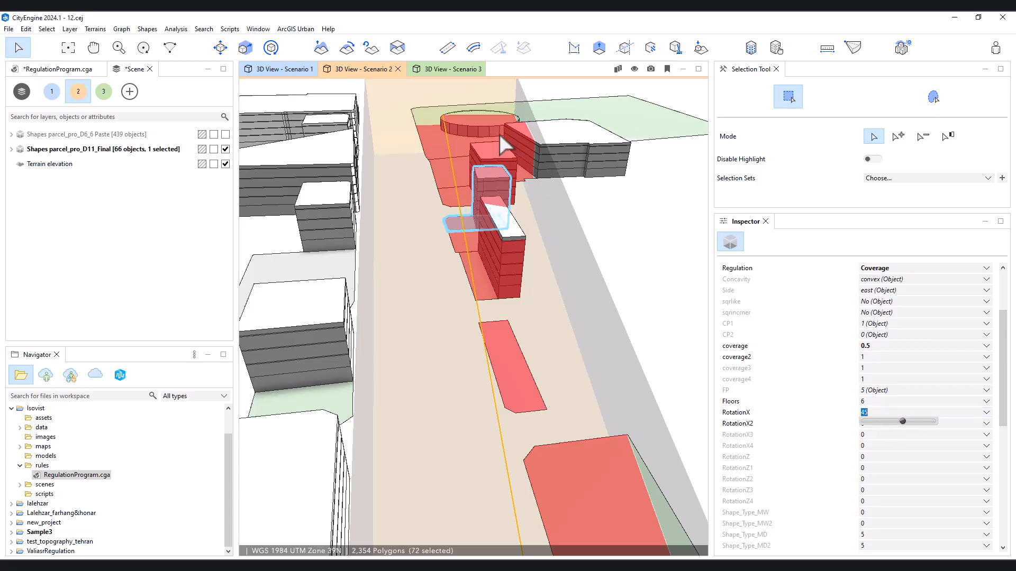
Select the view corridor and review the view to the cylinder and the surrounding buildings
click(448, 146)
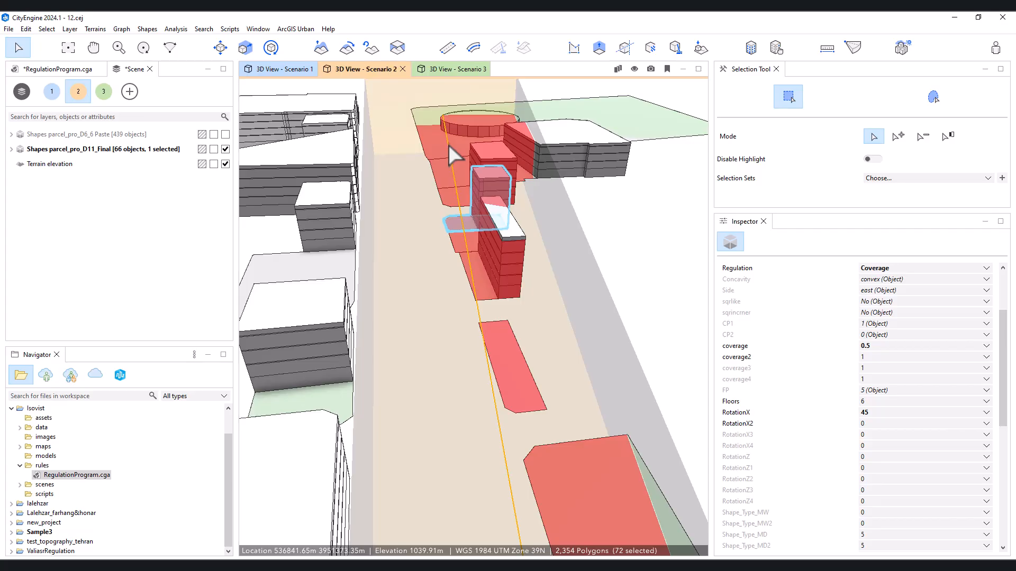
click(449, 145)
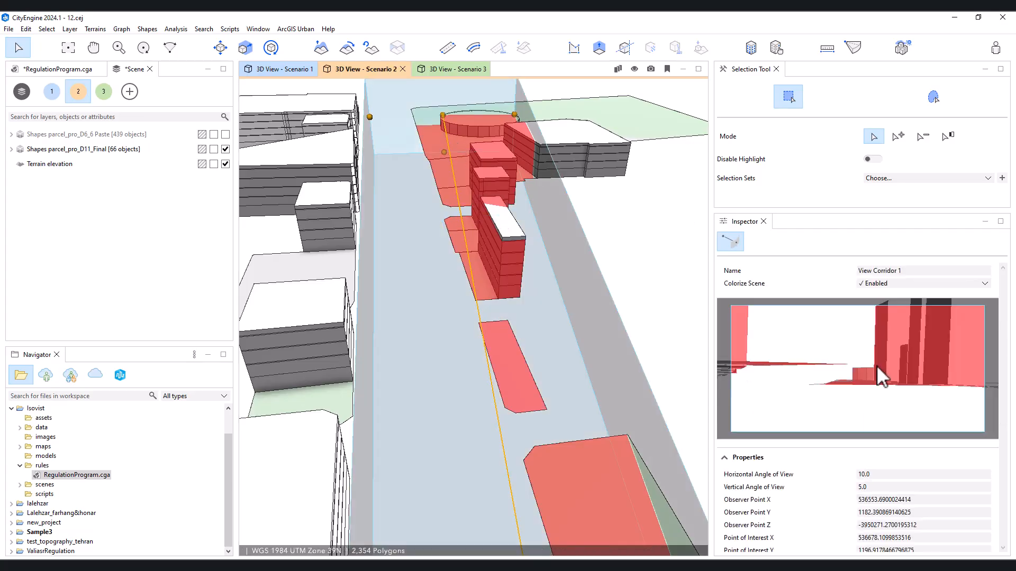
scroll(498, 194, down, 3)
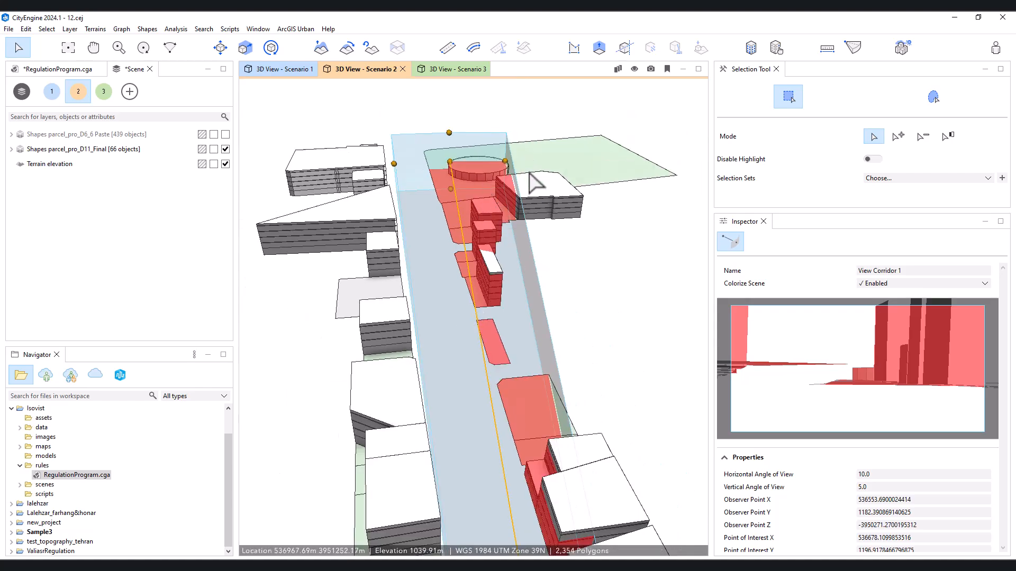
scroll(535, 174, down, 3)
scroll(525, 218, down, 3)
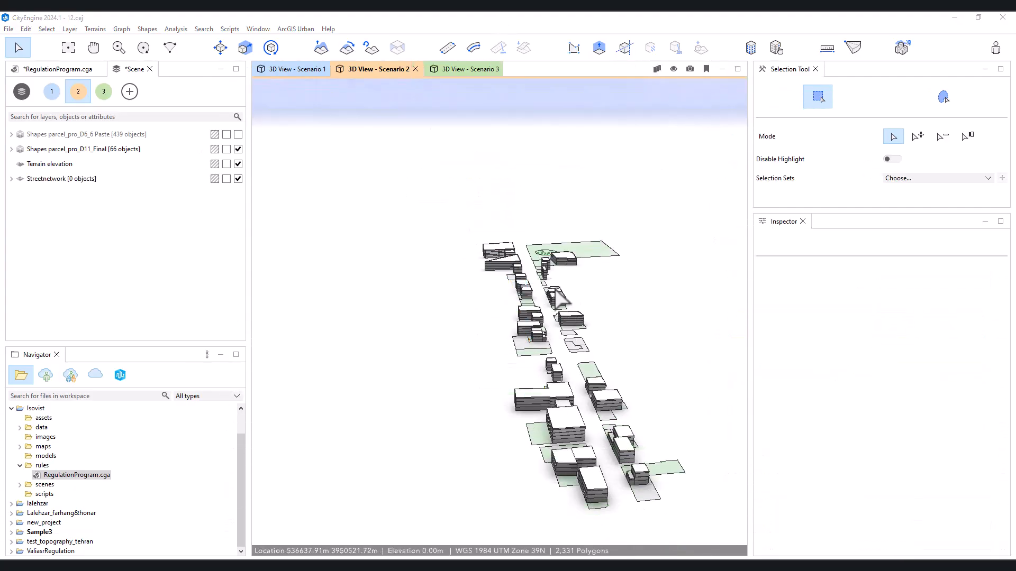
Draw a straight polygonal street, 7 wide, between the two building rows from the cylinder end to the opposite end
scroll(555, 289, down, 3)
middle_drag(555, 290, 512, 240)
alt+drag(555, 260, 566, 275)
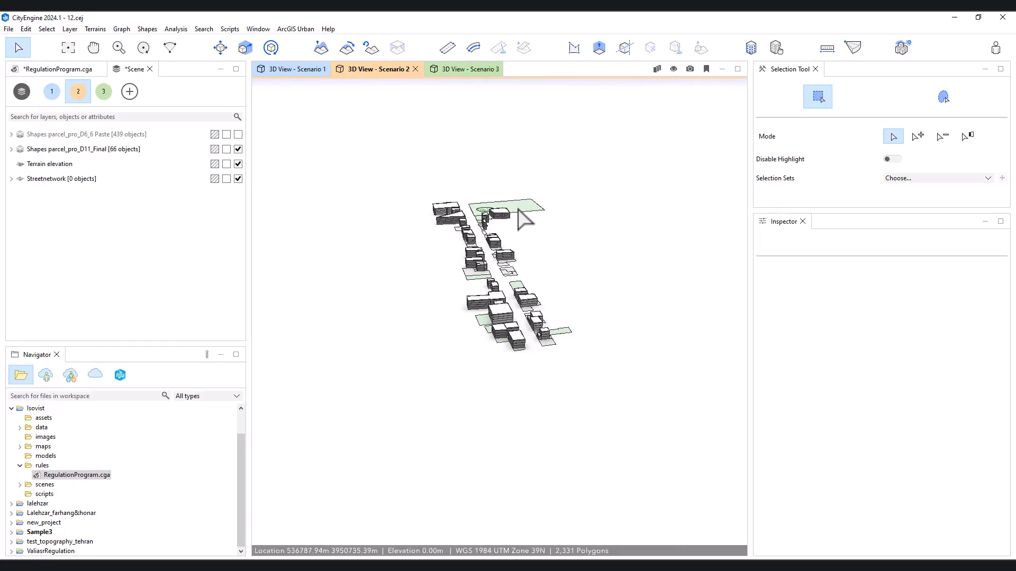
scroll(511, 218, up, 5)
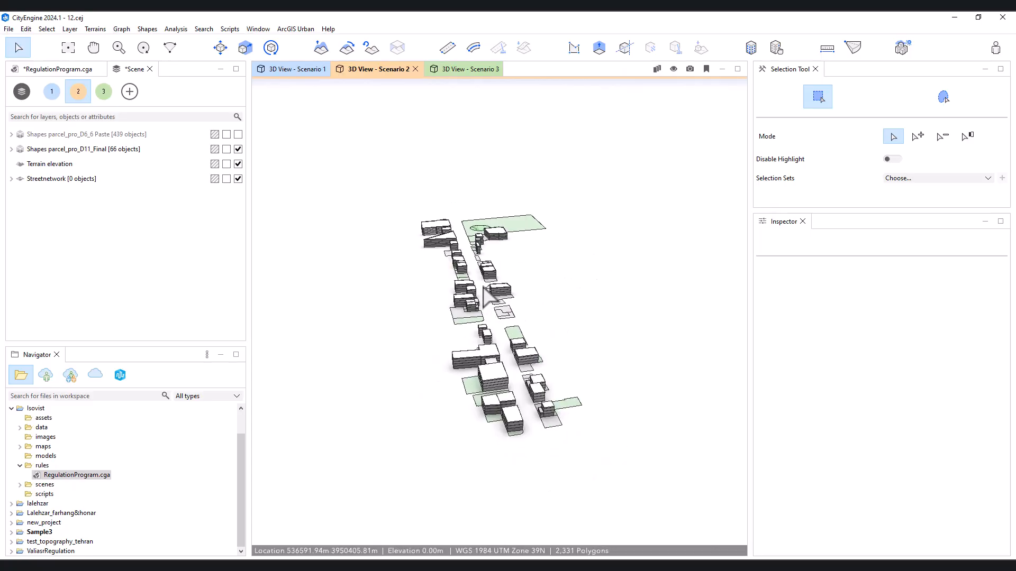
scroll(510, 197, up, 2)
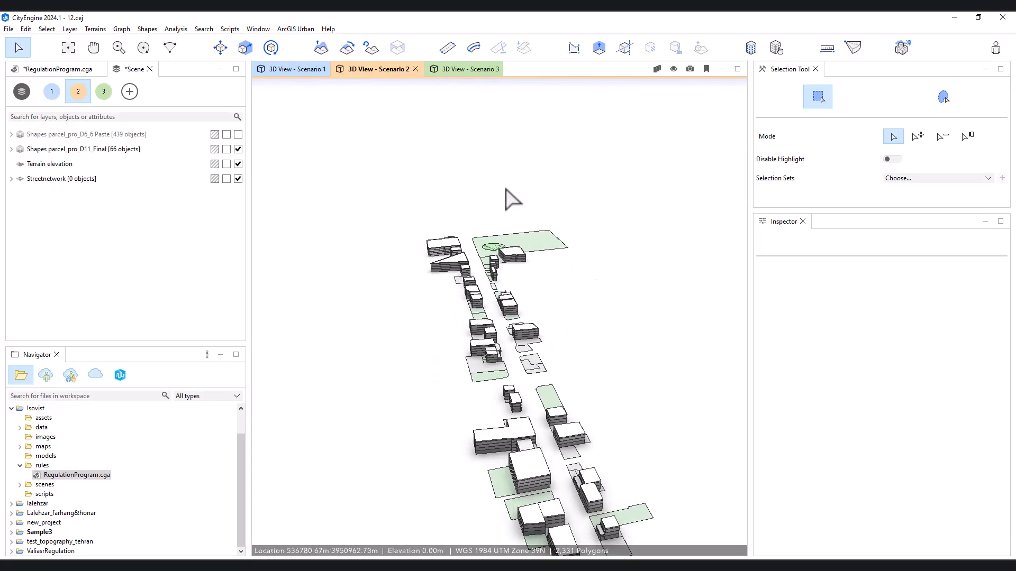
click(447, 48)
scroll(465, 208, up, 8)
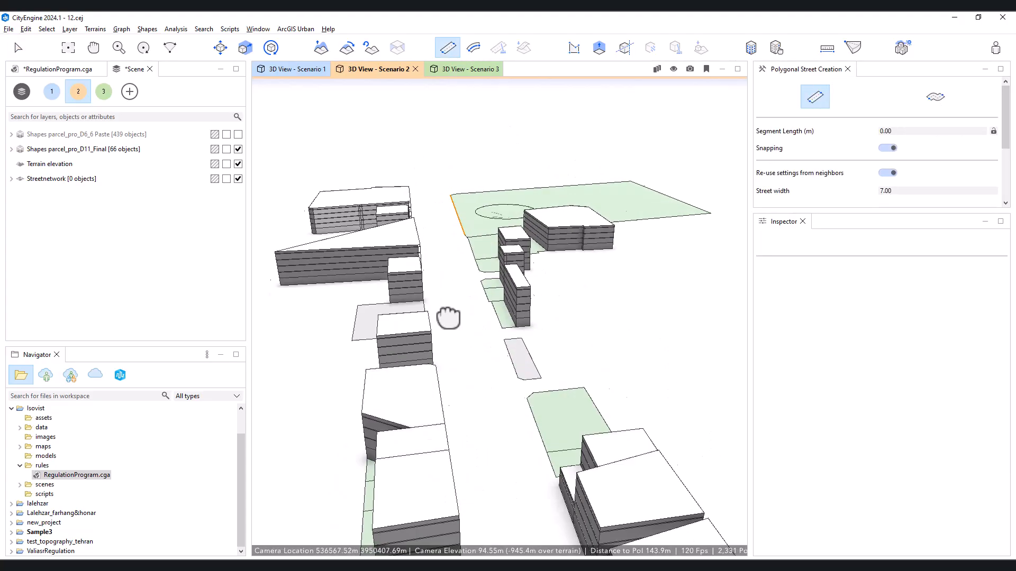
middle_drag(433, 289, 430, 338)
click(420, 218)
scroll(453, 407, down, 10)
scroll(501, 327, up, 5)
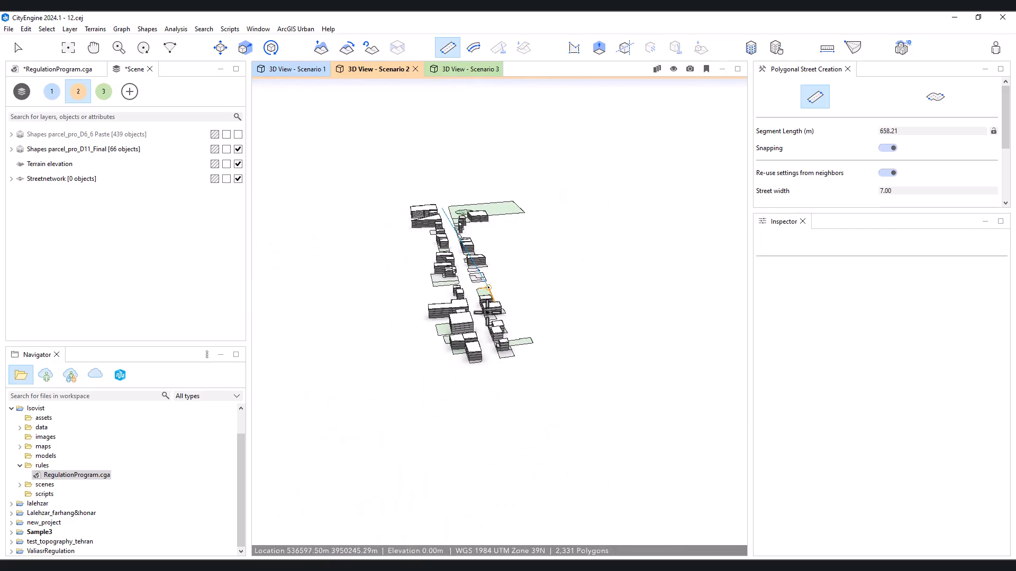
double_click(495, 465)
scroll(465, 252, up, 3)
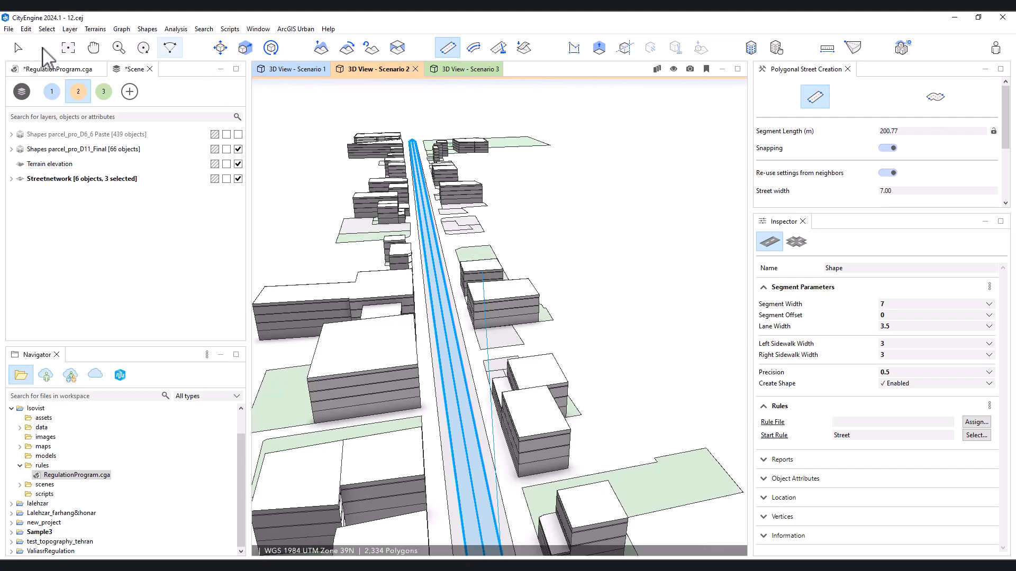
Return to the Selection tool and add the street's sidewalk area to the selected street shapes
click(18, 48)
scroll(459, 243, down, 3)
scroll(490, 341, up, 3)
middle_drag(490, 343, 471, 346)
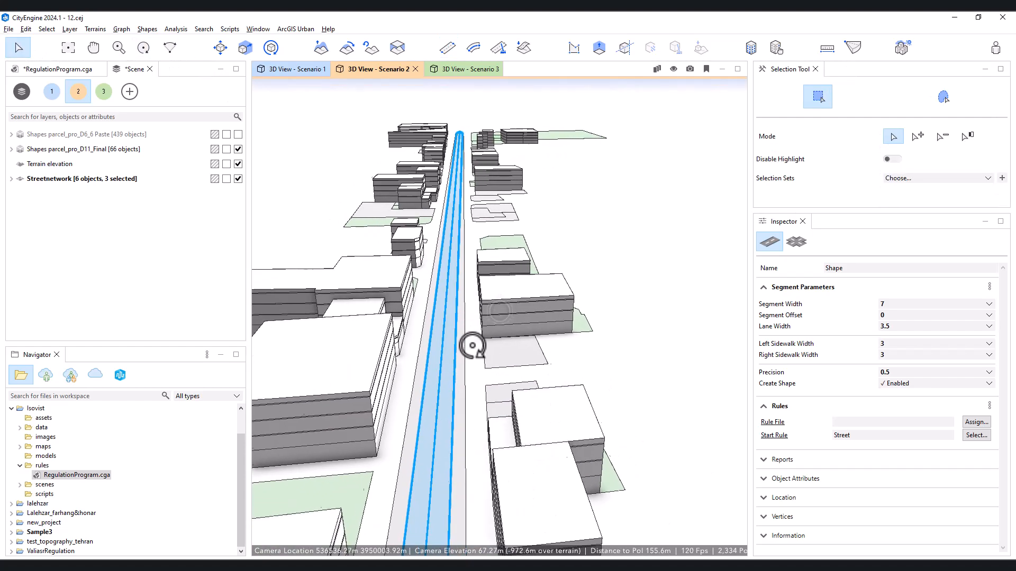
shift+click(421, 373)
scroll(465, 325, down, 3)
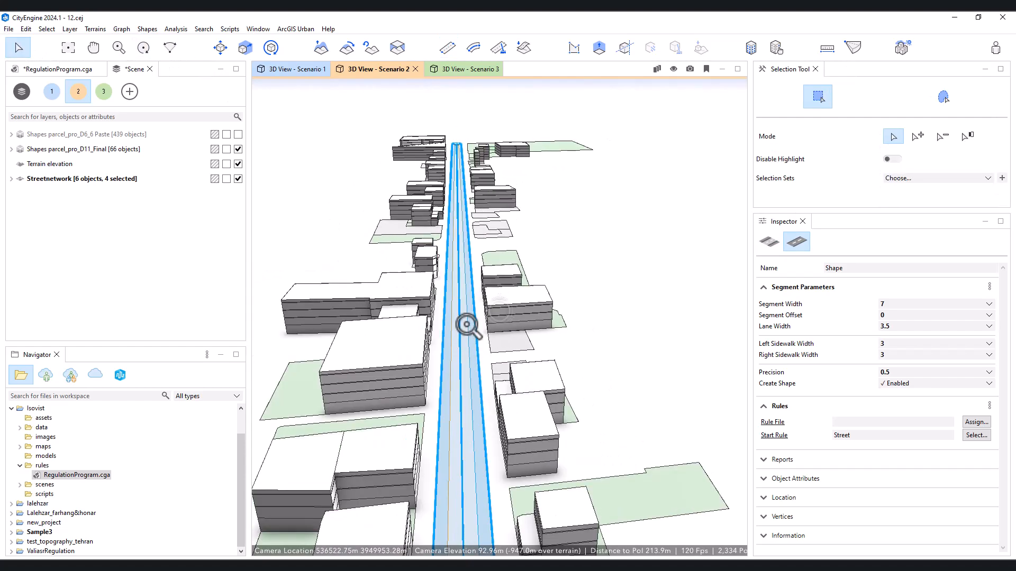
scroll(465, 325, down, 2)
scroll(490, 329, up, 4)
middle_drag(491, 333, 479, 291)
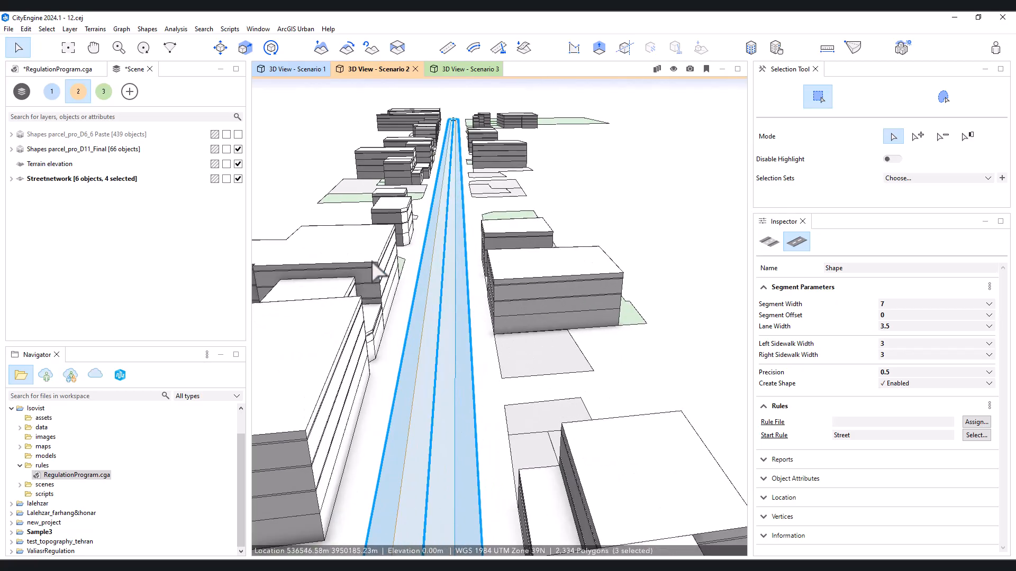
middle_drag(450, 269, 503, 337)
scroll(485, 304, down, 2)
scroll(504, 336, down, 2)
scroll(504, 337, down, 2)
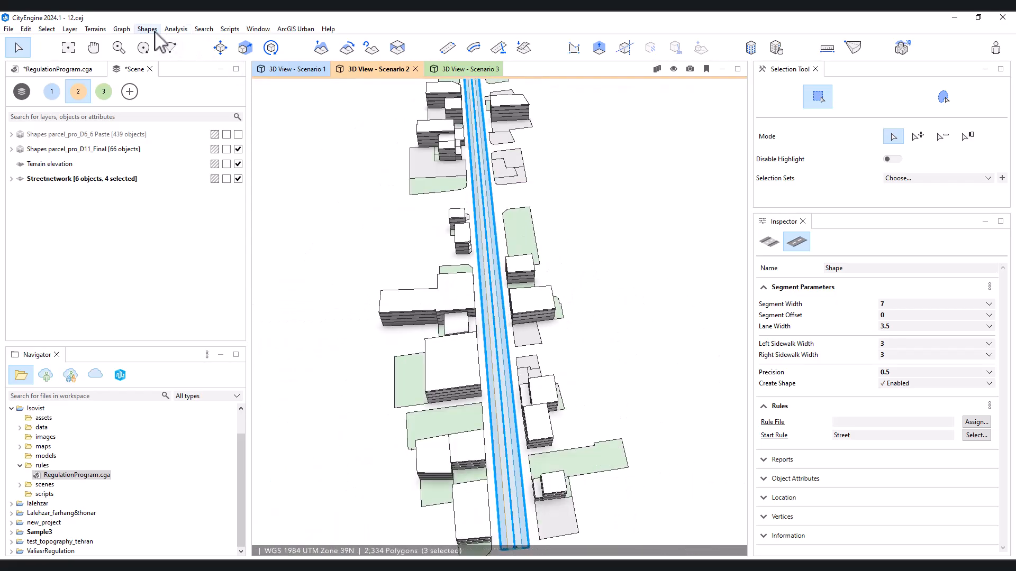
click(122, 29)
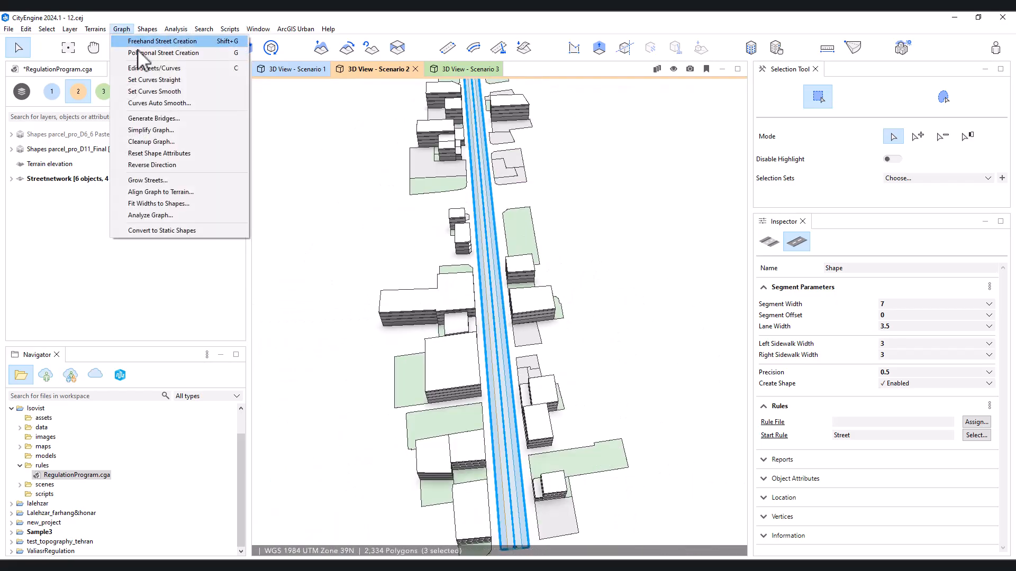
click(159, 38)
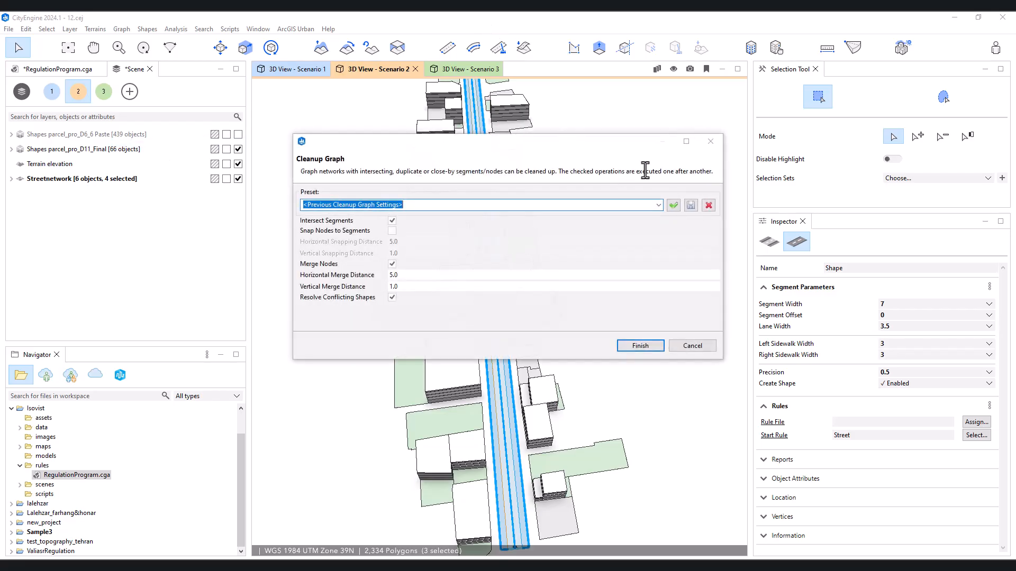
click(710, 141)
Fit the selected street's widths to the surrounding shapes with Sidewalk Scale set to Do Not Change
click(125, 29)
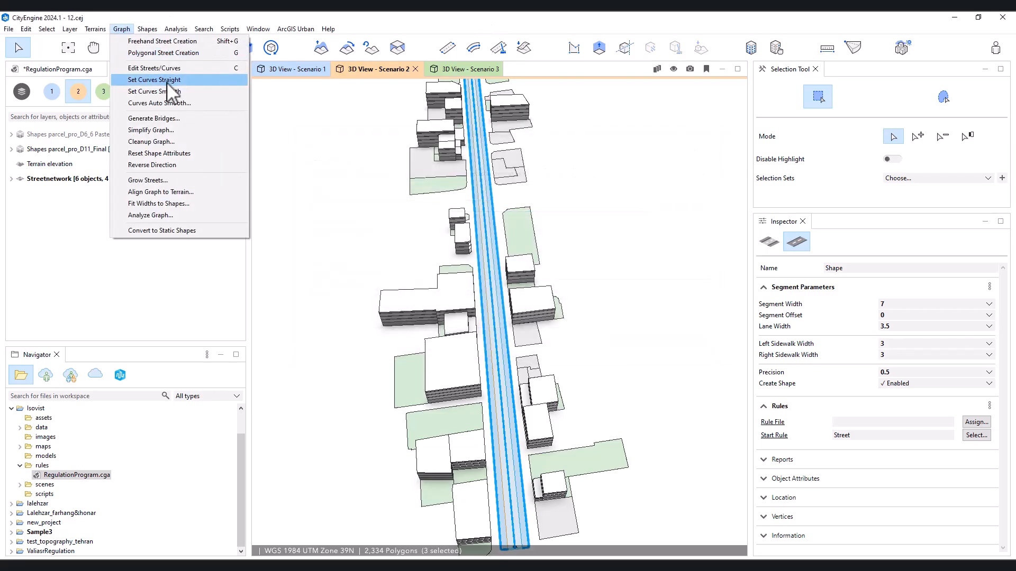
click(177, 206)
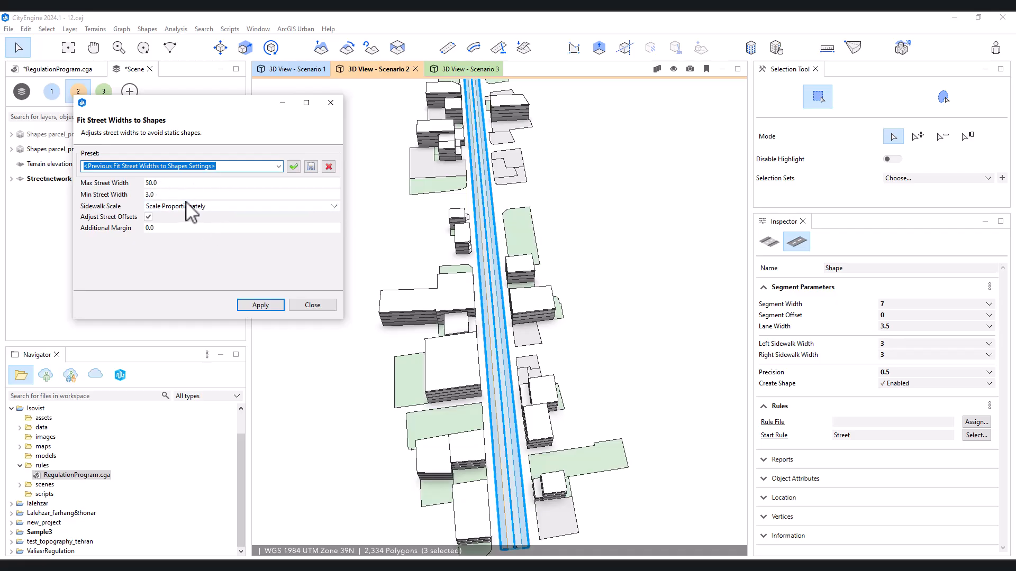
click(203, 206)
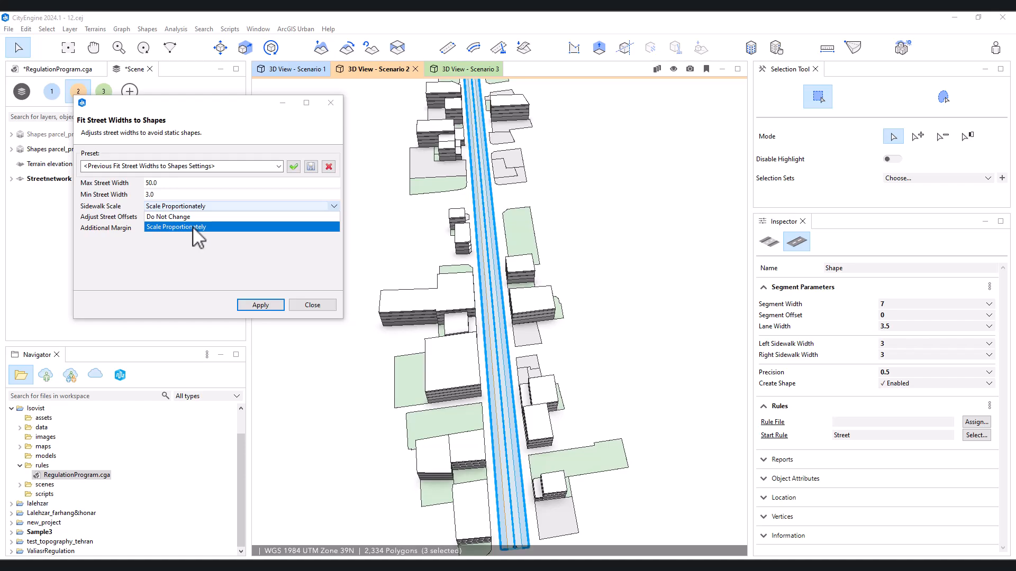
click(209, 244)
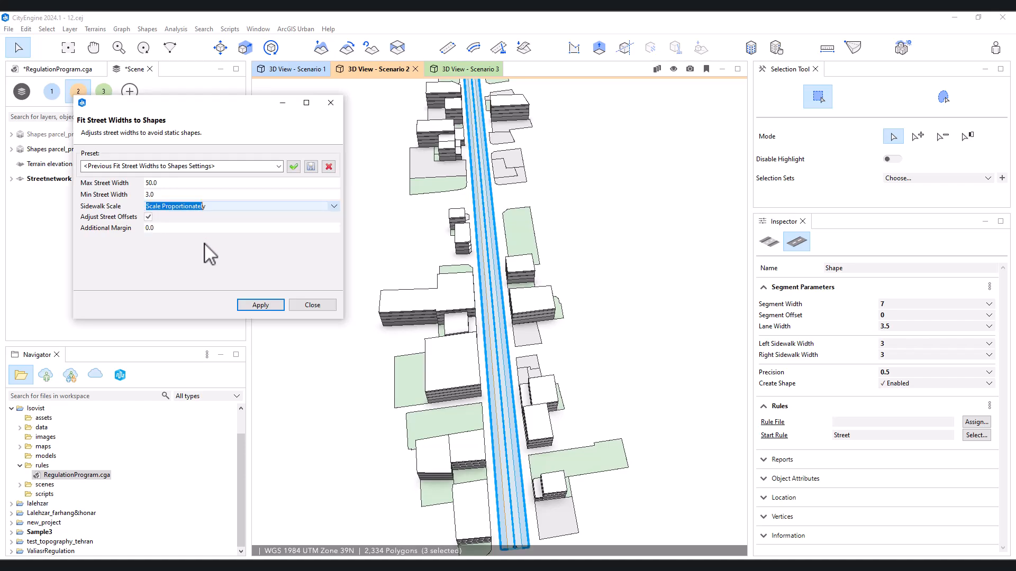
scroll(503, 296, up, 5)
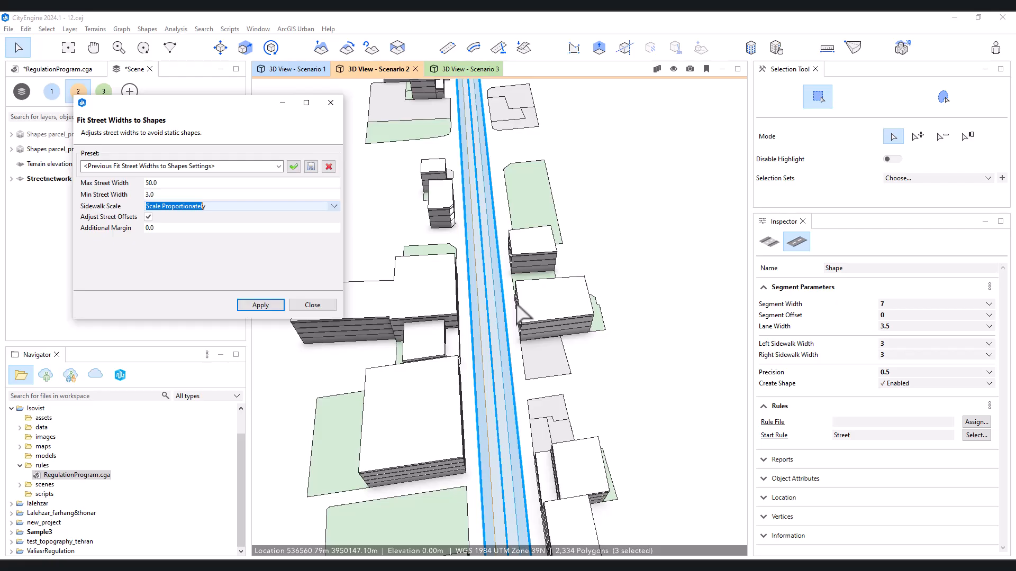
click(307, 206)
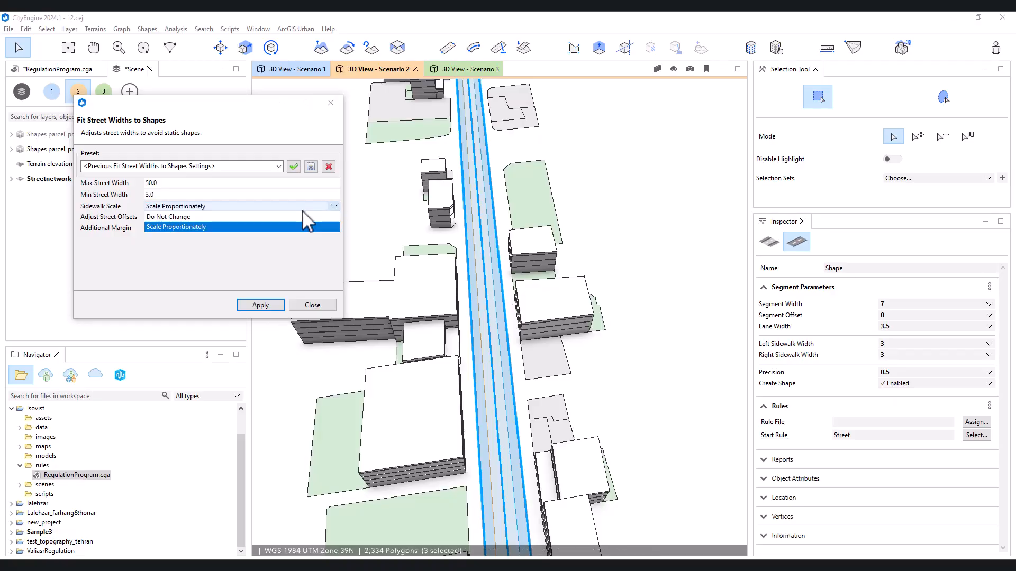
click(242, 217)
click(259, 306)
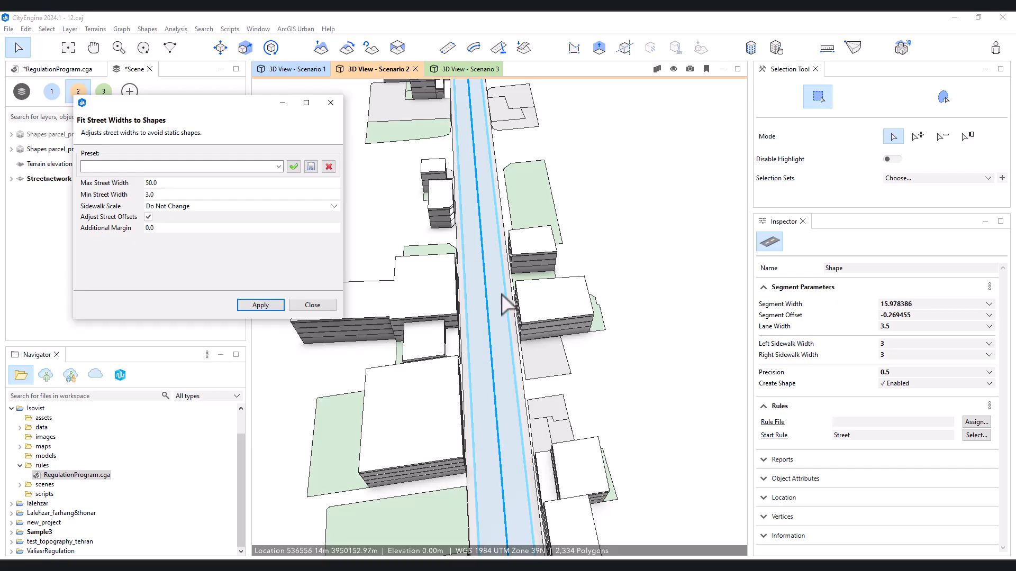
Check the fitted street edges against the adjacent parcels, close the width-fitting dialog and undo the fitting
scroll(505, 344, up, 5)
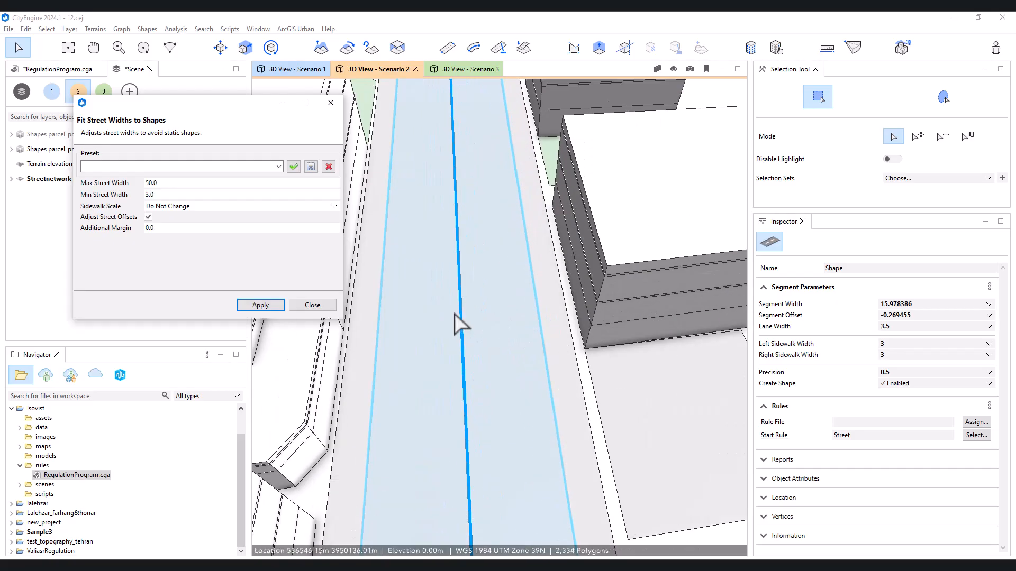
scroll(464, 307, down, 3)
scroll(476, 238, up, 4)
scroll(599, 313, up, 3)
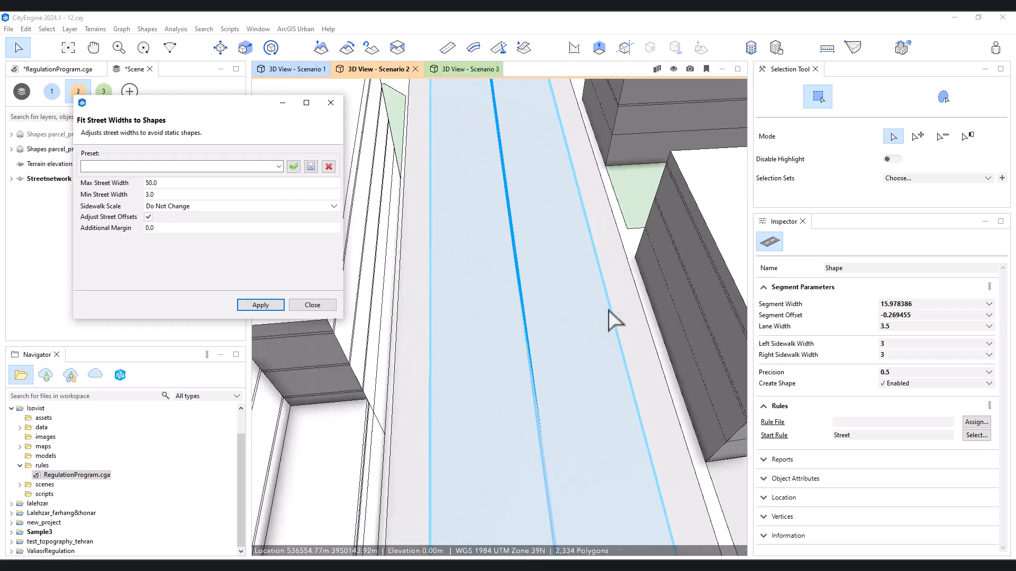
scroll(608, 304, down, 4)
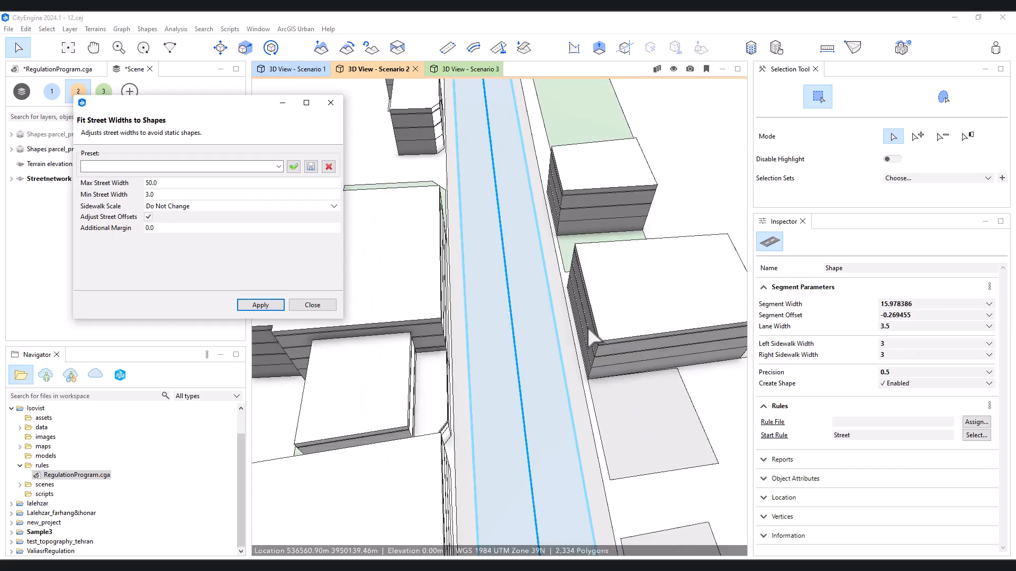
click(535, 279)
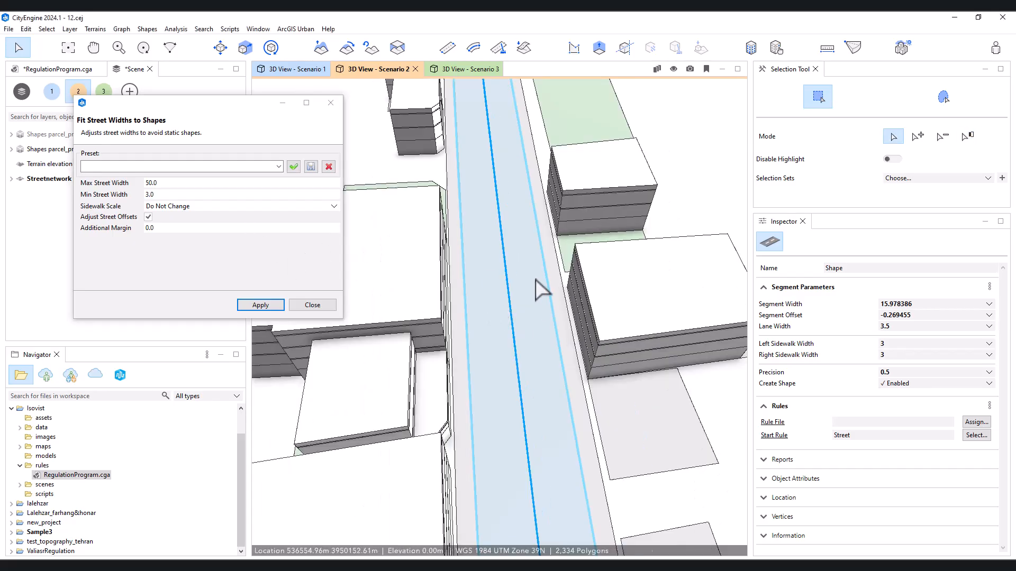
click(313, 304)
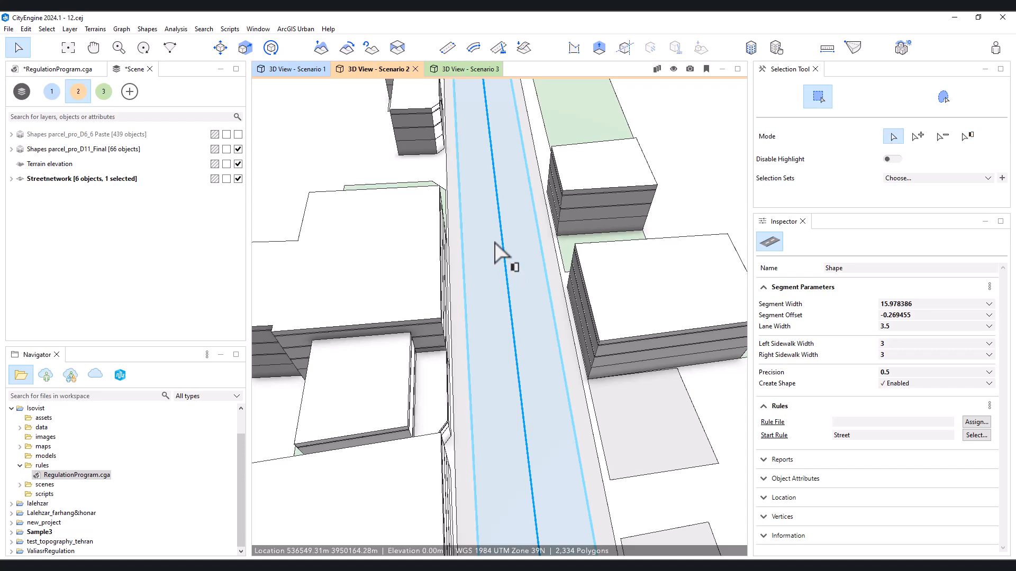
scroll(496, 245, down, 3)
scroll(514, 265, up, 3)
key(ctrl+z)
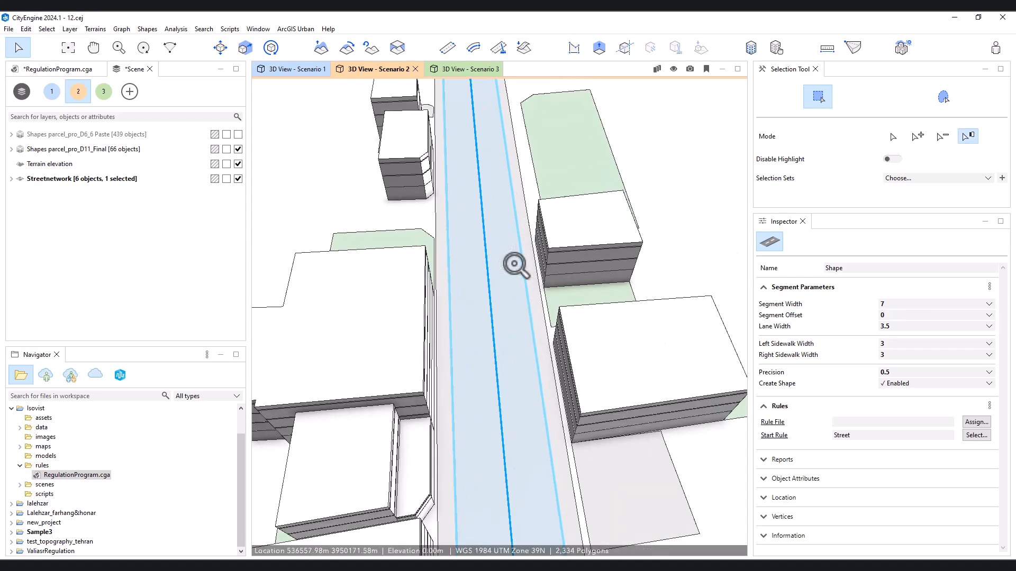
Fit the street's widths to the surrounding shapes with Sidewalk Scale set to Scale Proportionately, and clear the selection
click(122, 29)
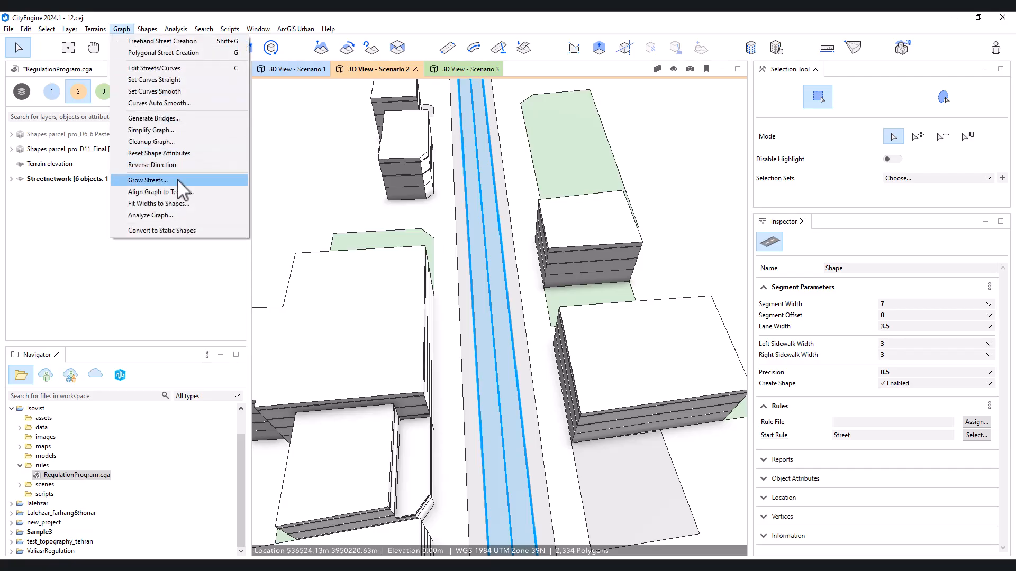
click(159, 204)
click(191, 206)
click(186, 227)
click(260, 305)
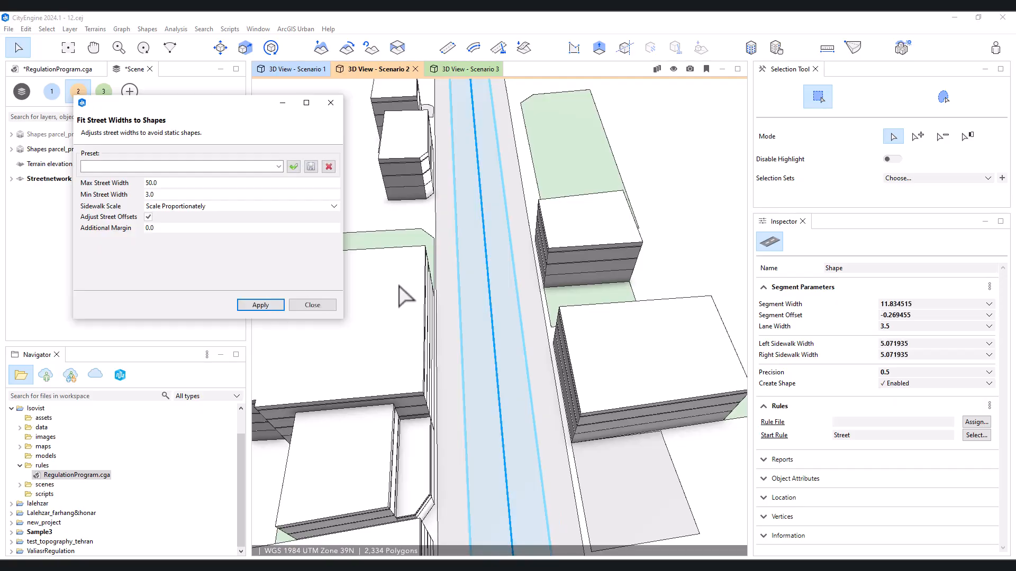
click(330, 103)
alt+drag(526, 363, 500, 363)
click(561, 222)
Select the street and both its sidewalks at the end opposite the cylinder
scroll(474, 344, down, 4)
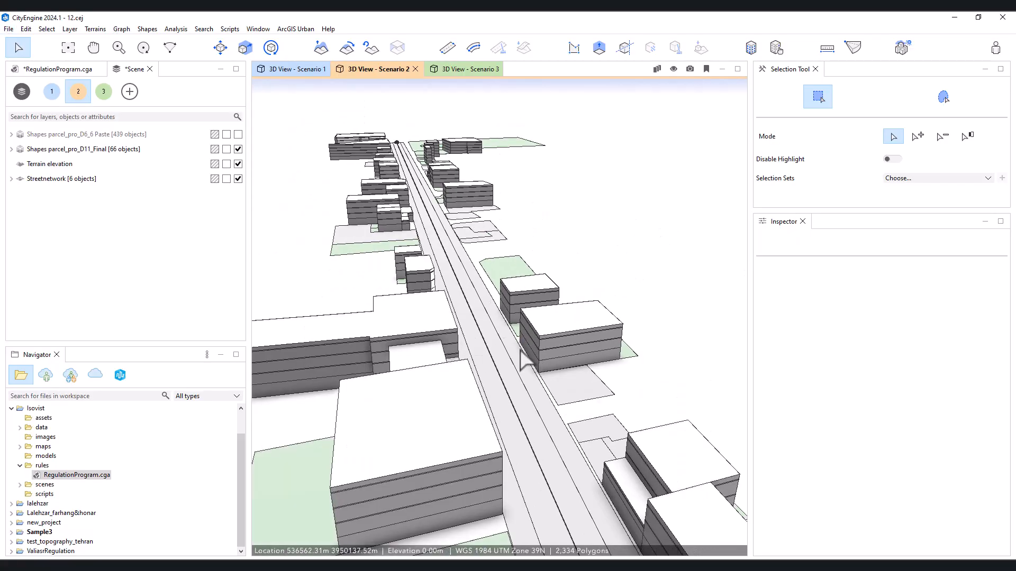
alt+middle_drag(532, 367, 438, 251)
scroll(439, 262, down, 5)
scroll(439, 262, down, 1)
alt+drag(471, 318, 292, 295)
scroll(489, 386, up, 8)
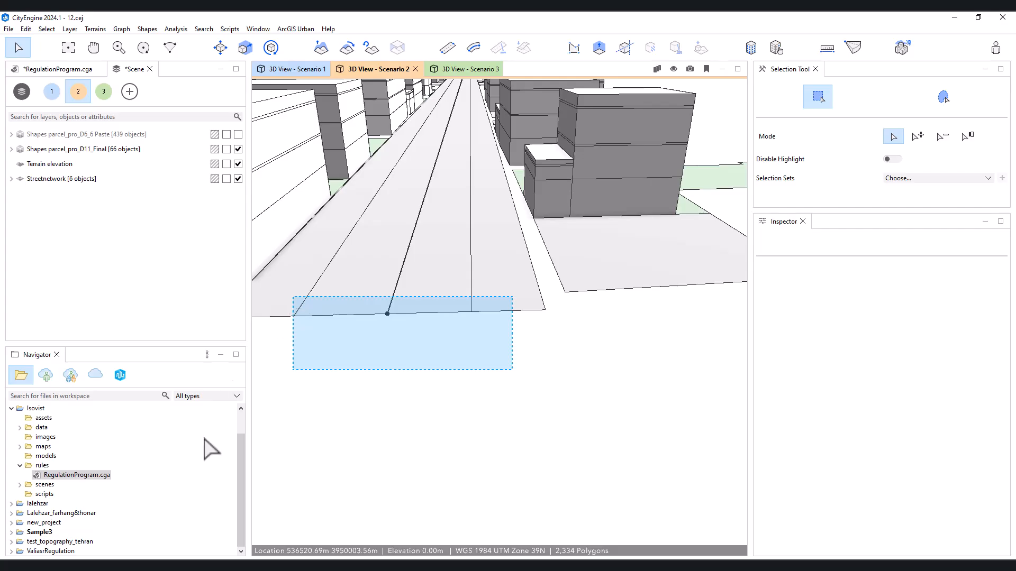
Assign Complete_Street_Simple.cga from the Complete_Street_Rule project to the selected street shapes, choosing Street as start rule for shapes with an invalid one
scroll(122, 478, up, 1)
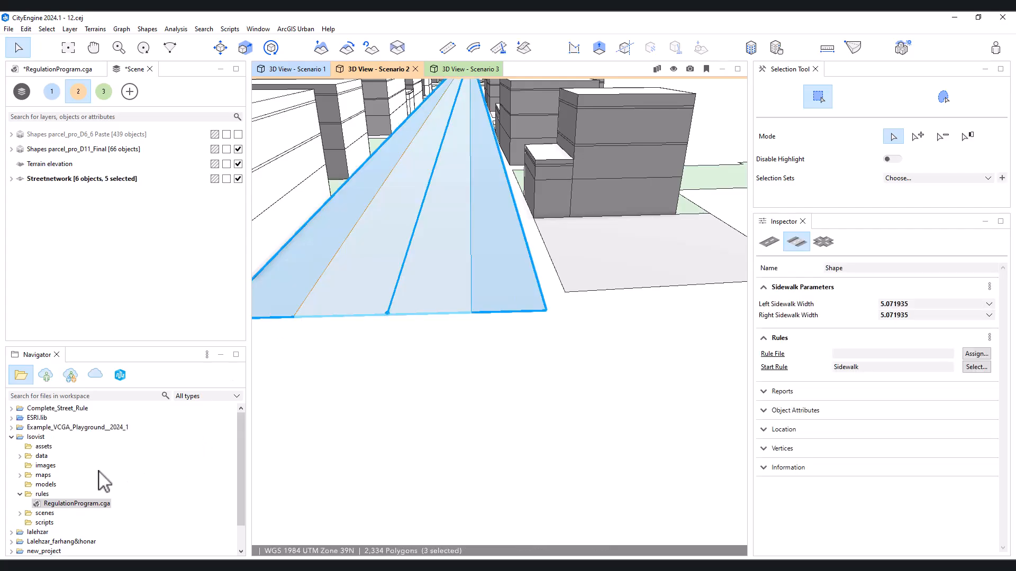
click(11, 408)
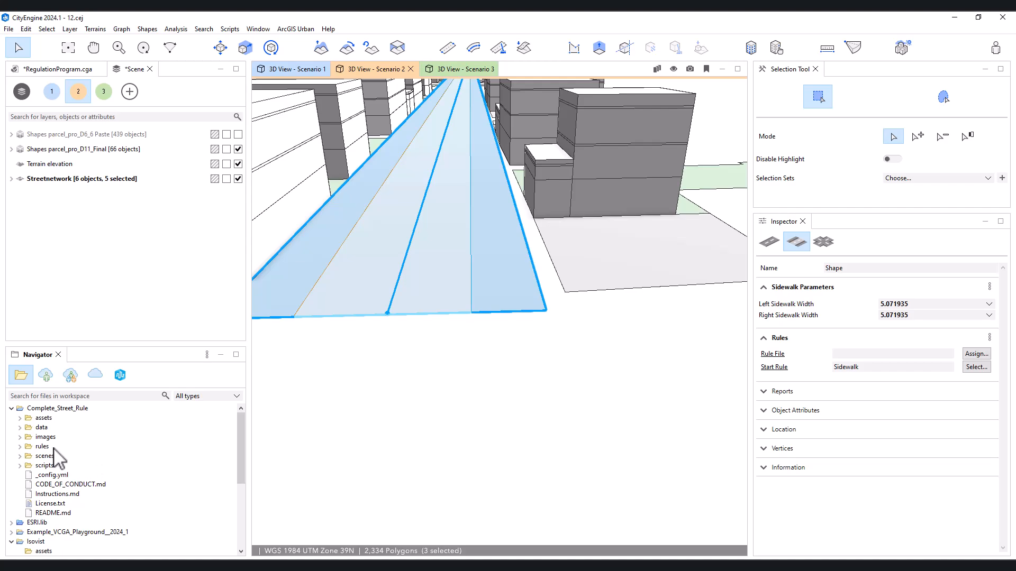
click(21, 447)
scroll(37, 460, down, 1)
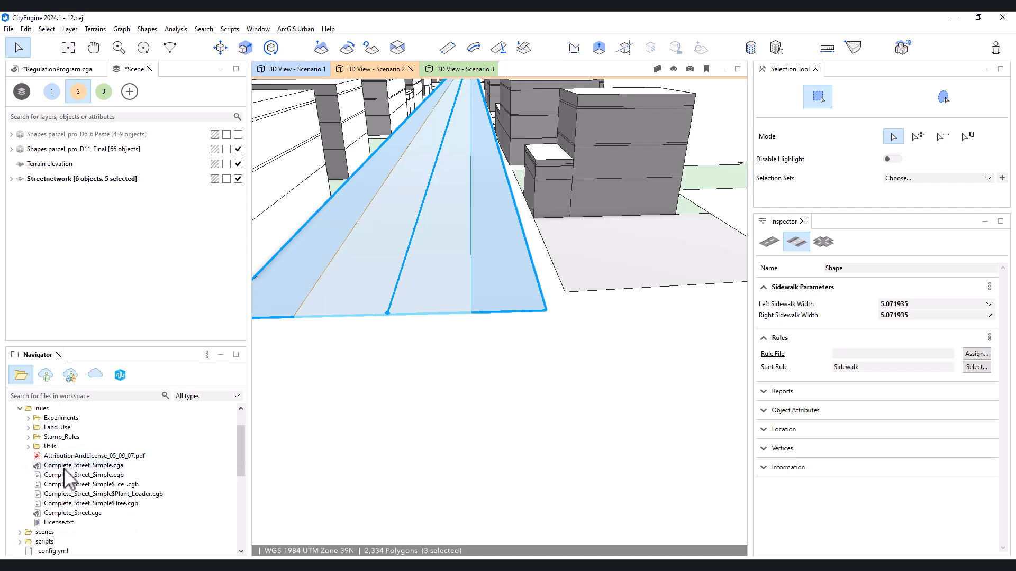
drag(59, 469, 401, 309)
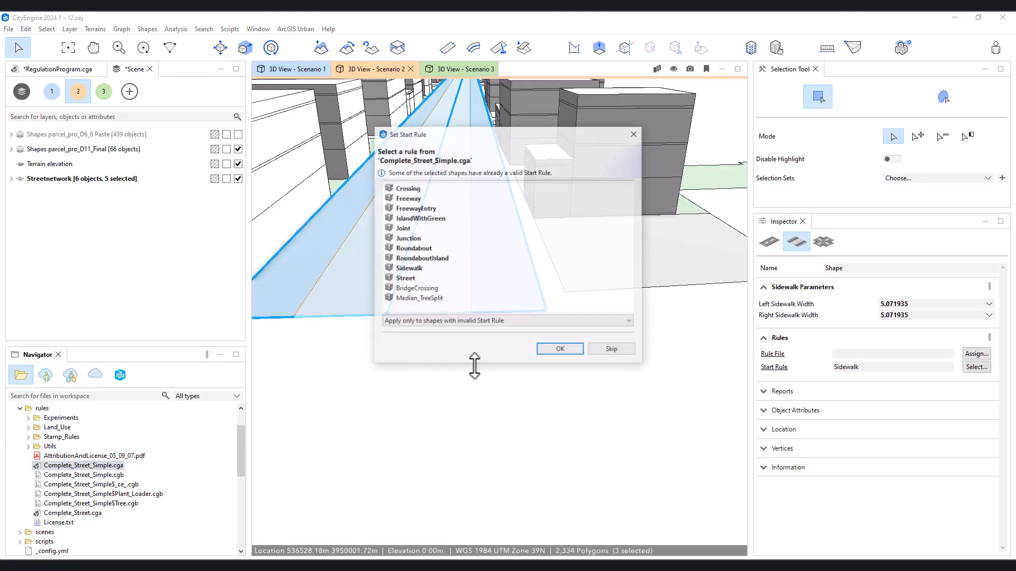
click(410, 279)
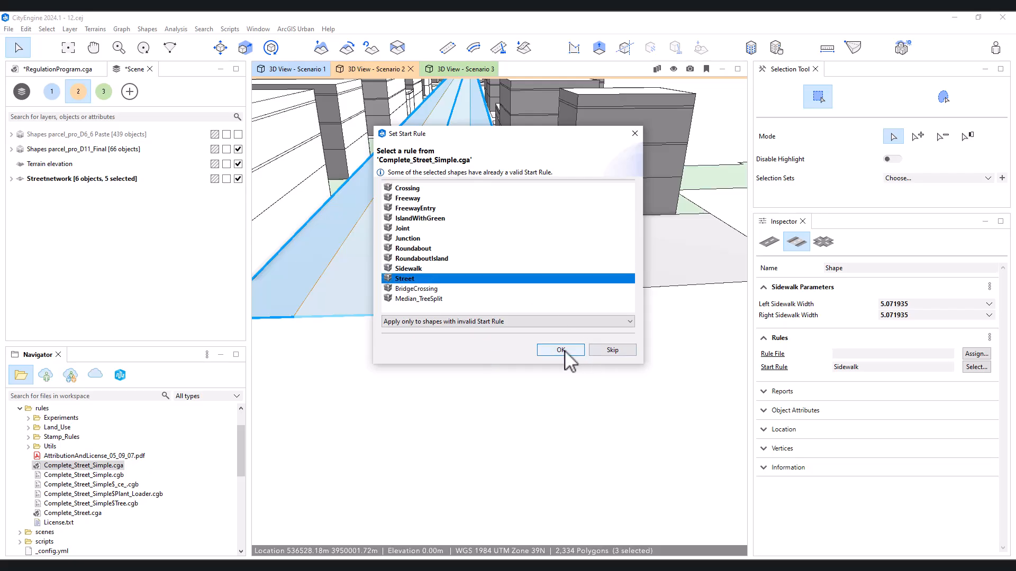
click(560, 350)
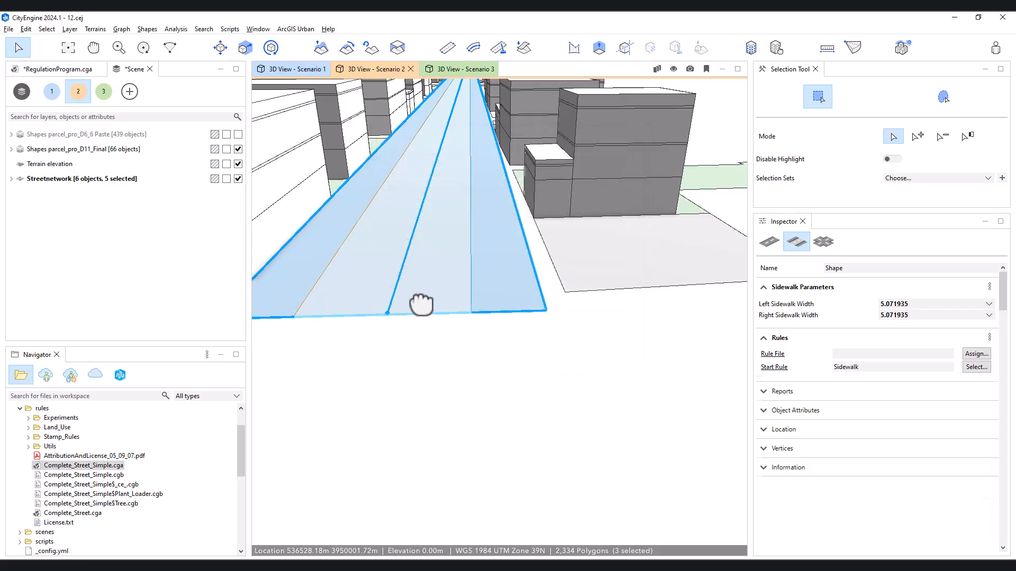
Examine the generated road surface, crosswalk and sidewalks, and clear the street selection
scroll(476, 347, up, 2)
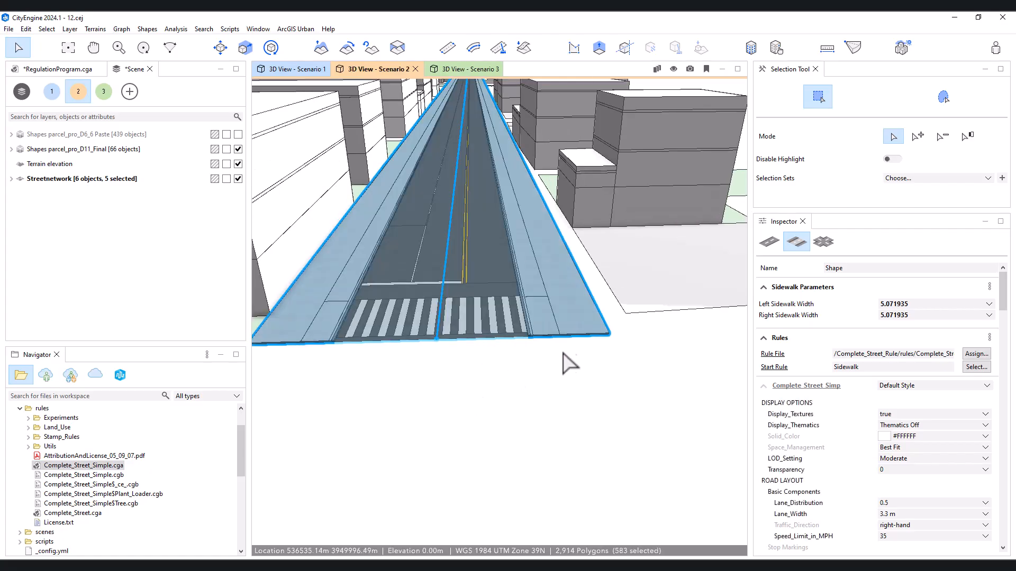
scroll(414, 212, up, 2)
scroll(517, 208, up, 4)
scroll(457, 243, down, 10)
scroll(463, 231, up, 6)
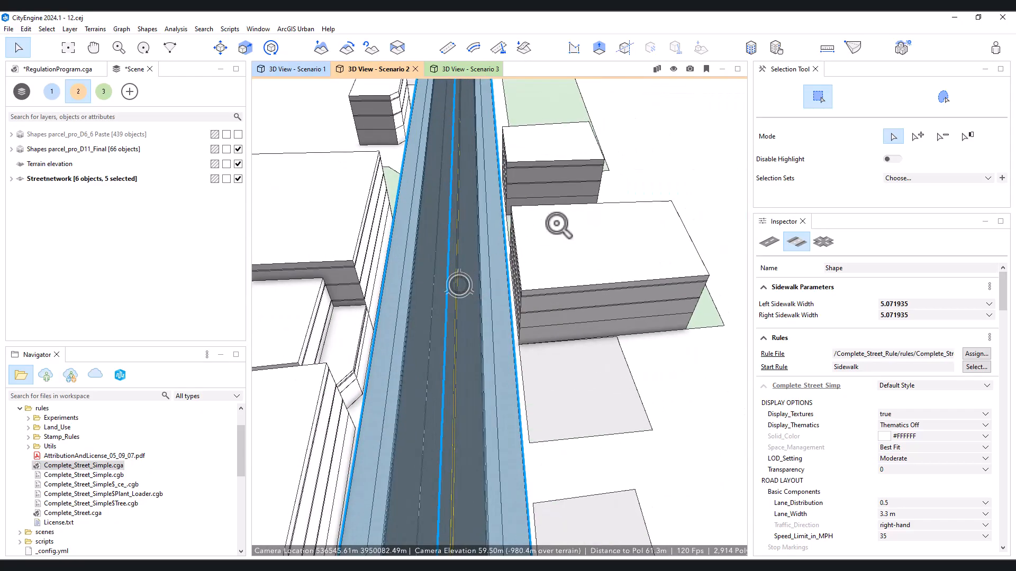
click(661, 160)
scroll(682, 142, down, 4)
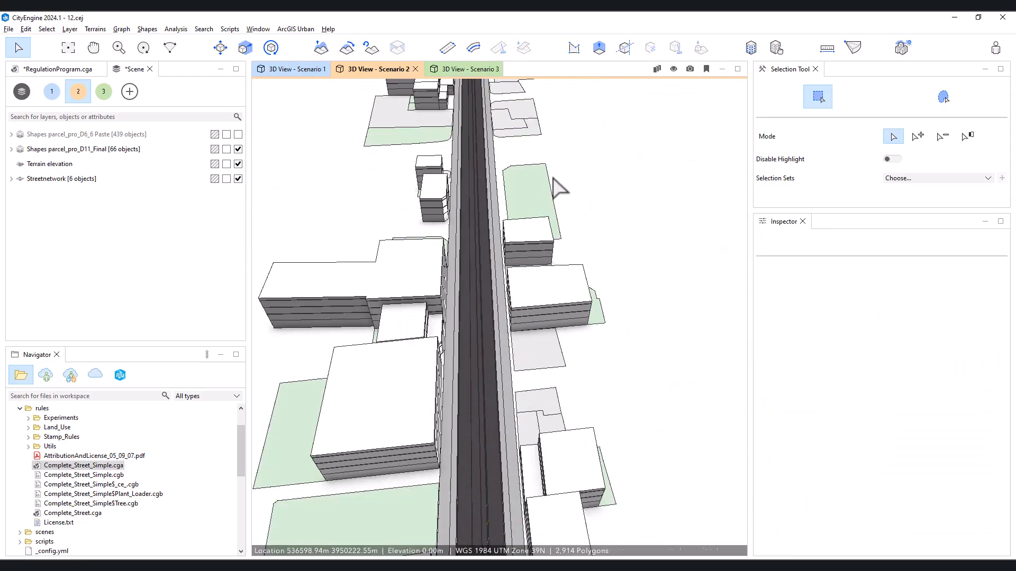
Review the finished street along its length between the building rows, up to the cylinder end
middle_drag(553, 180, 595, 498)
scroll(483, 183, up, 5)
alt+drag(444, 240, 439, 204)
middle_drag(409, 206, 490, 490)
scroll(349, 219, up, 3)
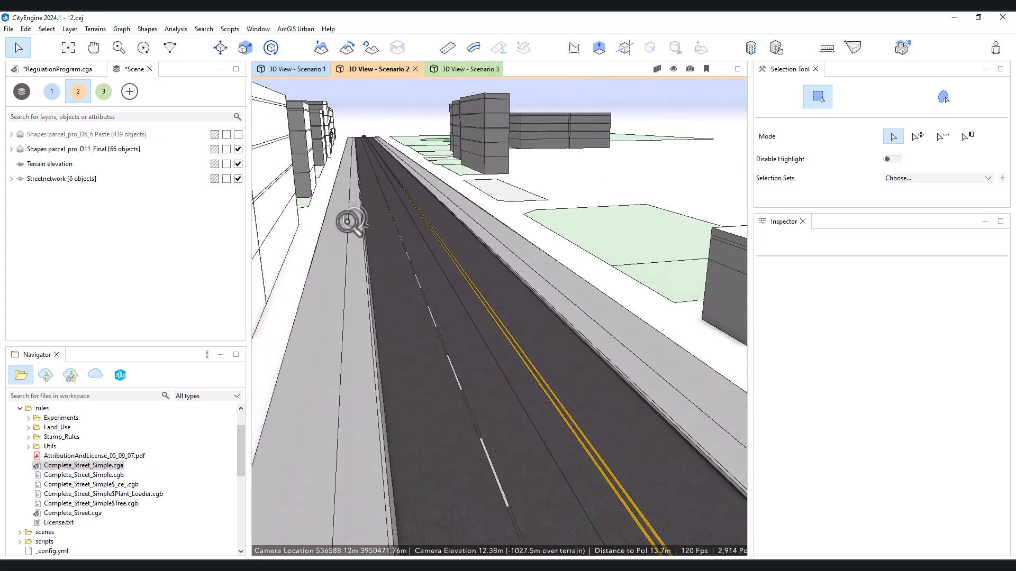
scroll(350, 215, down, 4)
middle_drag(472, 265, 467, 231)
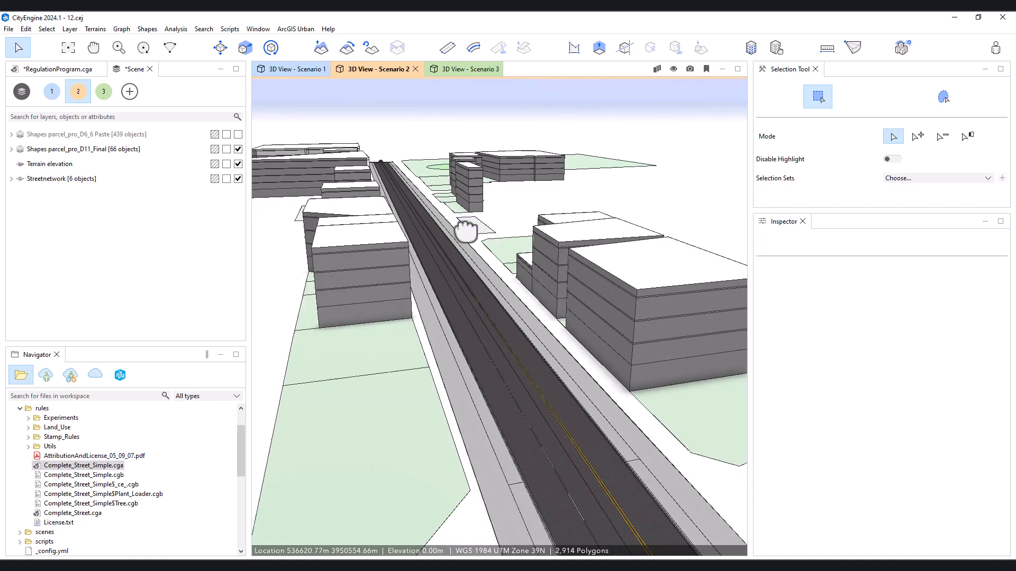
alt+drag(467, 232, 442, 213)
scroll(465, 290, down, 5)
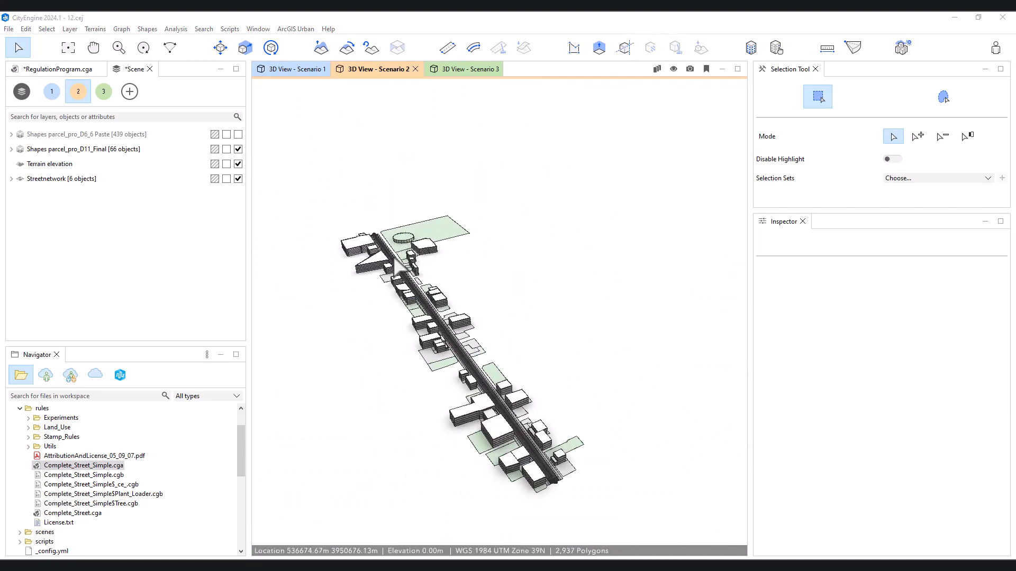
scroll(410, 259, up, 5)
alt+drag(476, 272, 402, 282)
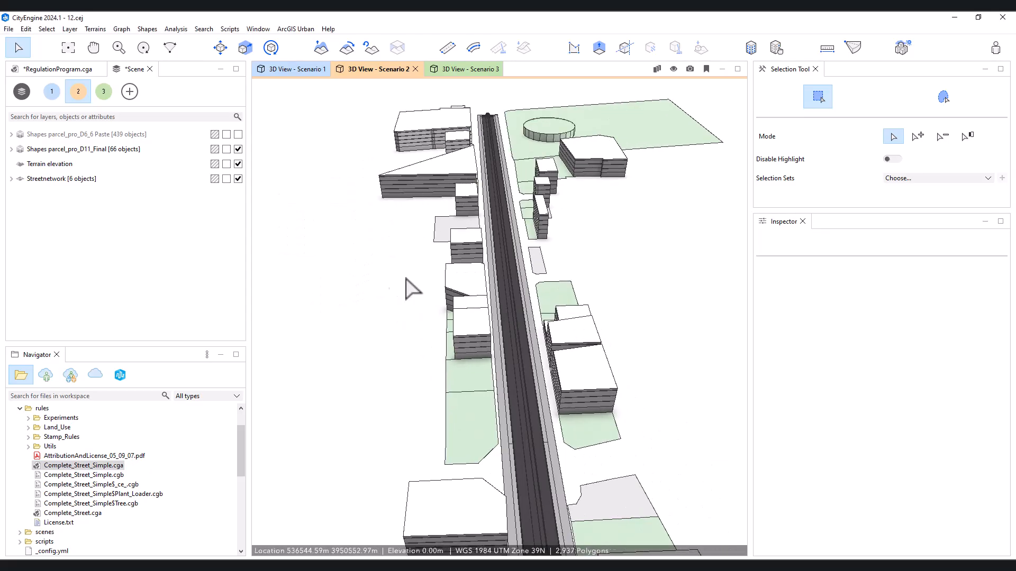
Start viewshed creation and frame the street's end near the cylinder
click(853, 49)
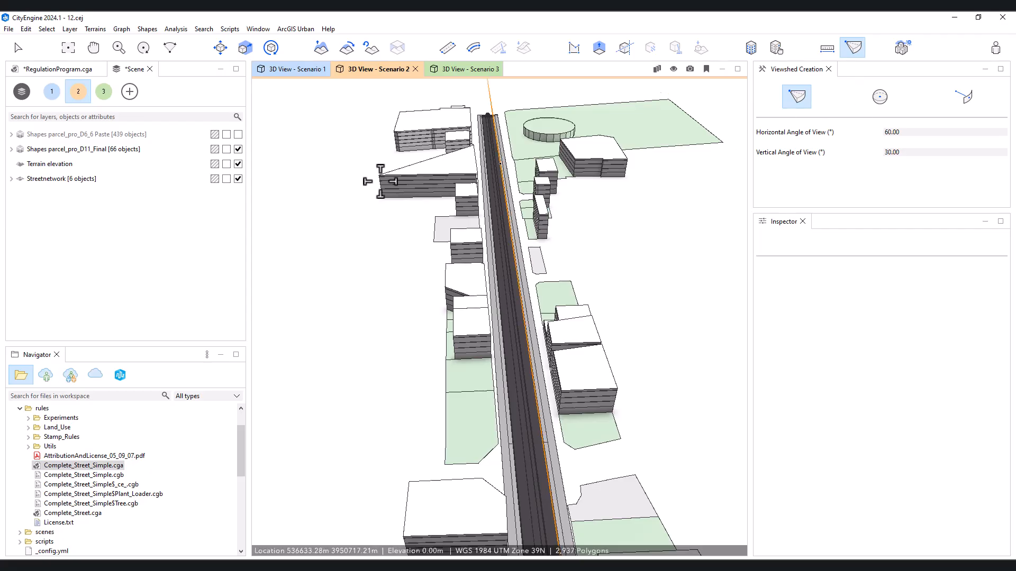
scroll(370, 181, up, 3)
middle_drag(593, 154, 512, 201)
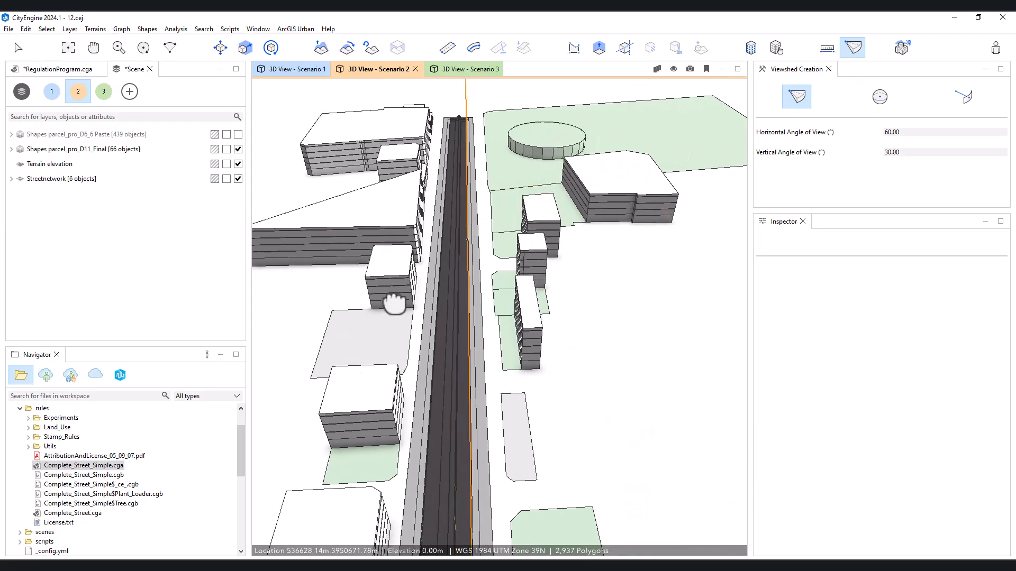
Collapse the rules folder and the Complete_Street_Rule project in the workspace file tree
scroll(99, 481, up, 2)
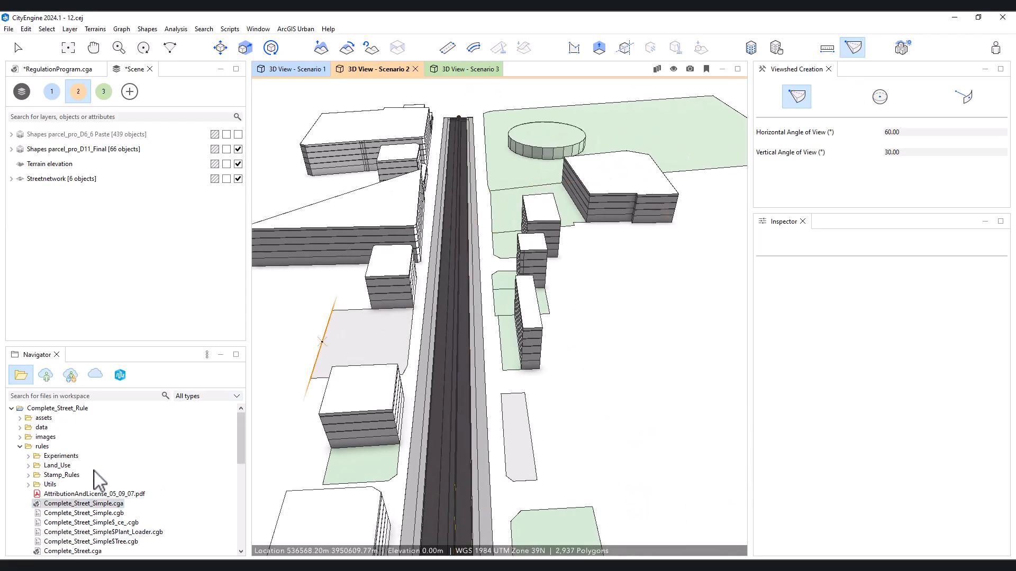
scroll(62, 445, down, 6)
scroll(63, 452, up, 6)
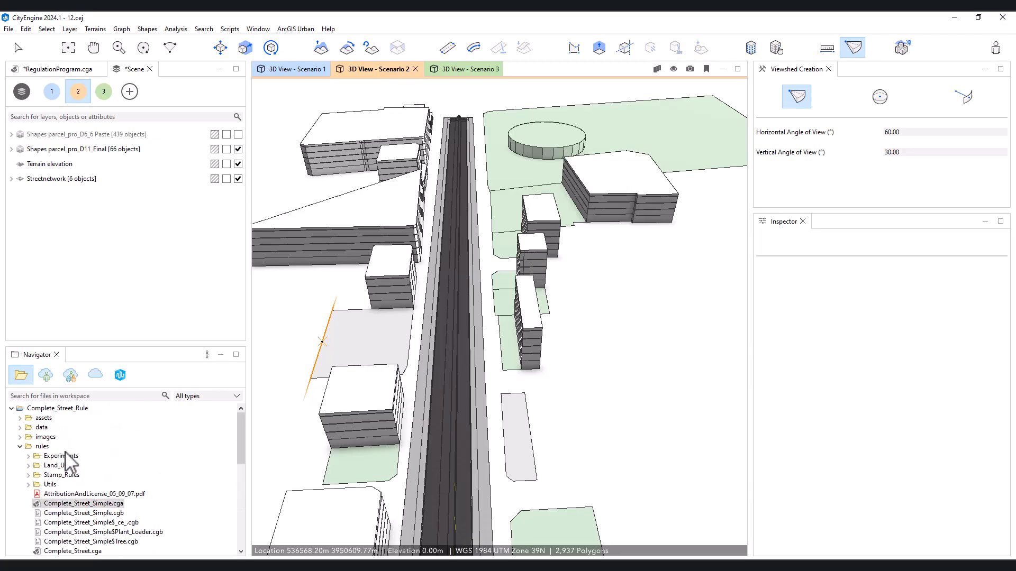
click(20, 446)
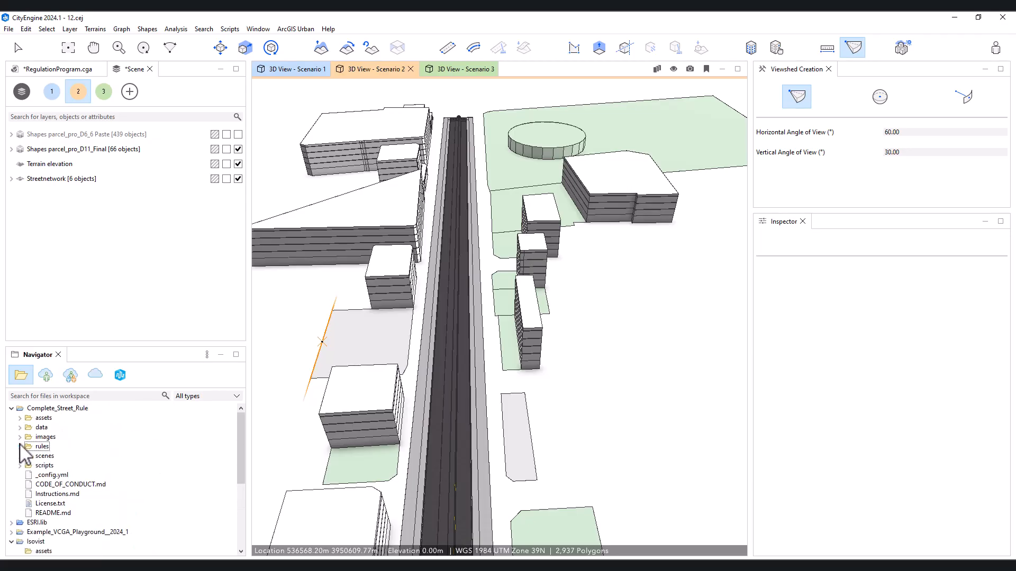
click(11, 408)
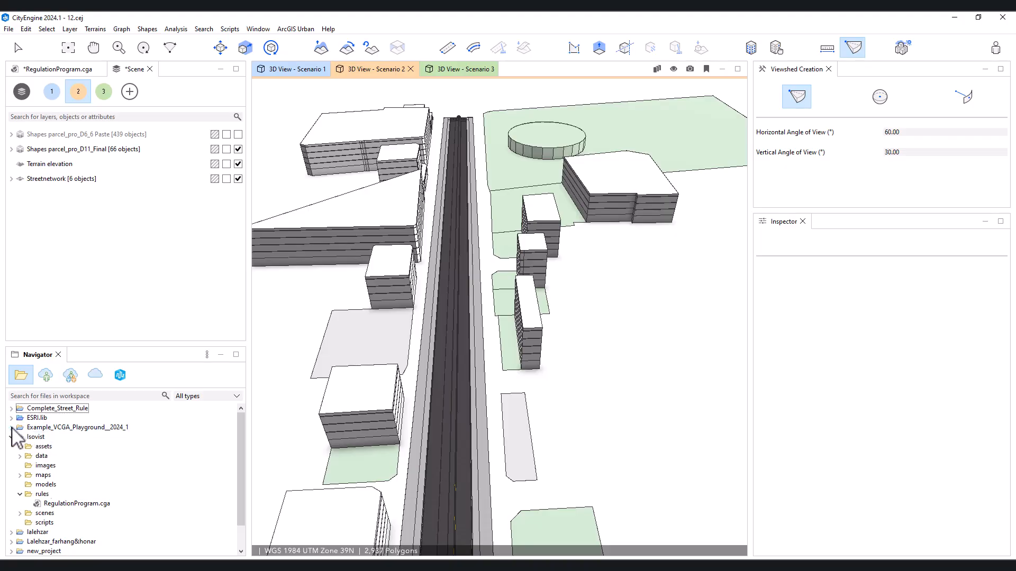
Place casual3.obj from the People_by_lowpolygon3d_com assets of Example_VCGA_Playground__2024_1 on the sidewalk at the street end away from the cylinder
click(11, 427)
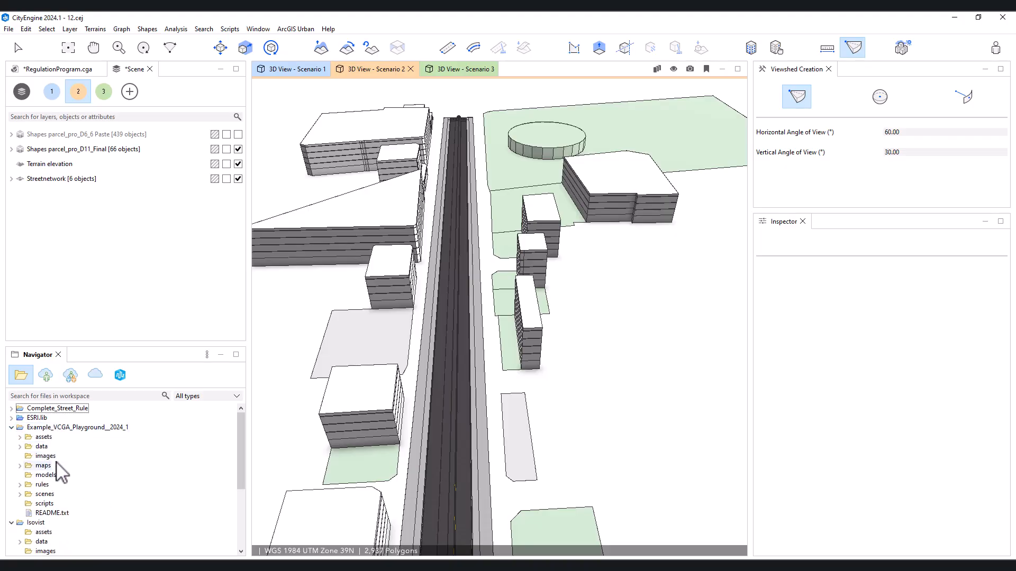
click(19, 437)
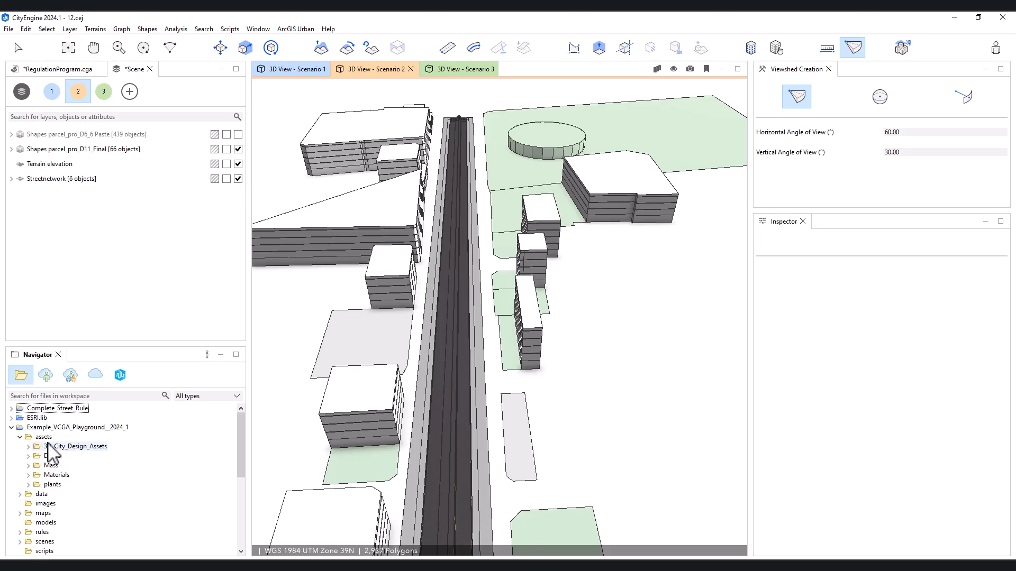
click(29, 446)
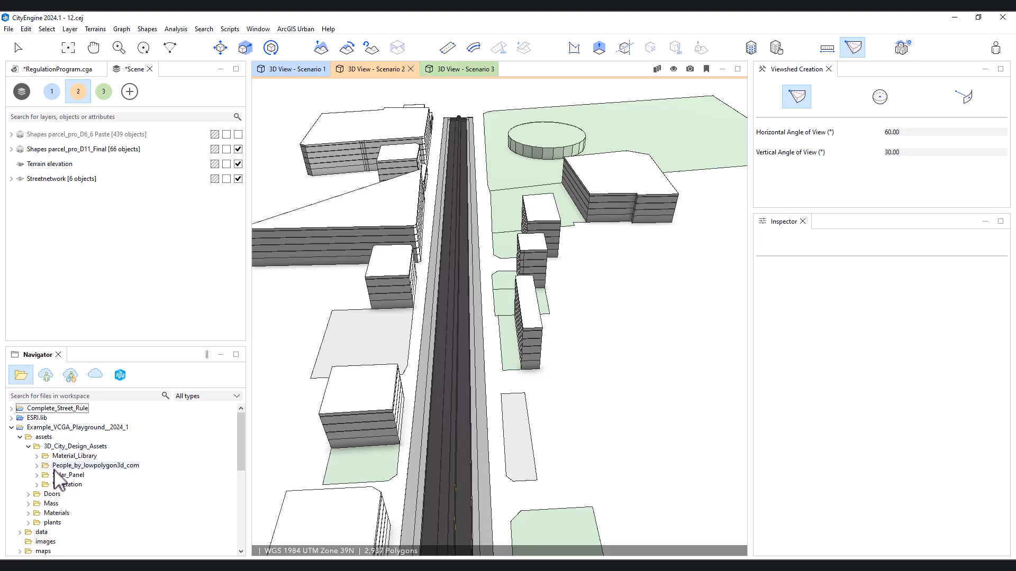
click(37, 466)
scroll(47, 462, down, 1)
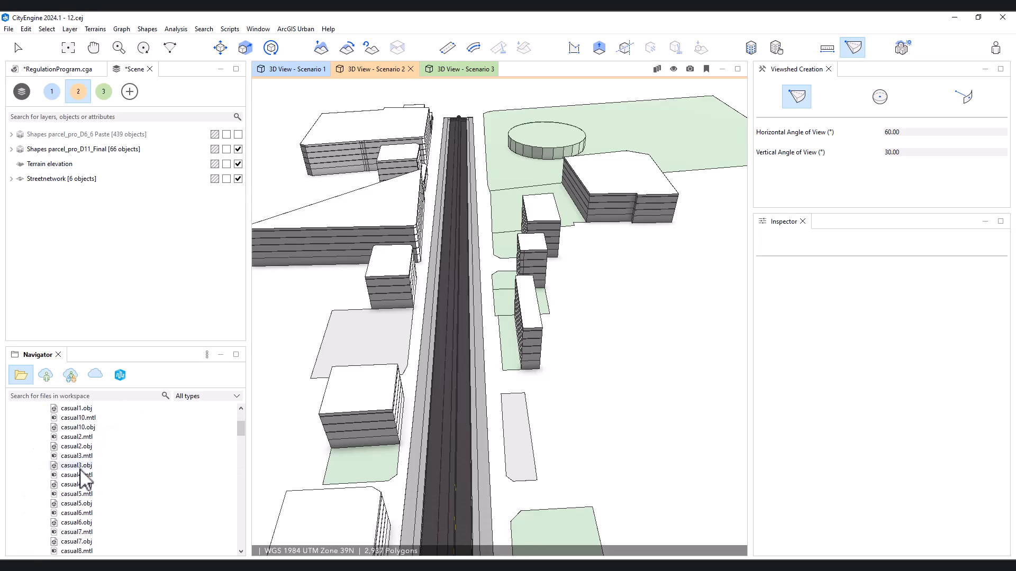
drag(75, 467, 412, 449)
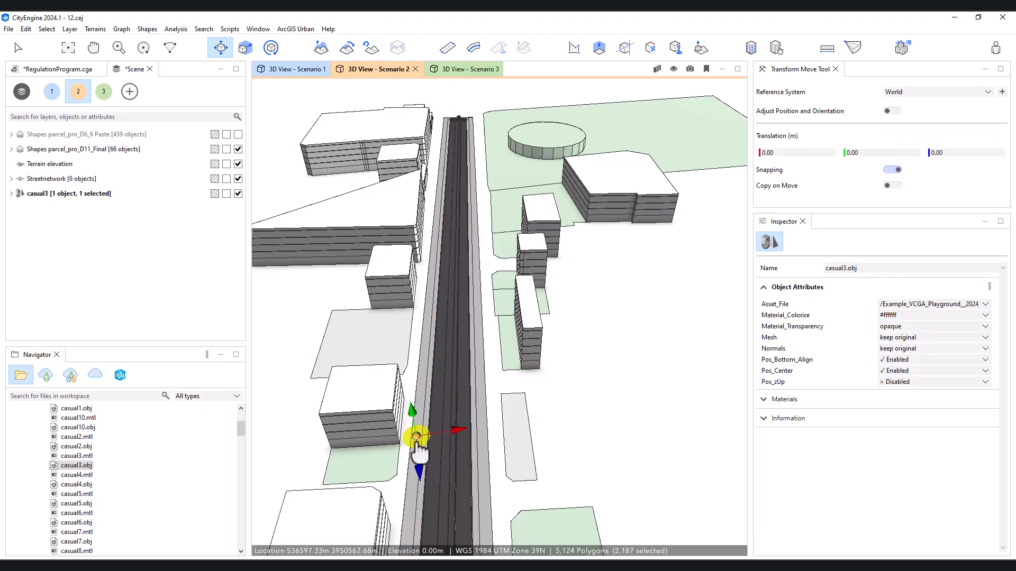
scroll(418, 437, up, 10)
scroll(490, 323, down, 5)
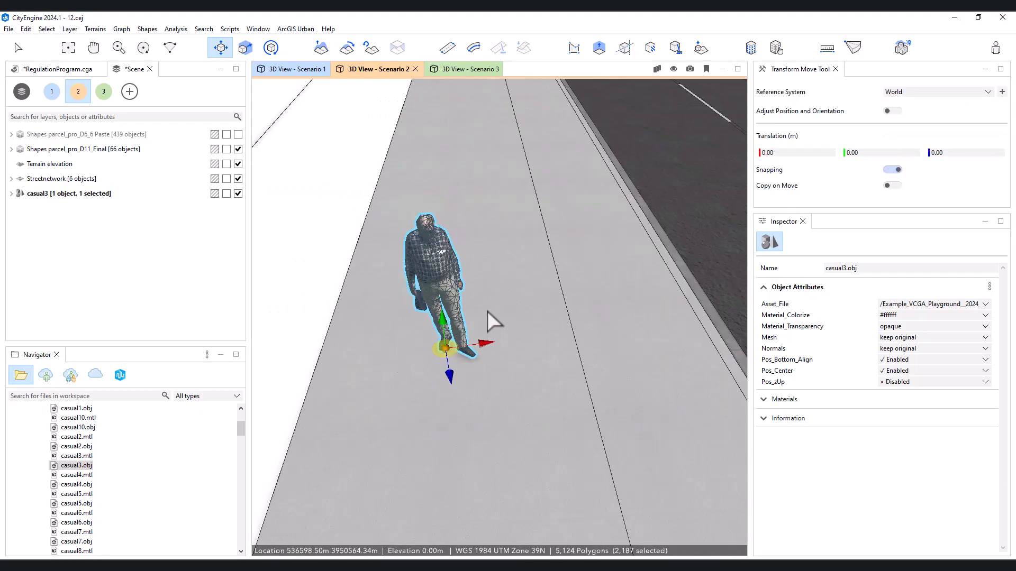
Rotate the placed person about 150° around the vertical axis to face along the street toward the cylinder
scroll(497, 323, down, 3)
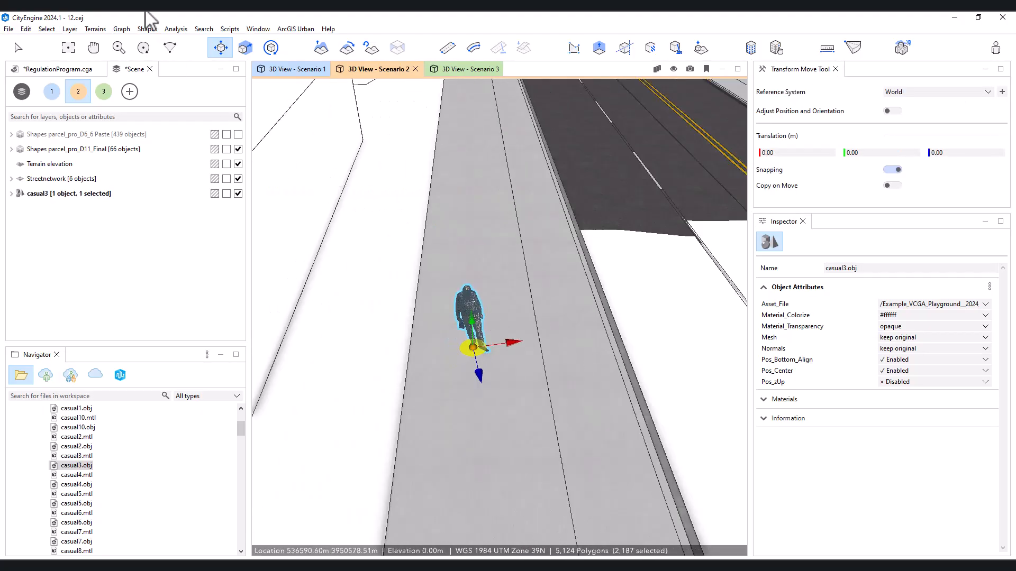
click(271, 47)
alt+drag(458, 406, 630, 320)
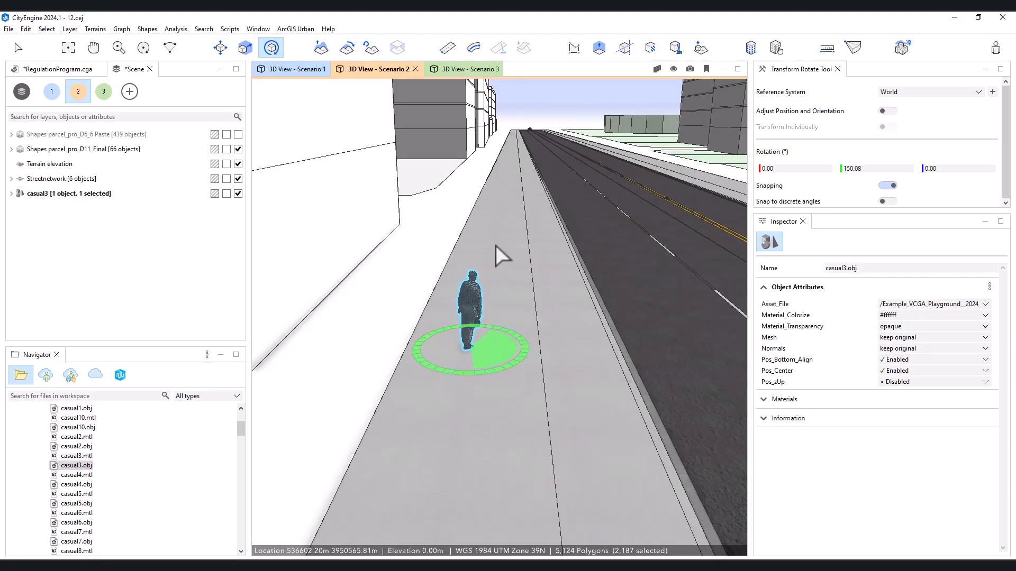
scroll(498, 245, down, 3)
scroll(519, 254, down, 3)
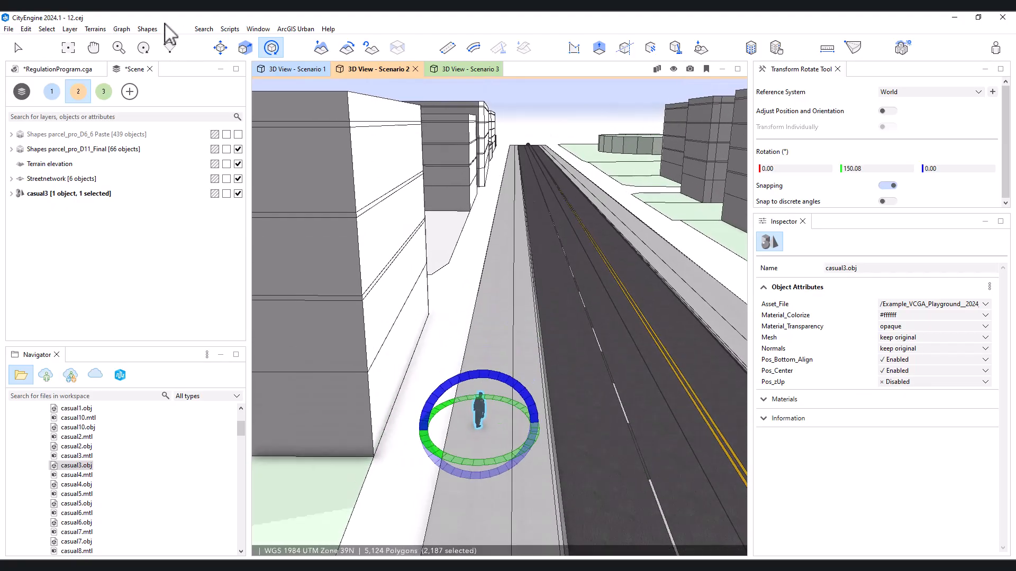
Create a viewshed with its observer point at the person's head and its target on the near side of the cylinder
click(18, 48)
click(853, 48)
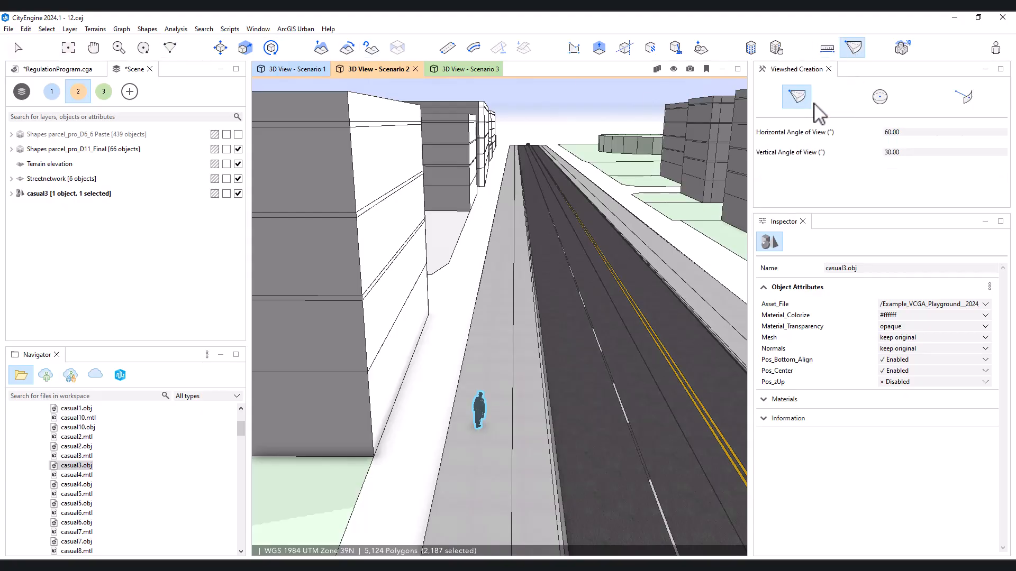
scroll(442, 417, up, 10)
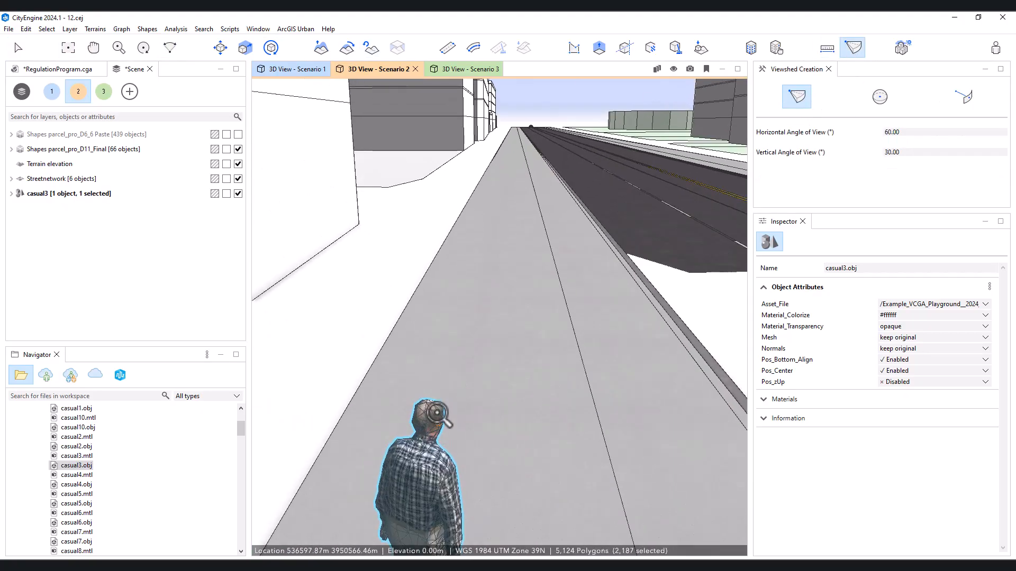
click(432, 412)
middle_drag(619, 188, 529, 319)
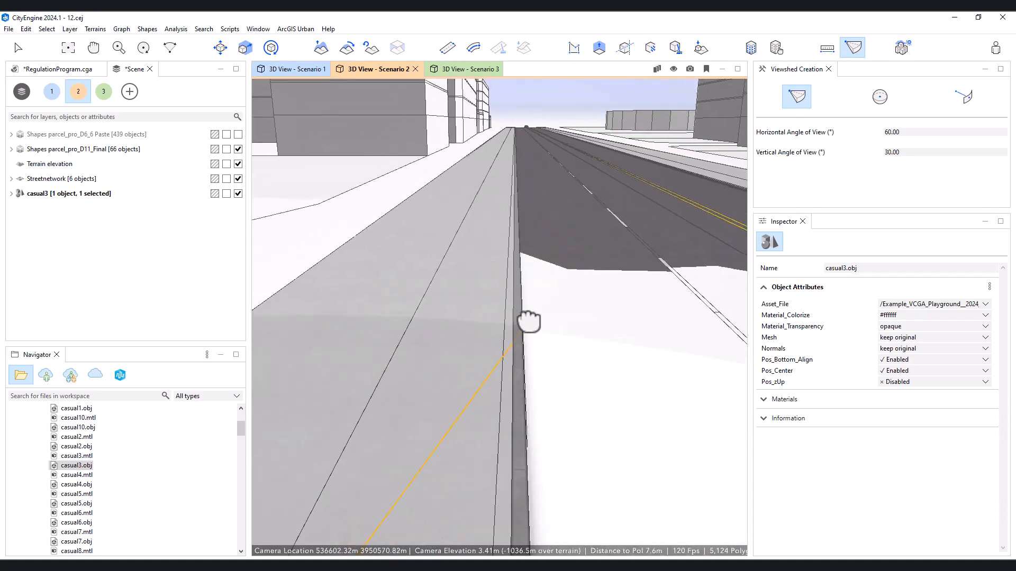
scroll(500, 310, down, 8)
middle_drag(536, 248, 508, 452)
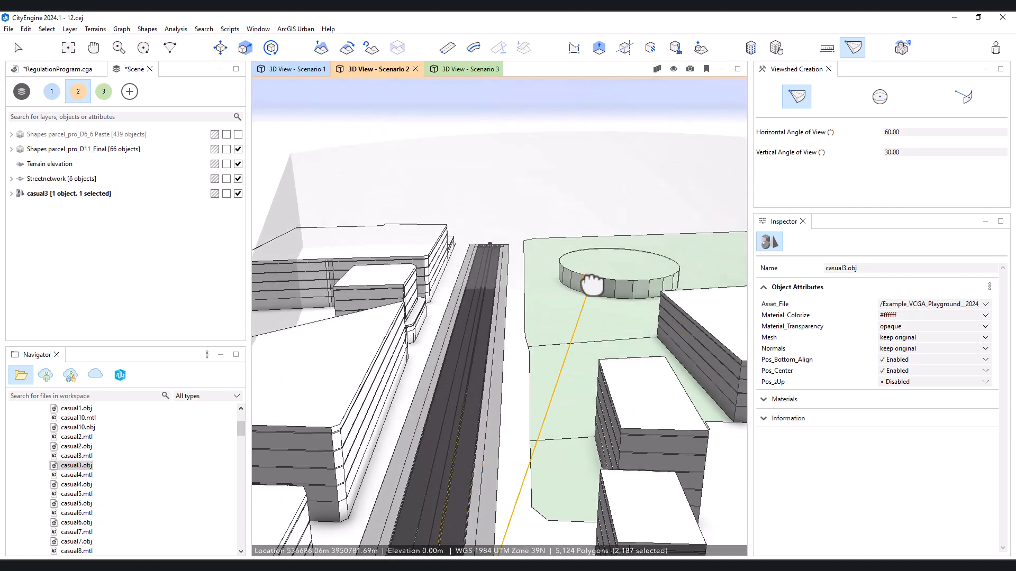
click(591, 284)
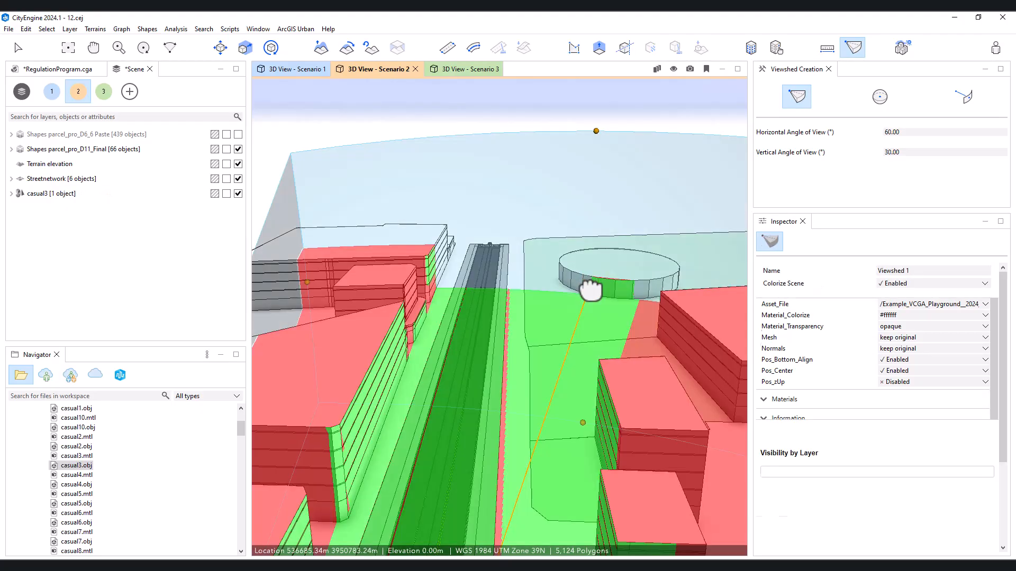
Examine the viewshed's visible and hidden areas around the street and cylinder, along with its view preview and layer shares
scroll(725, 297, down, 5)
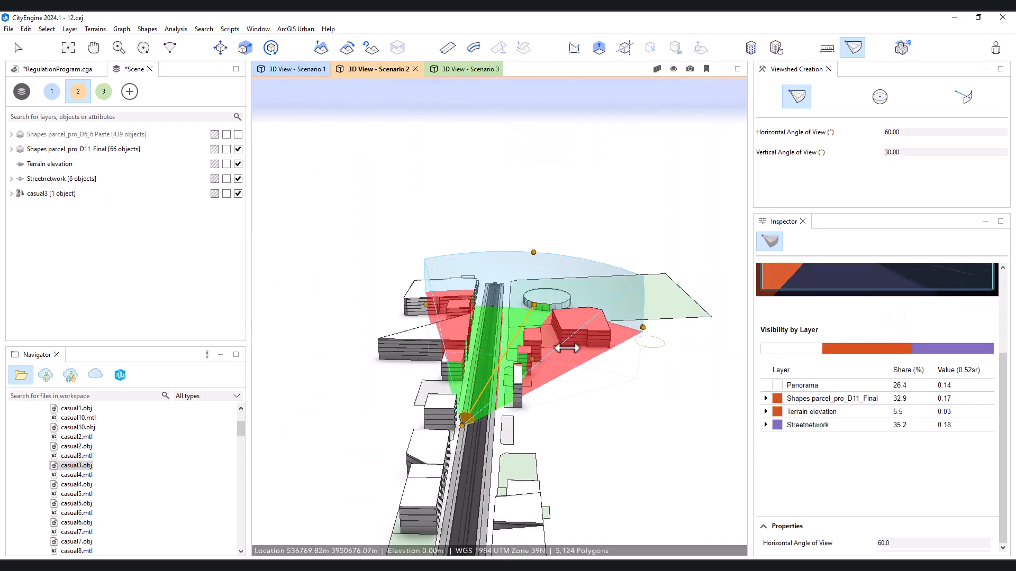
scroll(601, 356, up, 3)
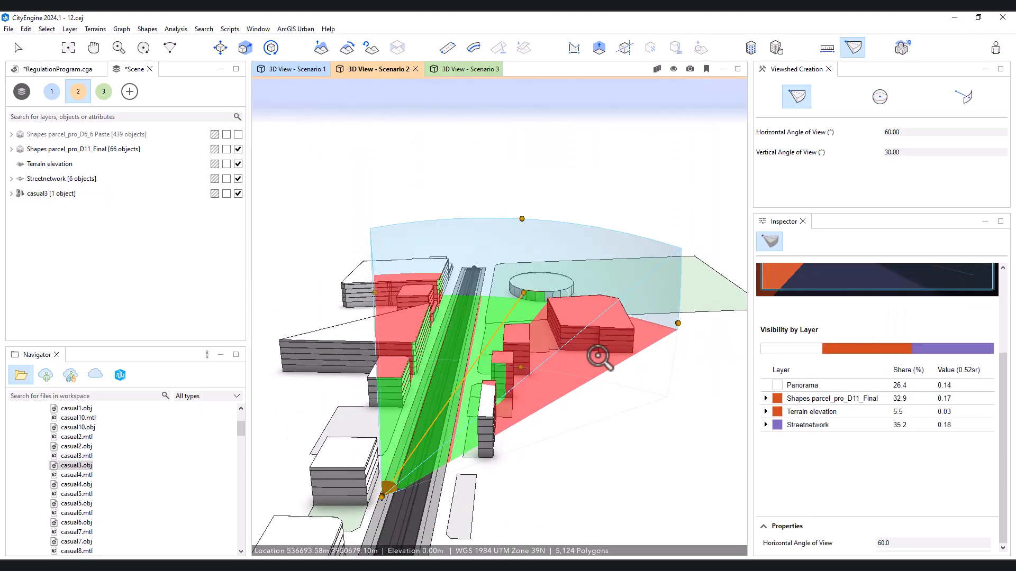
click(1007, 386)
drag(1006, 381, 1004, 318)
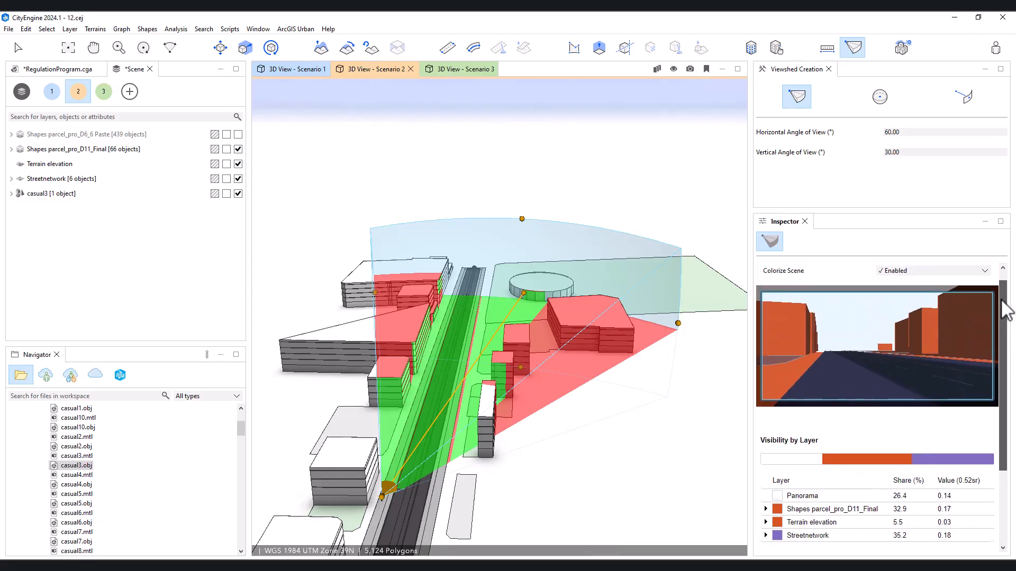
scroll(534, 352, up, 2)
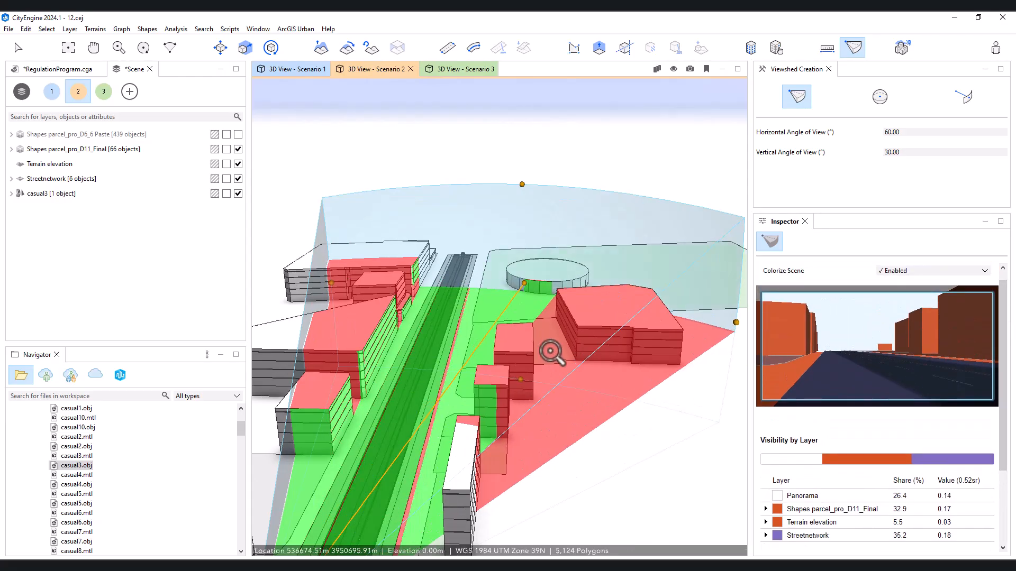
alt+drag(554, 352, 493, 336)
scroll(493, 336, up, 5)
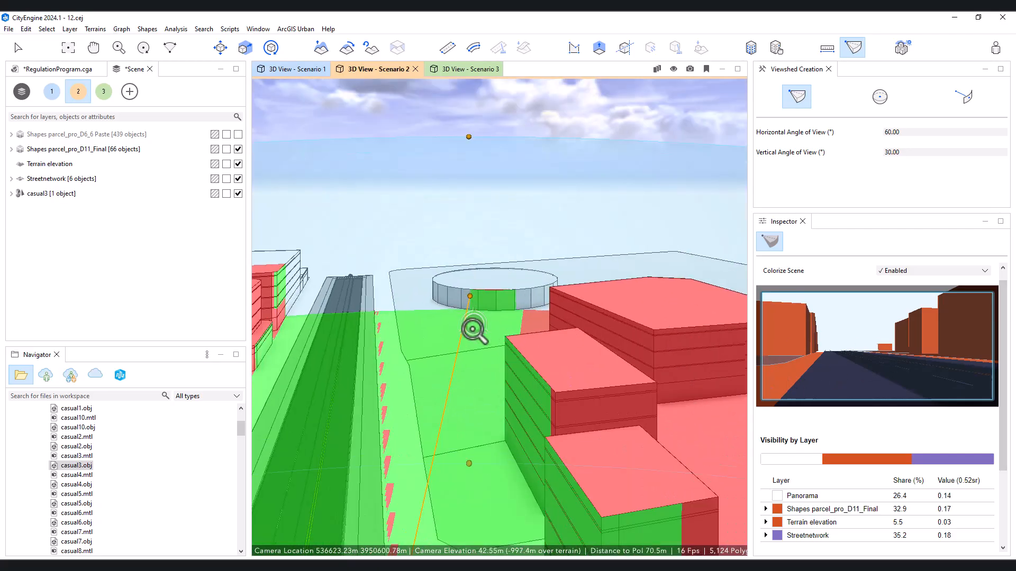
scroll(494, 298, down, 5)
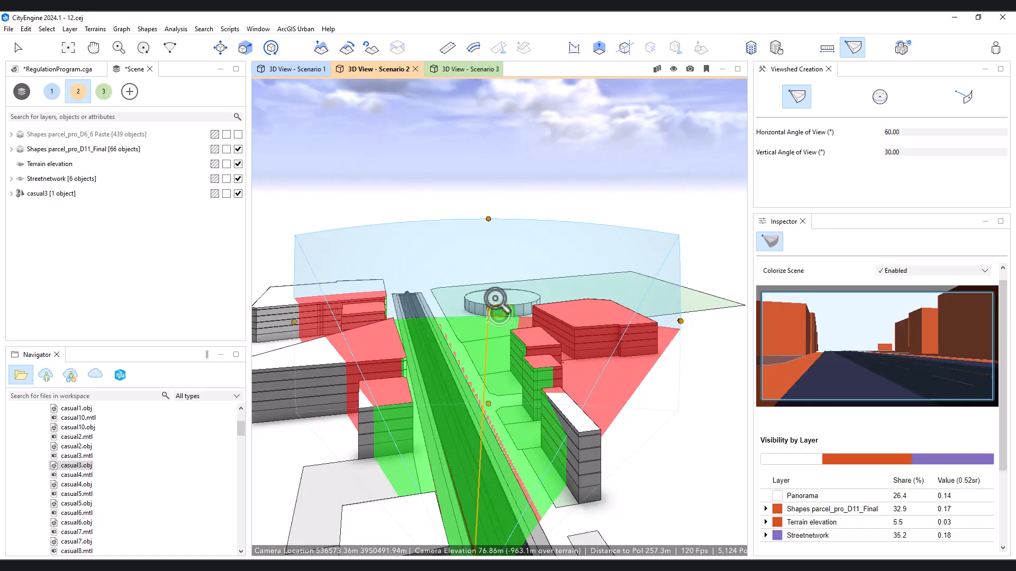
Extend the viewshed by moving its target point across the cylinder's roof to the far edge
scroll(499, 300, up, 5)
alt+drag(517, 311, 286, 360)
drag(586, 315, 654, 336)
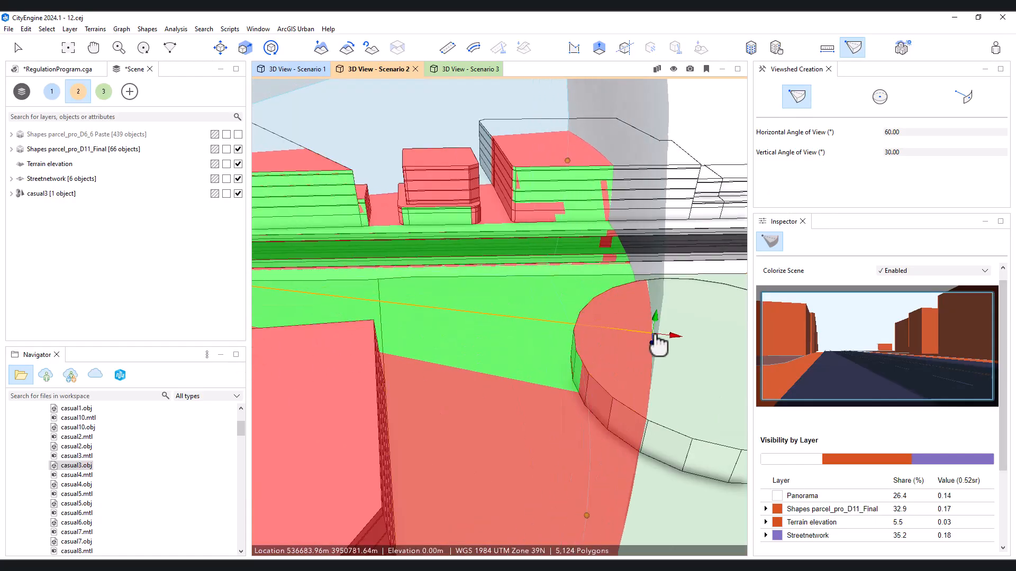
scroll(608, 334, down, 3)
drag(578, 329, 663, 342)
alt+drag(448, 385, 771, 386)
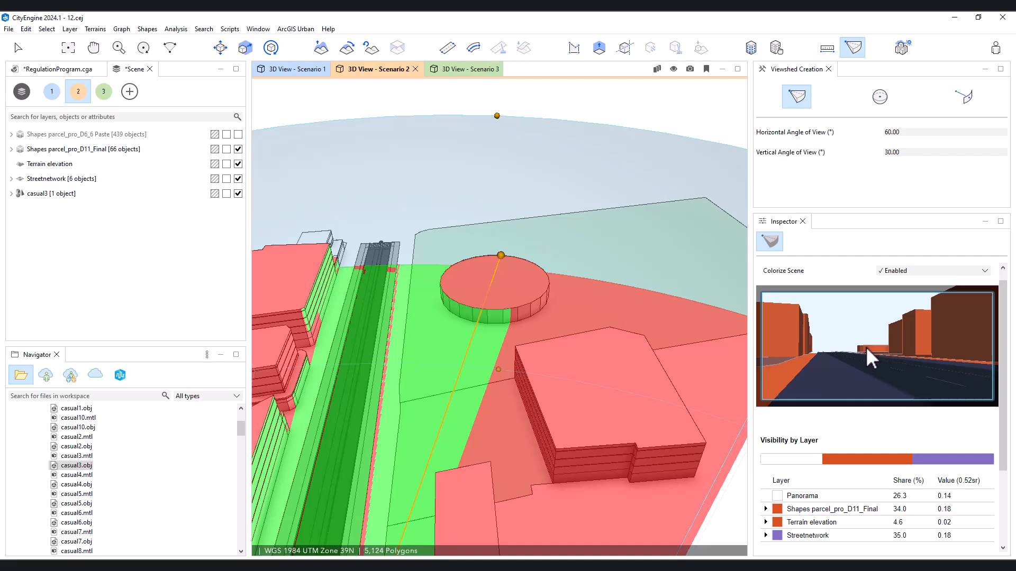
Review the viewshed from the person's position and its visibility shares for panorama, building parcels, terrain and street network
alt+drag(446, 369, 533, 414)
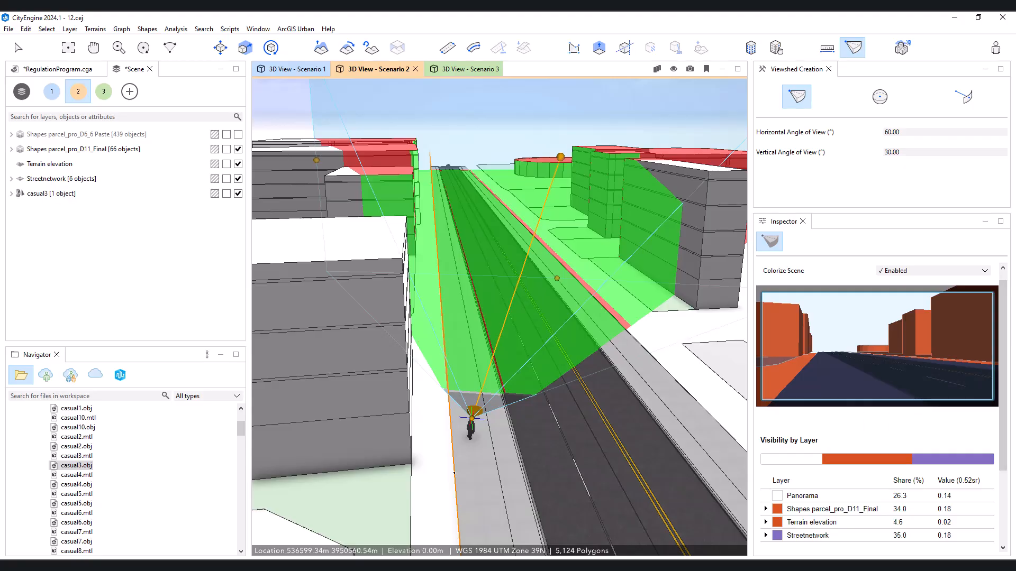
scroll(849, 420, down, 3)
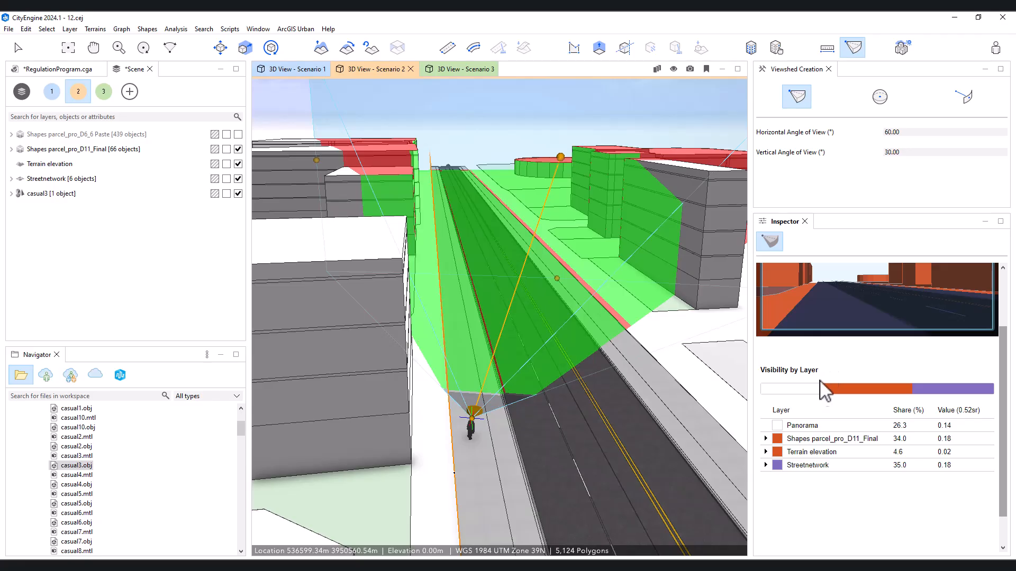
mouse_move(804, 395)
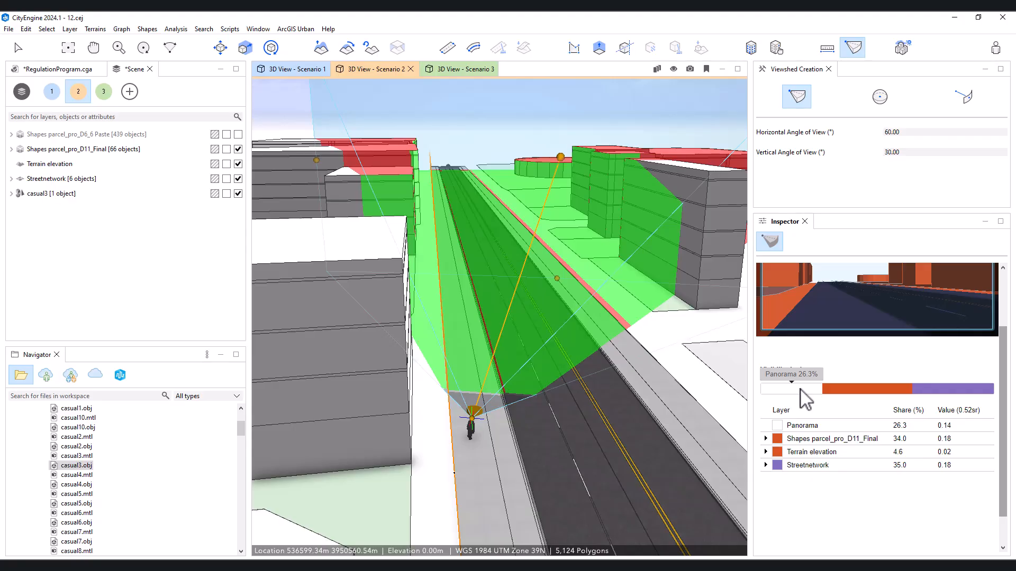
mouse_move(850, 387)
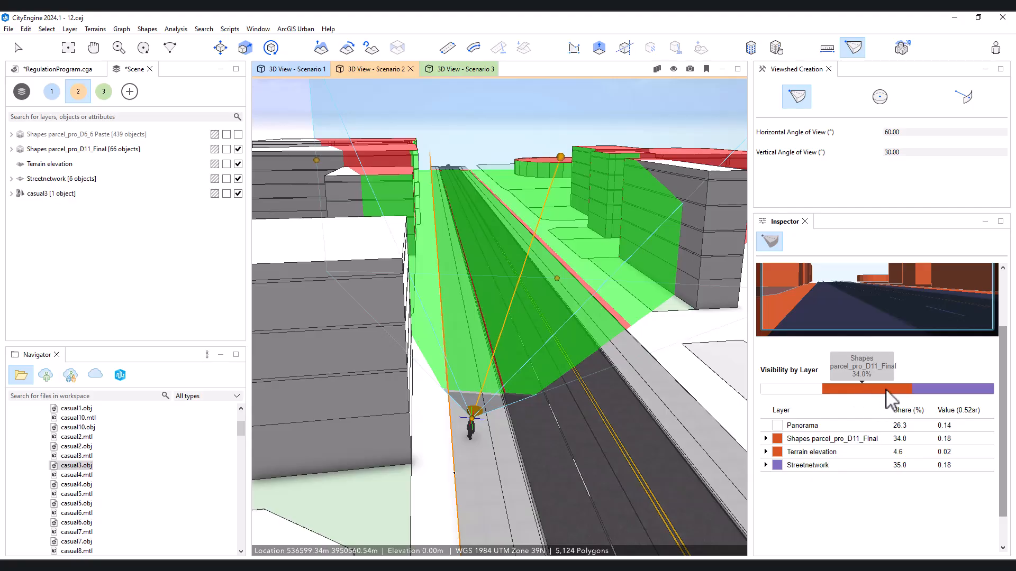
mouse_move(917, 391)
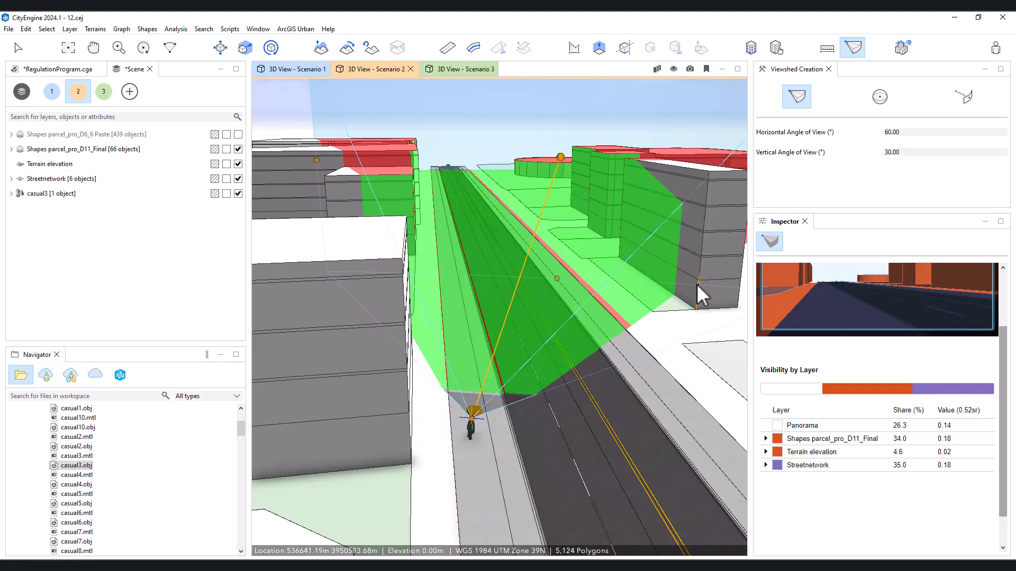
scroll(574, 288, down, 2)
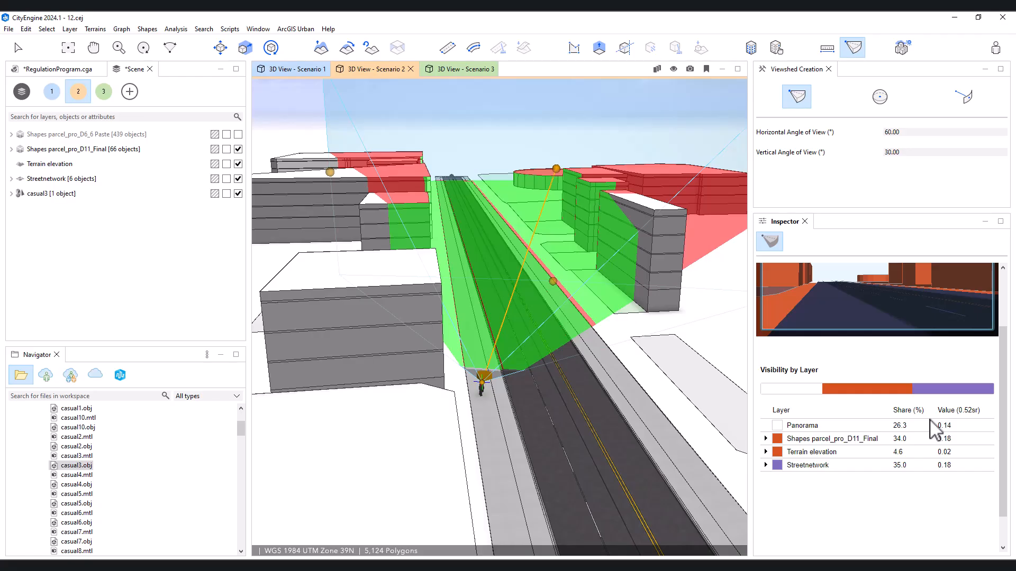
mouse_move(954, 390)
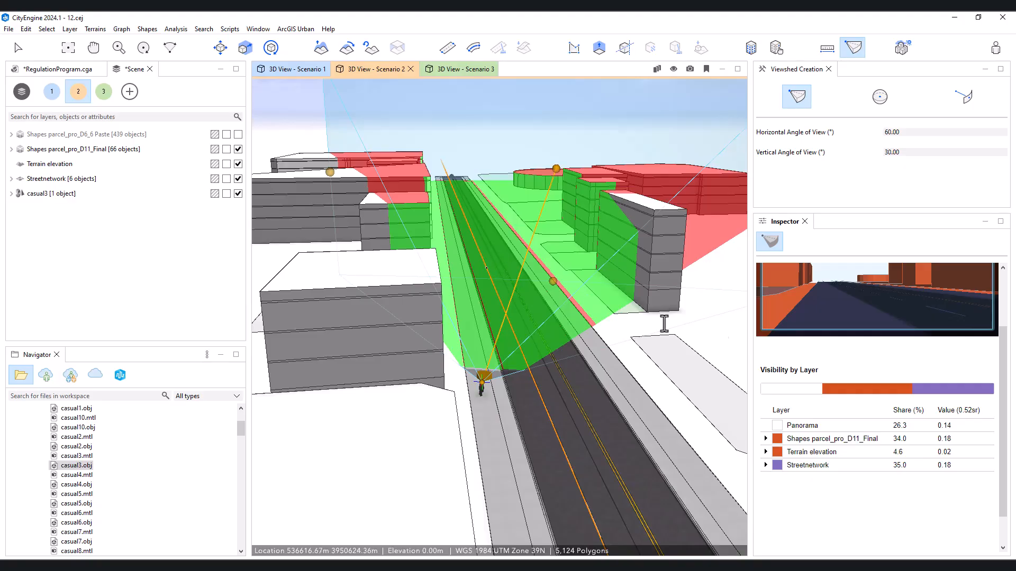
scroll(591, 303, down, 2)
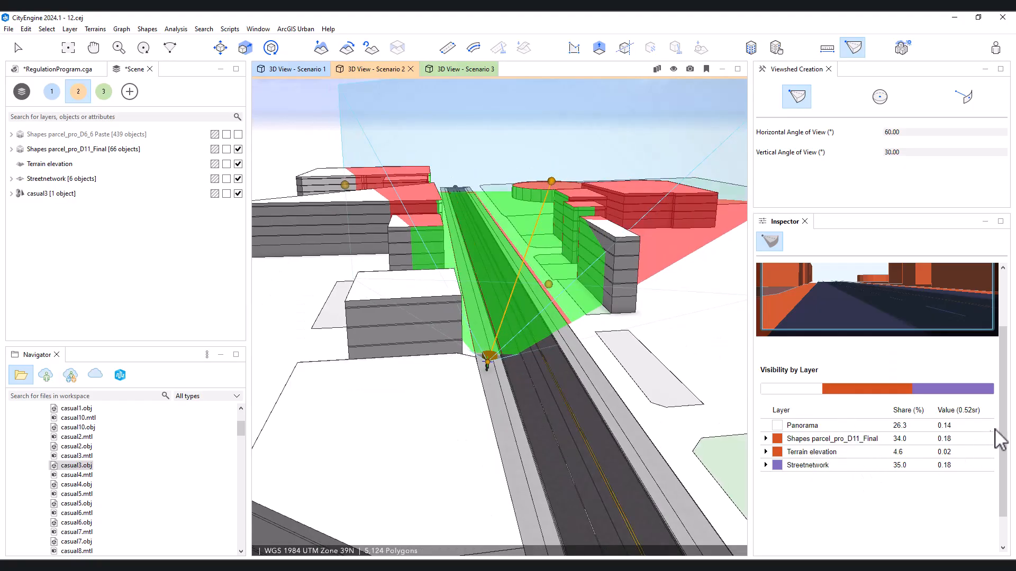
scroll(995, 453, down, 1)
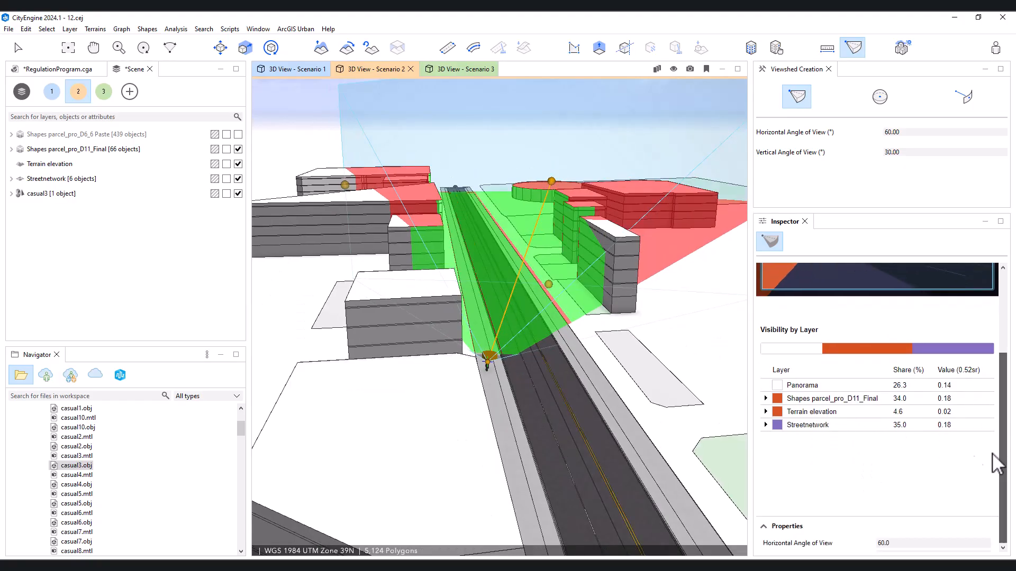
Look at the viewshed's properties for angles of view, observer point, tilt, heading and view distance
drag(750, 465, 792, 455)
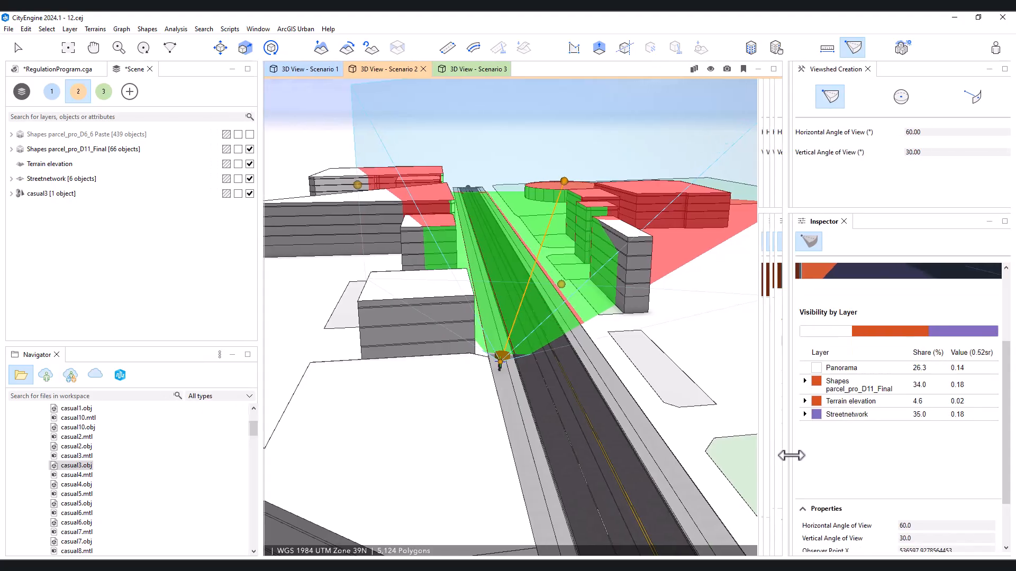
drag(1002, 410, 978, 479)
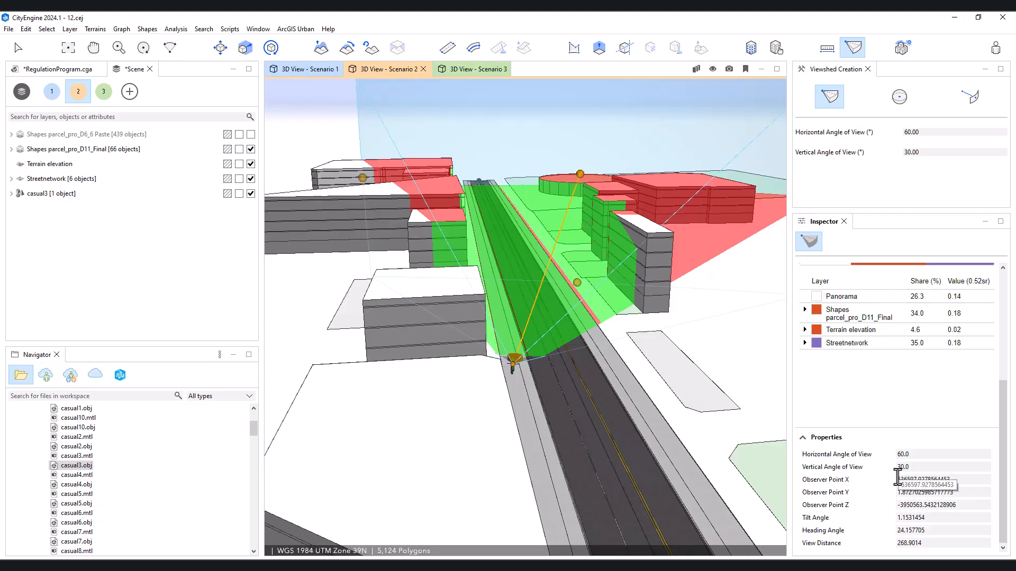
scroll(635, 312, up, 3)
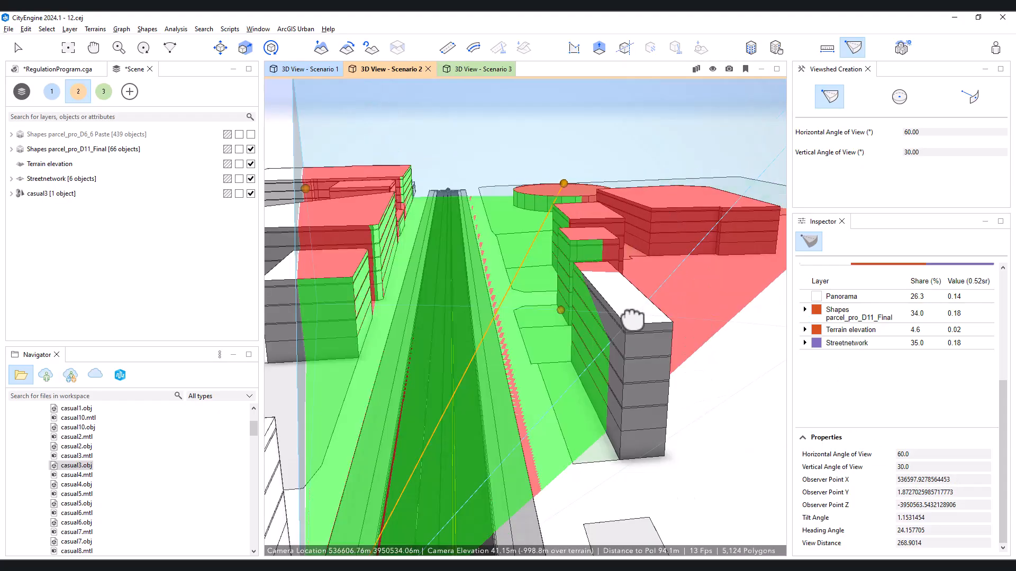
Widen the viewshed's horizontal angle of view to about 85°, and further to 160°
scroll(492, 258, down, 3)
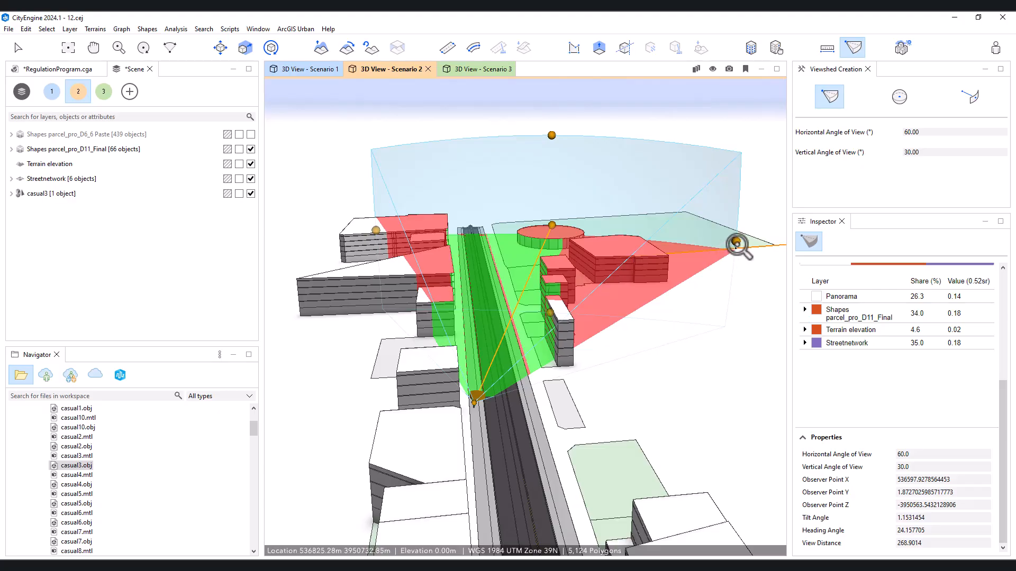
drag(736, 244, 763, 298)
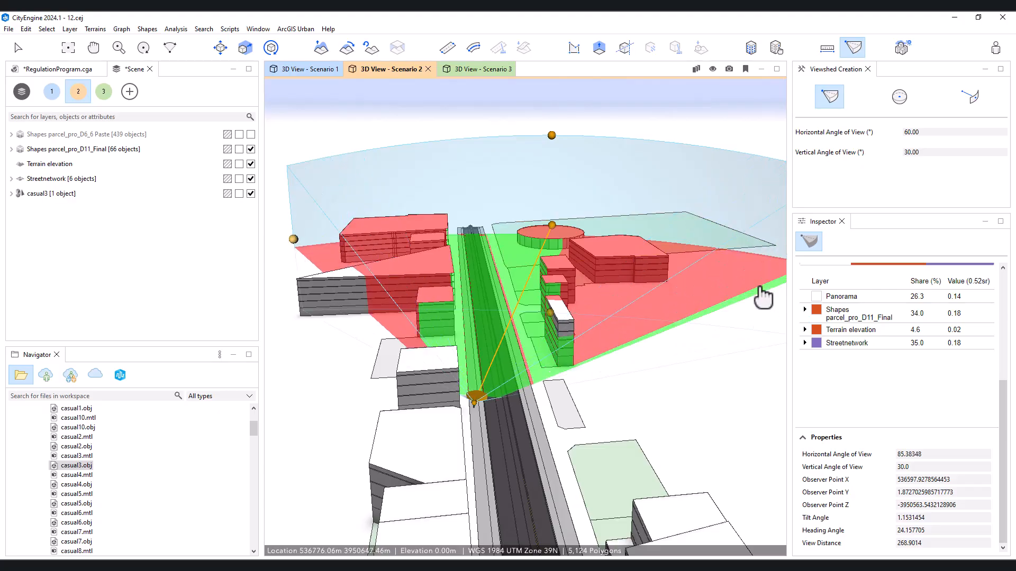
scroll(658, 254, down, 3)
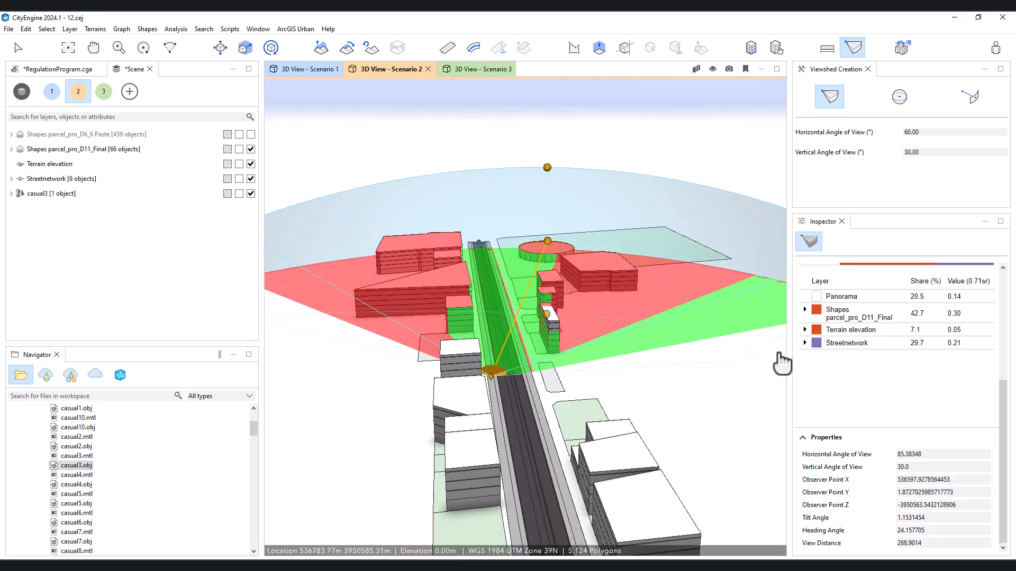
drag(745, 417, 724, 445)
scroll(679, 389, down, 3)
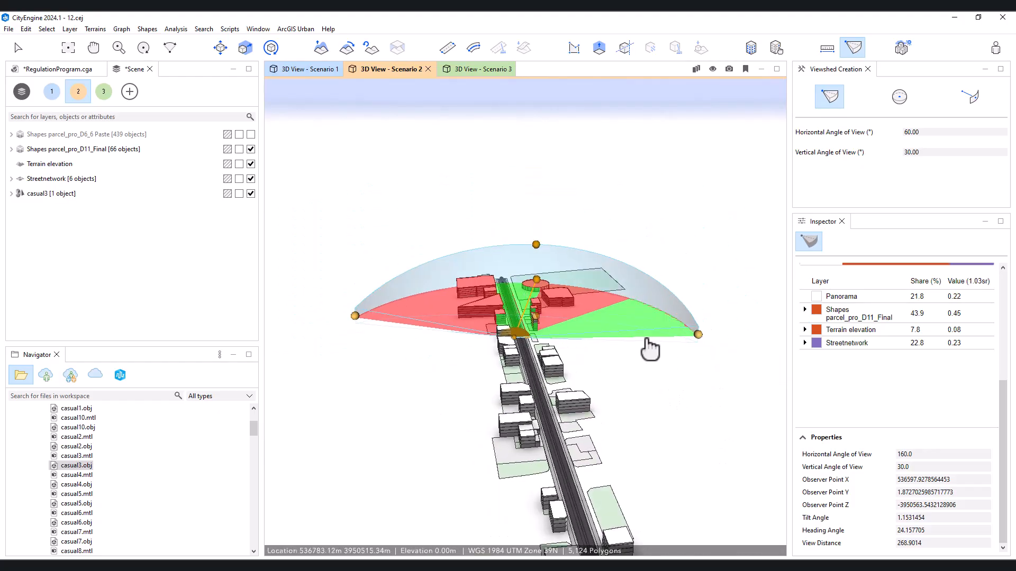
scroll(666, 336, up, 3)
scroll(662, 326, up, 2)
middle_drag(533, 304, 573, 323)
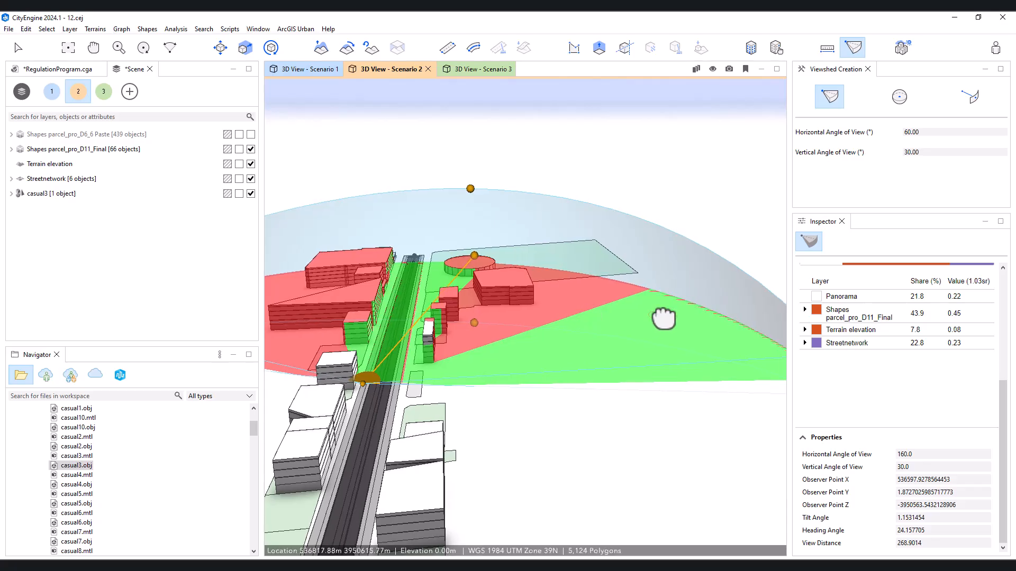
scroll(643, 327, down, 3)
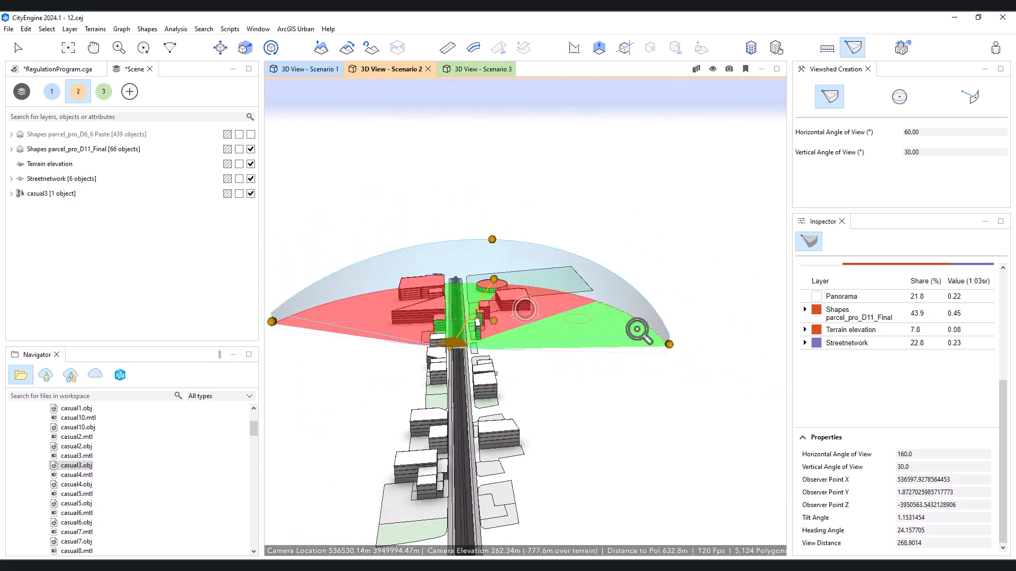
Undo both changes to the viewshed's horizontal angle of view
click(18, 48)
click(637, 320)
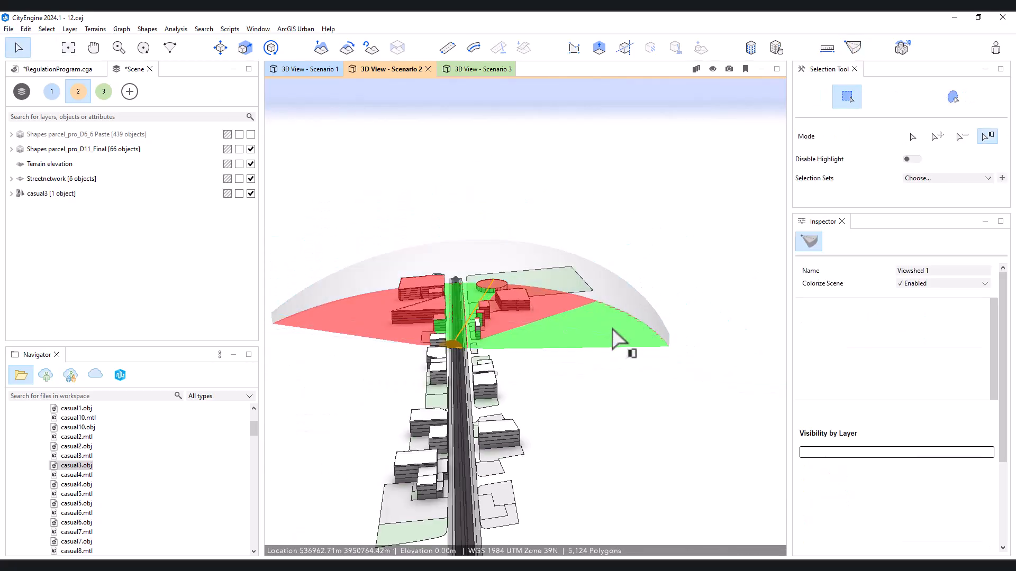
key(ctrl+z)
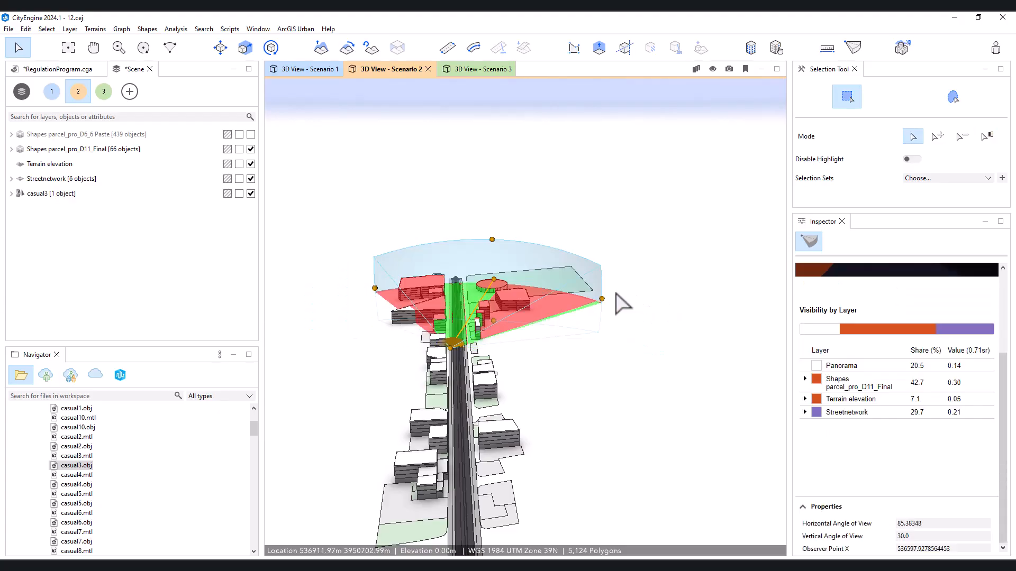
key(ctrl+z)
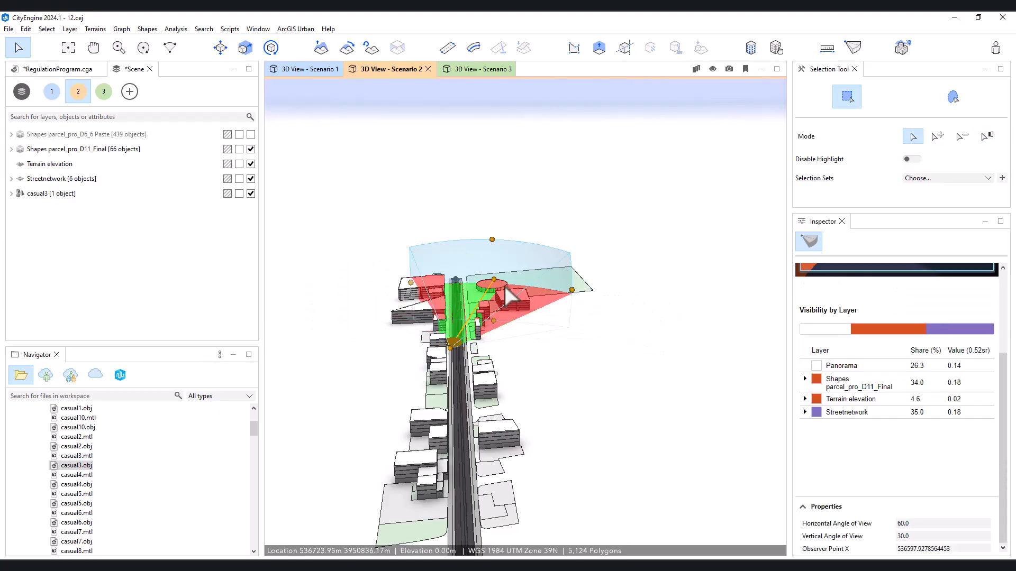
Try a vertical angle of view of 160° on the viewshed and undo the change
scroll(503, 289, up, 5)
alt+drag(506, 266, 448, 15)
scroll(503, 226, down, 3)
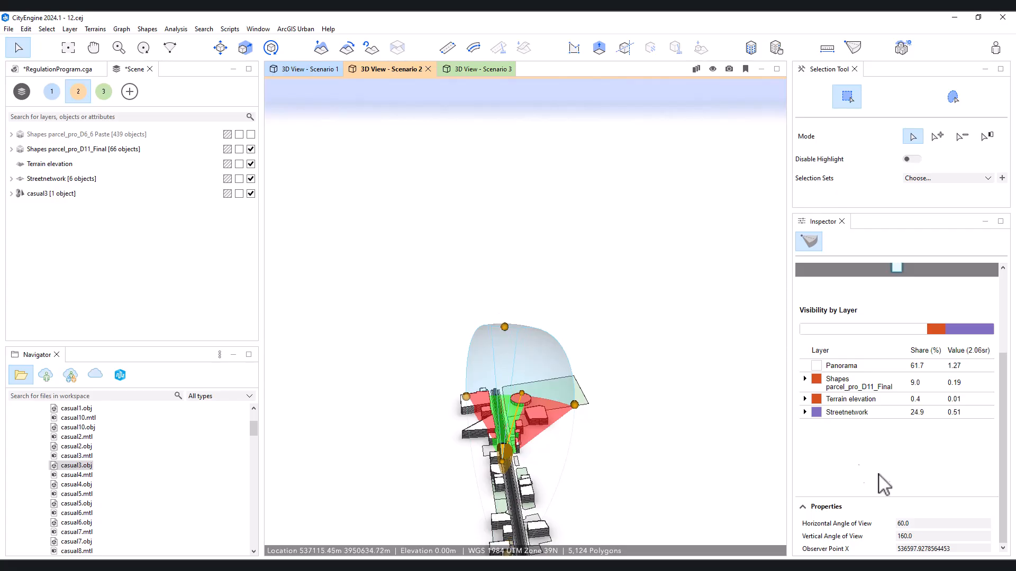
key(ctrl)
key(ctrl+z)
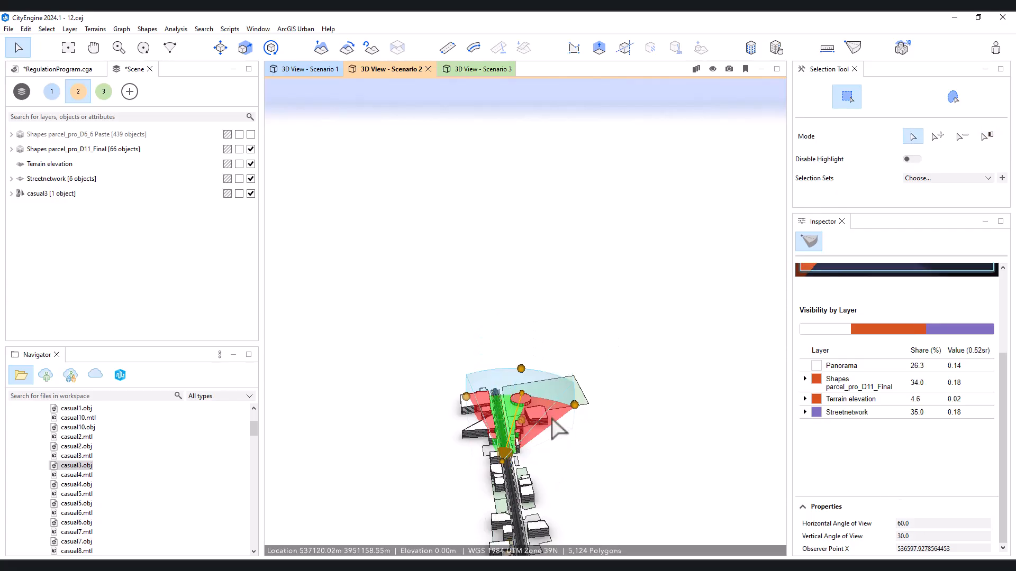
Review the whole viewshed over the street together with its layer shares and its observer, tilt, heading and distance properties
scroll(551, 420, down, 4)
scroll(537, 362, up, 5)
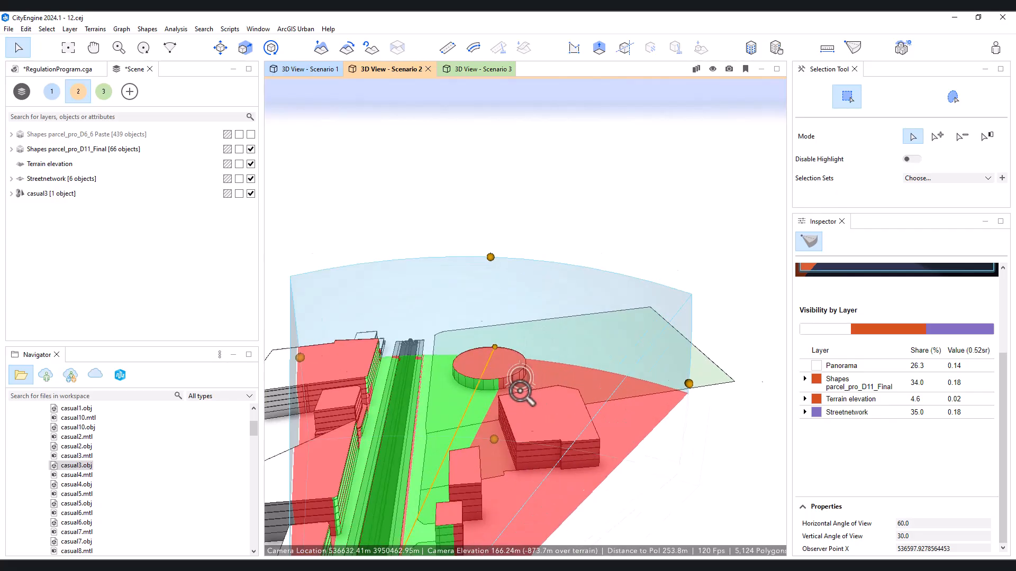
scroll(483, 404, down, 2)
middle_drag(483, 404, 544, 254)
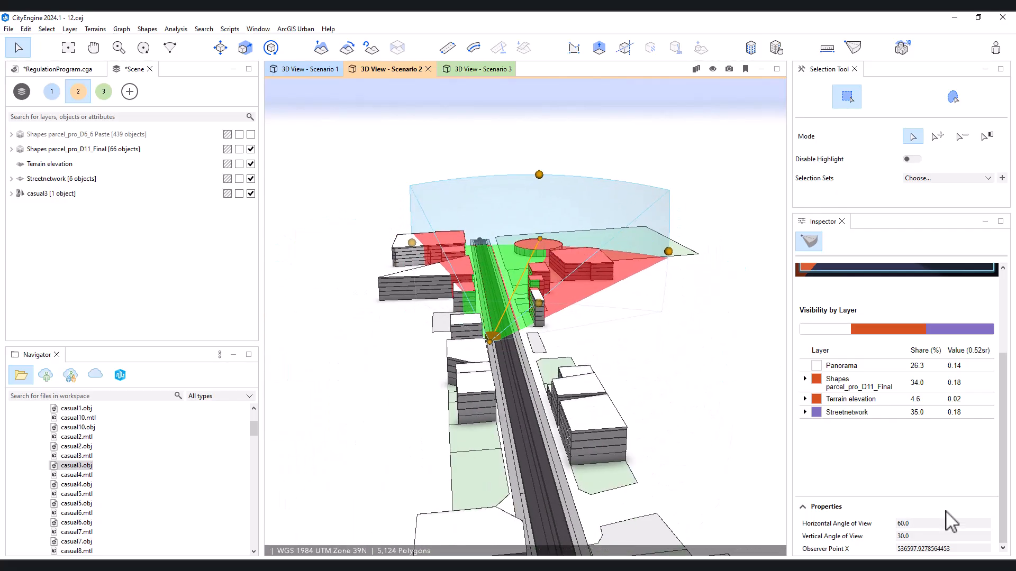
click(993, 469)
drag(789, 455, 812, 447)
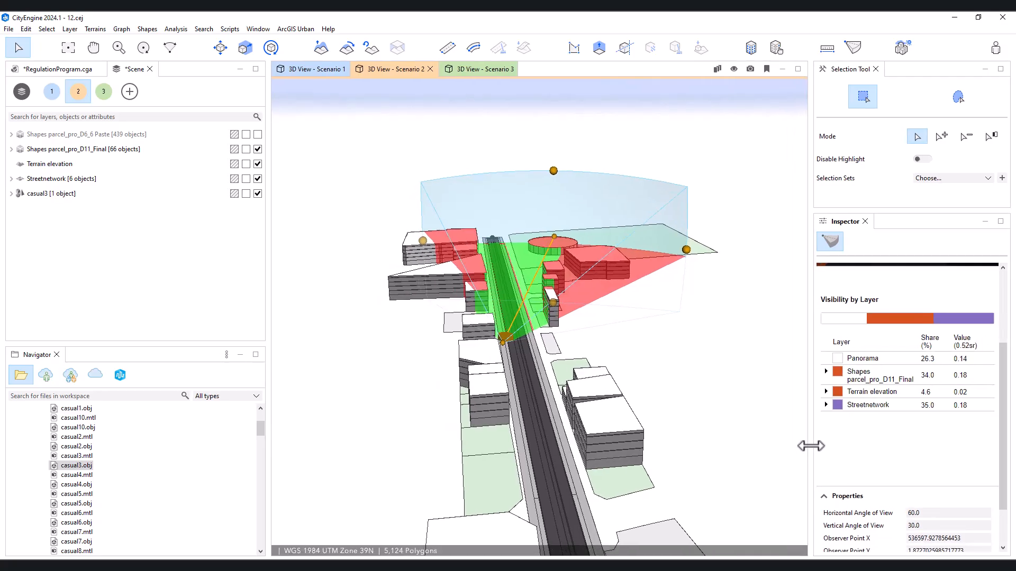
mouse_move(811, 425)
mouse_down()
mouse_move(835, 426)
mouse_move(809, 431)
mouse_up()
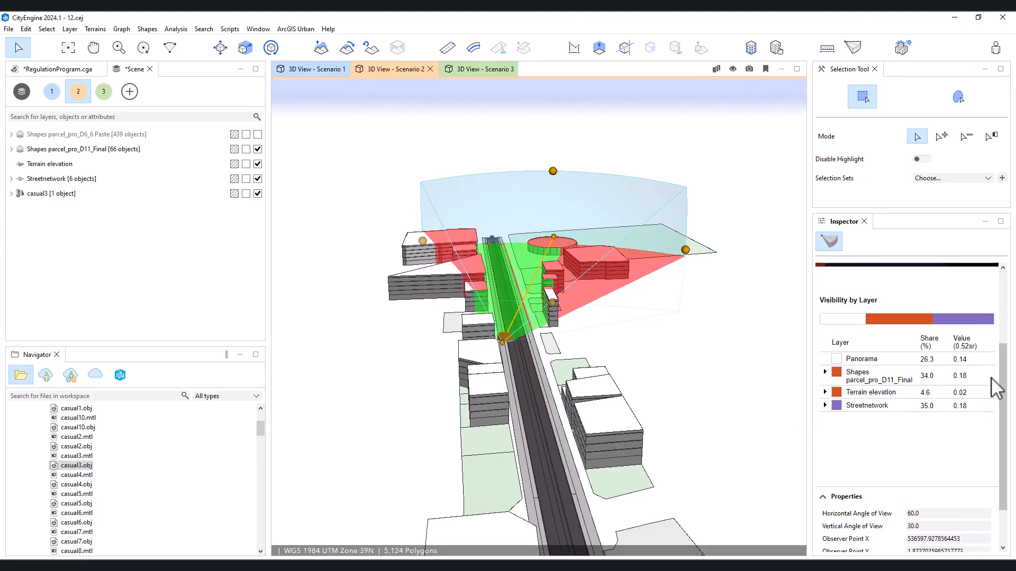
drag(1001, 385, 1004, 465)
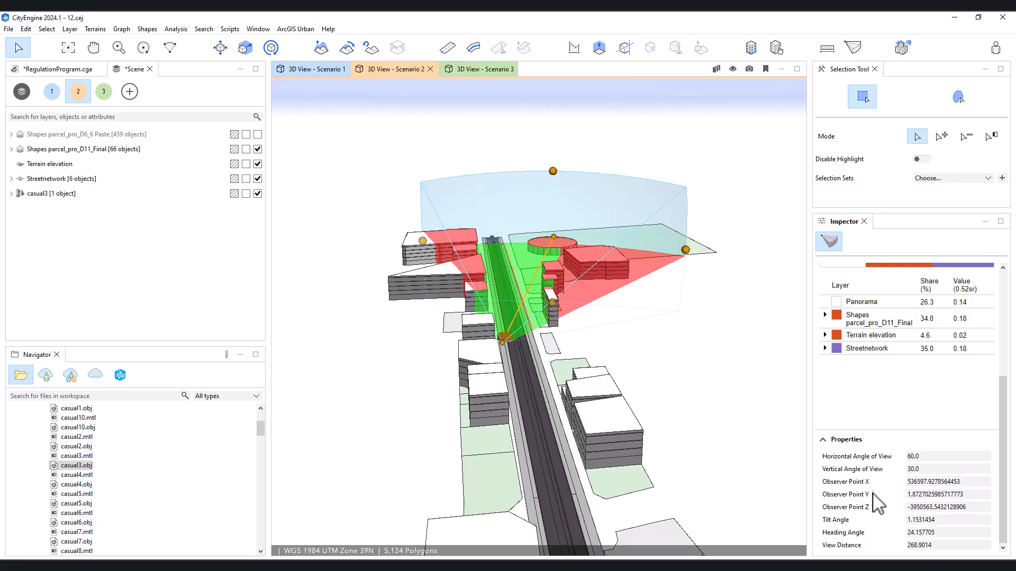
Examine the viewshed's observer point at the person's head on the sidewalk against its observer coordinates
scroll(482, 385, up, 3)
scroll(483, 384, up, 10)
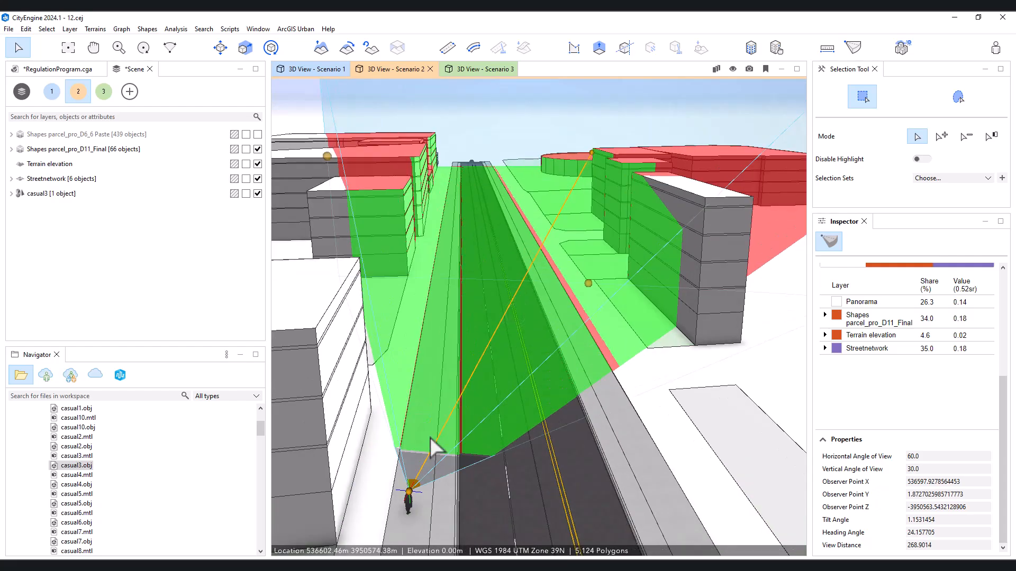
scroll(486, 435, down, 10)
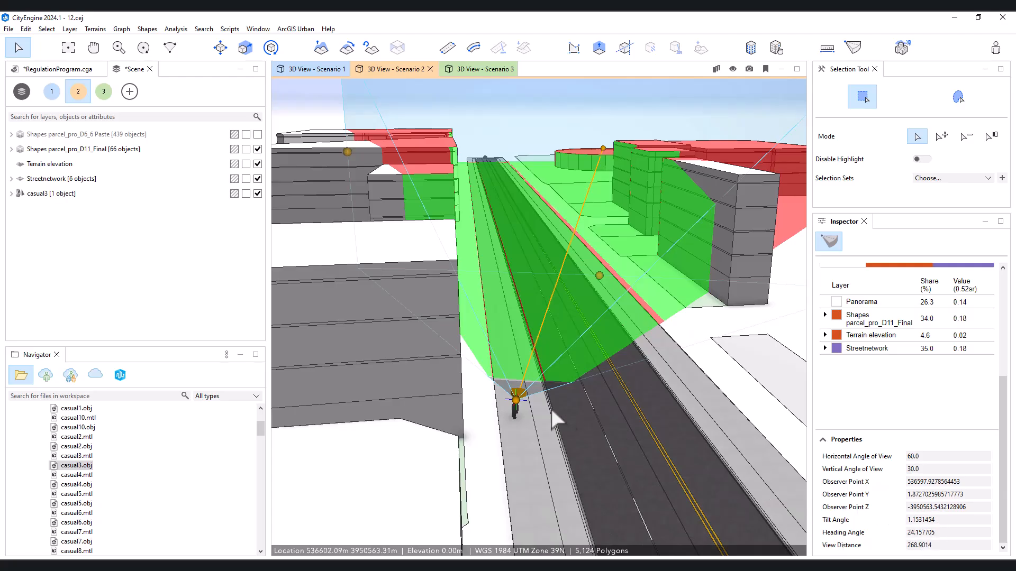
scroll(523, 413, up, 3)
scroll(522, 413, up, 2)
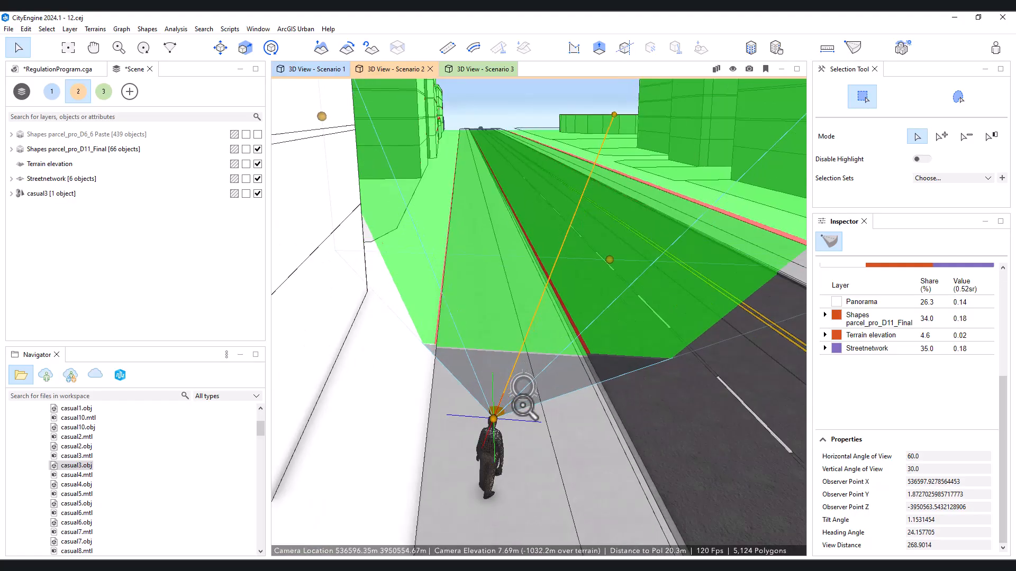
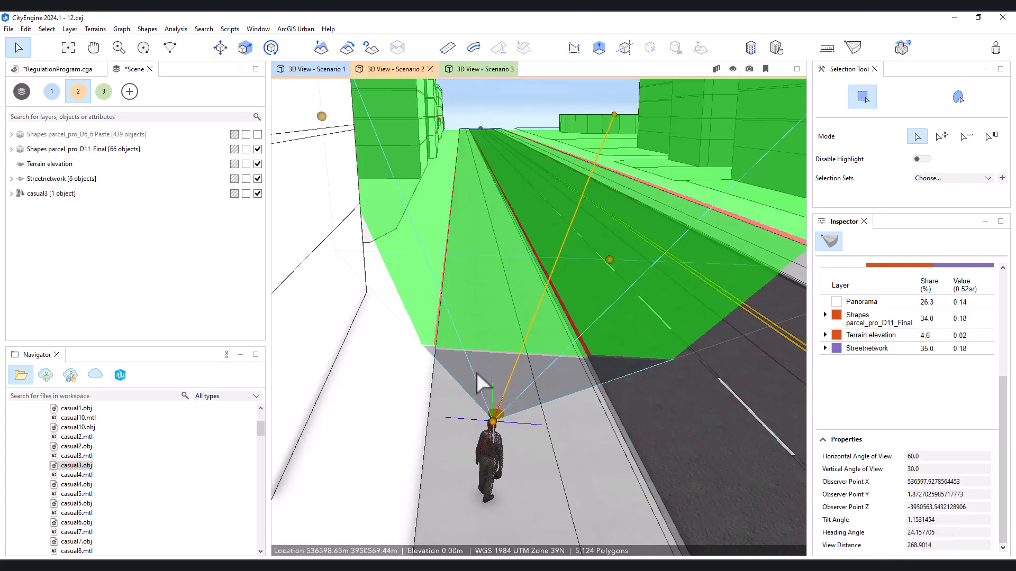
scroll(464, 371, down, 3)
scroll(556, 418, down, 3)
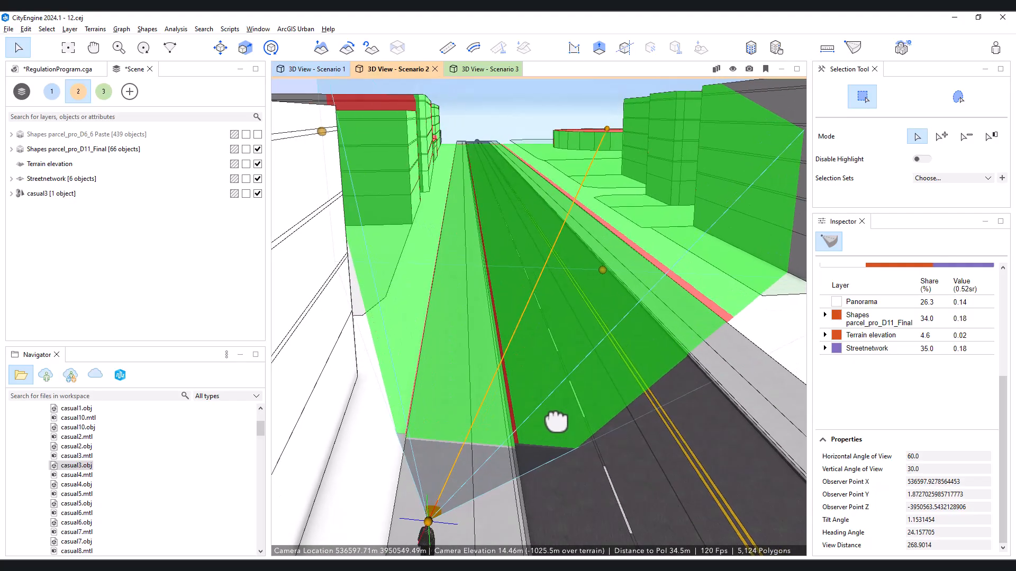
scroll(552, 404, up, 5)
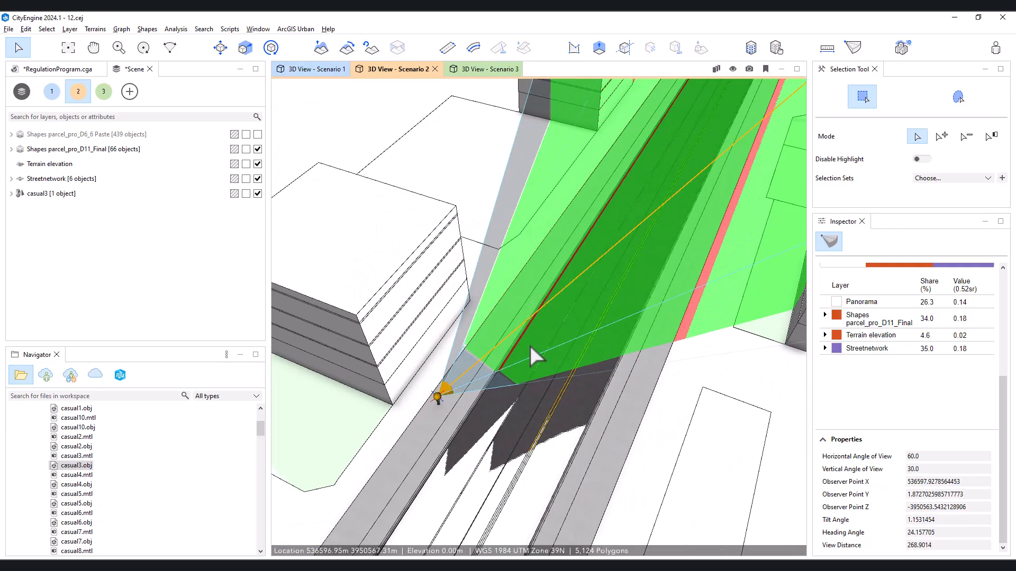
Inspect the viewshed's sight line from the person to the cylinder, along with its visible and hidden surfaces
scroll(550, 332, down, 4)
middle_drag(649, 265, 421, 428)
middle_drag(670, 238, 554, 357)
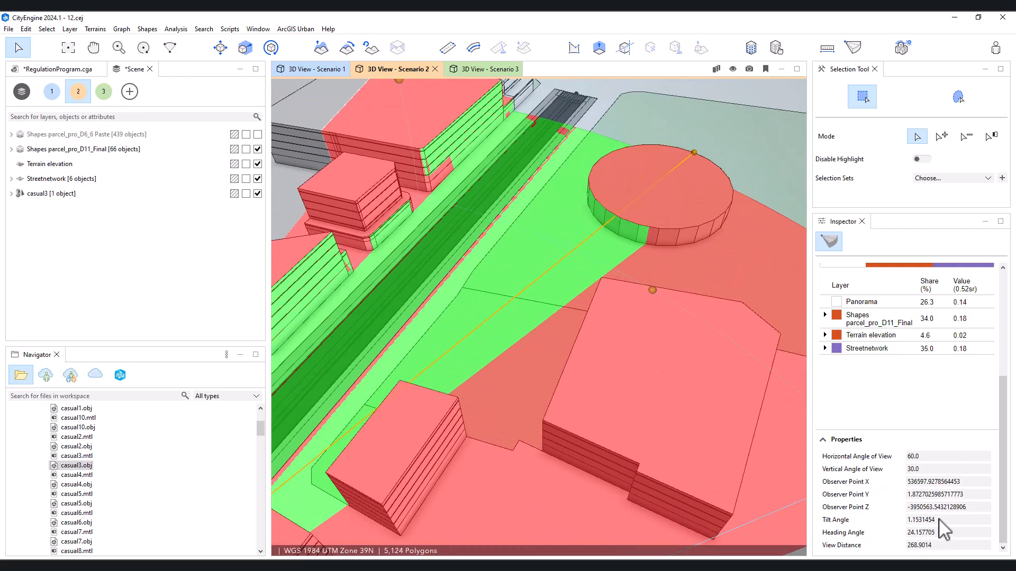
middle_drag(585, 363, 683, 260)
alt+drag(589, 286, 668, 227)
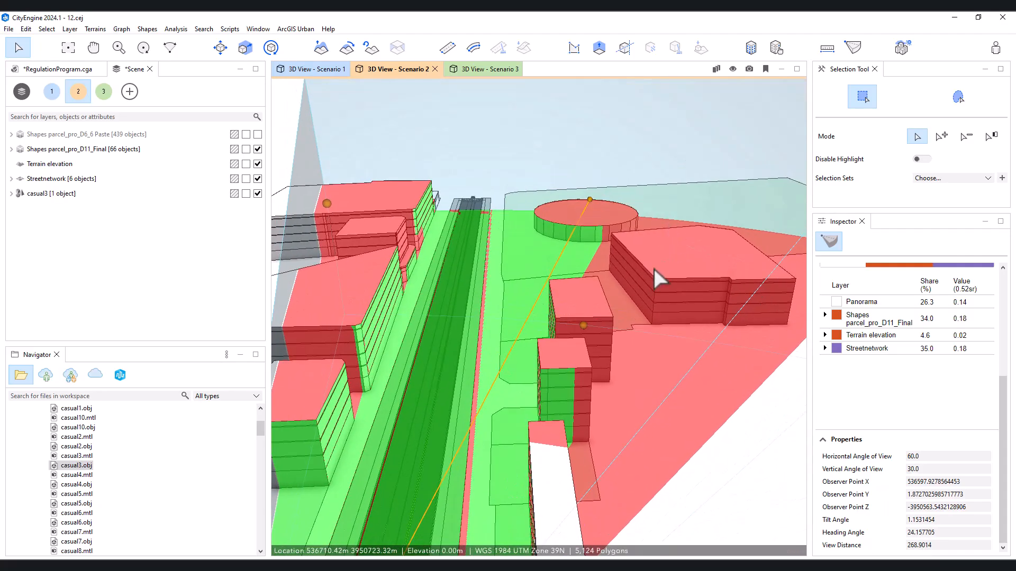
middle_drag(532, 310, 580, 208)
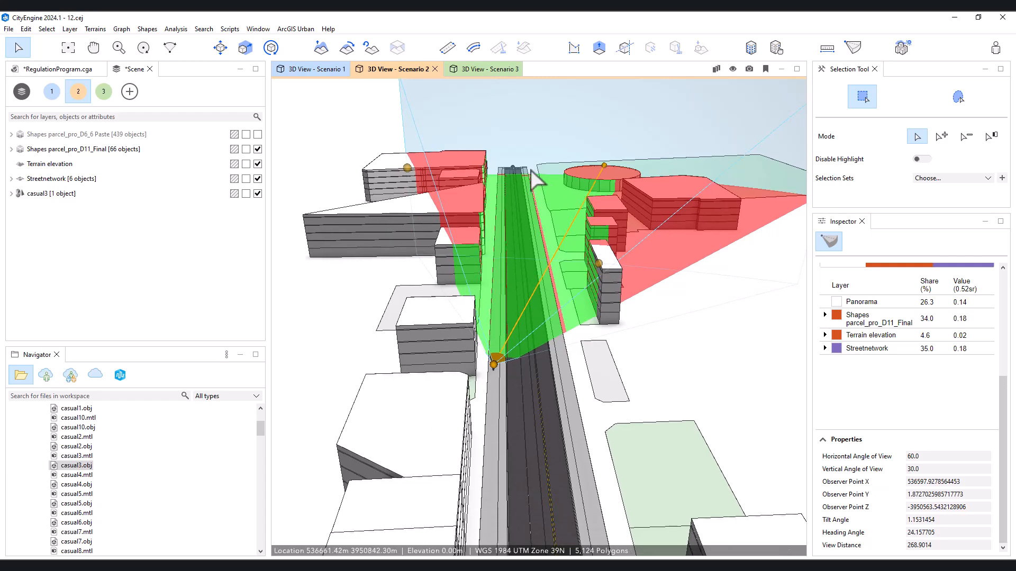
scroll(551, 187, up, 2)
mouse_move(615, 165)
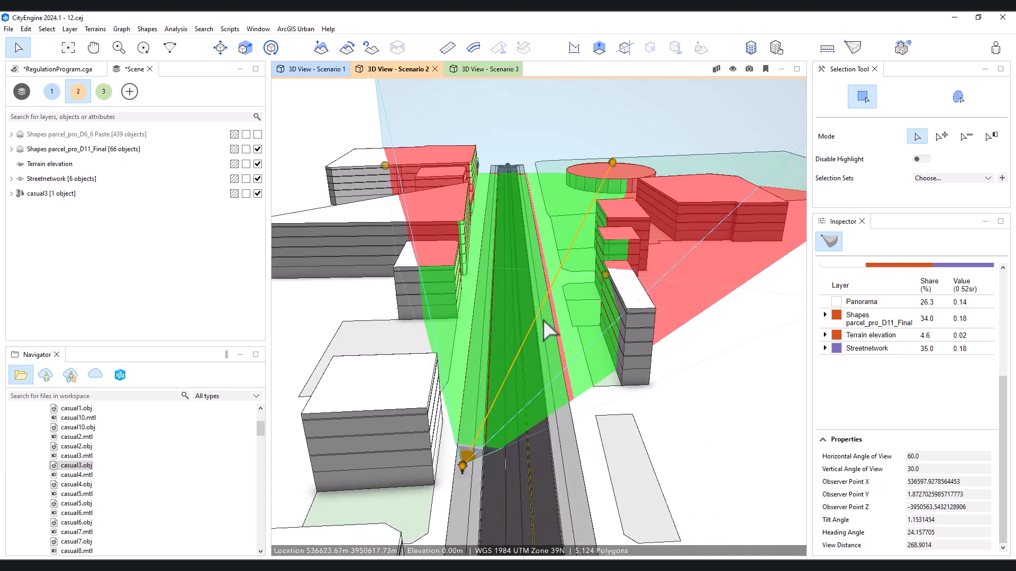
scroll(548, 331, down, 3)
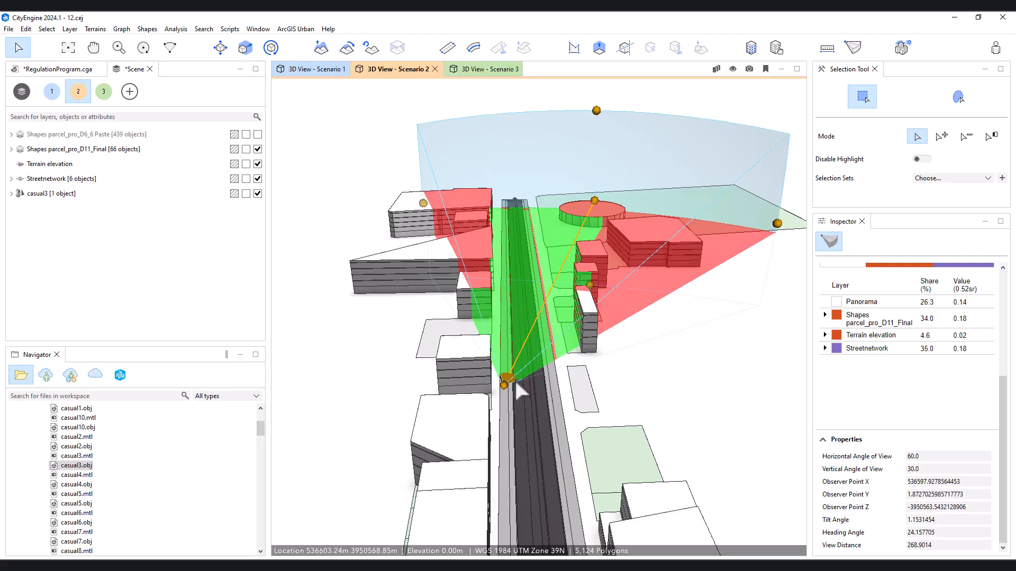
scroll(502, 389, up, 3)
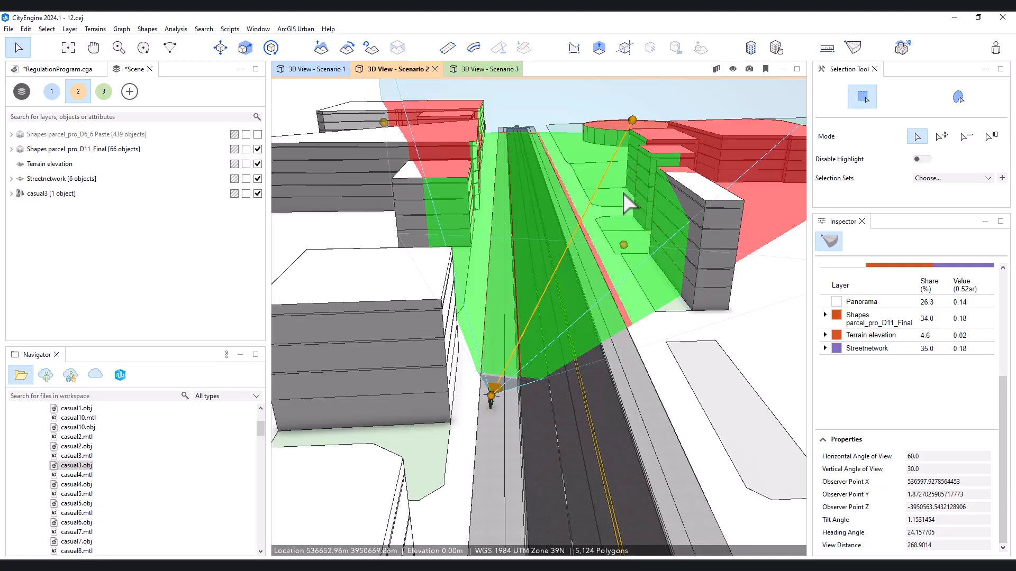
scroll(582, 204, down, 2)
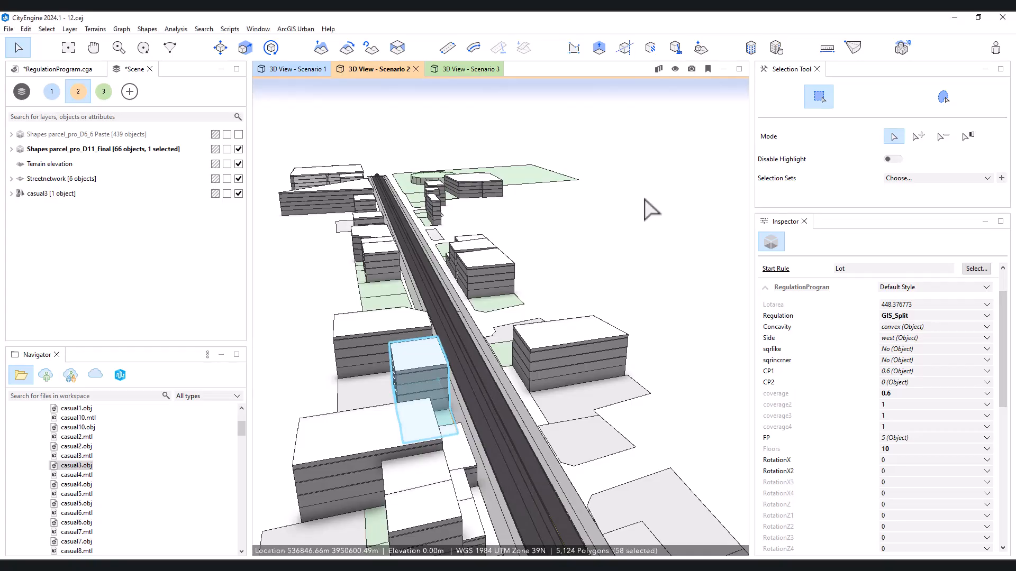
Start a view dome and survey the buildings along the street for a suitable observer location
click(612, 209)
middle_drag(526, 197, 625, 292)
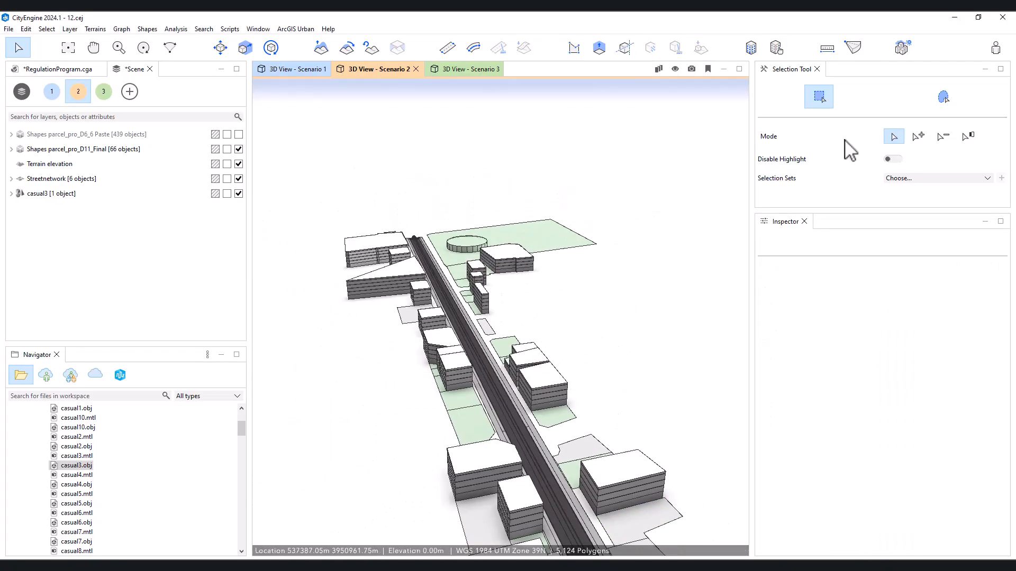
click(853, 47)
click(879, 97)
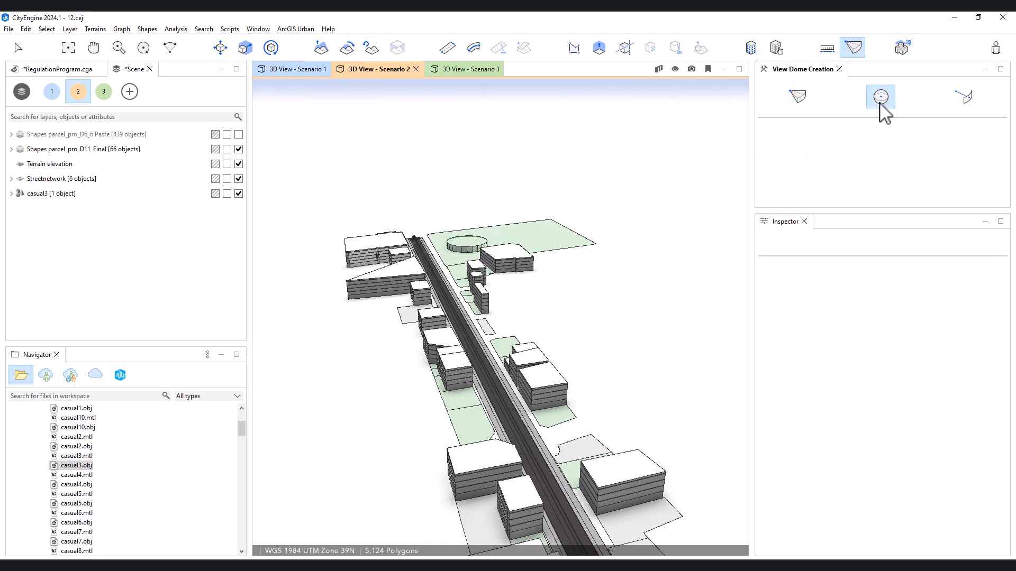
scroll(492, 407, up, 3)
alt+drag(494, 386, 490, 376)
scroll(499, 308, down, 3)
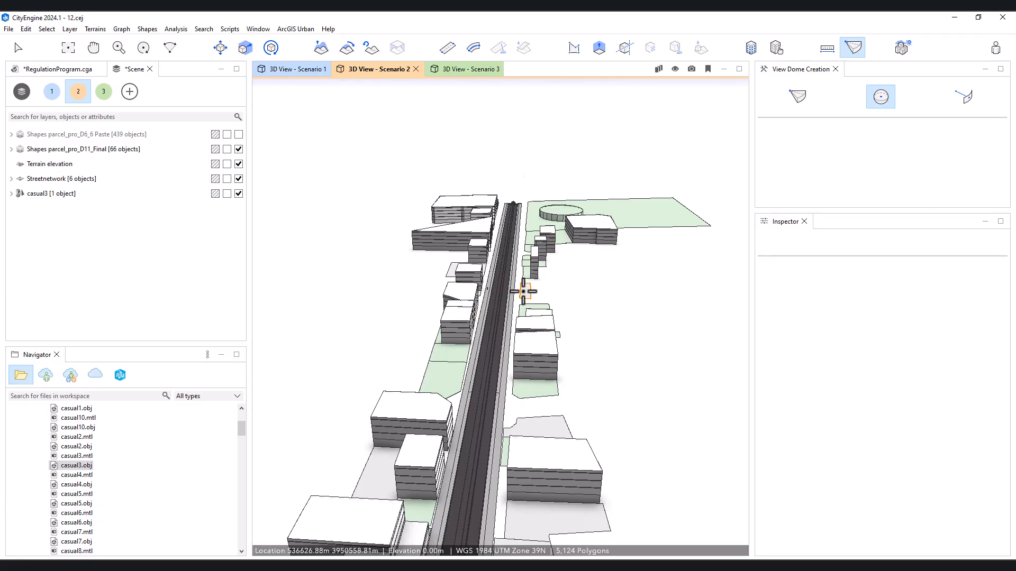
scroll(479, 307, up, 3)
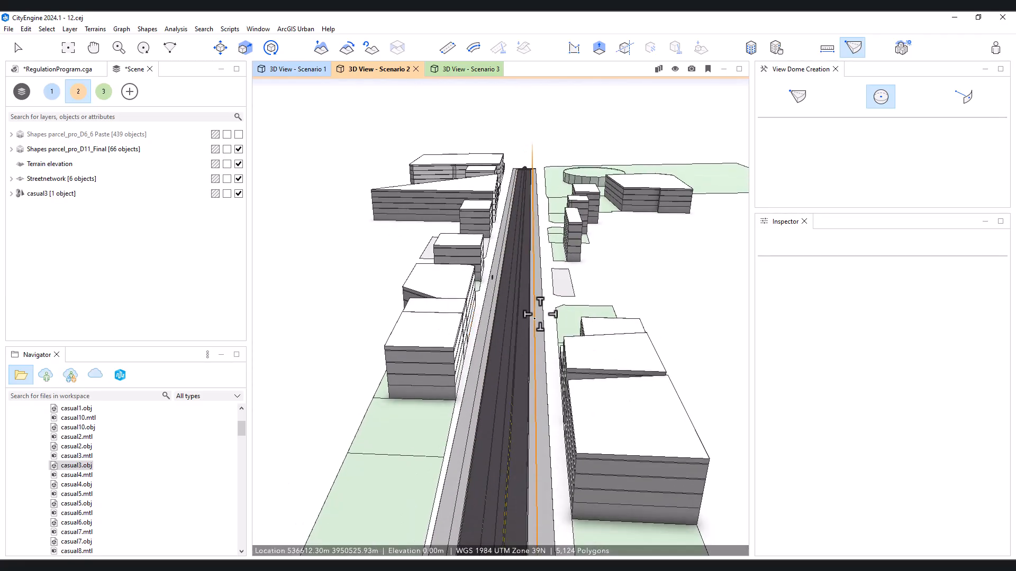
scroll(521, 339, down, 5)
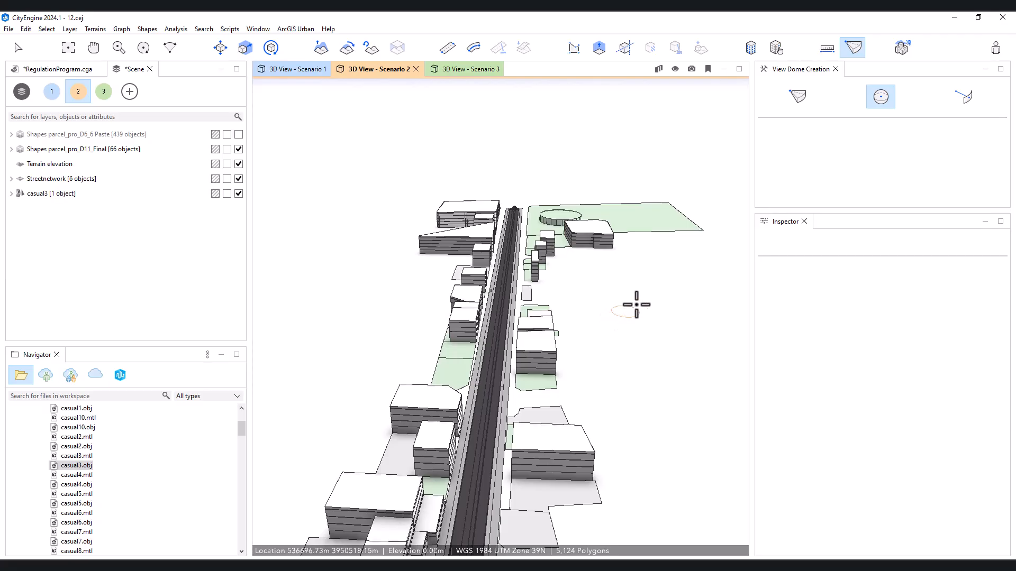
scroll(487, 324, up, 3)
scroll(487, 329, down, 3)
middle_drag(505, 373, 474, 371)
alt+drag(472, 372, 531, 408)
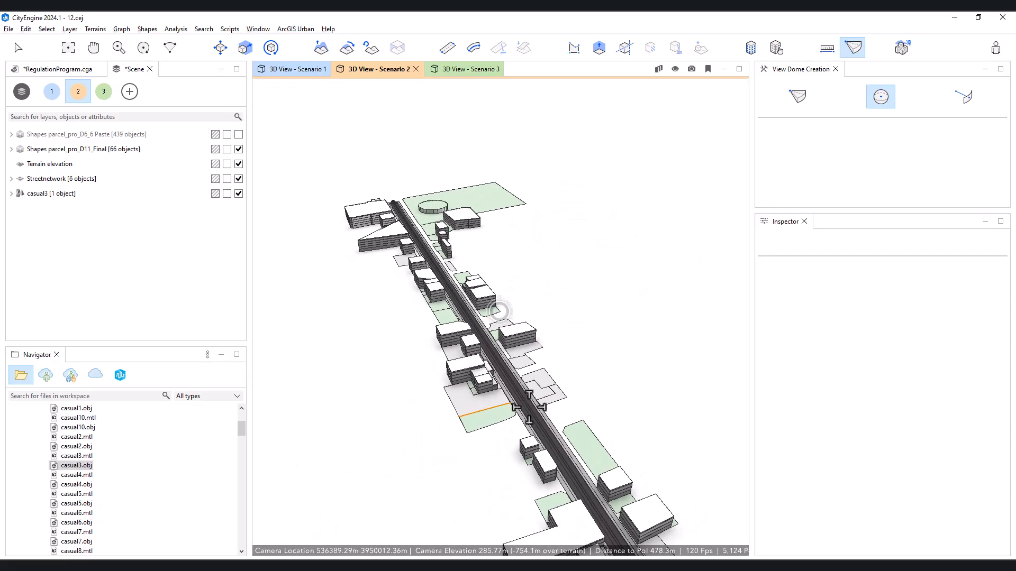
scroll(438, 280, up, 5)
alt+drag(464, 290, 442, 326)
Set the empty lot beside the building row on the pedestrian's side to the Coverage regulation with a coverage of 0.8
click(18, 48)
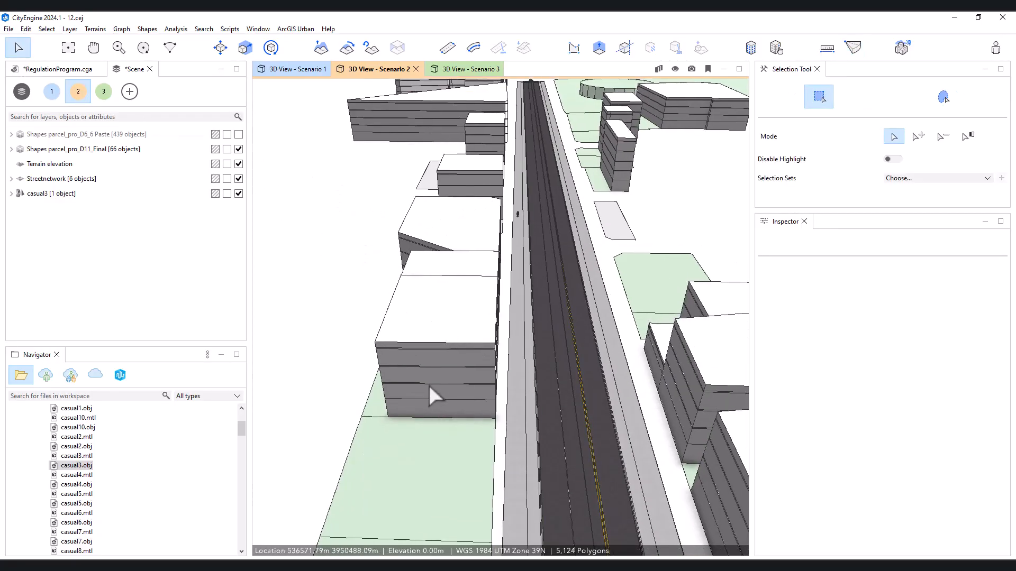
scroll(431, 389, down, 3)
click(469, 418)
click(465, 386)
click(928, 315)
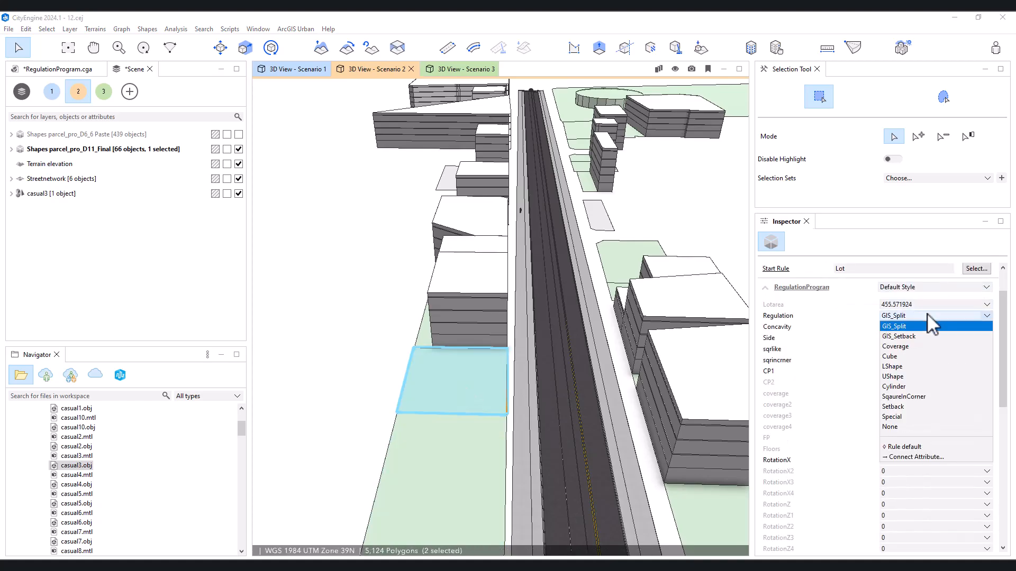
click(907, 347)
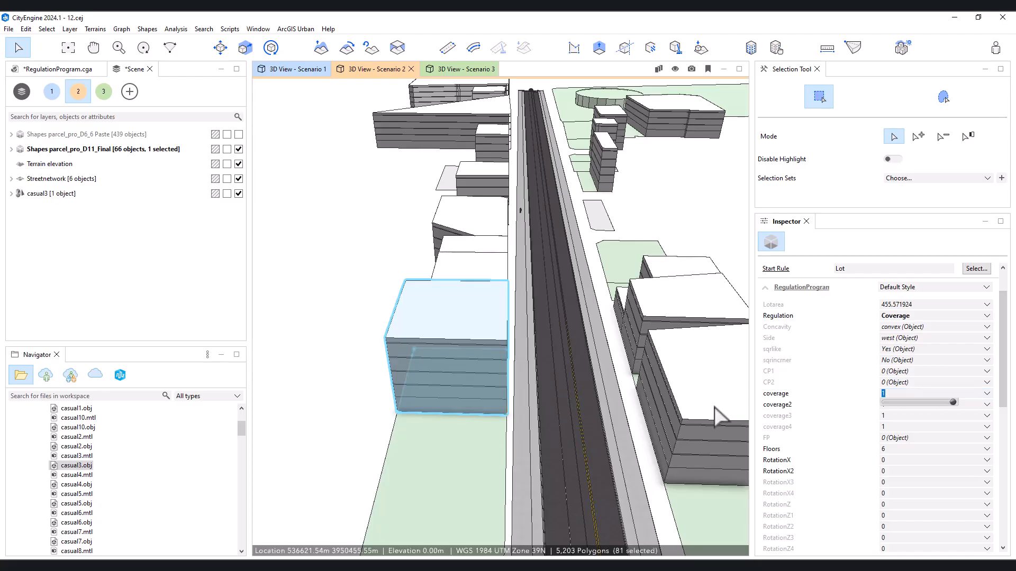
text(0.8)
key(Return)
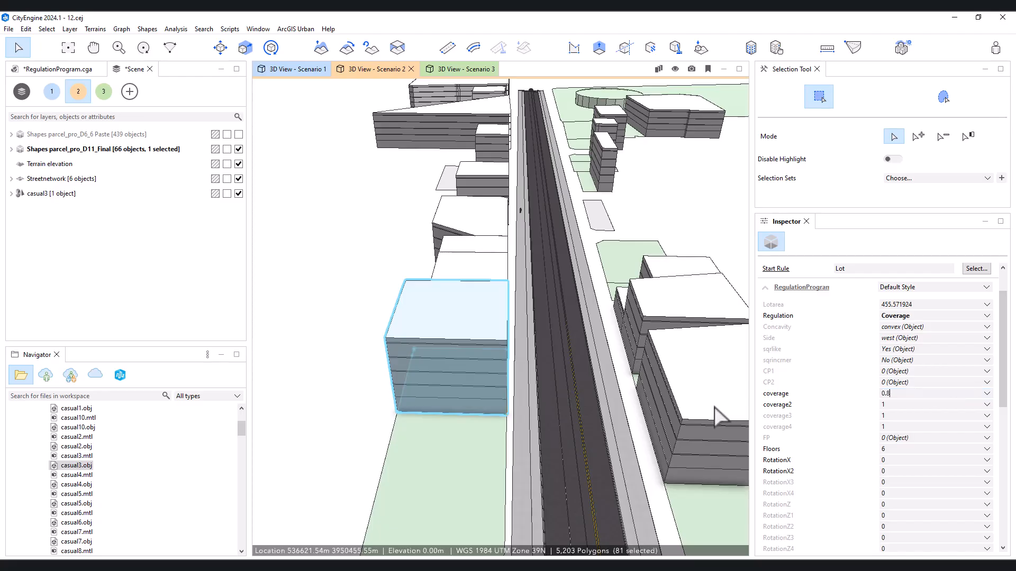
Set the lot's Alternative attribute to 3 so the new building is placed differently on its lot
scroll(884, 439, down, 3)
alt+drag(605, 369, 370, 334)
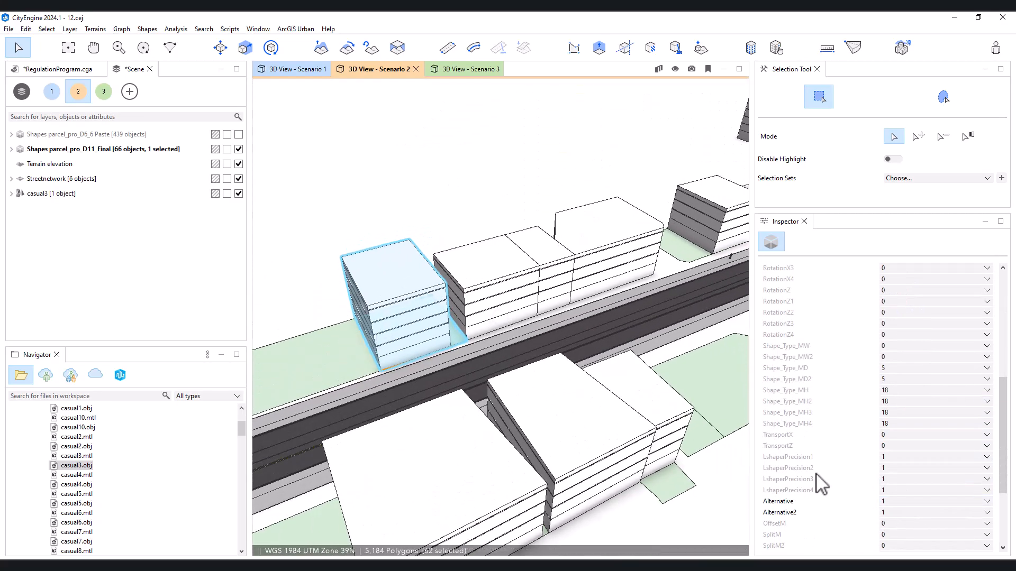
scroll(821, 482, down, 1)
click(890, 478)
text(3)
key(Return)
alt+drag(459, 357, 615, 356)
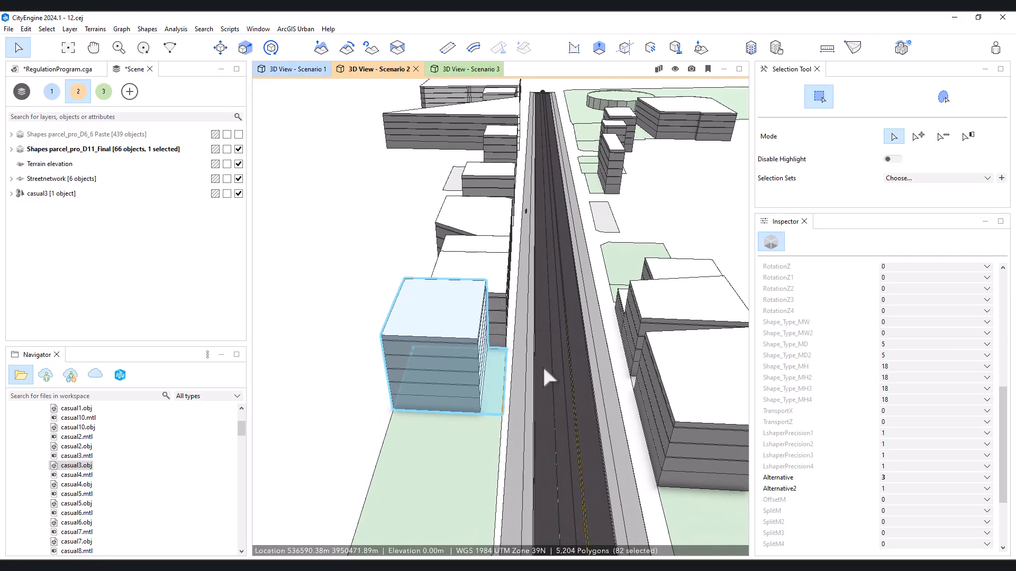
alt+drag(543, 369, 545, 357)
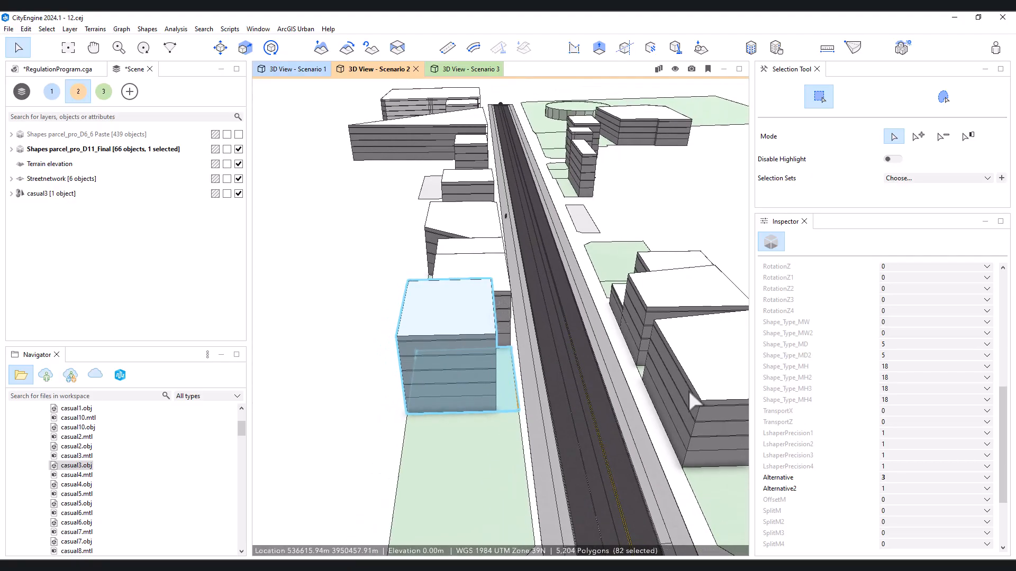
alt+drag(478, 344, 481, 394)
Raise the new building on the lot to 10 floors and clear the selection
scroll(846, 387, up, 7)
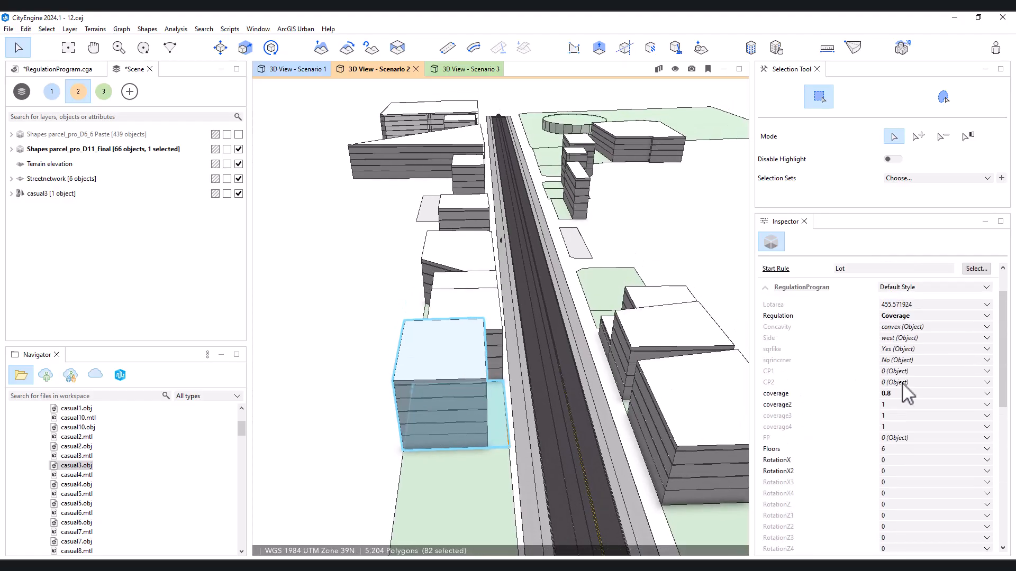
click(898, 451)
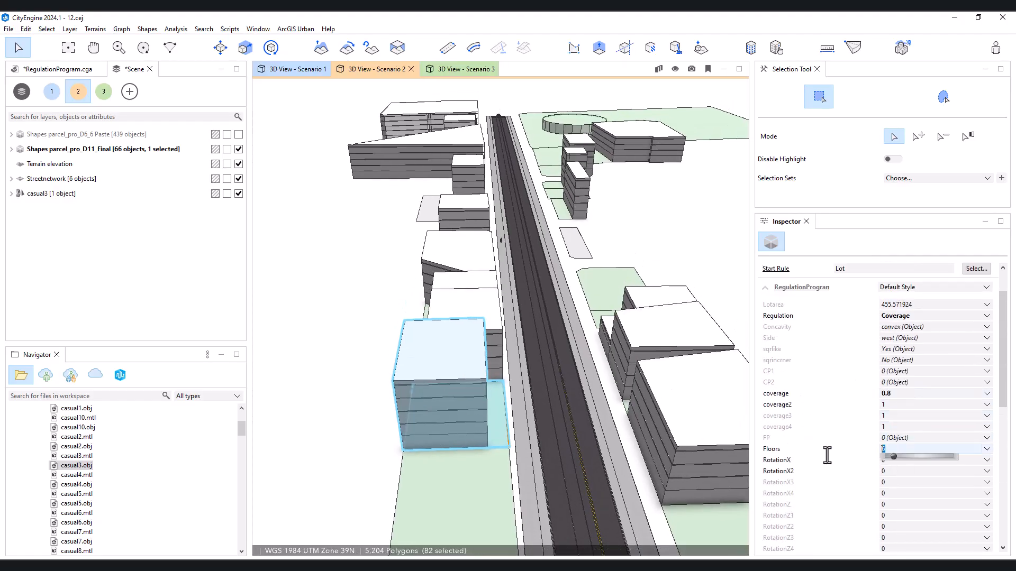
text(10)
key(Return)
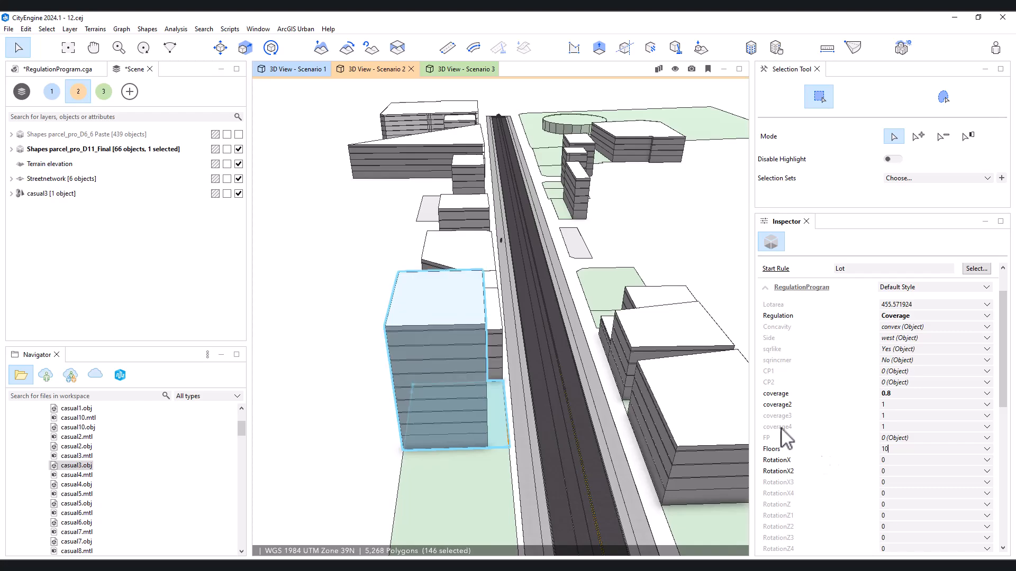
alt+drag(574, 364, 569, 305)
click(340, 293)
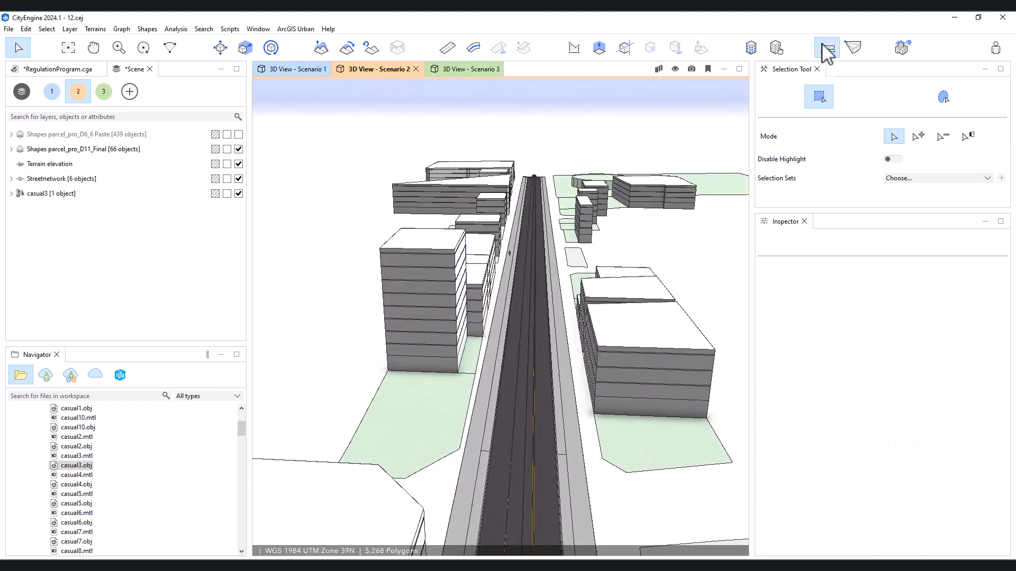
Create a view dome with its observer on the 10-floor building's roof and a radius spanning most of the street
click(852, 48)
click(880, 96)
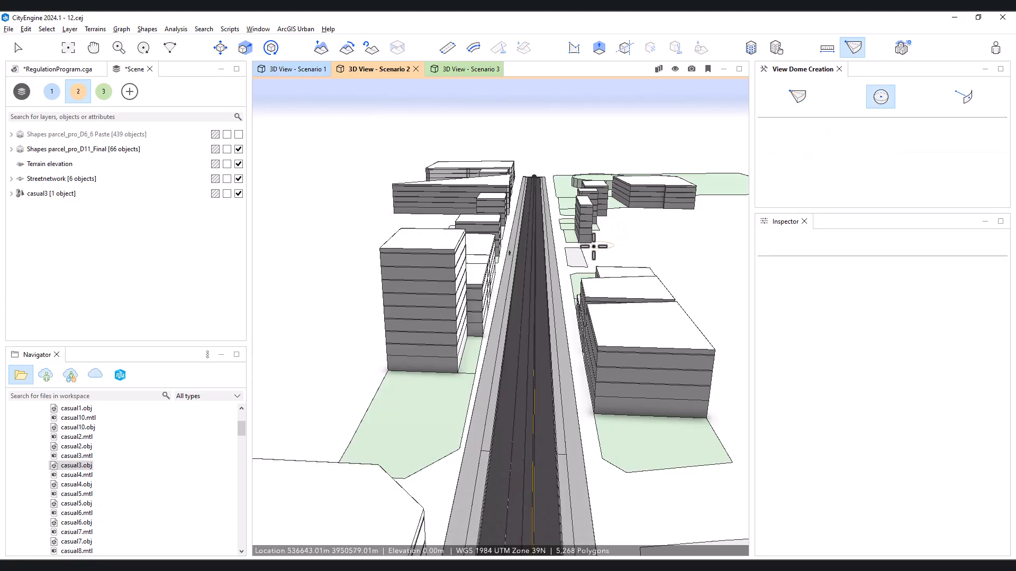
alt+drag(603, 245, 504, 254)
scroll(478, 229, up, 3)
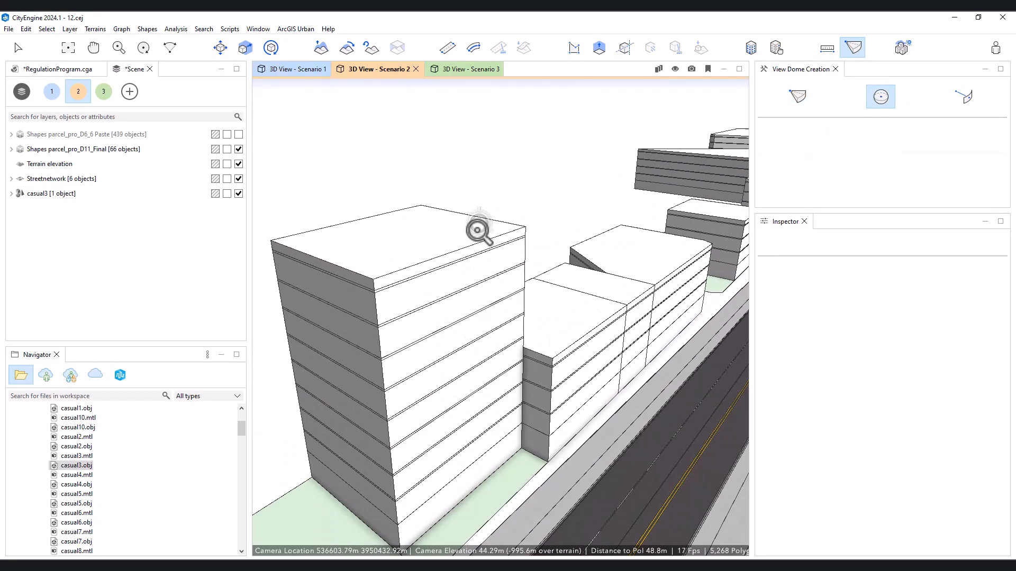
click(457, 250)
scroll(483, 265, down, 5)
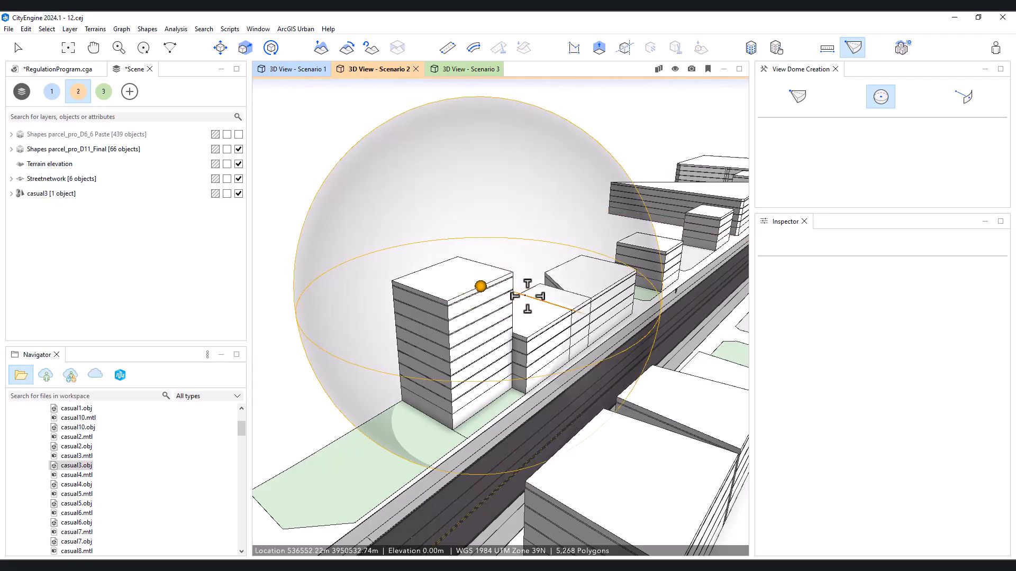
scroll(529, 296, down, 8)
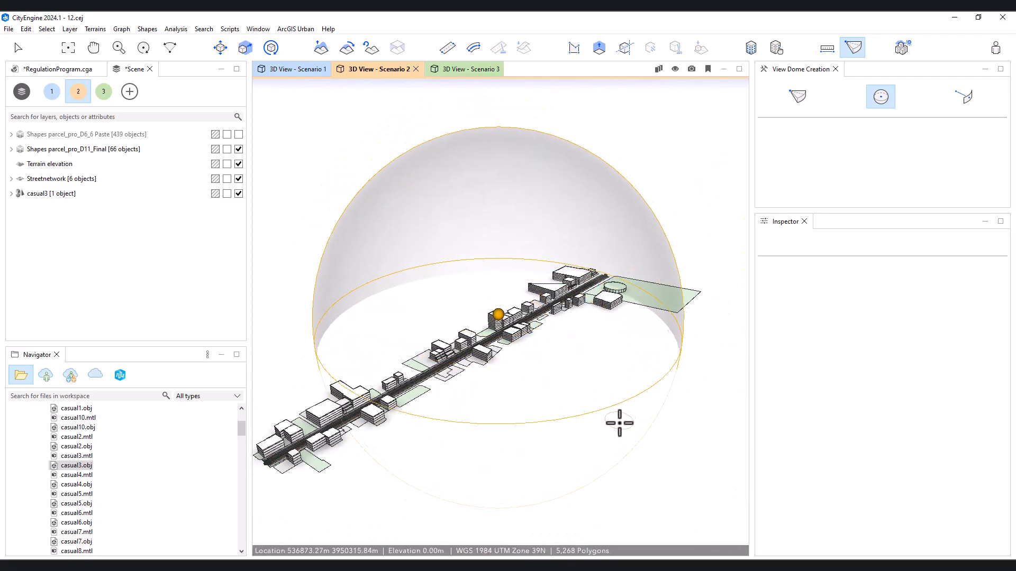
click(606, 411)
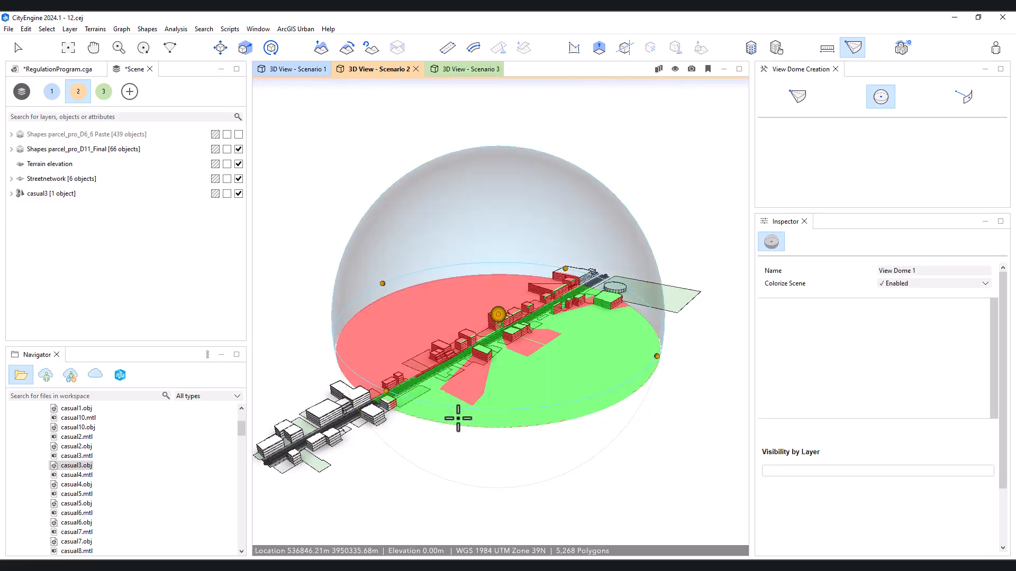
Enlarge the view dome's radius until it covers the entire street and the cylinder
middle_drag(449, 428, 646, 449)
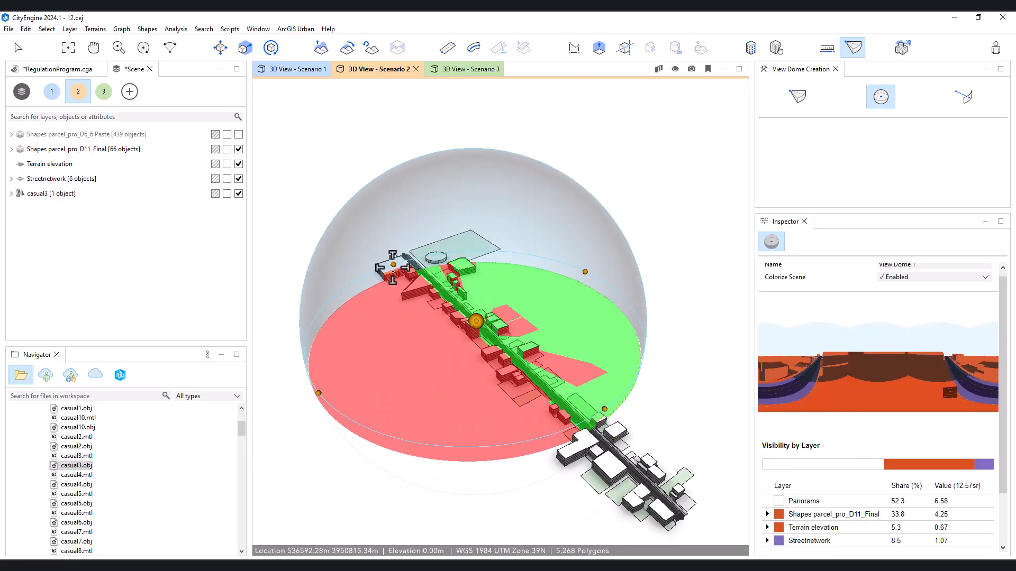
drag(394, 273, 379, 258)
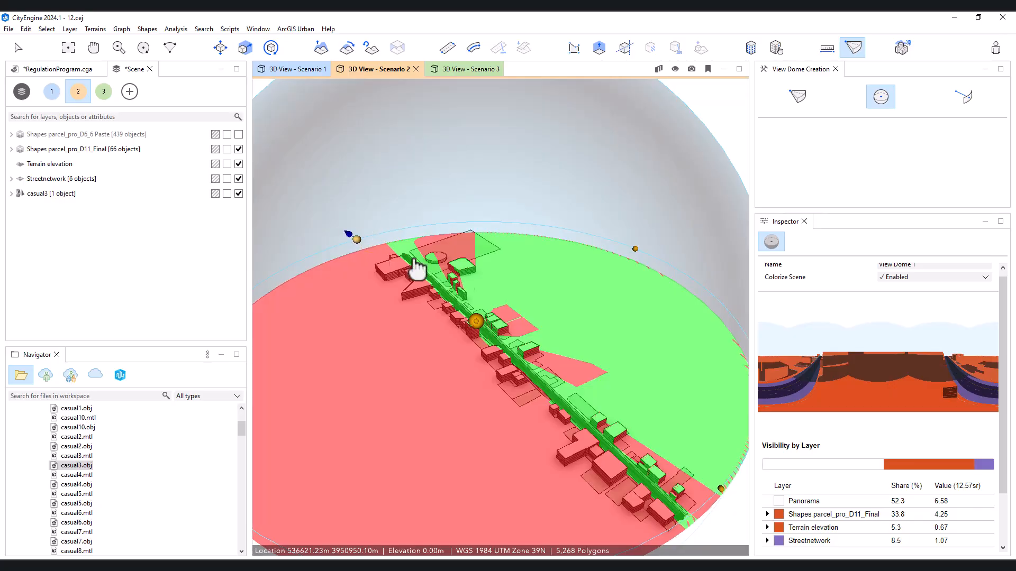
scroll(481, 275, up, 2)
Examine the view dome's visible and hidden surfaces around the tall building and the street, together with its panorama and visibility shares by layer
middle_drag(501, 295, 459, 248)
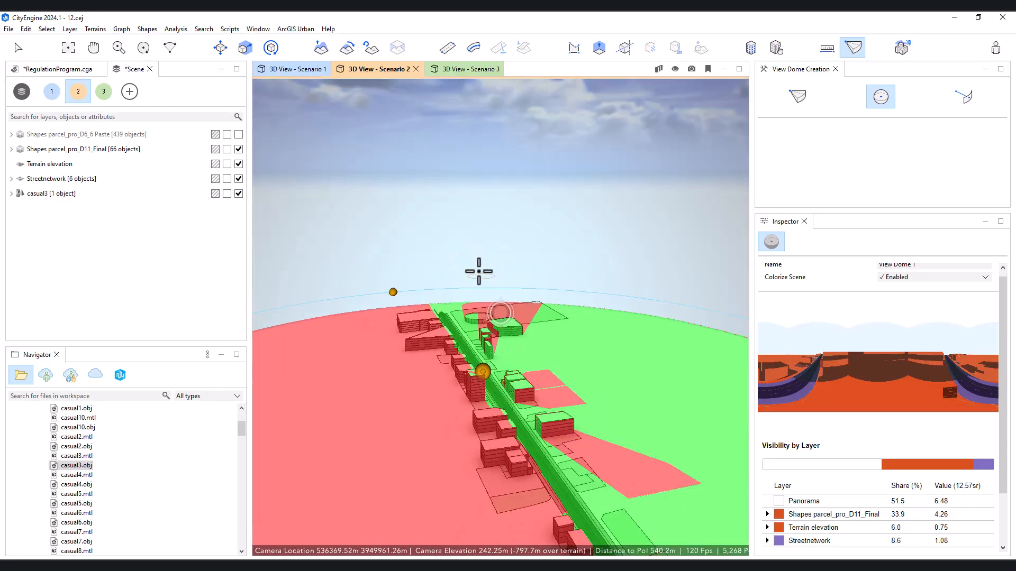
scroll(530, 373, up, 2)
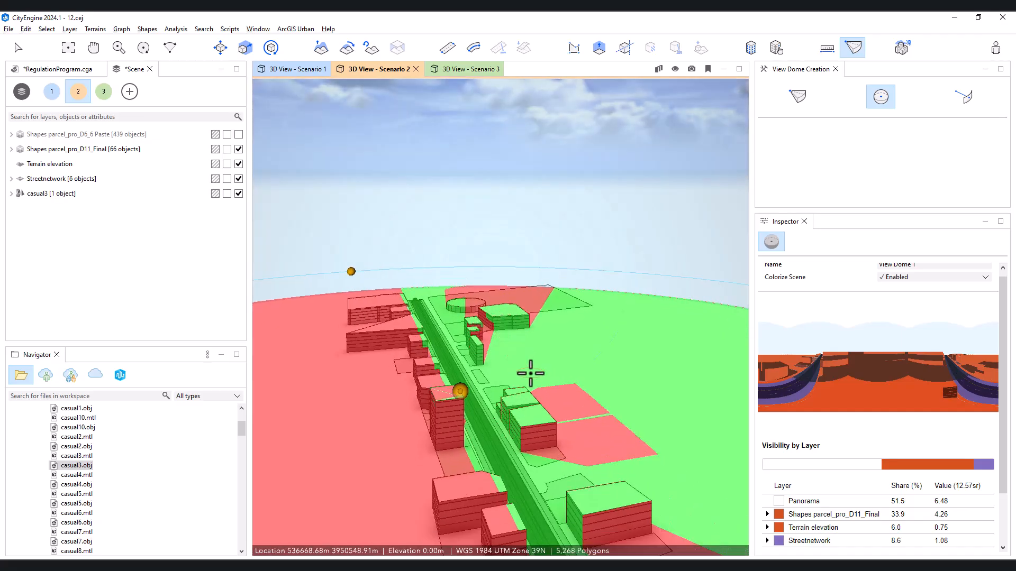
scroll(531, 373, down, 3)
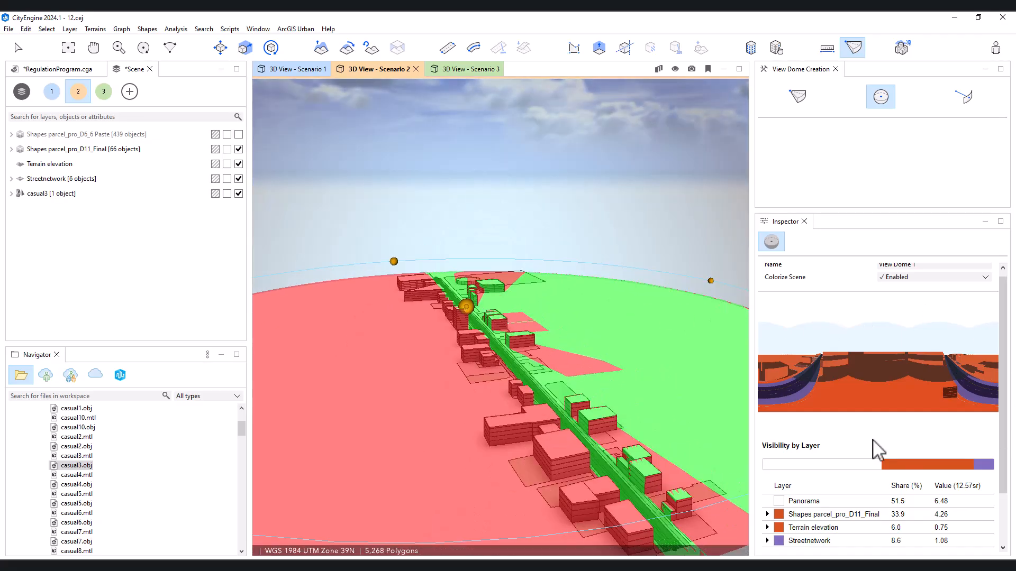
scroll(468, 330, up, 5)
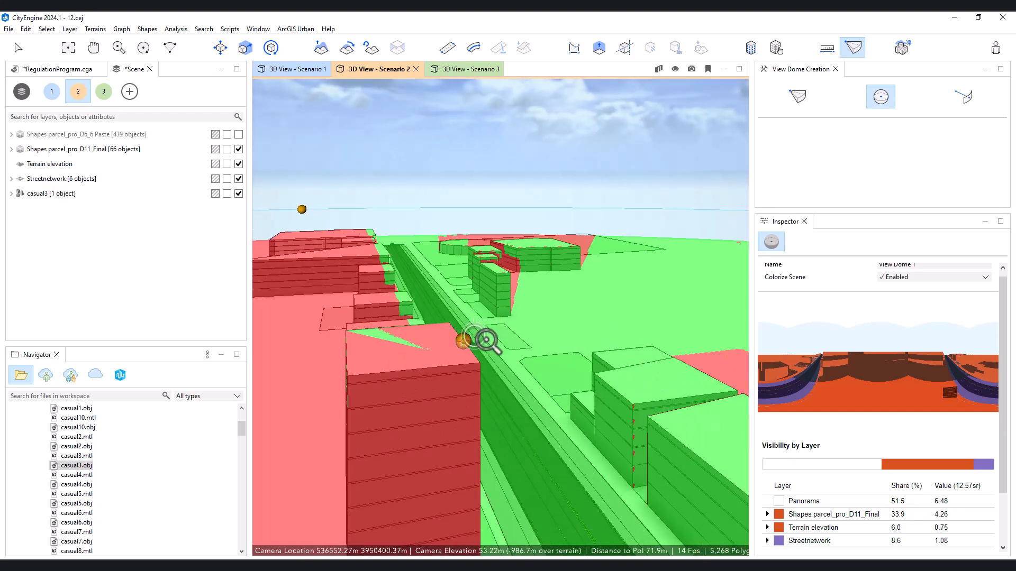
scroll(472, 332, down, 5)
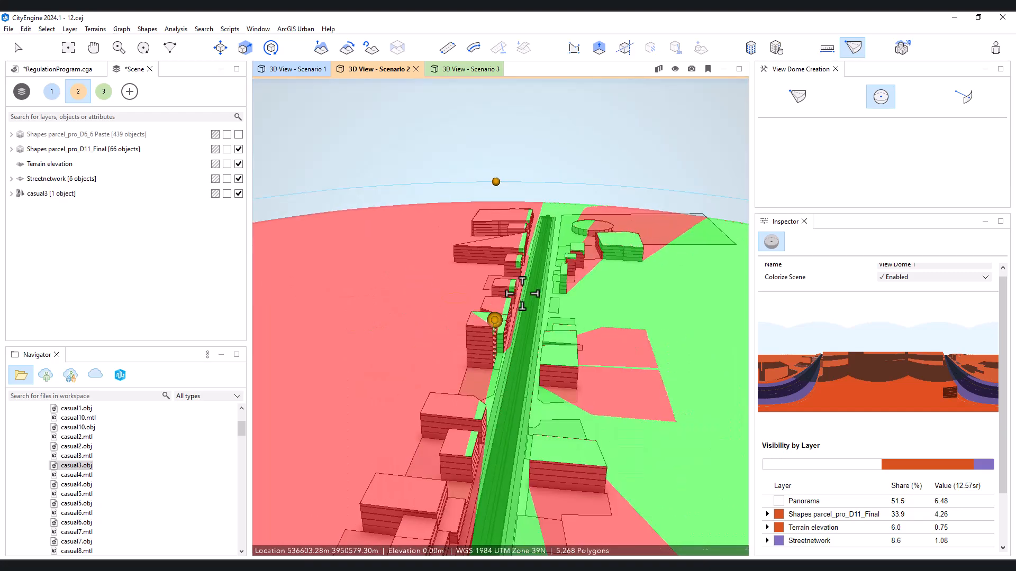
scroll(582, 314, up, 5)
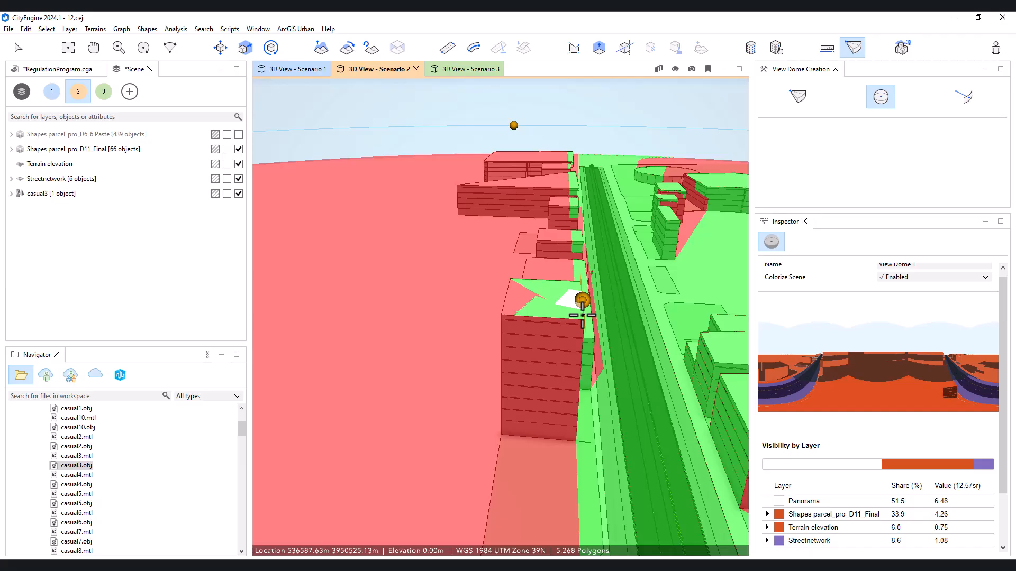
scroll(465, 300, down, 5)
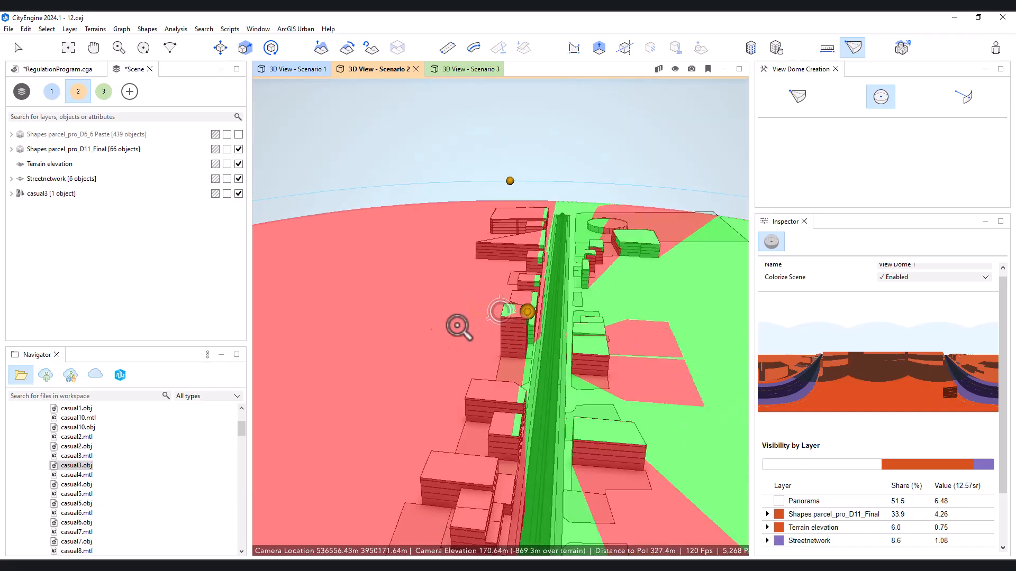
alt+drag(506, 309, 561, 313)
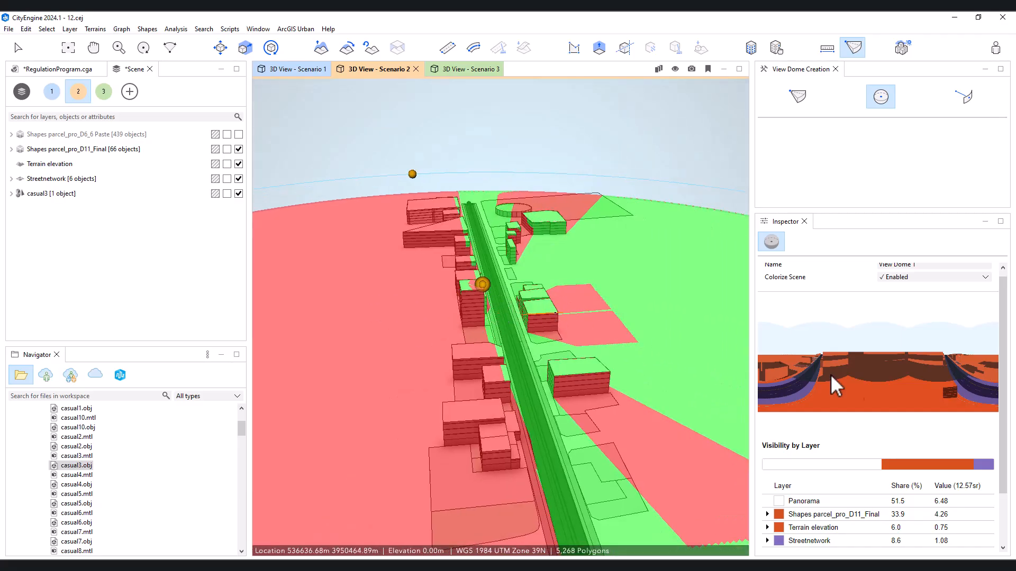
scroll(552, 241, down, 2)
scroll(692, 405, down, 2)
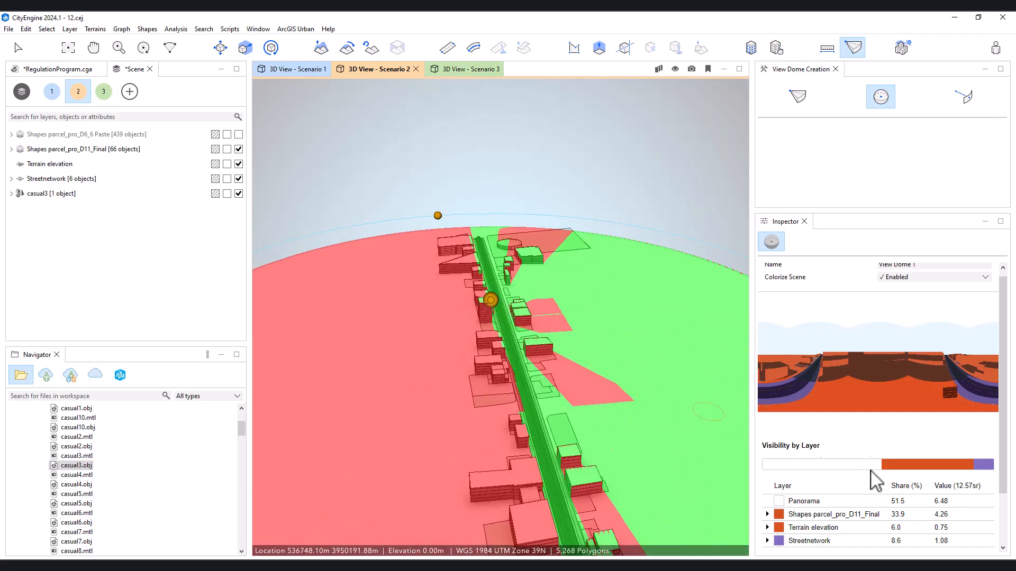
mouse_move(811, 471)
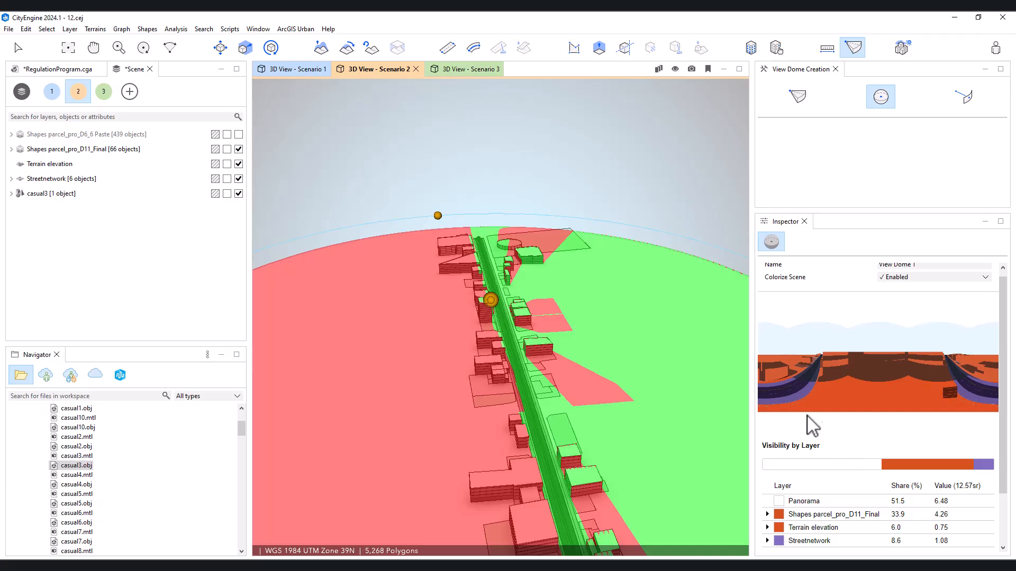
mouse_move(918, 478)
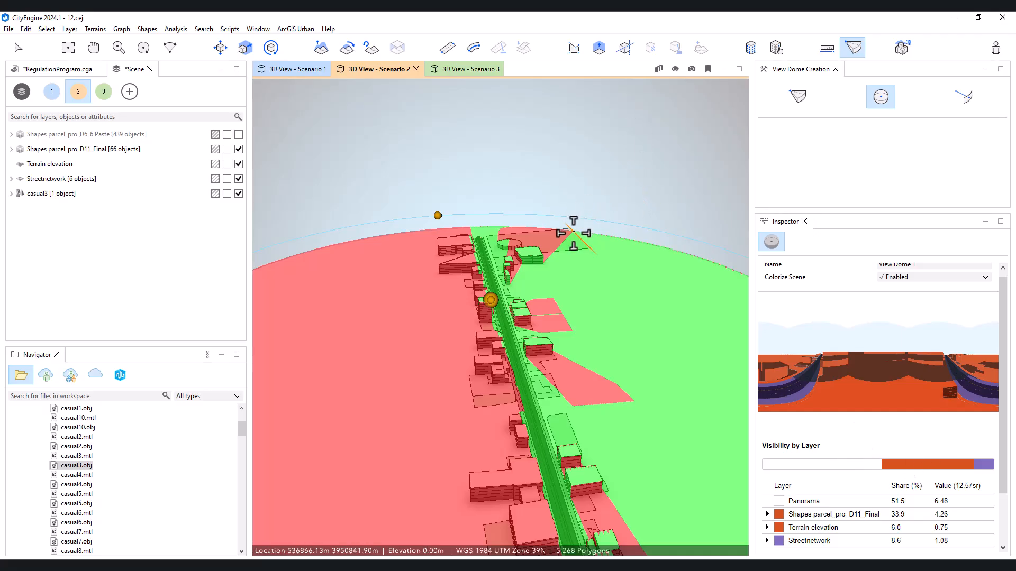
Inspect the visible and hidden surfaces around the 10-floor building, the street and the cylinder from several angles
scroll(576, 246, down, 3)
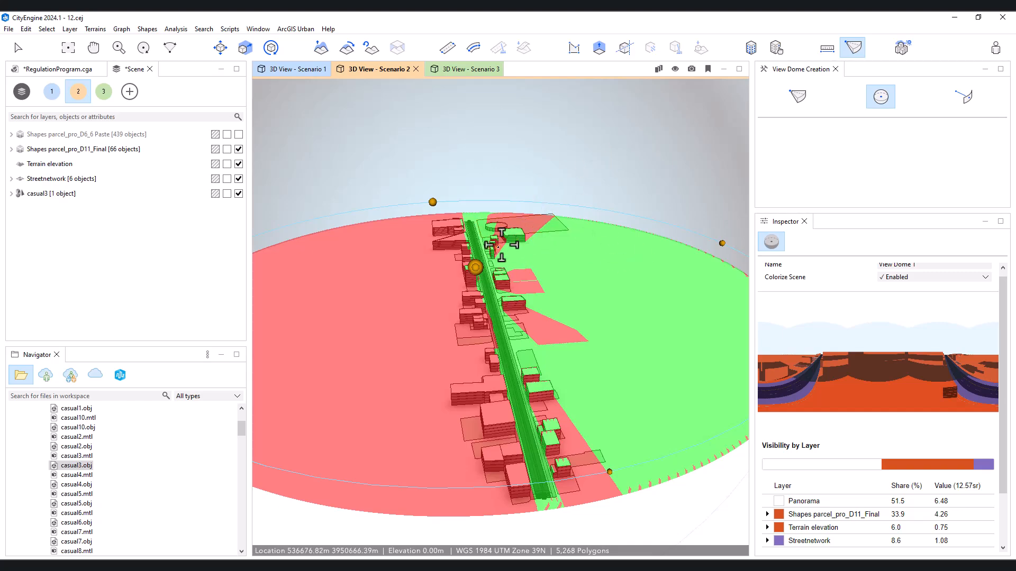
scroll(497, 245, up, 8)
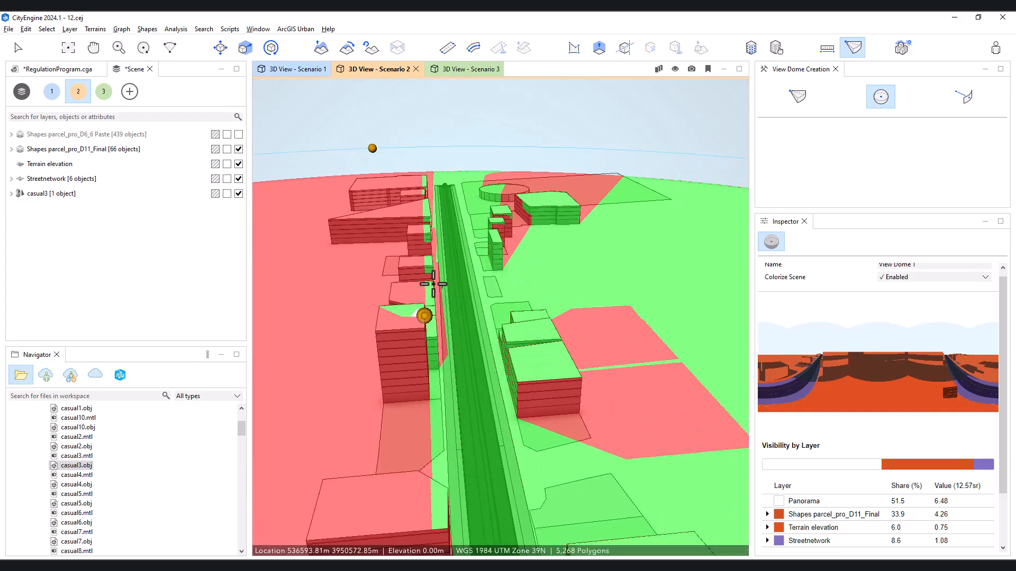
alt+drag(512, 337, 506, 333)
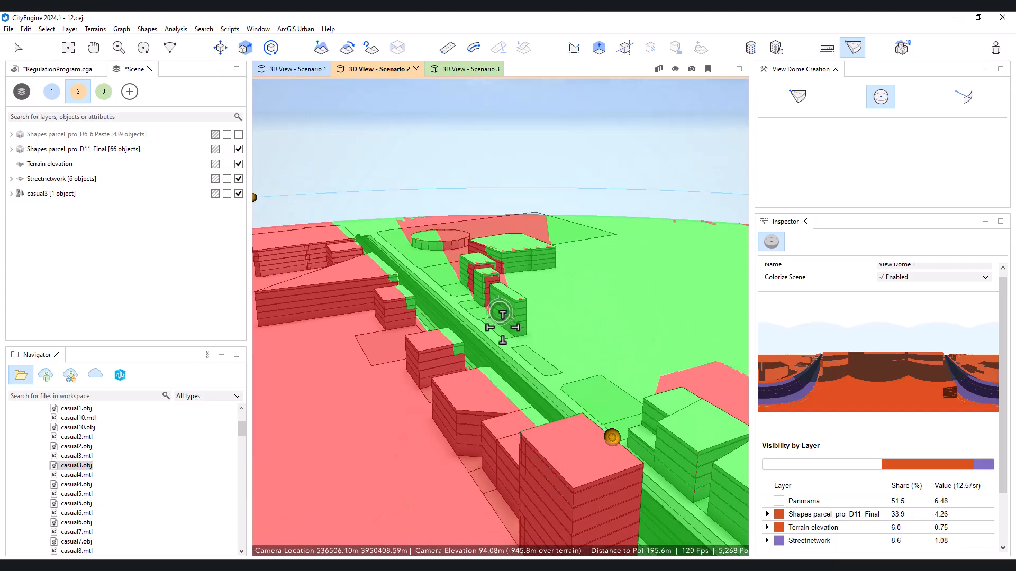
alt+middle_drag(513, 293, 448, 288)
alt+drag(530, 354, 477, 357)
scroll(476, 357, down, 3)
alt+middle_drag(428, 376, 474, 376)
scroll(426, 388, up, 4)
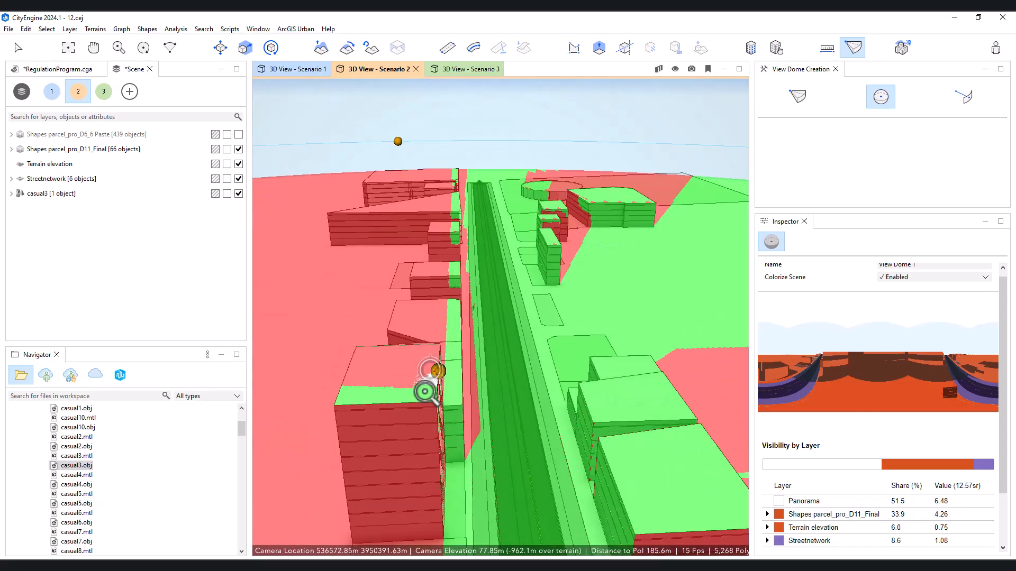
scroll(421, 389, down, 2)
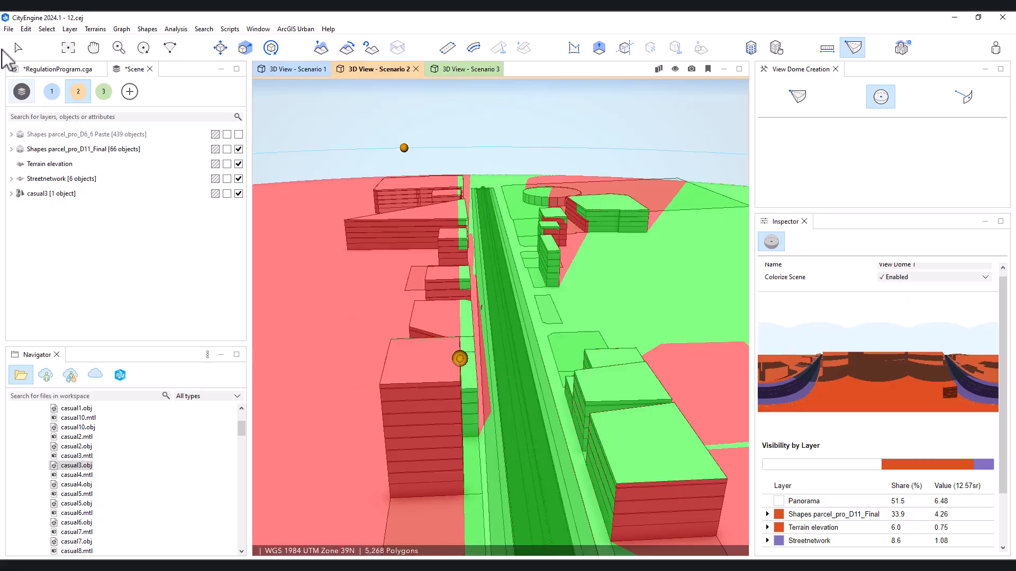
Select the 10-floor building and set its Floors value to 15
click(16, 52)
click(399, 370)
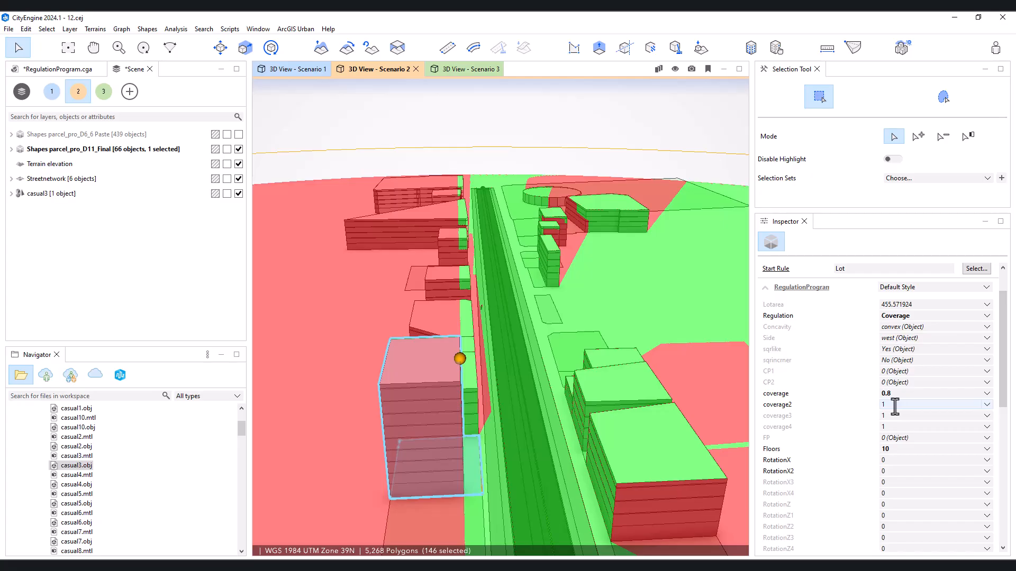
click(896, 448)
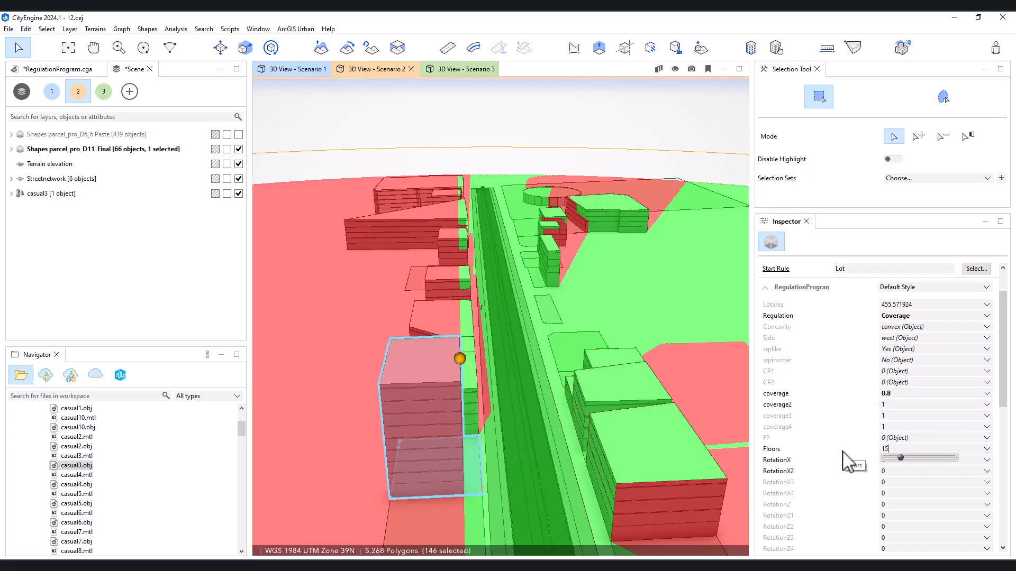
text(15)
key(Return)
Select the view dome and raise its observer to the roof edge of the 15-floor building
alt+drag(646, 390, 473, 360)
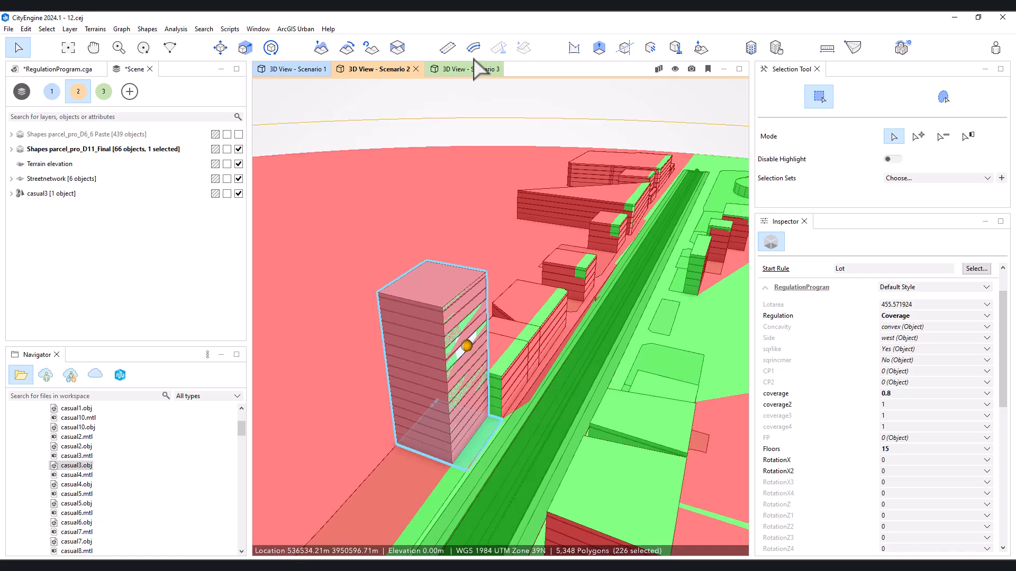
click(481, 106)
click(472, 357)
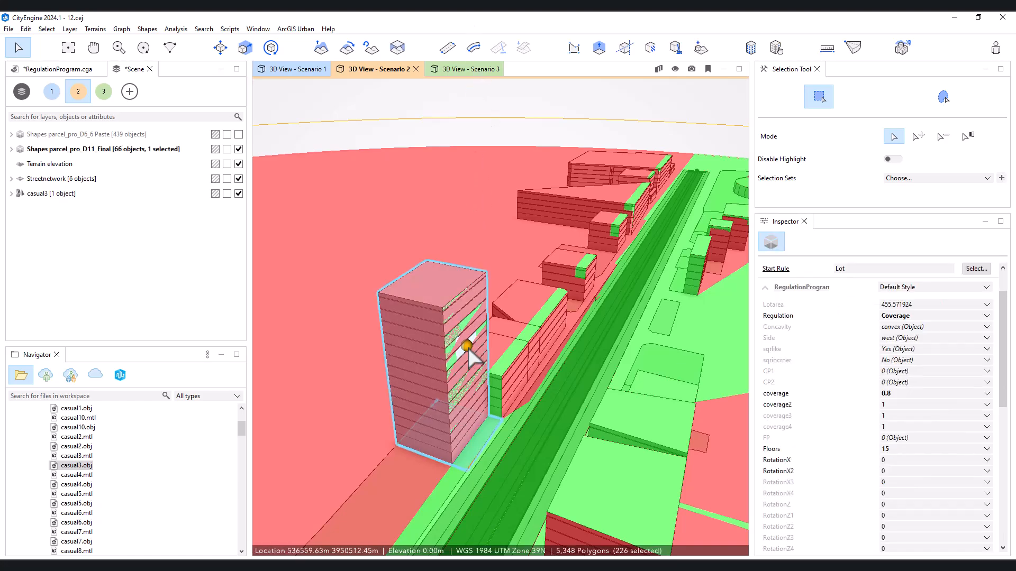
click(492, 118)
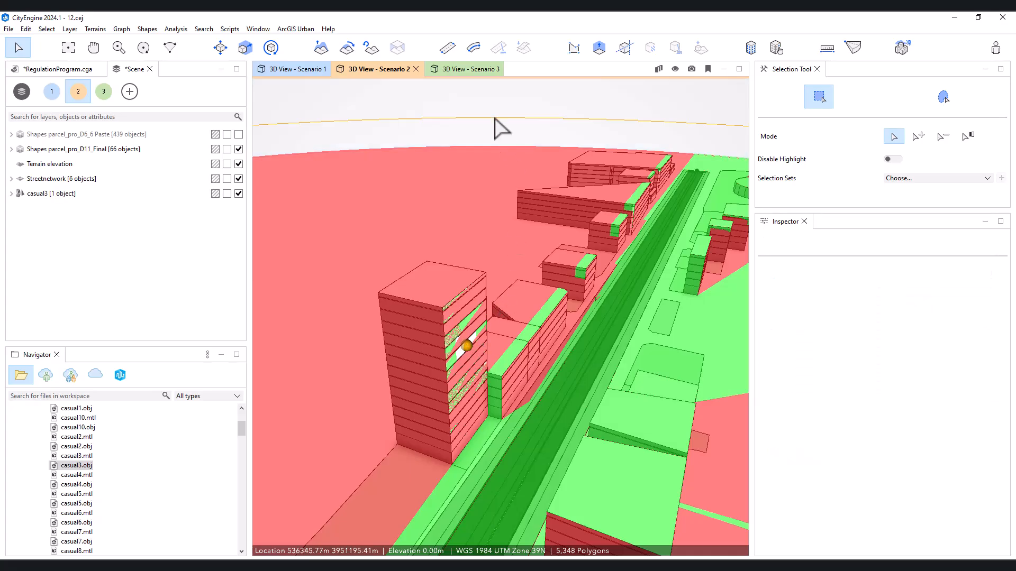
click(495, 118)
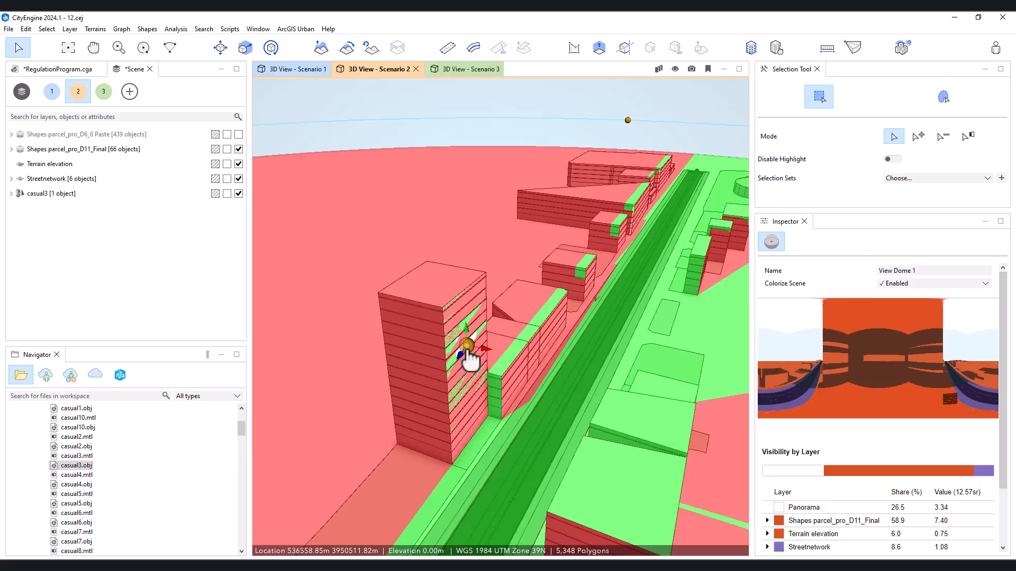
drag(471, 360, 467, 284)
Try other Alternative values for the 6-floor building in front of the cylinder, finishing with Alternative set to 4
alt+drag(403, 447, 591, 204)
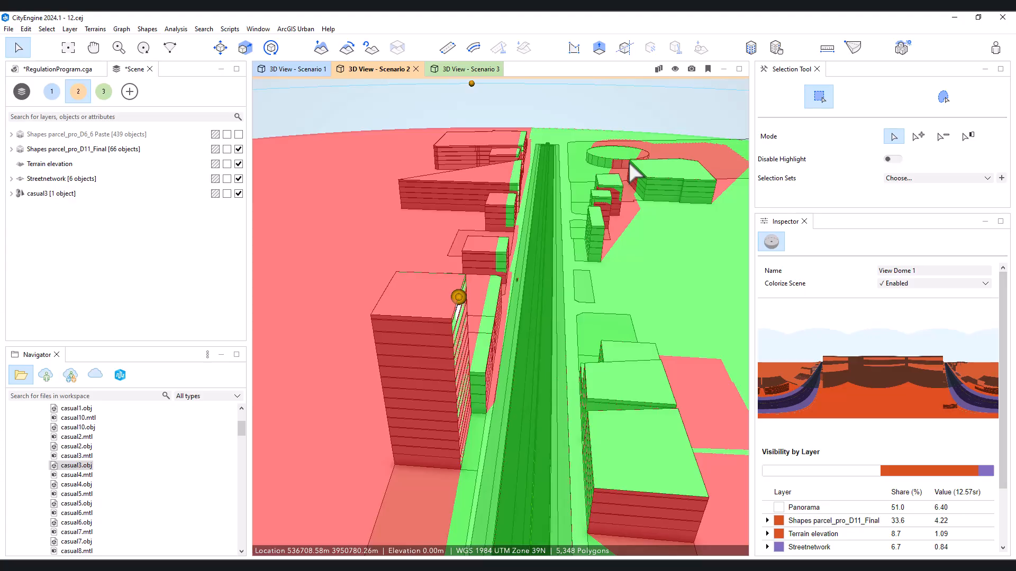
middle_drag(633, 190, 636, 306)
click(604, 242)
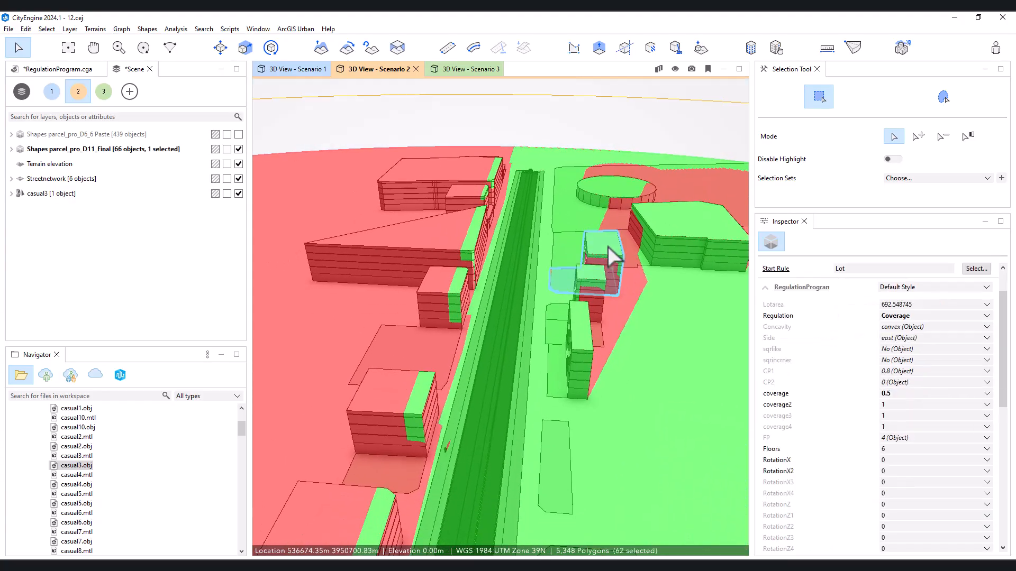
scroll(897, 416, down, 15)
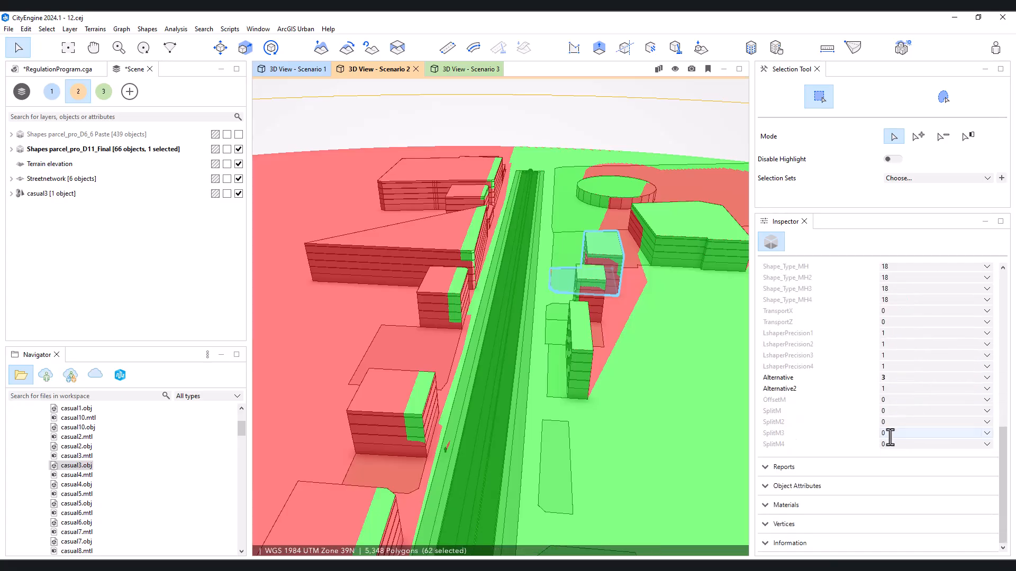
click(889, 378)
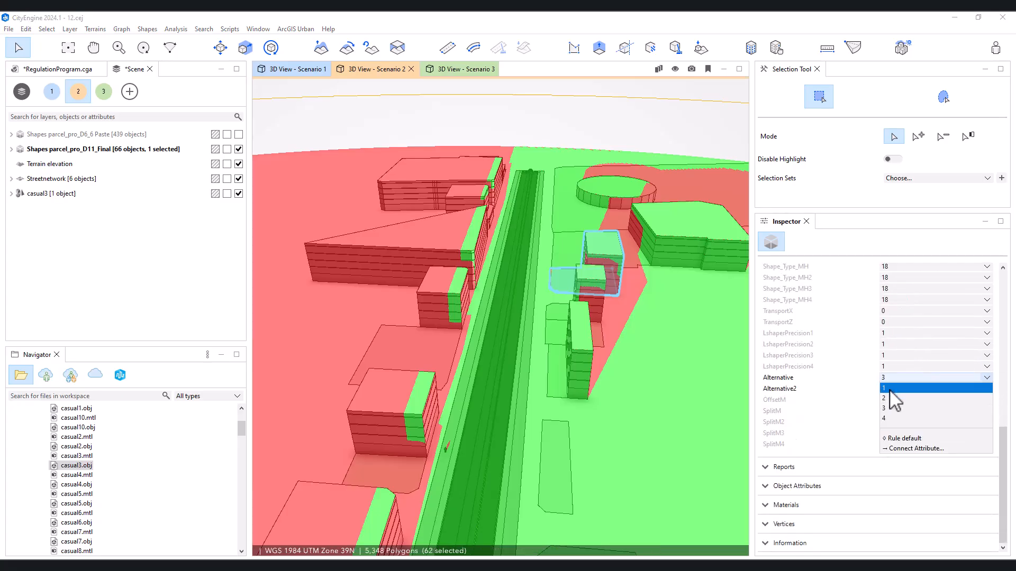
click(895, 389)
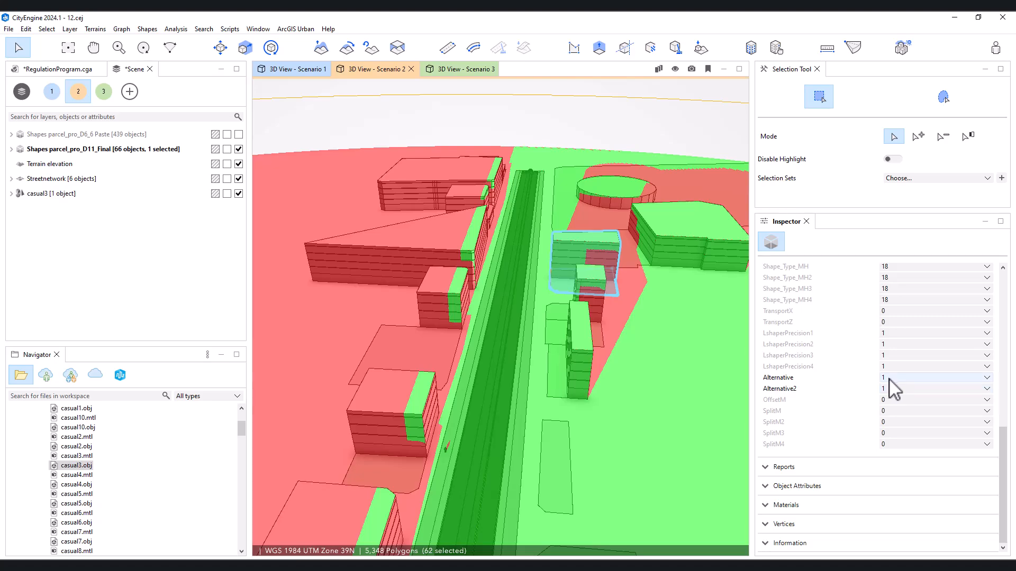
click(889, 378)
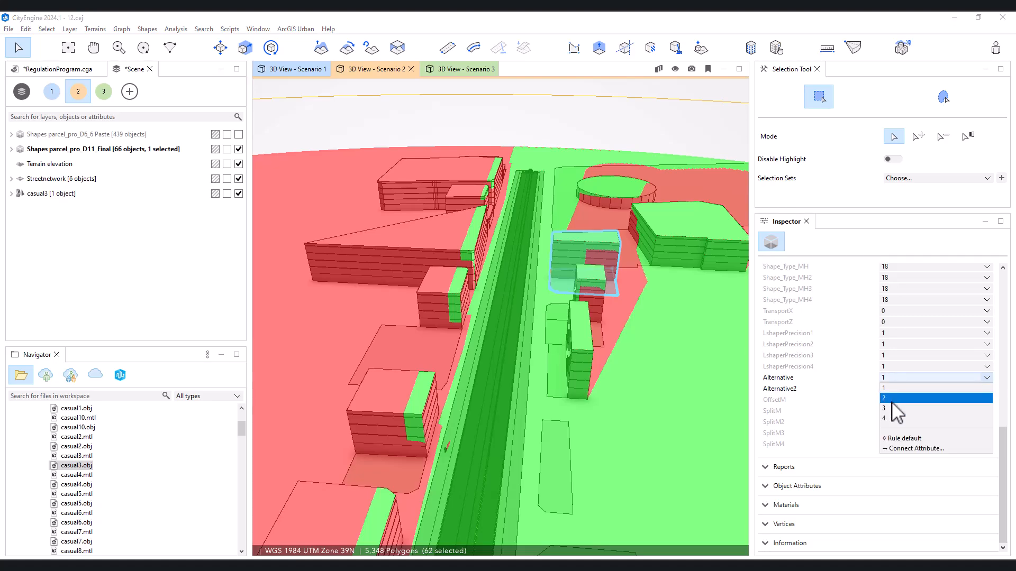
click(889, 401)
click(889, 381)
click(889, 376)
click(890, 380)
click(895, 421)
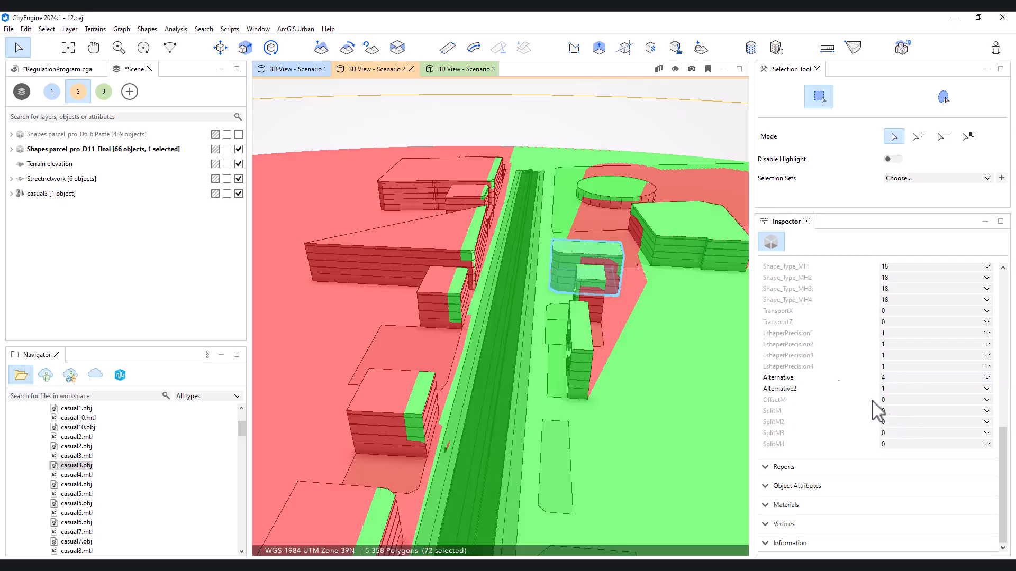
Set the Floors value of the selected building in front of the cylinder to 4
scroll(635, 291, down, 5)
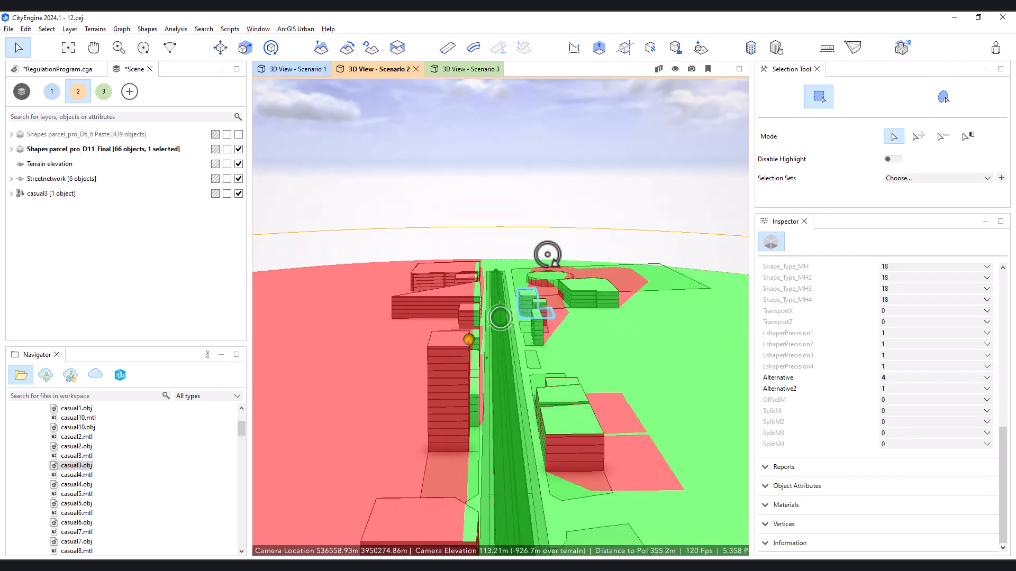
scroll(532, 285, up, 3)
middle_drag(538, 299, 525, 354)
scroll(524, 354, up, 2)
scroll(881, 356, up, 5)
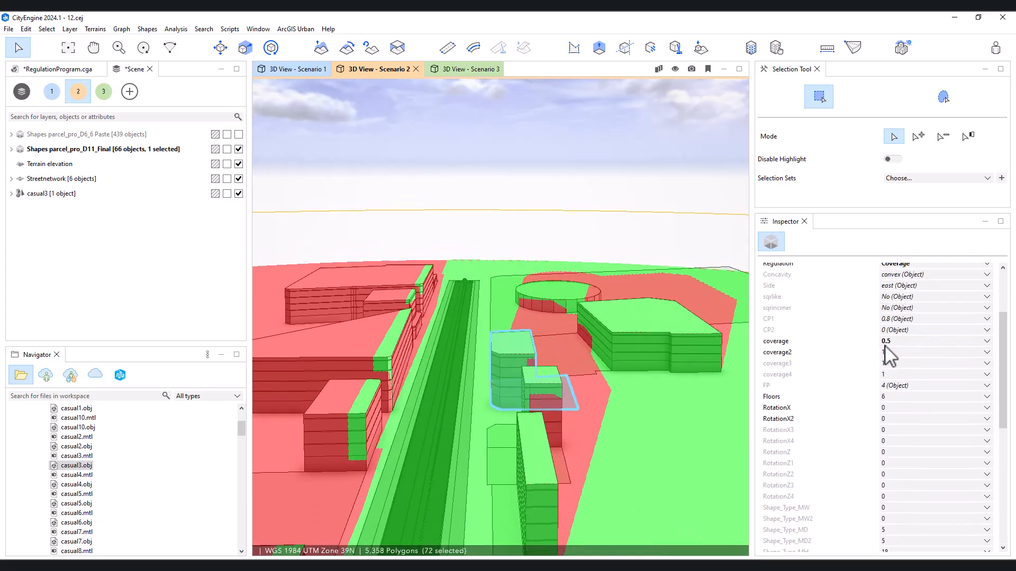
click(896, 397)
text(4)
key(Return)
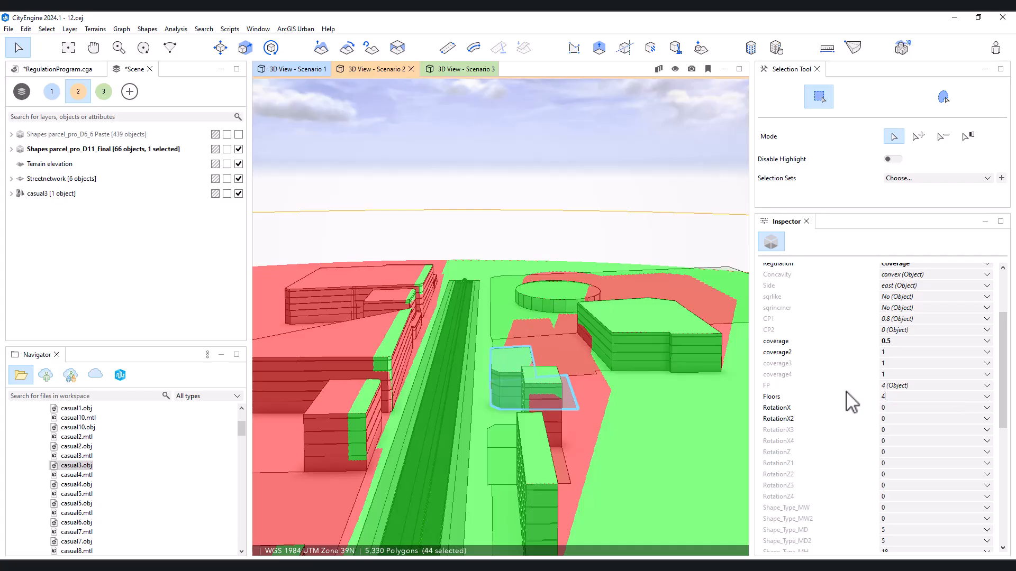
Examine the cylinder's visible and hidden parts behind the lowered 4-floor building from several viewpoints
scroll(452, 326, down, 2)
scroll(516, 356, down, 2)
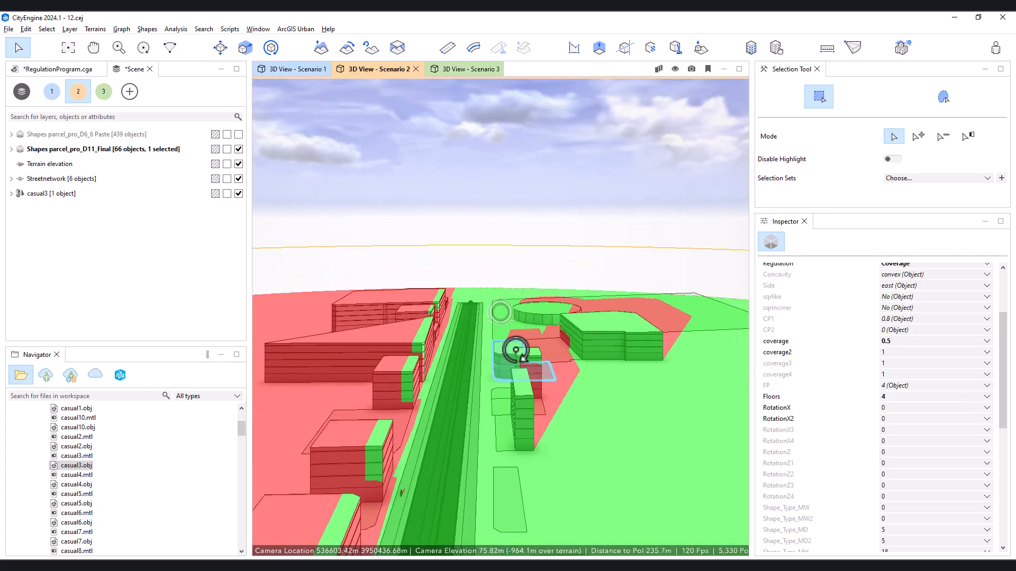
middle_drag(426, 417, 533, 328)
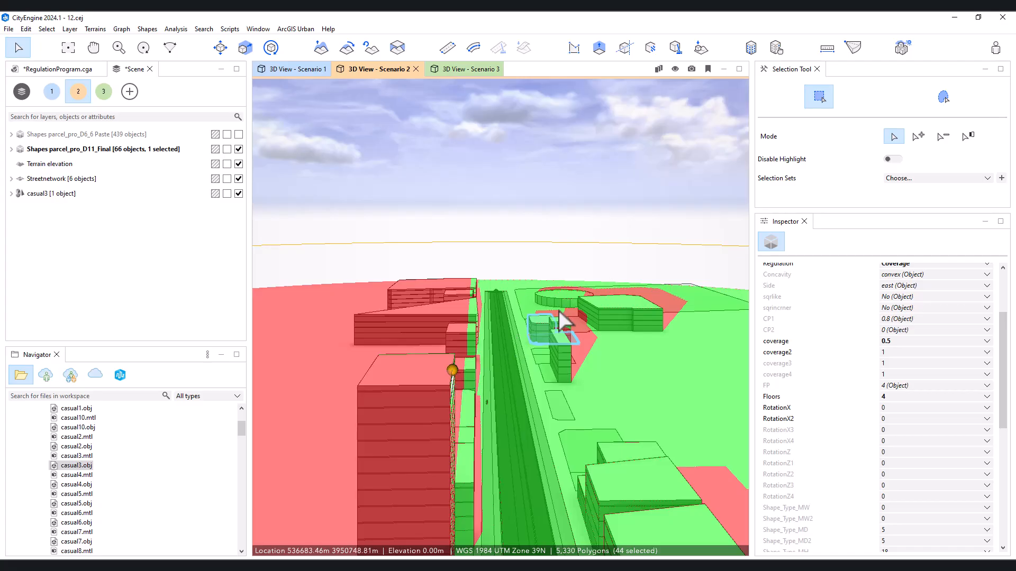
scroll(582, 347, down, 3)
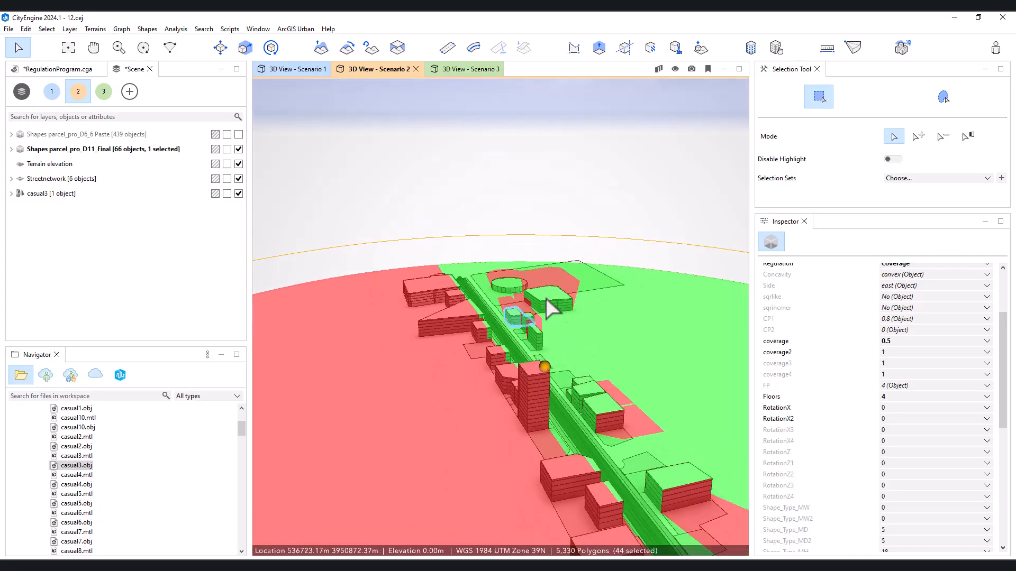
scroll(532, 298, up, 4)
scroll(529, 299, down, 2)
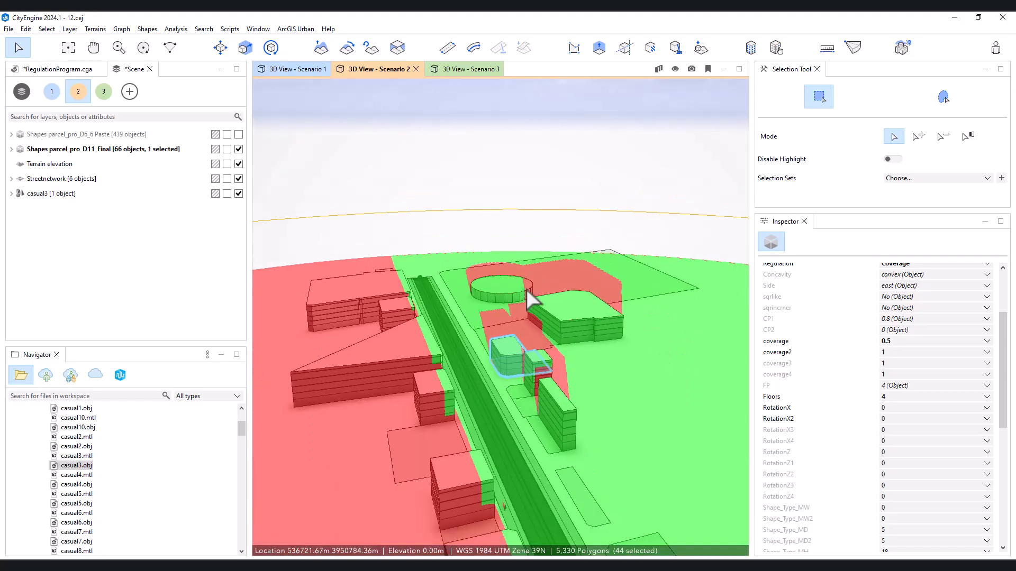
scroll(528, 290, down, 2)
middle_drag(557, 295, 374, 384)
Select the view dome and lower its observer to about the middle of the 15-floor building's street façade
click(385, 392)
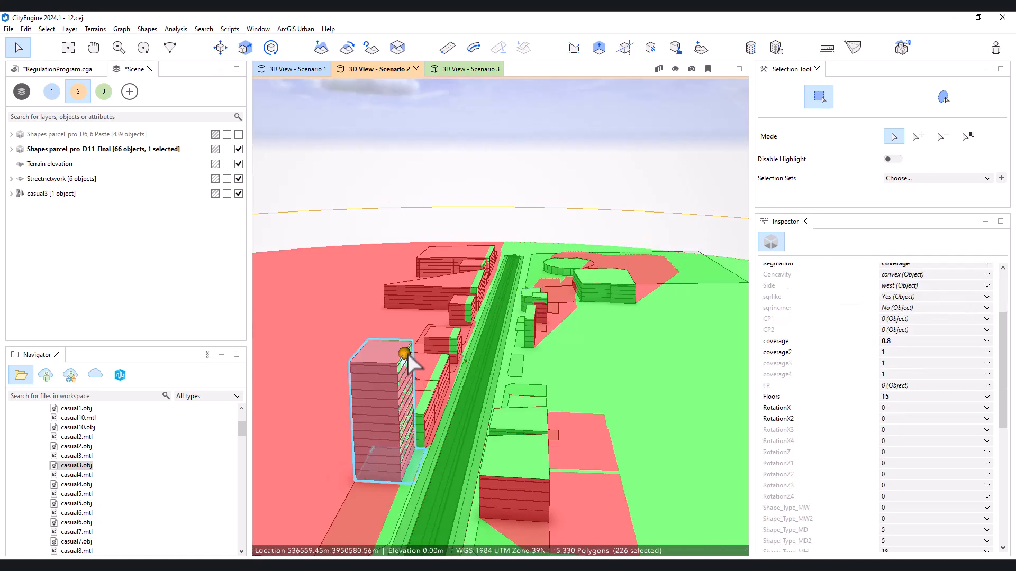
click(369, 213)
drag(389, 166, 293, 222)
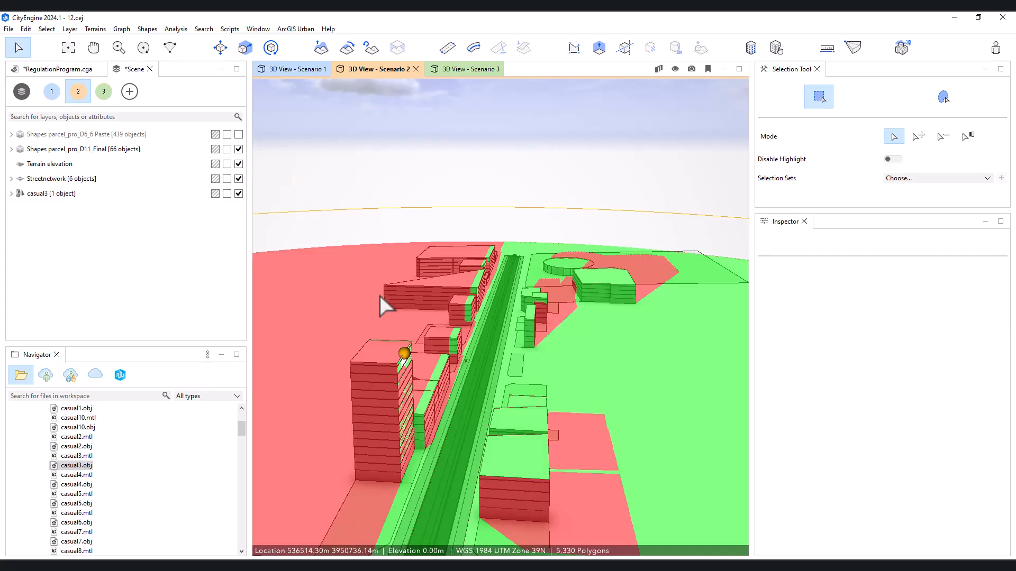
click(408, 359)
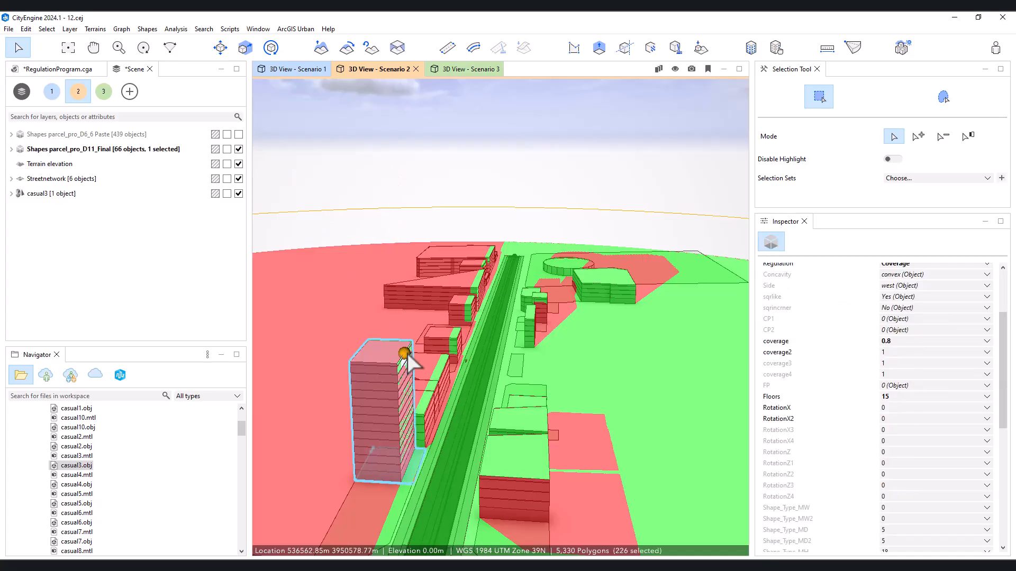
alt+drag(379, 353, 387, 349)
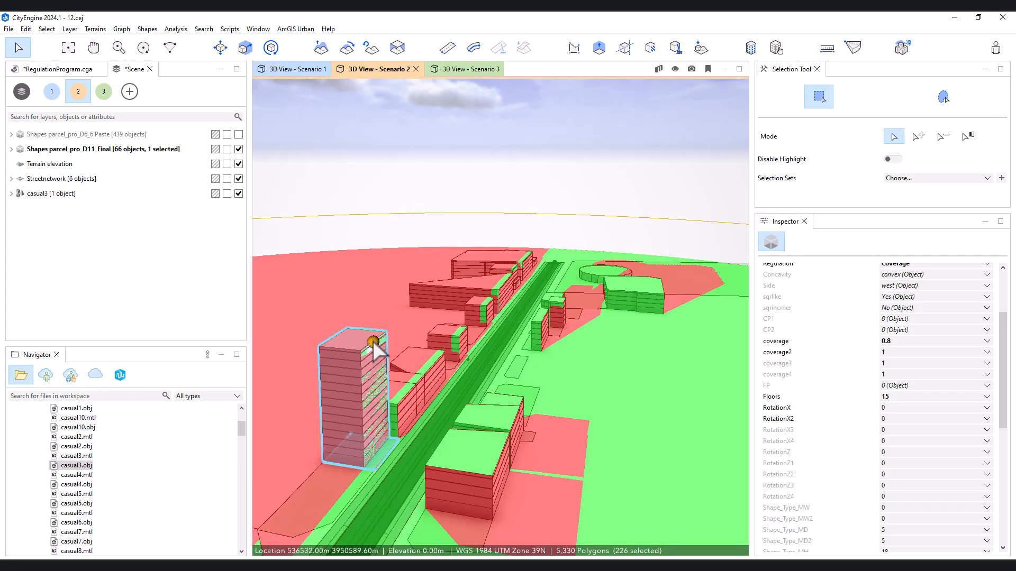
drag(395, 180, 354, 216)
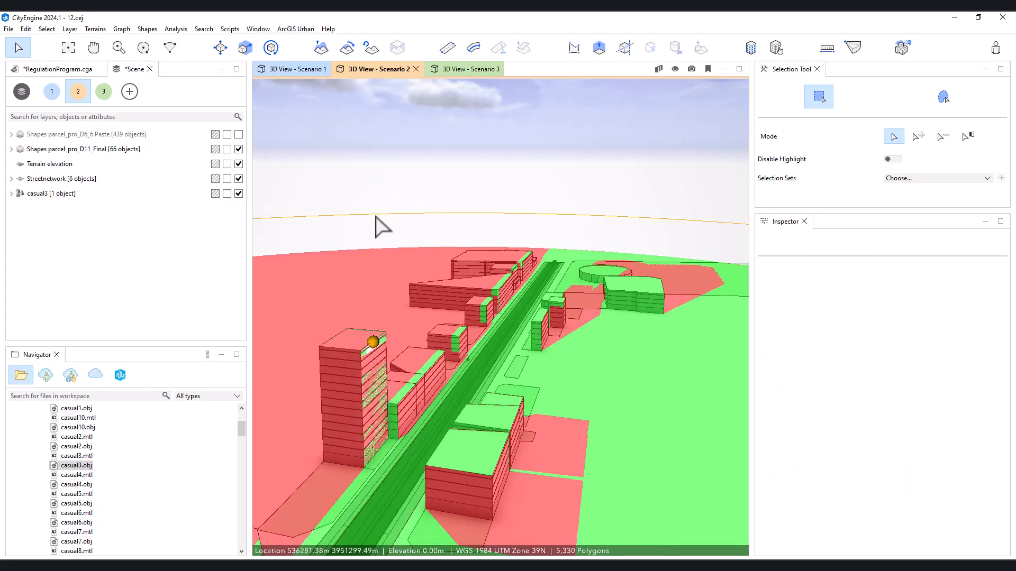
click(377, 215)
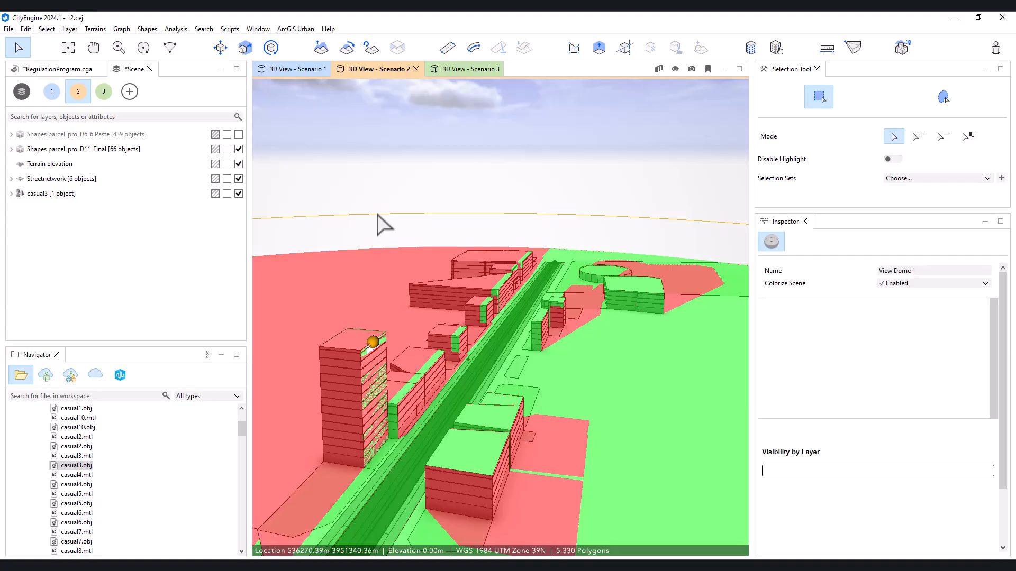
drag(377, 320, 377, 376)
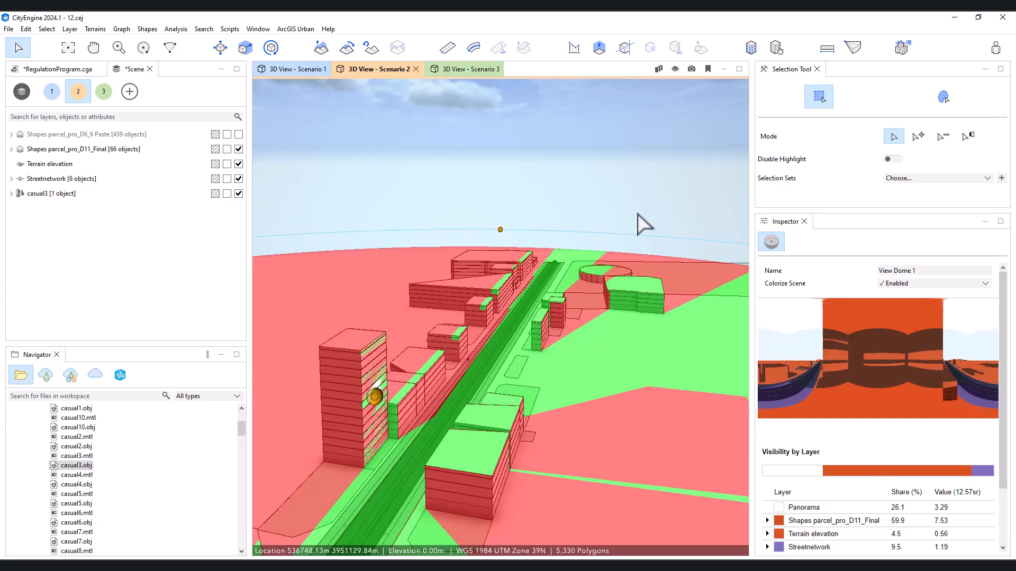
Lower the dome's observer further, to about 9.6 m, and review the visibility shares by layer and the observer properties
mouse_move(376, 400)
drag(376, 394, 377, 430)
scroll(533, 376, down, 3)
middle_drag(467, 424, 515, 420)
scroll(503, 358, down, 3)
scroll(498, 353, up, 3)
key(alt)
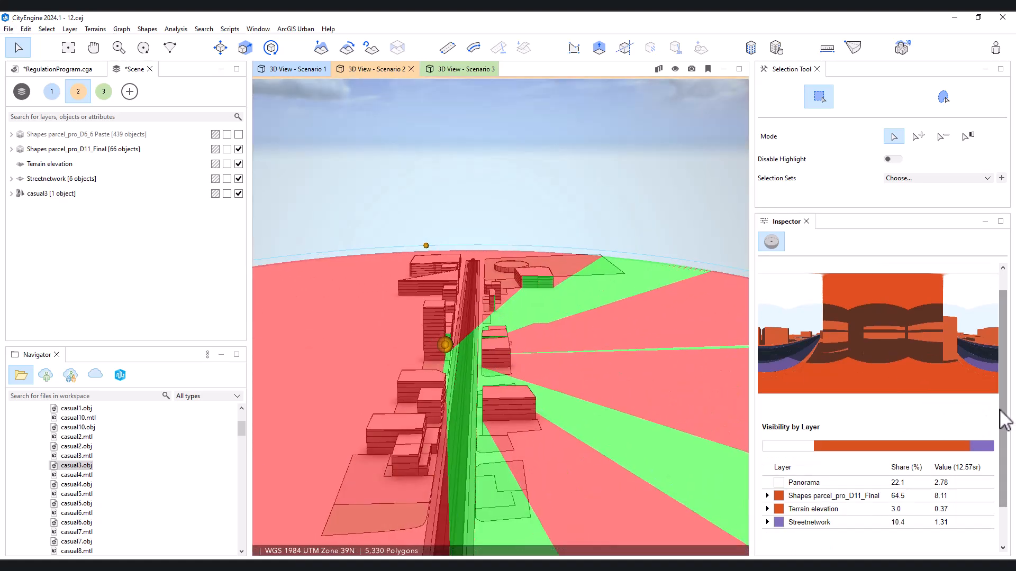
drag(1004, 419, 1004, 487)
drag(751, 443, 834, 443)
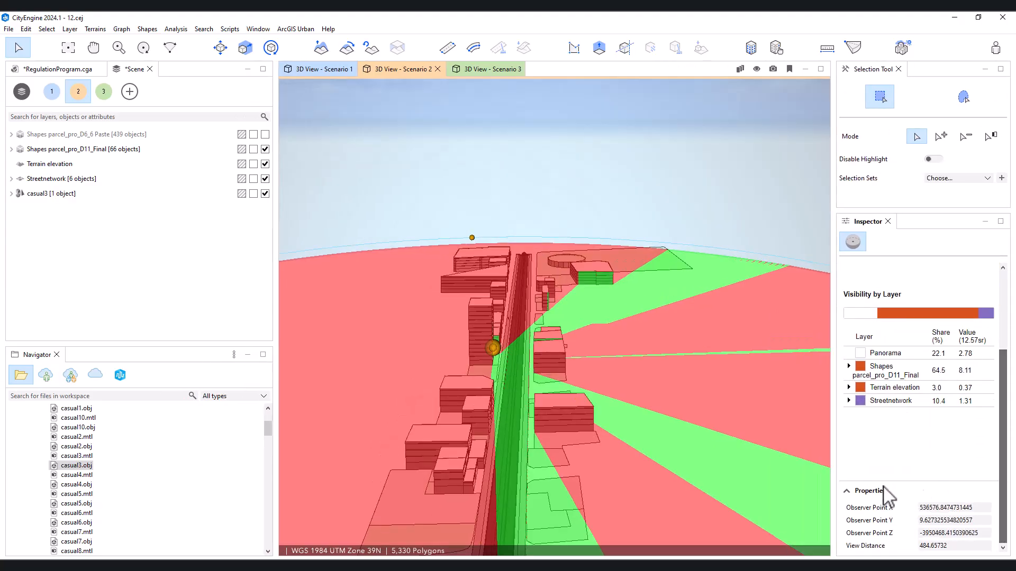
key(f)
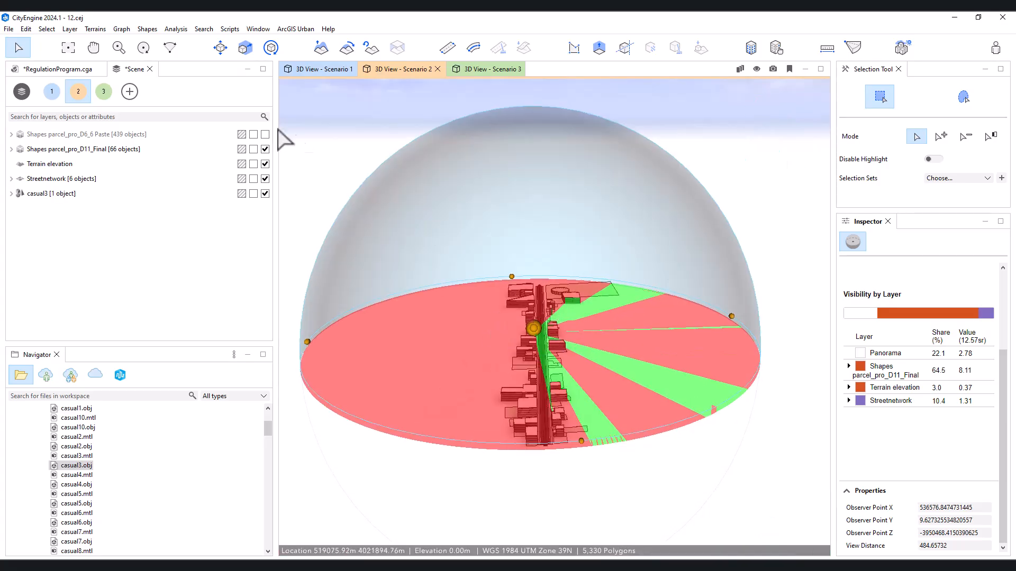
Delete the view dome from the scene
click(653, 192)
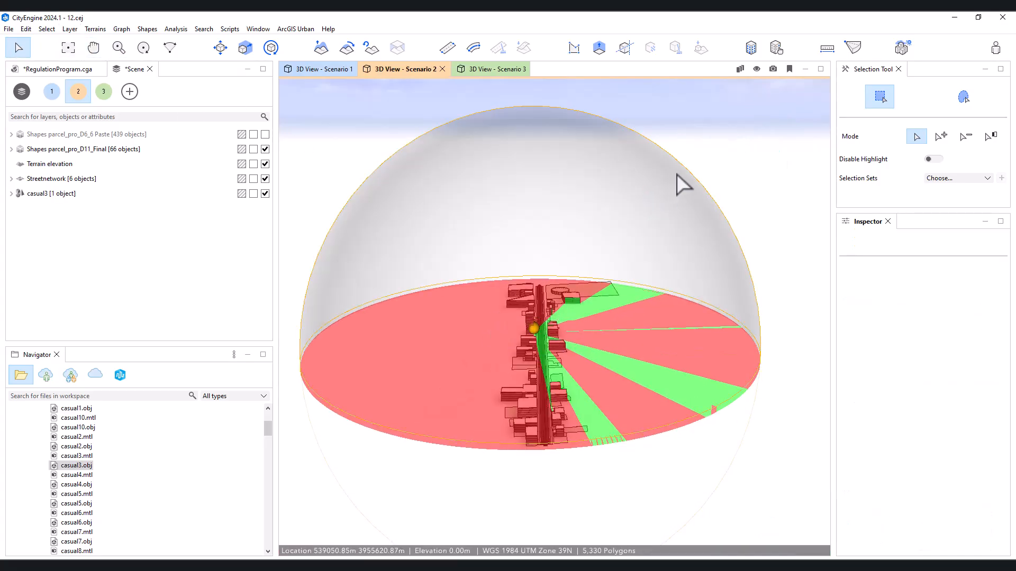
click(722, 213)
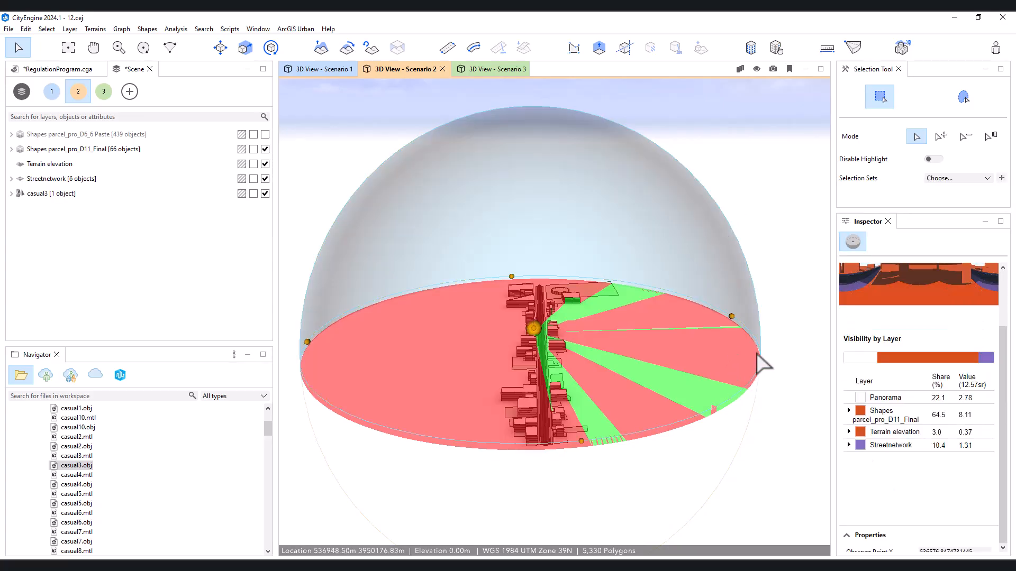
key(Delete)
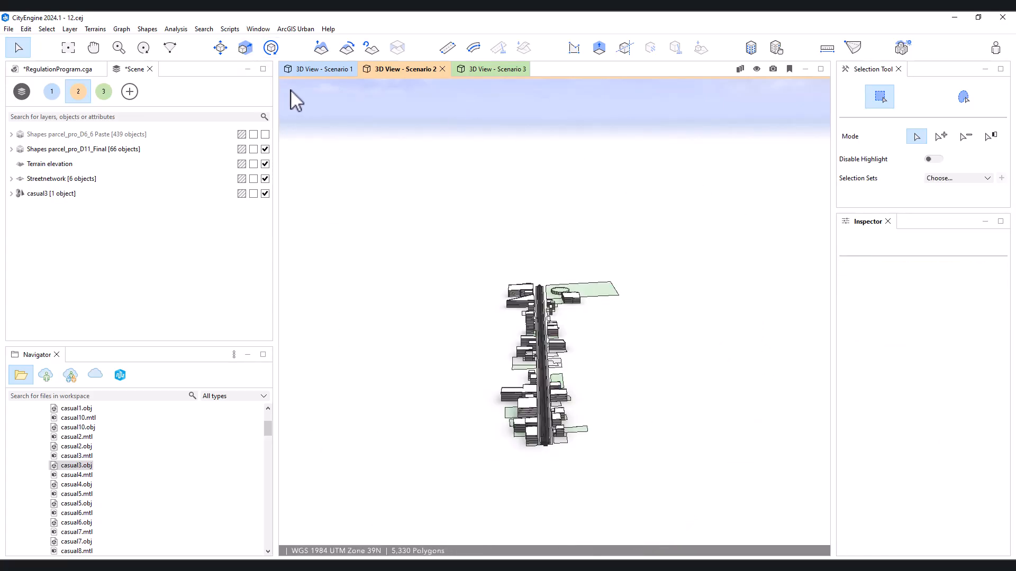